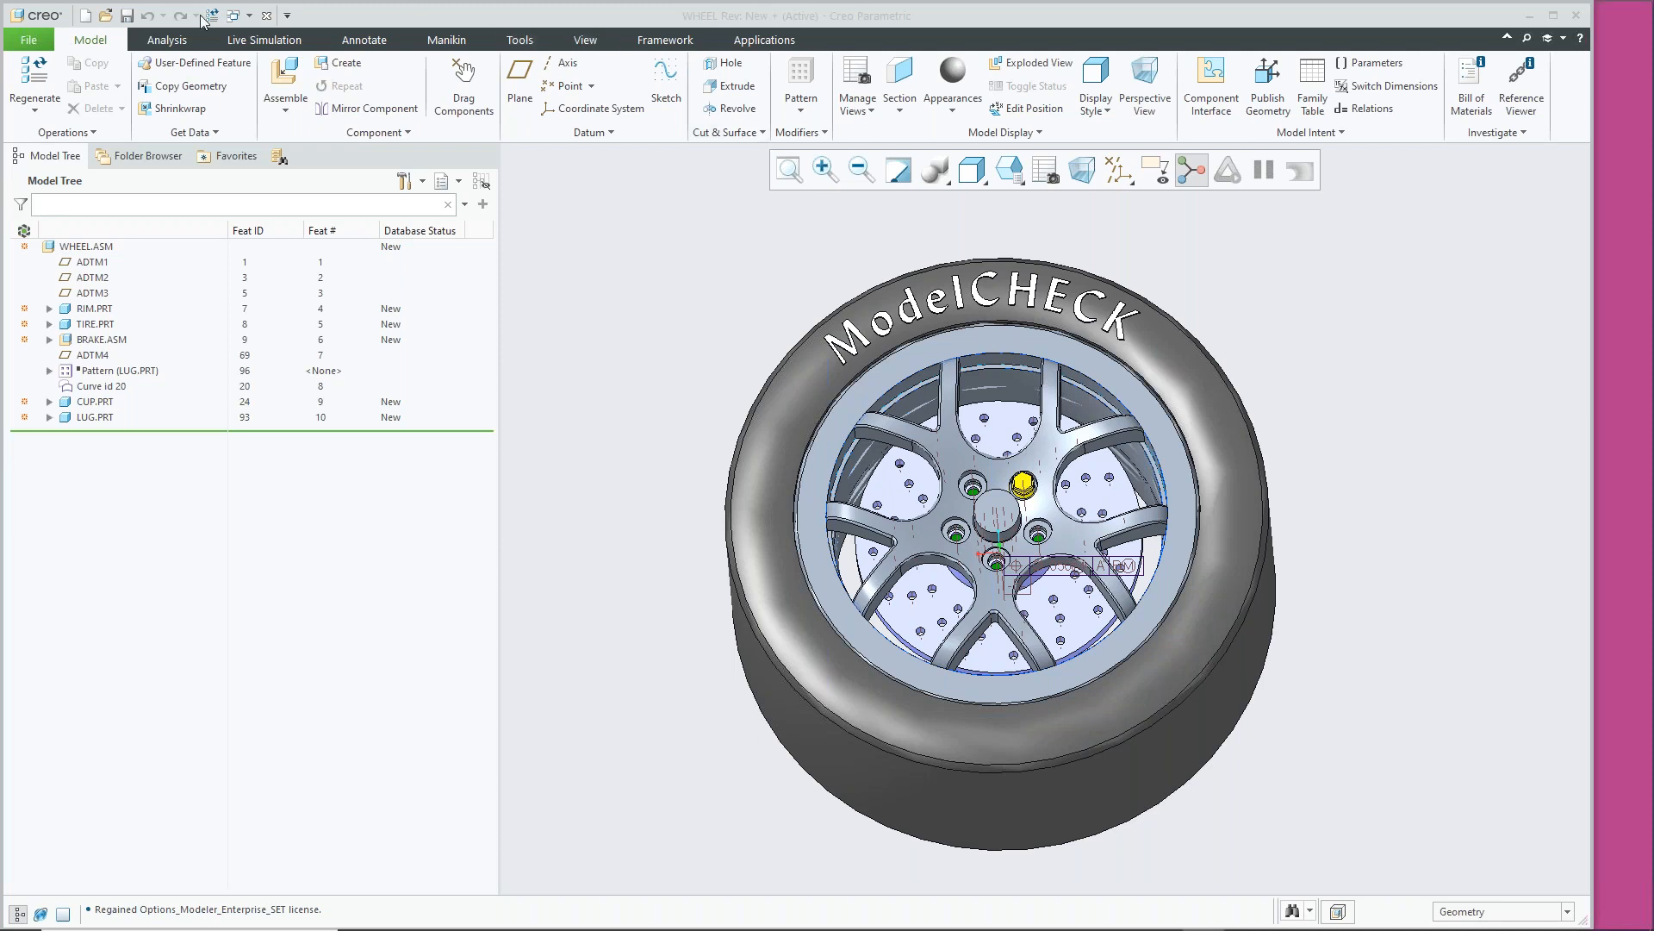
From File > Options > Environment, launch the ModelCHECK Settings configuration tool
{"action": "left_click", "coordinate": [33, 43]}
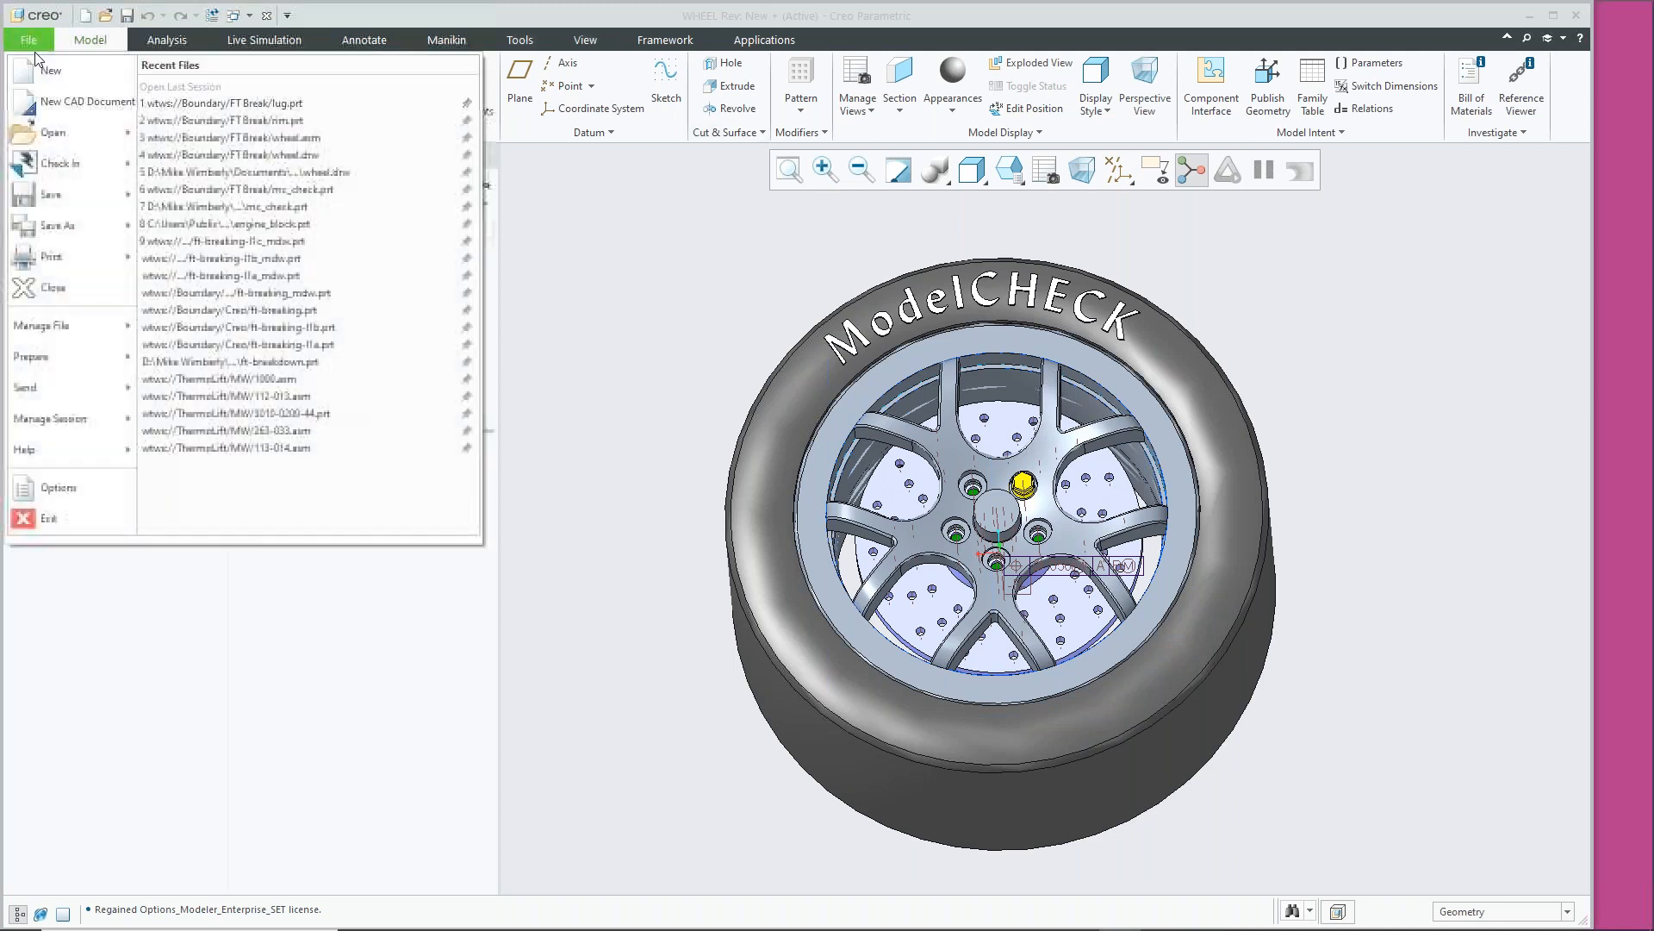
{"action": "left_click", "coordinate": [58, 488]}
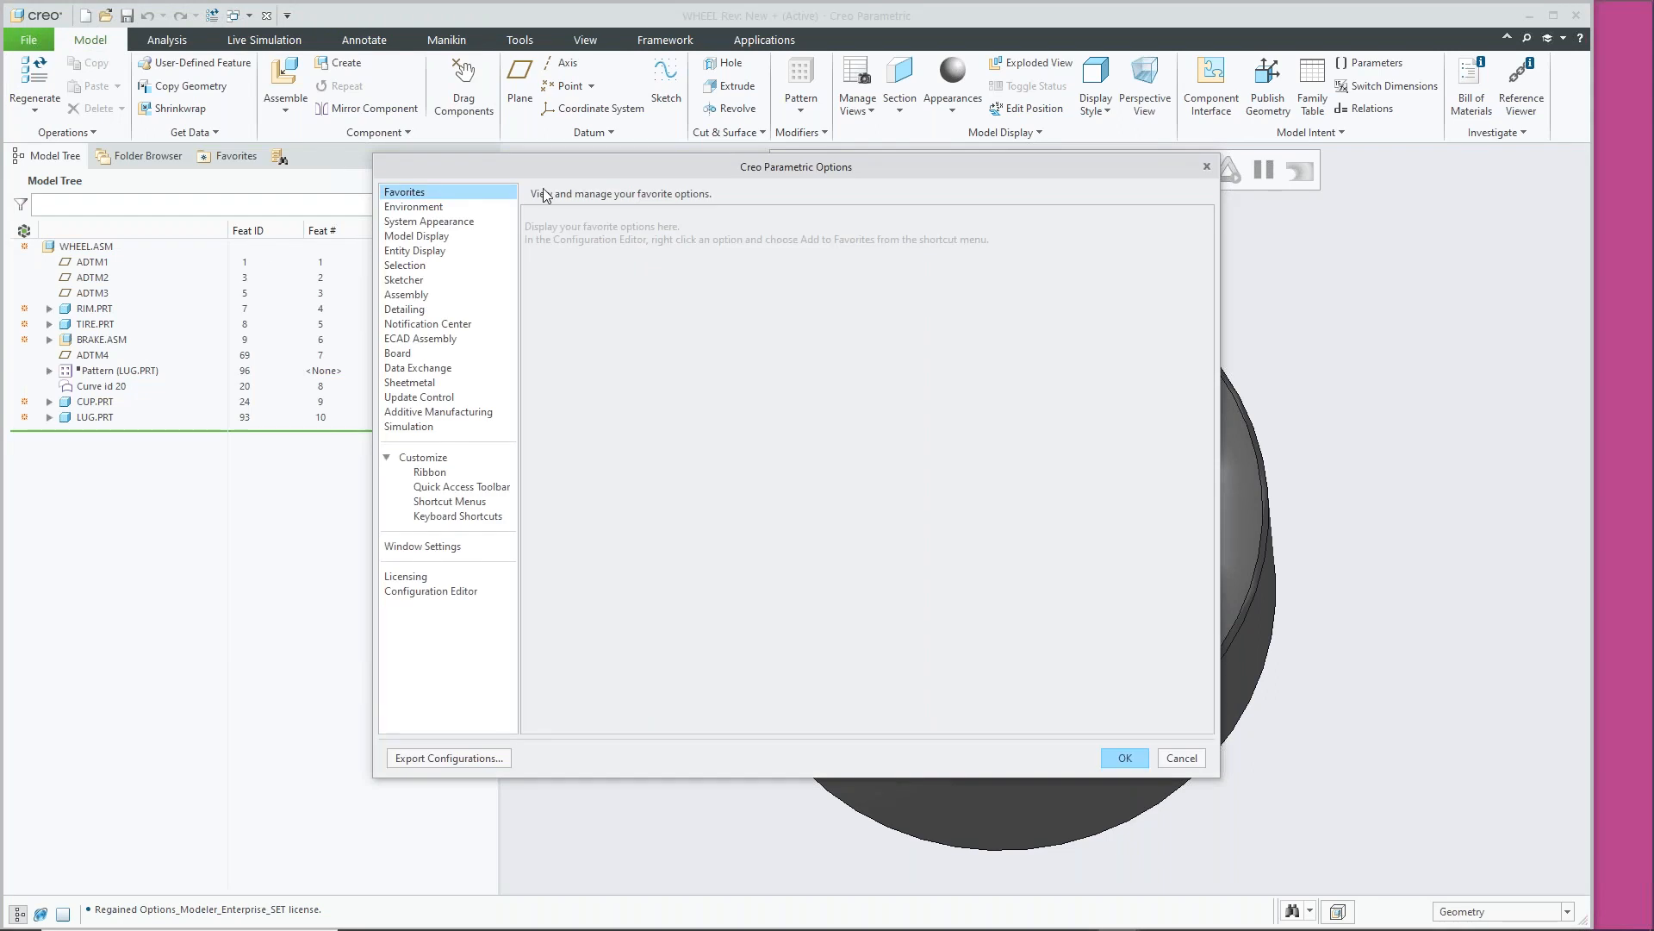
{"action": "left_click", "coordinate": [417, 207]}
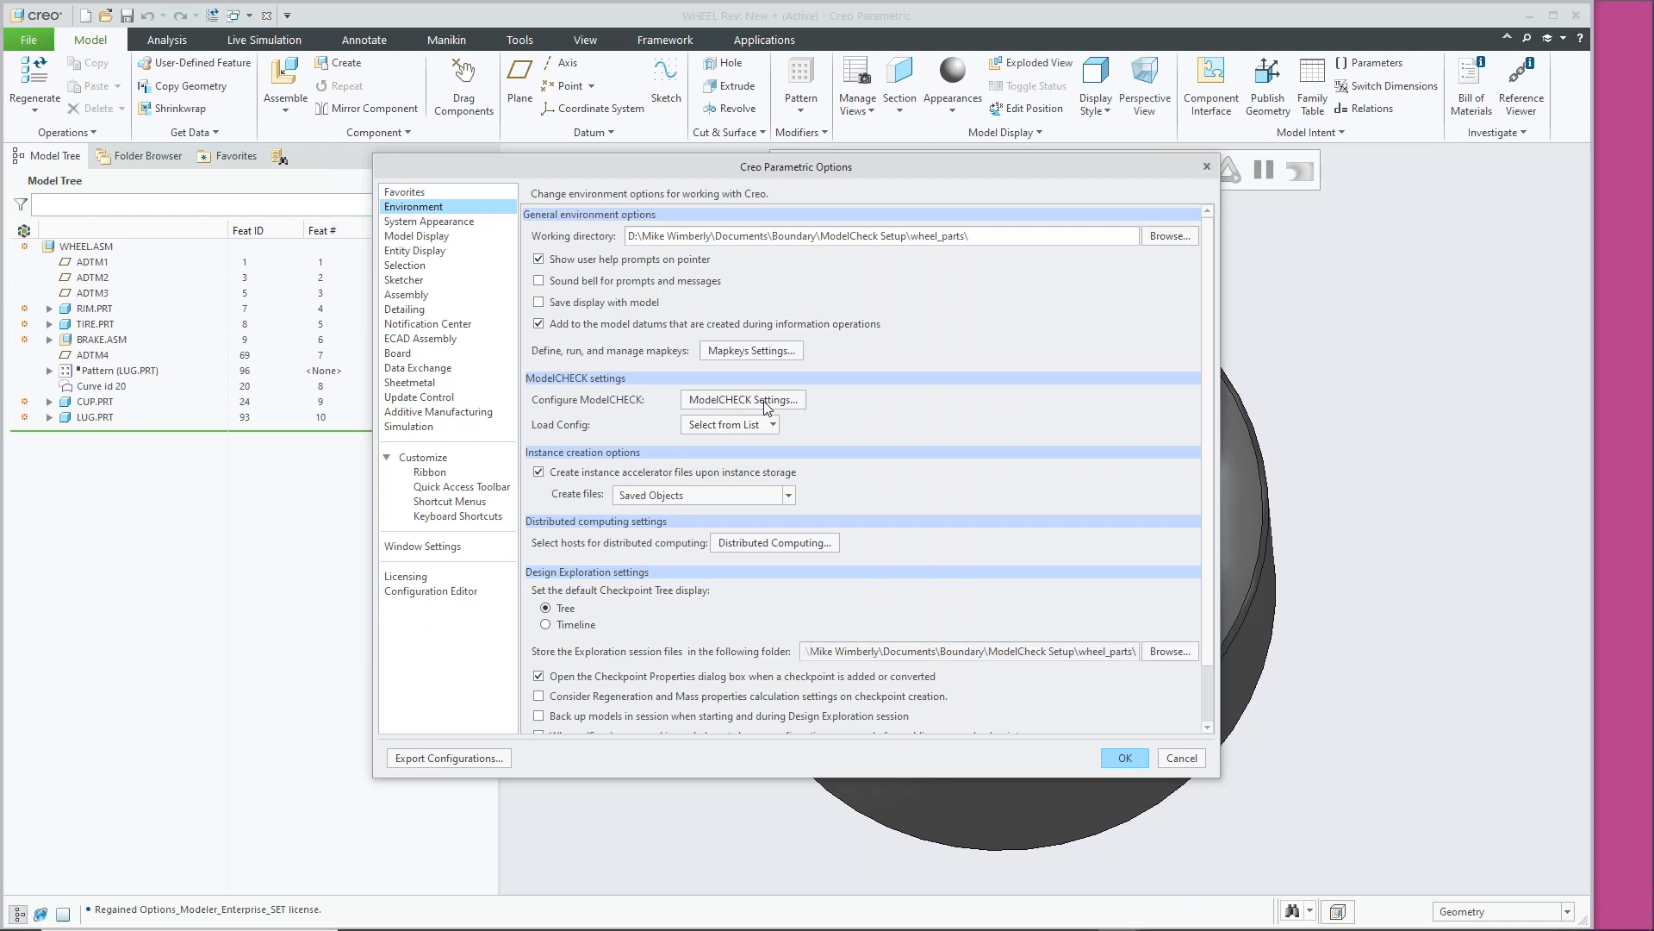
{"action": "left_click", "coordinate": [765, 403]}
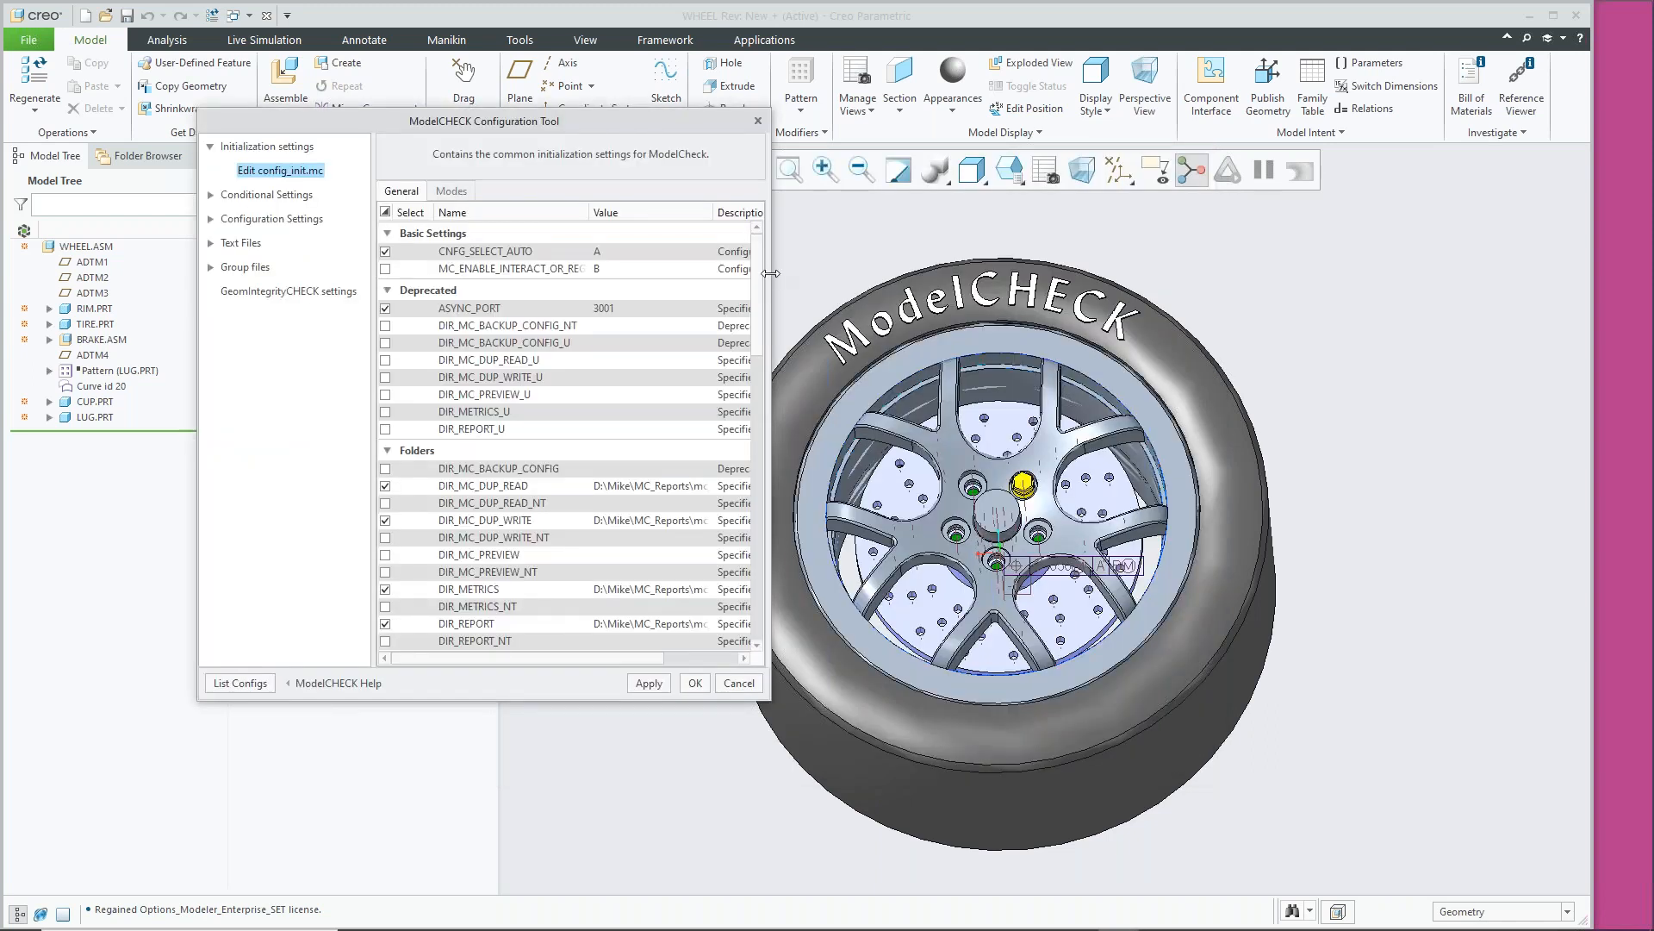
Widen and heighten the tool window, stretch the Description column, and expand Conditional Settings
{"action": "left_click_drag", "start_coordinate": [771, 274], "coordinate": [1422, 273]}
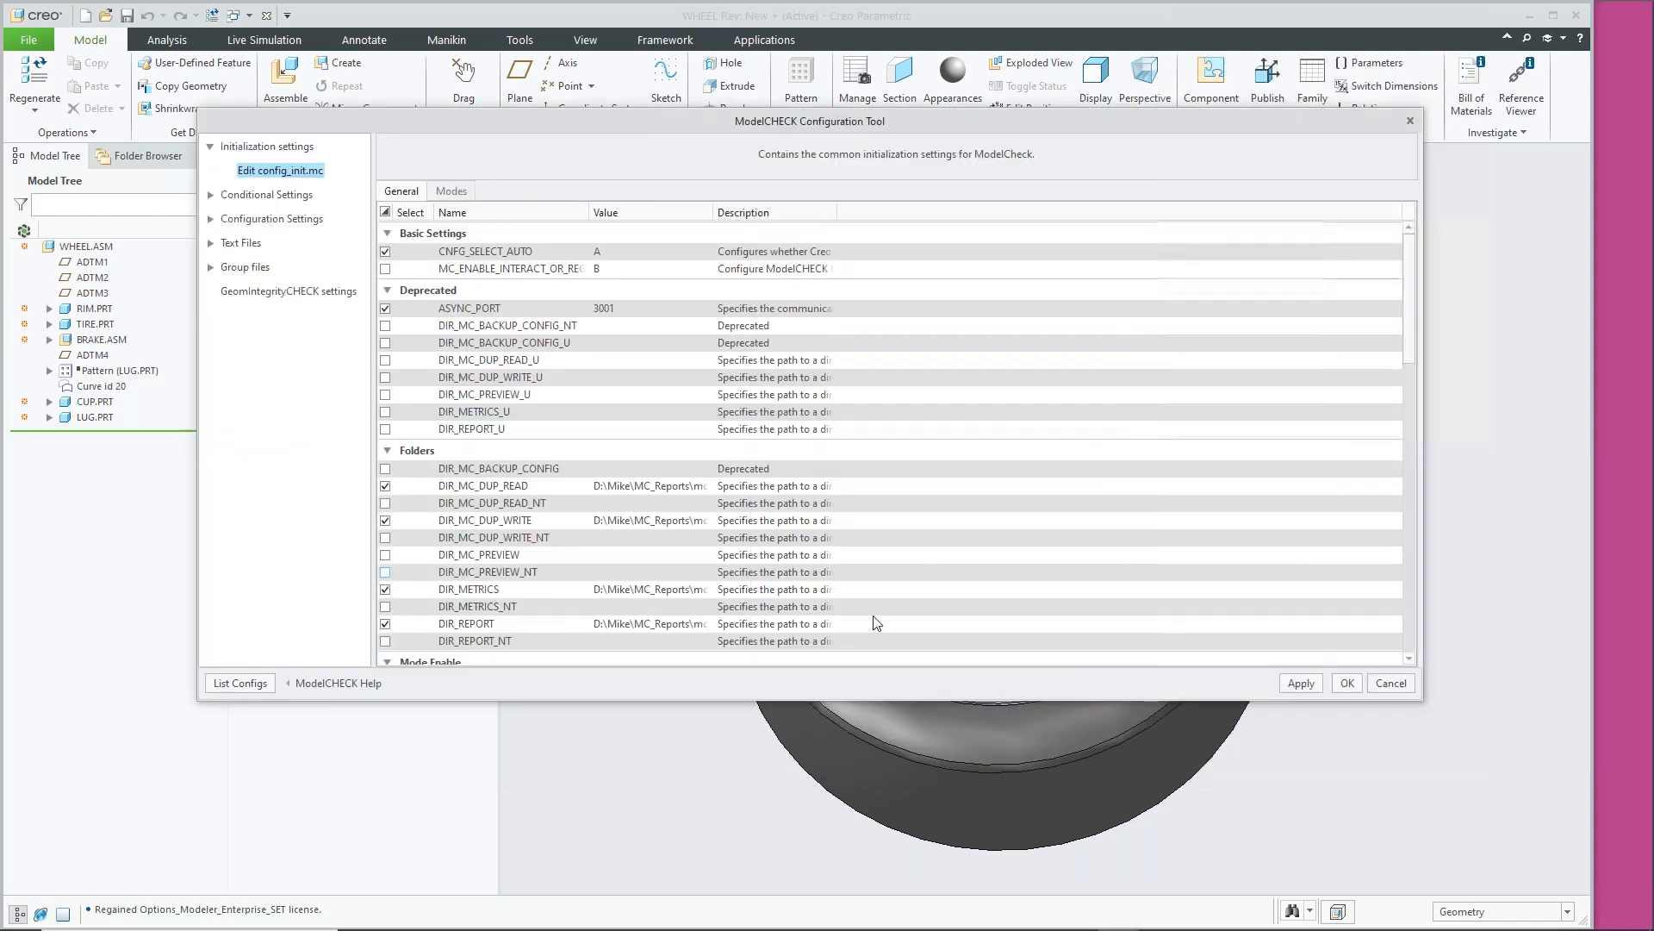
{"action": "left_click_drag", "start_coordinate": [735, 699], "coordinate": [712, 863]}
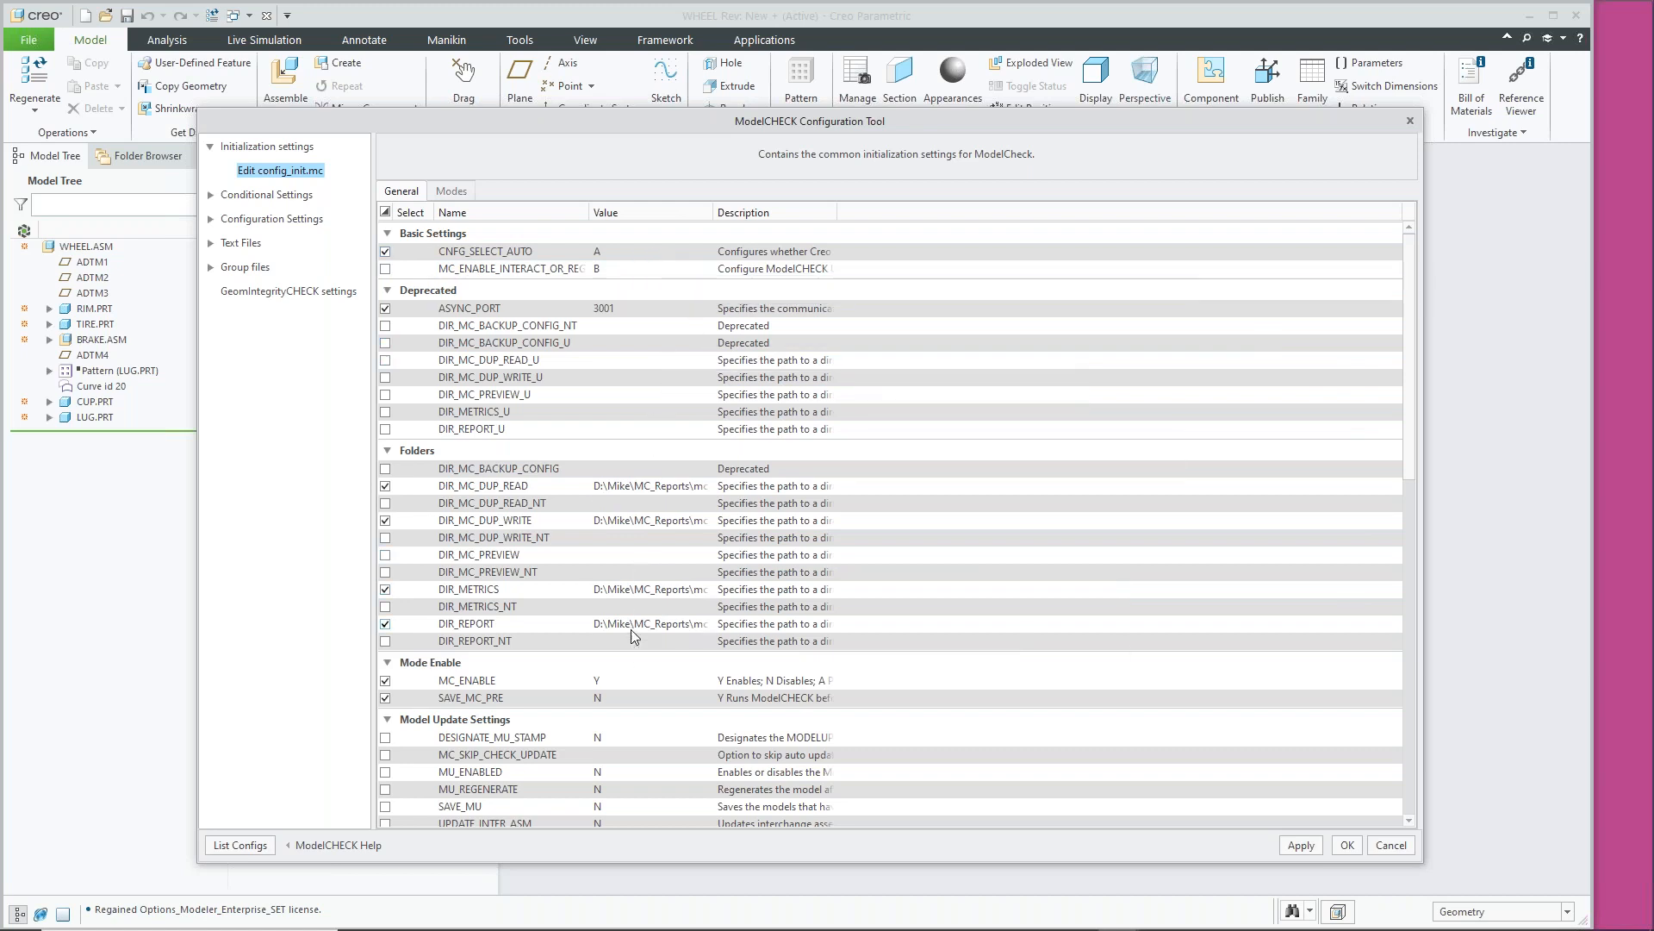
{"action": "scroll", "coordinate": [621, 638], "scroll_direction": "down", "scroll_amount": 1}
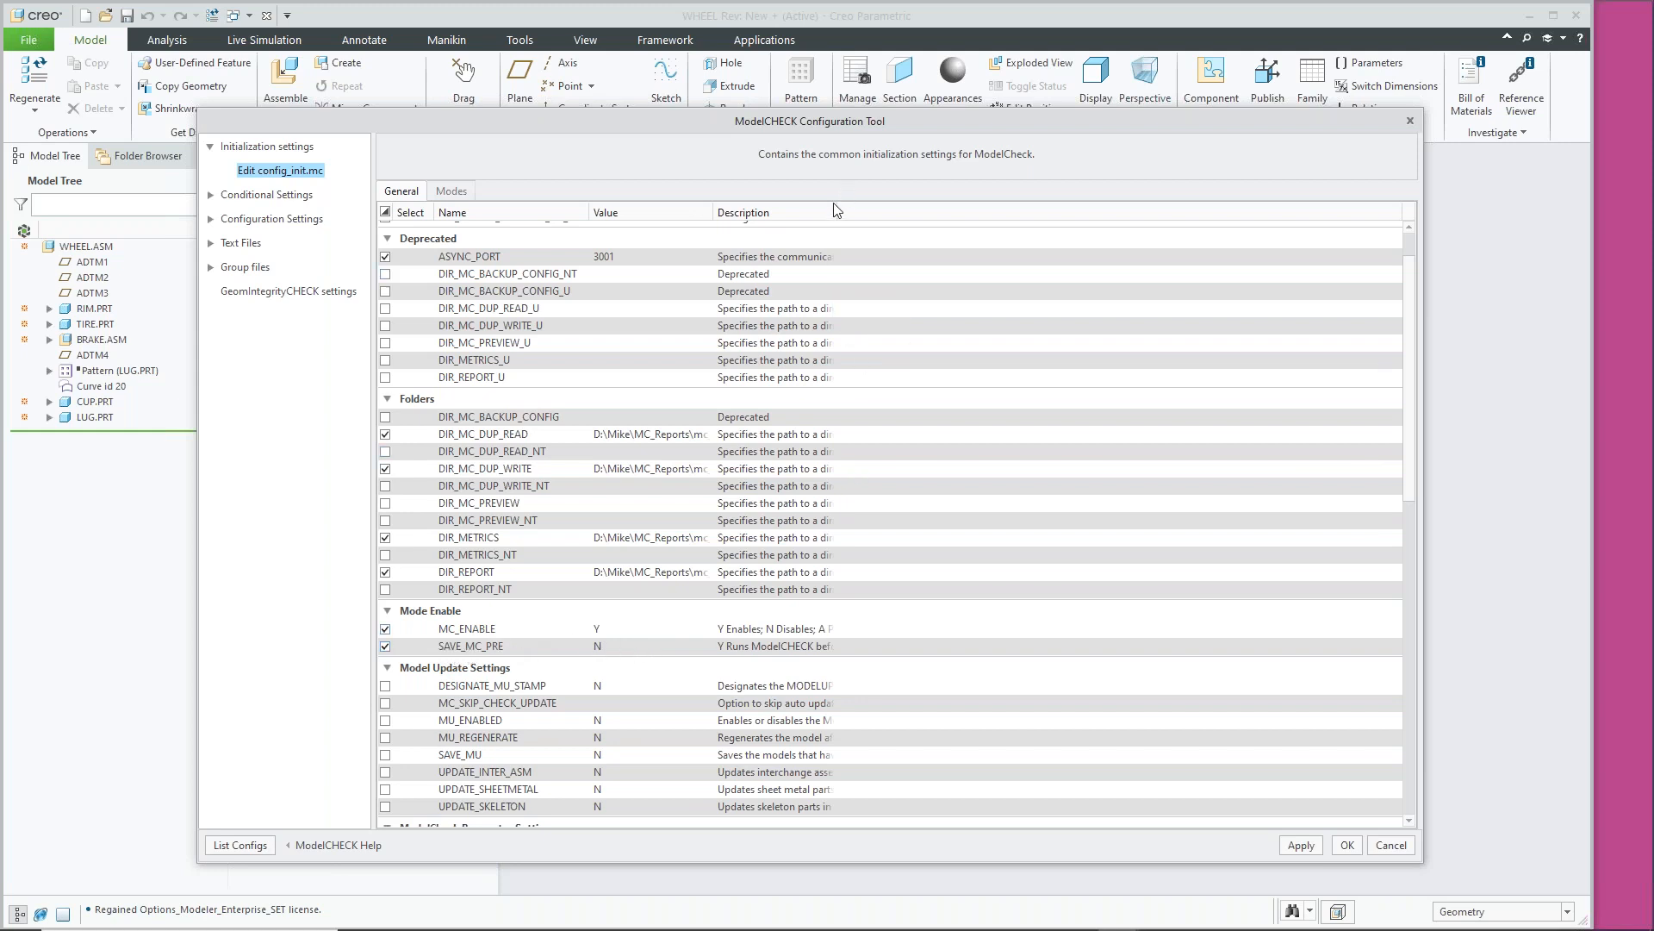
{"action": "left_click_drag", "start_coordinate": [837, 212], "coordinate": [1242, 218]}
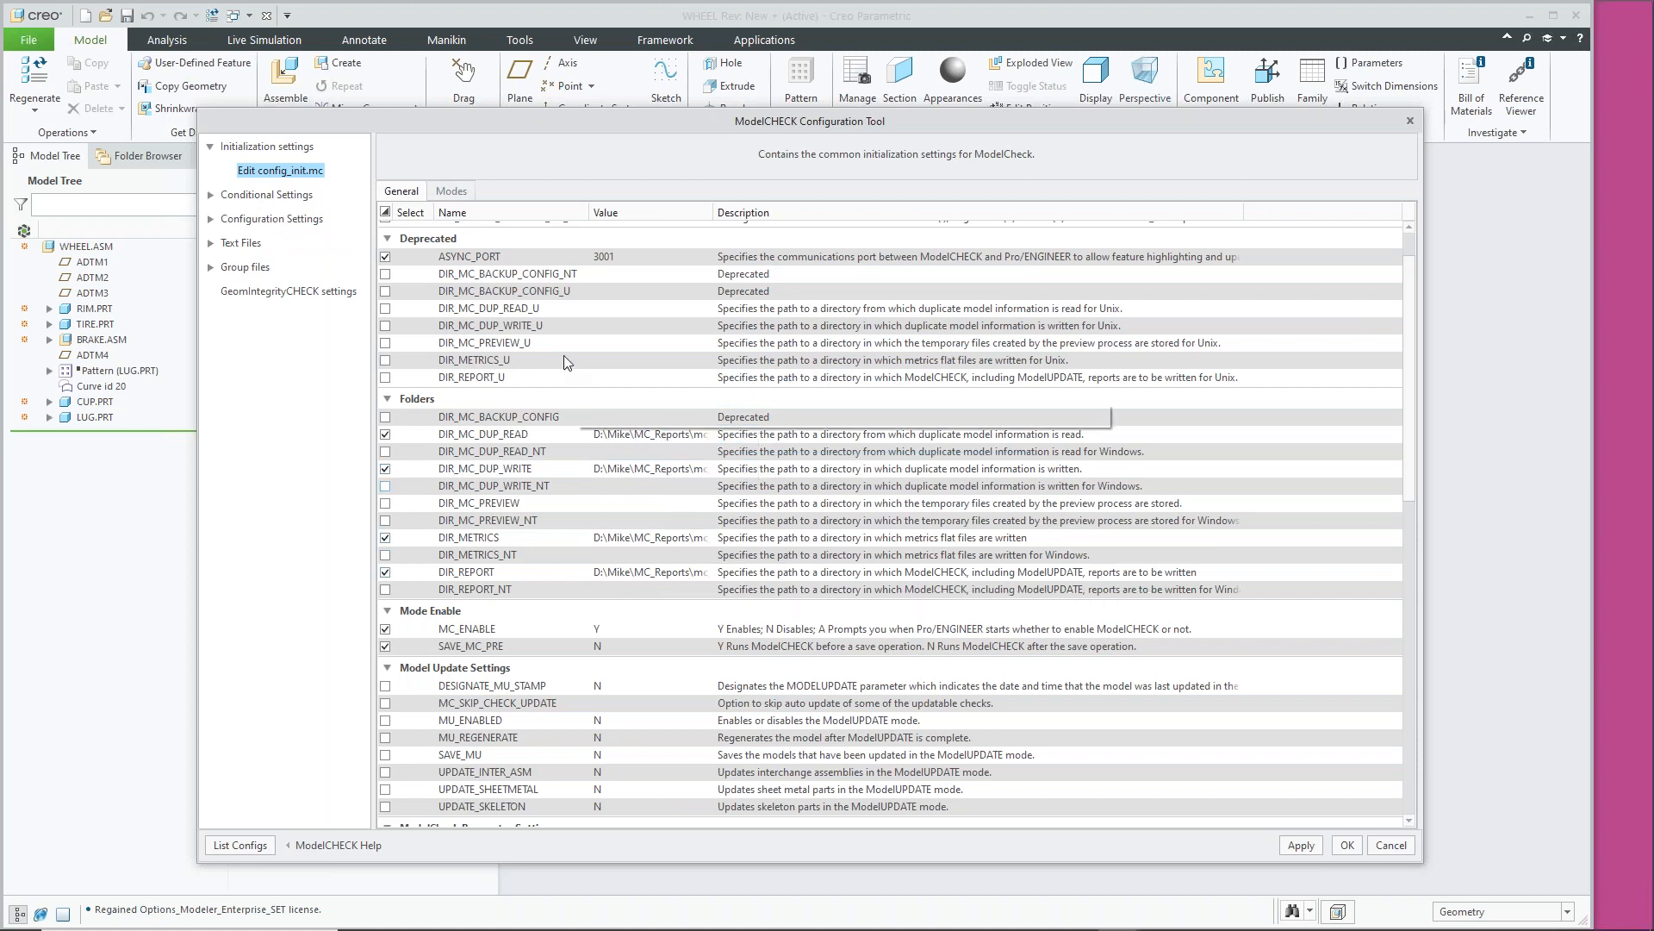
{"action": "left_click", "coordinate": [212, 197]}
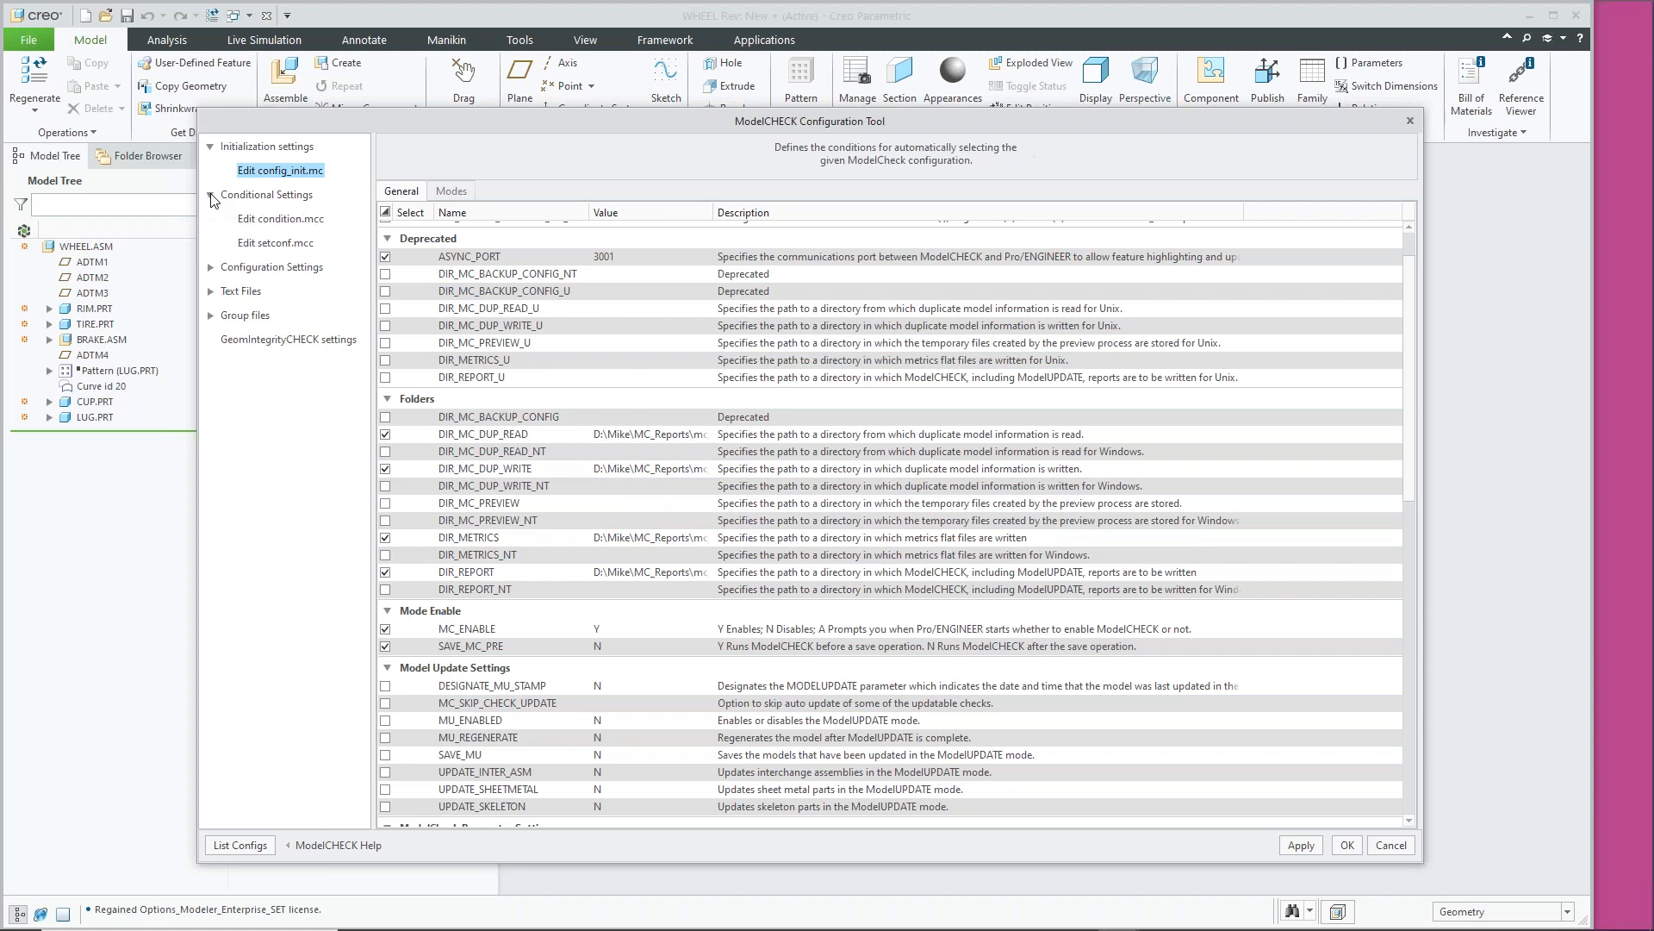
Collapse Initialization settings, display the condition.mcc conditions table, and expand Configuration Settings
{"action": "left_click", "coordinate": [212, 148]}
{"action": "left_click", "coordinate": [263, 195]}
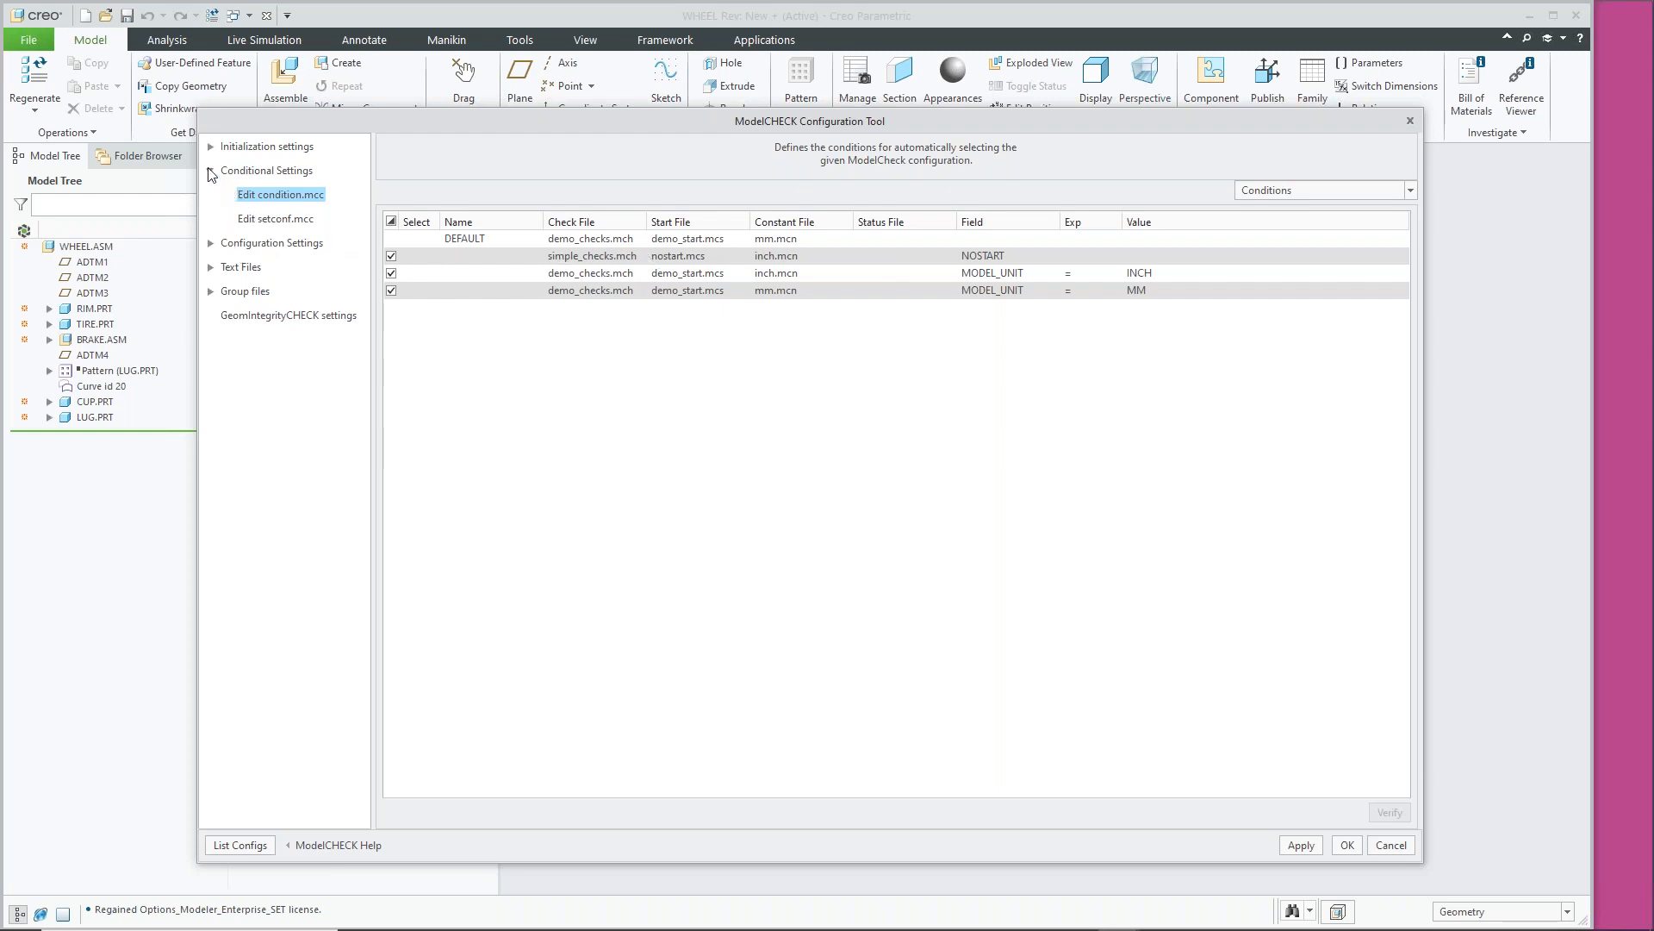
{"action": "left_click", "coordinate": [211, 245]}
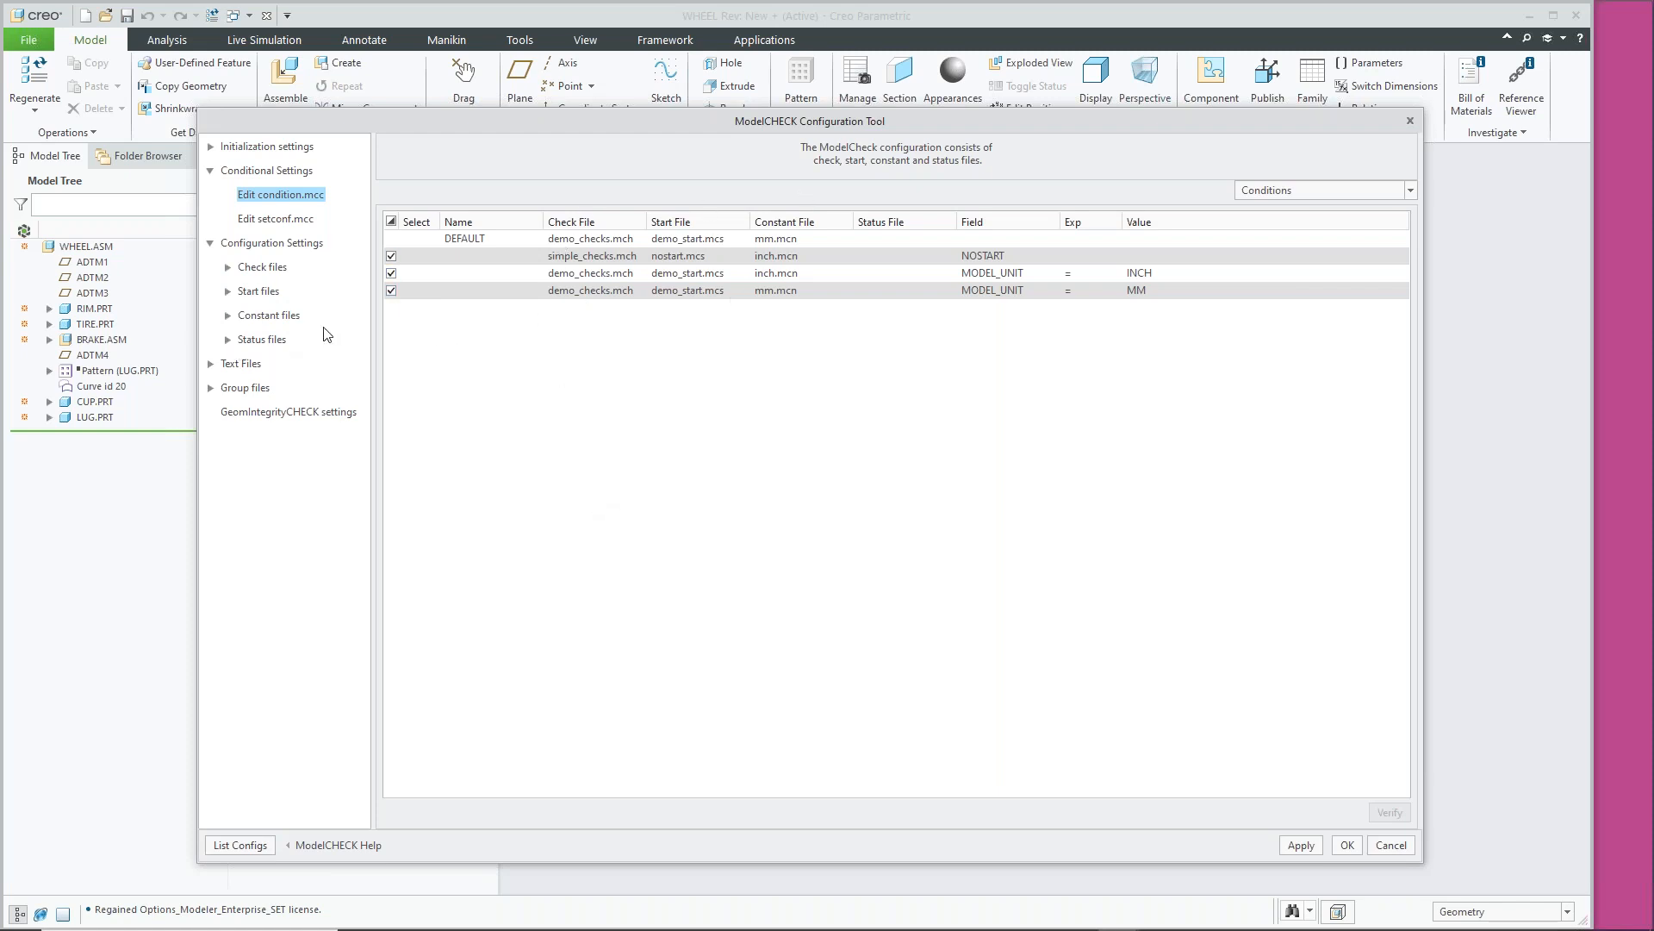
Expand Check files and display the checks defined in demo_checks.mch
{"action": "left_click", "coordinate": [227, 268]}
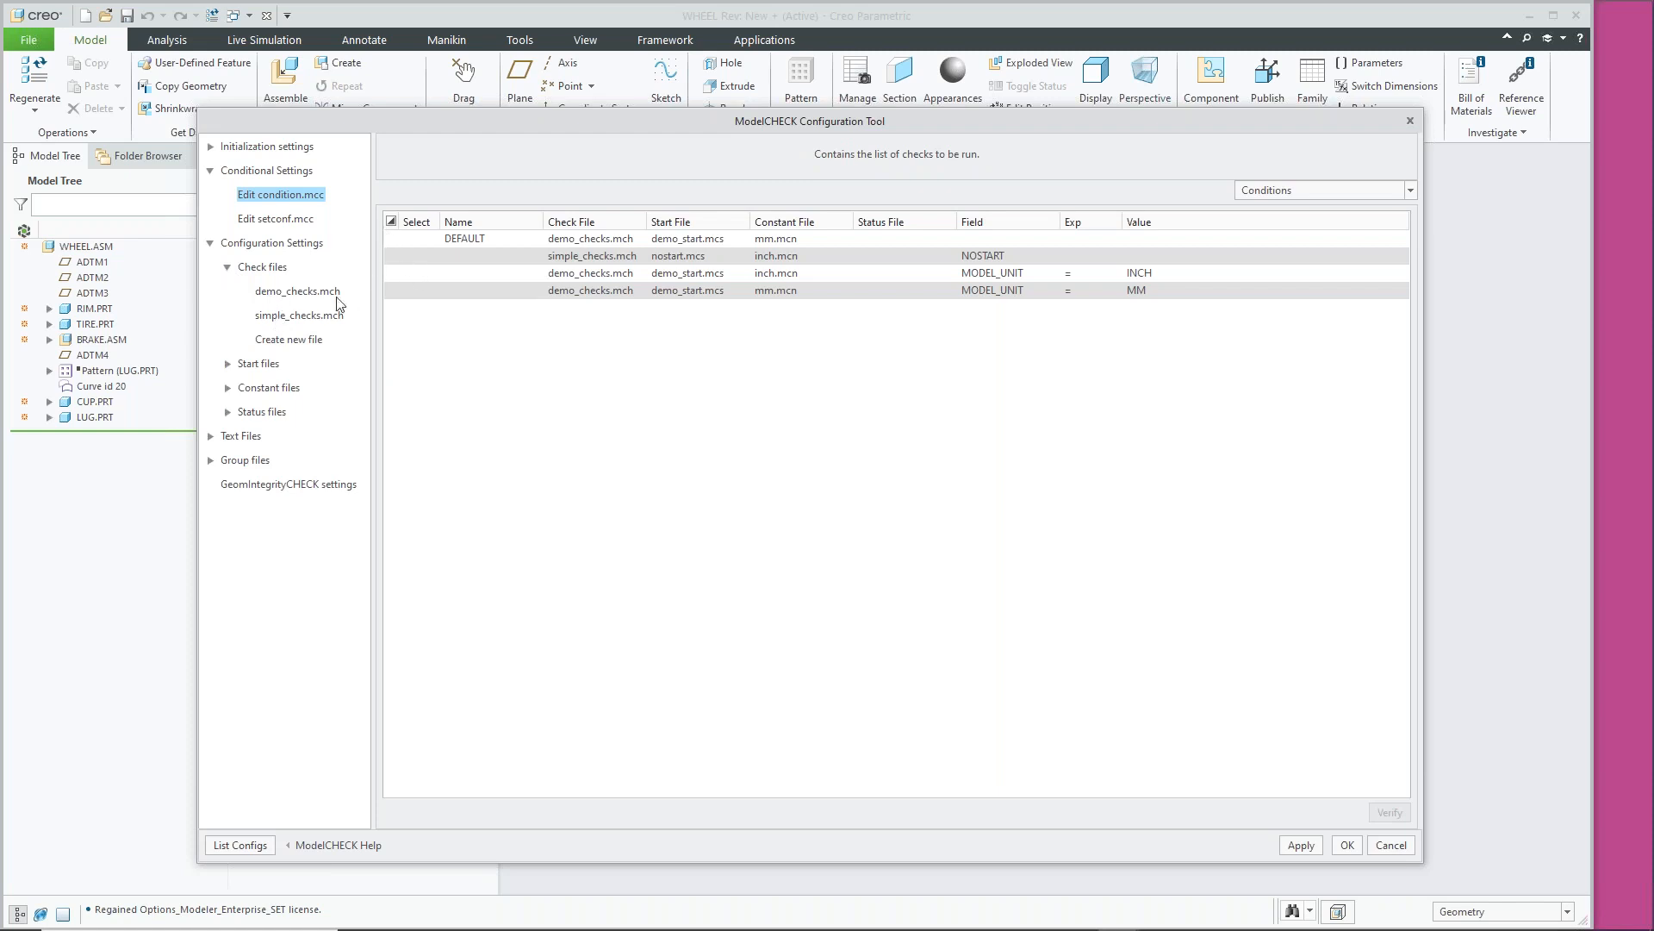
{"action": "left_click", "coordinate": [281, 293]}
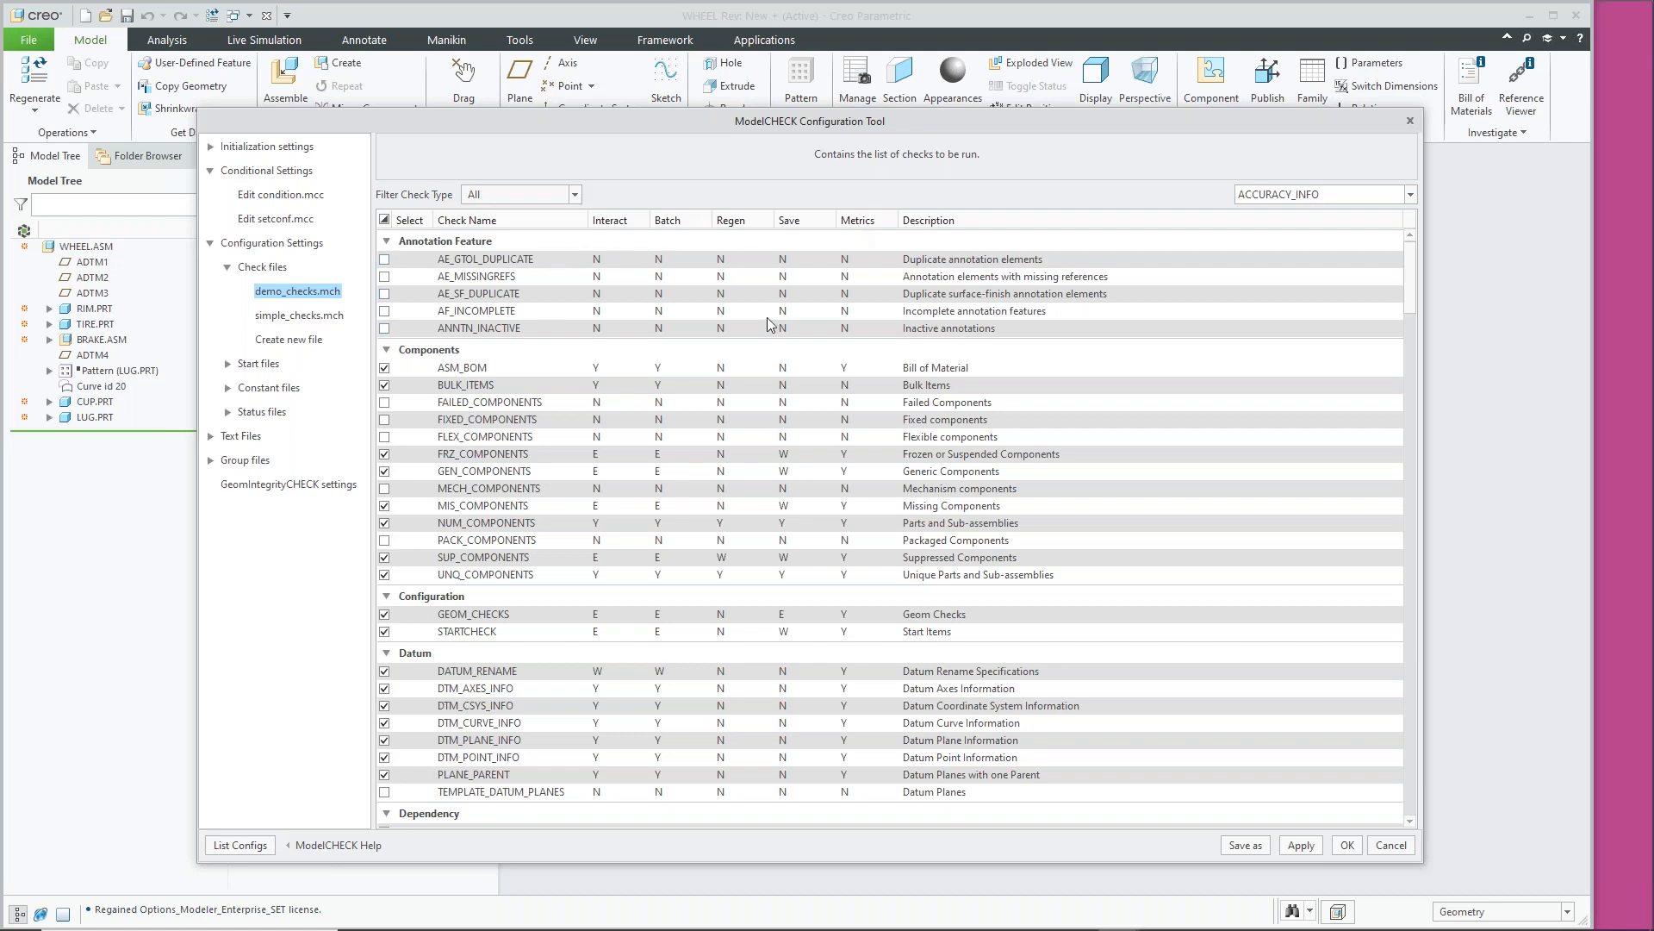
{"action": "left_click", "coordinate": [608, 260]}
{"action": "left_click", "coordinate": [629, 260]}
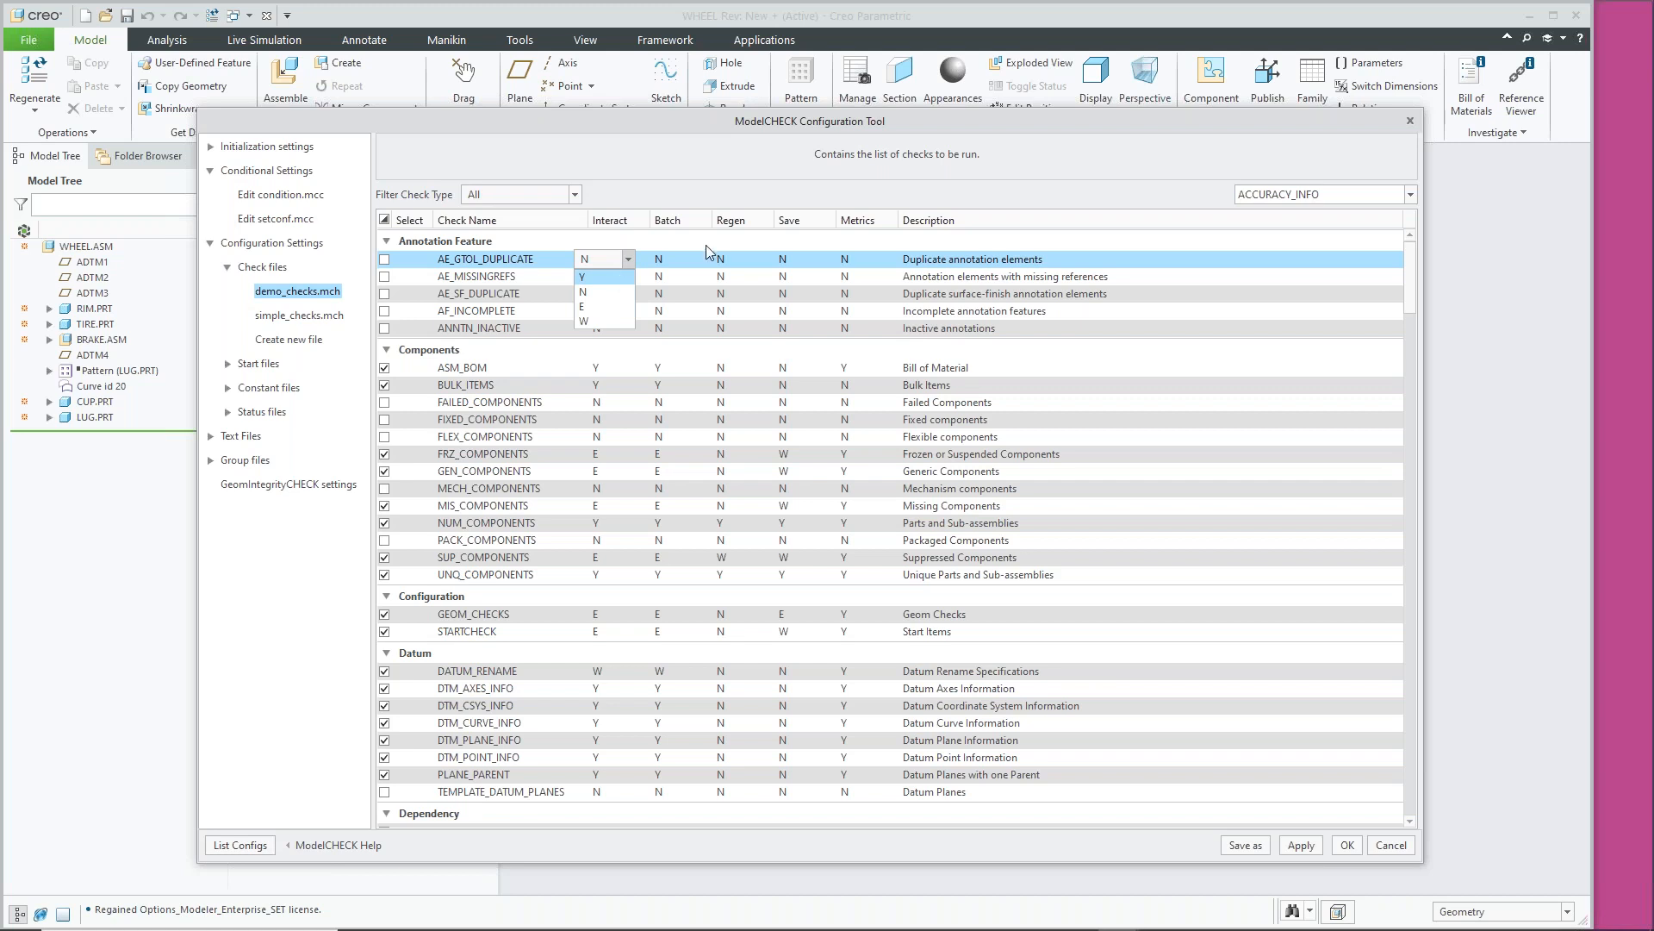
{"action": "left_click", "coordinate": [756, 183]}
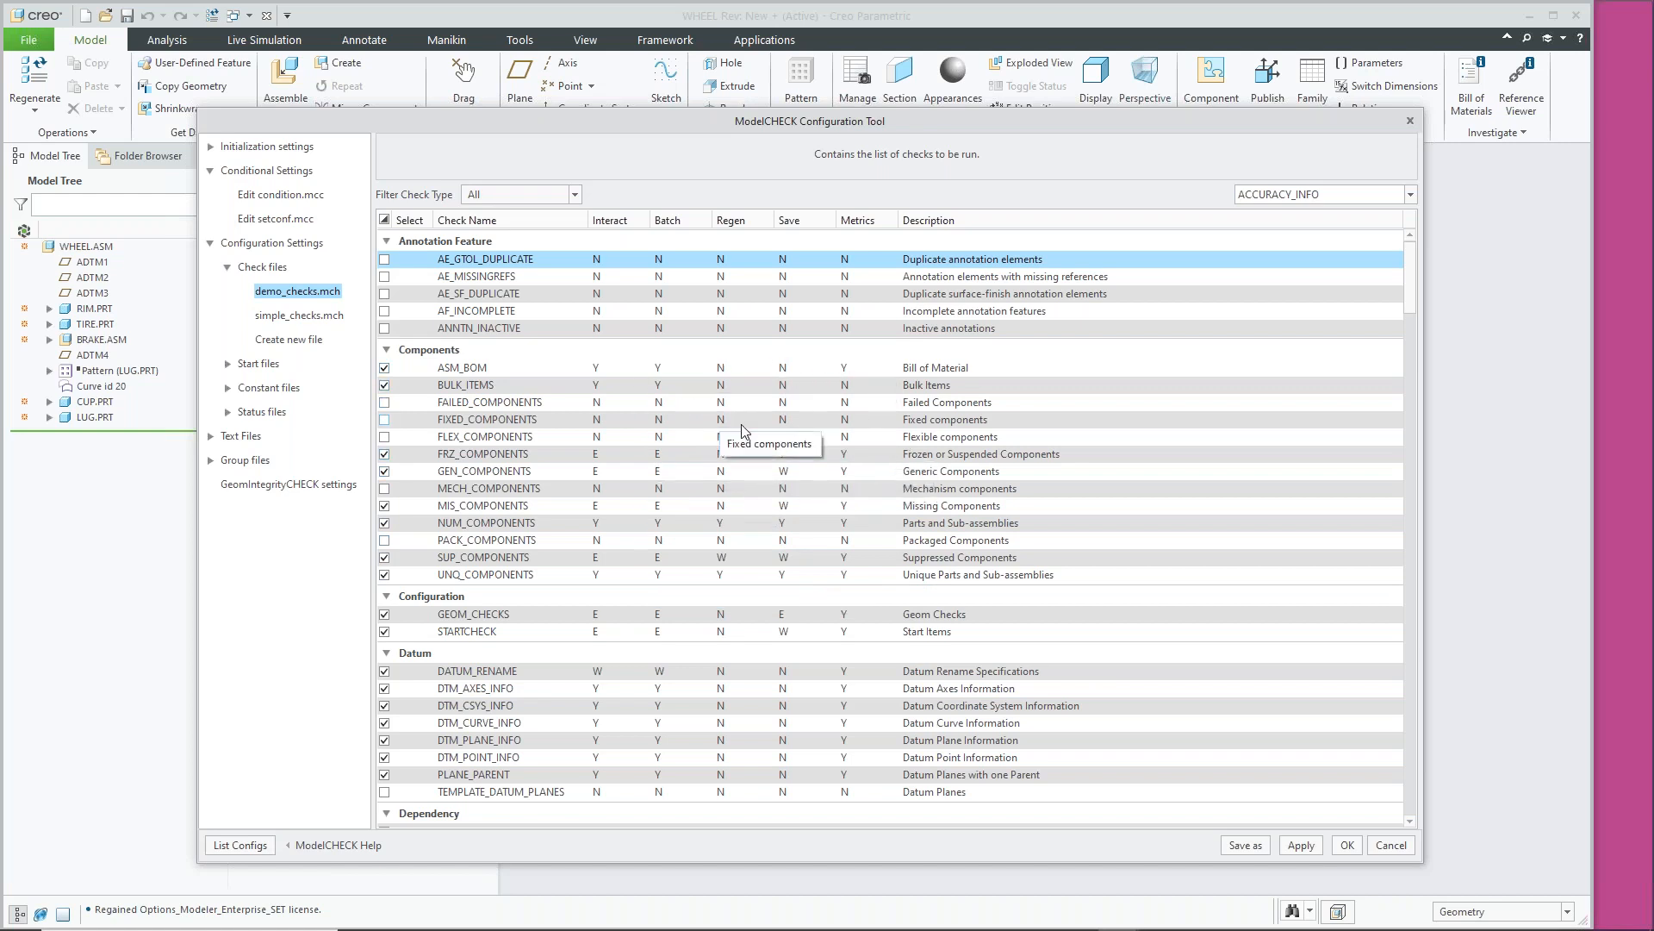
Scroll through demo_checks.mch's Drawing, Features, Geom Checks and Information check groups
{"action": "scroll", "coordinate": [607, 556], "scroll_direction": "down", "scroll_amount": 1}
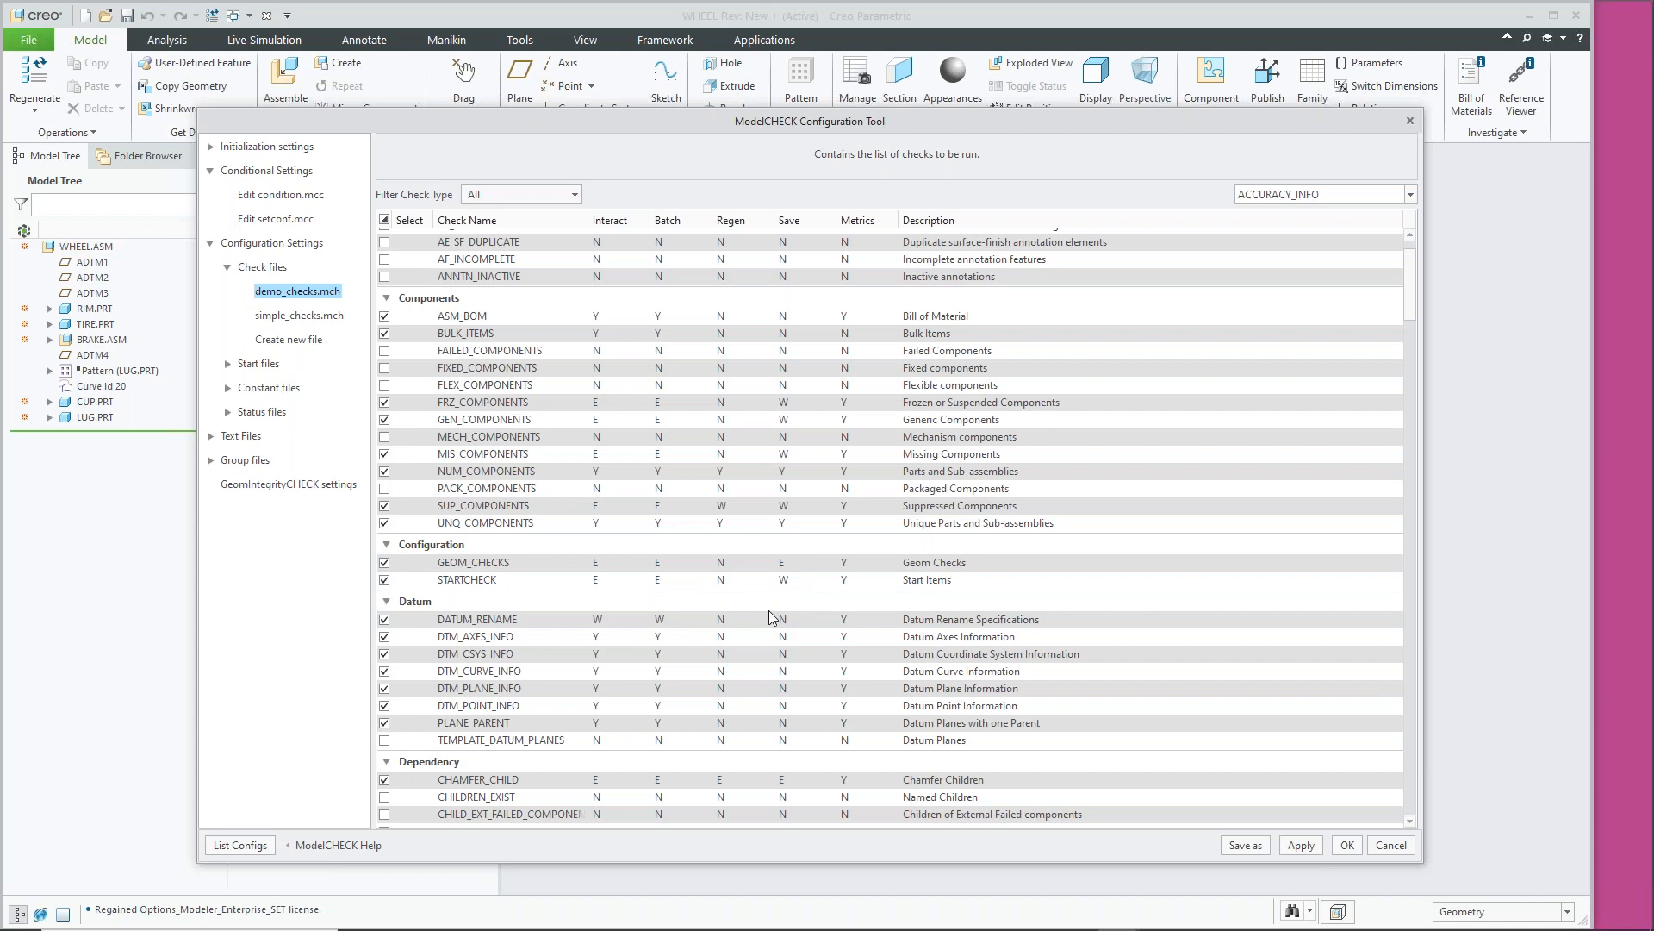
{"action": "scroll", "coordinate": [691, 446], "scroll_direction": "down", "scroll_amount": 2}
{"action": "scroll", "coordinate": [691, 446], "scroll_direction": "down", "scroll_amount": 5}
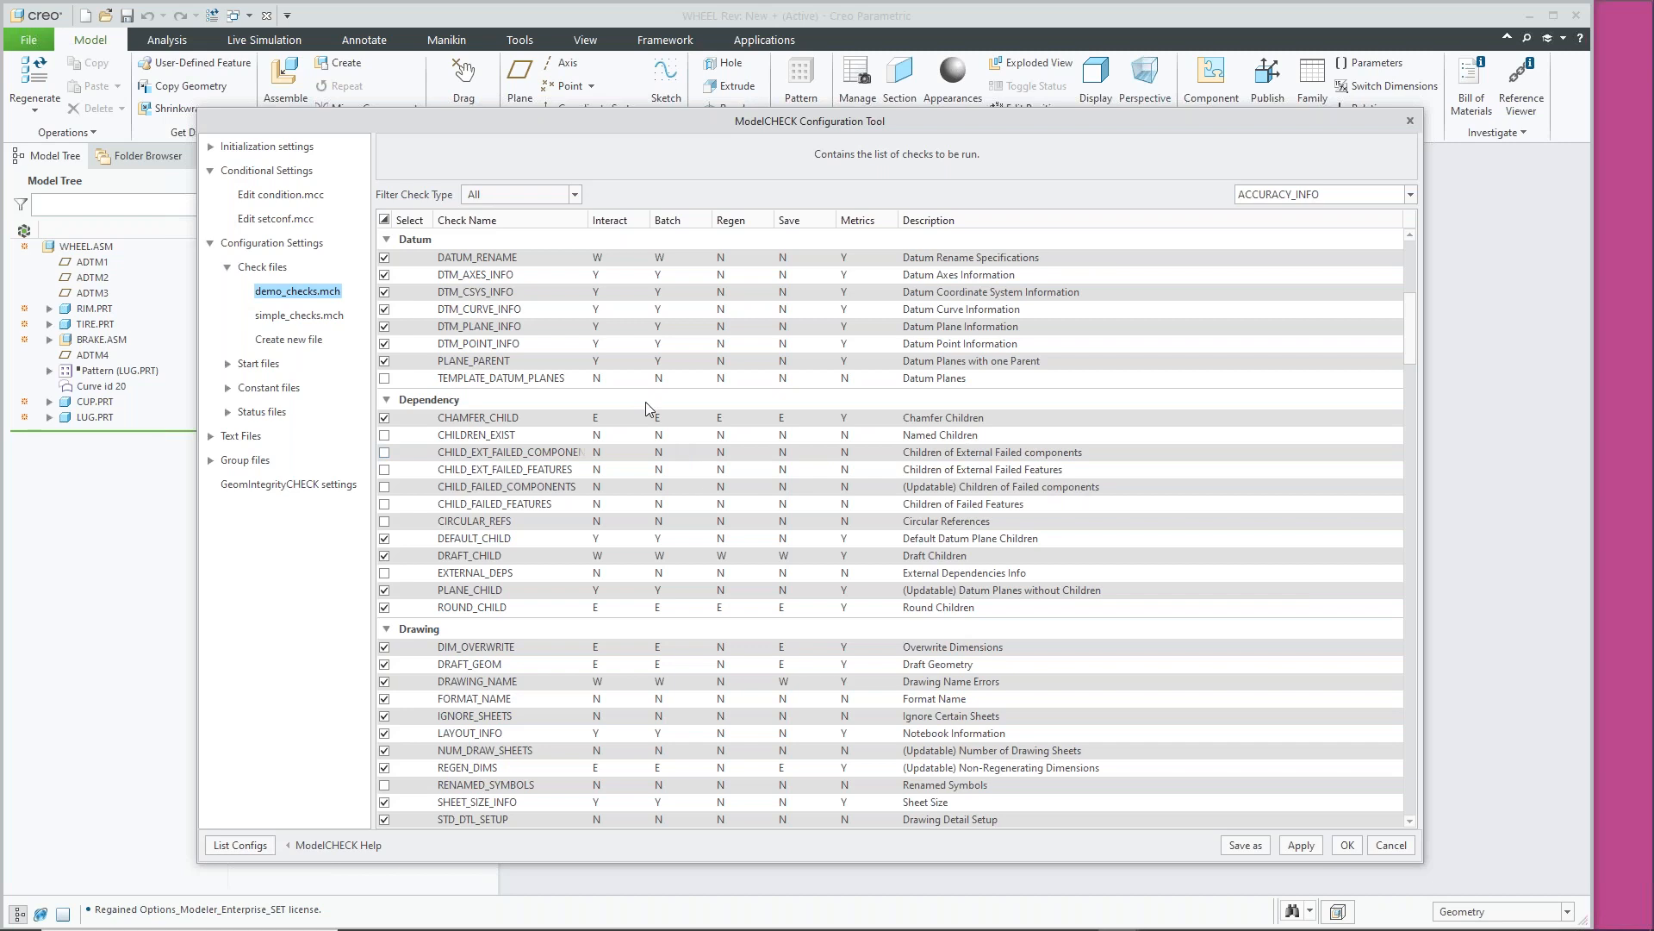
{"action": "scroll", "coordinate": [608, 426], "scroll_direction": "down", "scroll_amount": 1}
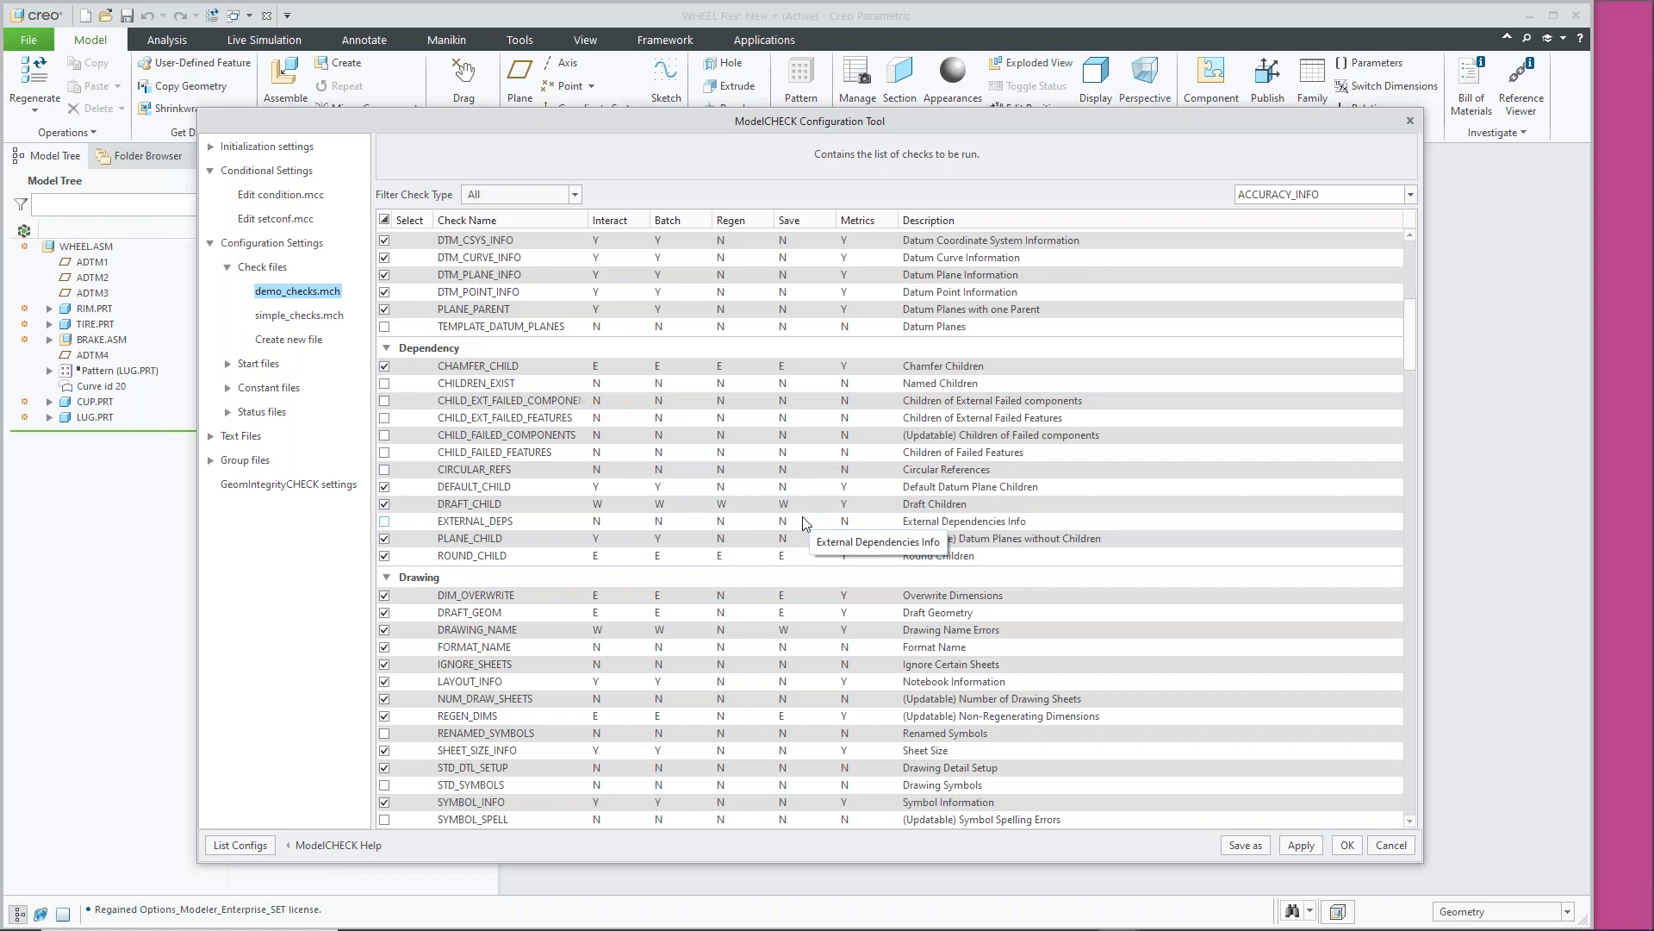
{"action": "scroll", "coordinate": [801, 509], "scroll_direction": "down", "scroll_amount": 4}
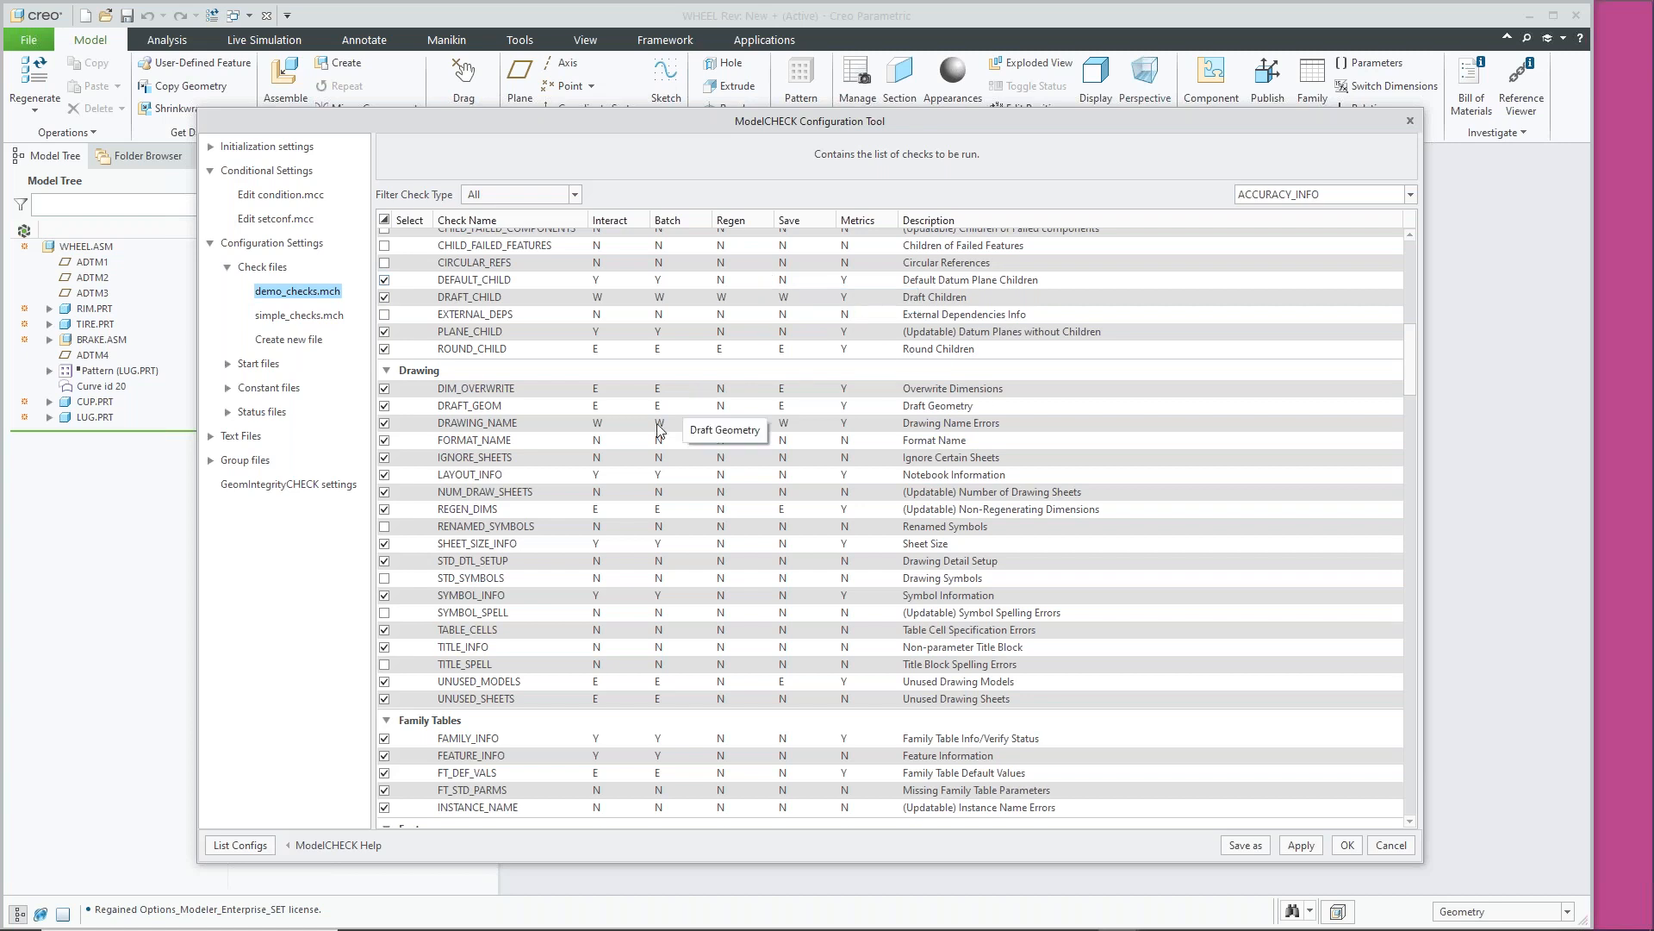
{"action": "scroll", "coordinate": [620, 472], "scroll_direction": "down", "scroll_amount": 3}
{"action": "scroll", "coordinate": [619, 471], "scroll_direction": "down", "scroll_amount": 8}
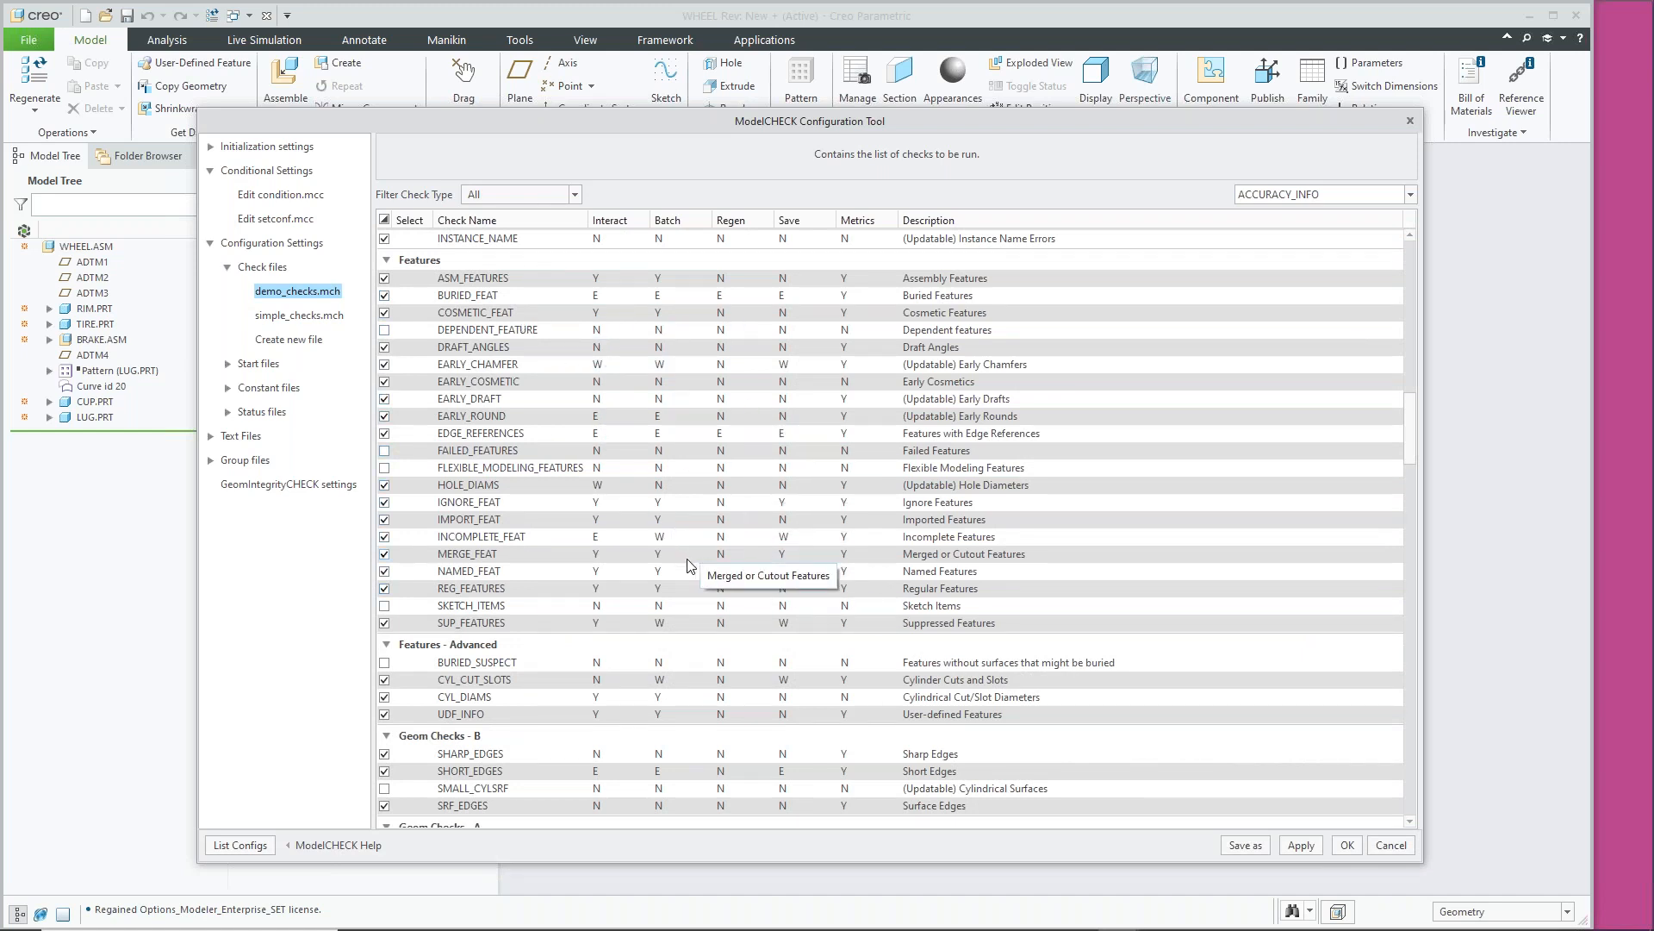
{"action": "scroll", "coordinate": [707, 594], "scroll_direction": "down", "scroll_amount": 5}
{"action": "scroll", "coordinate": [726, 638], "scroll_direction": "down", "scroll_amount": 9}
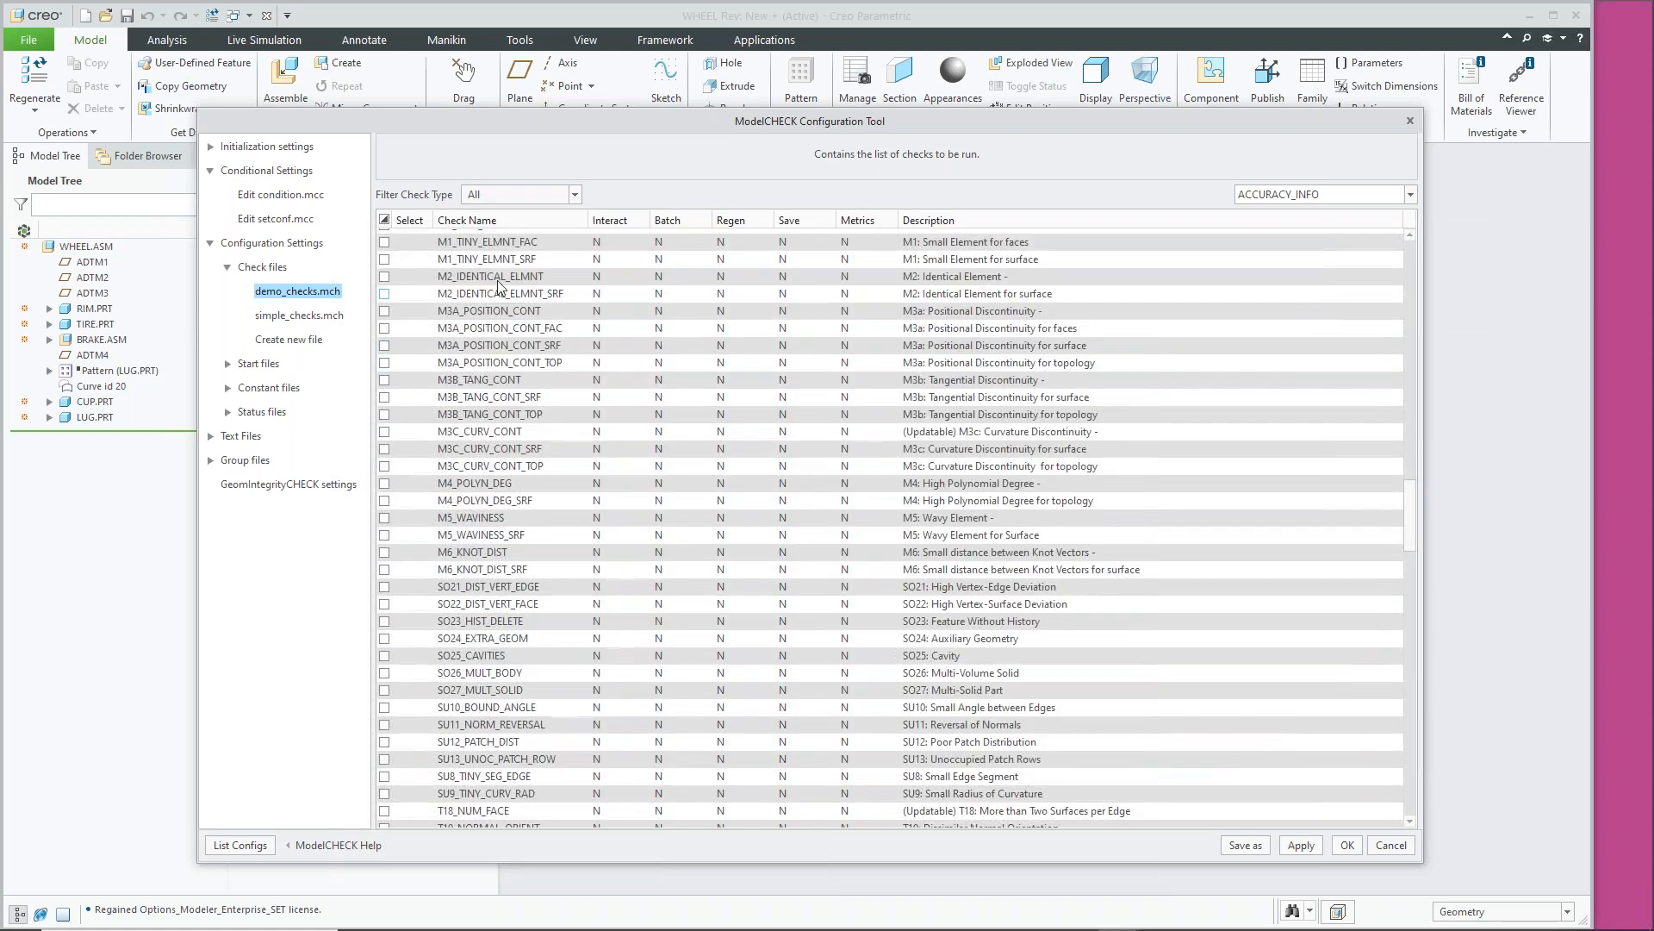
{"action": "scroll", "coordinate": [521, 457], "scroll_direction": "up", "scroll_amount": 5}
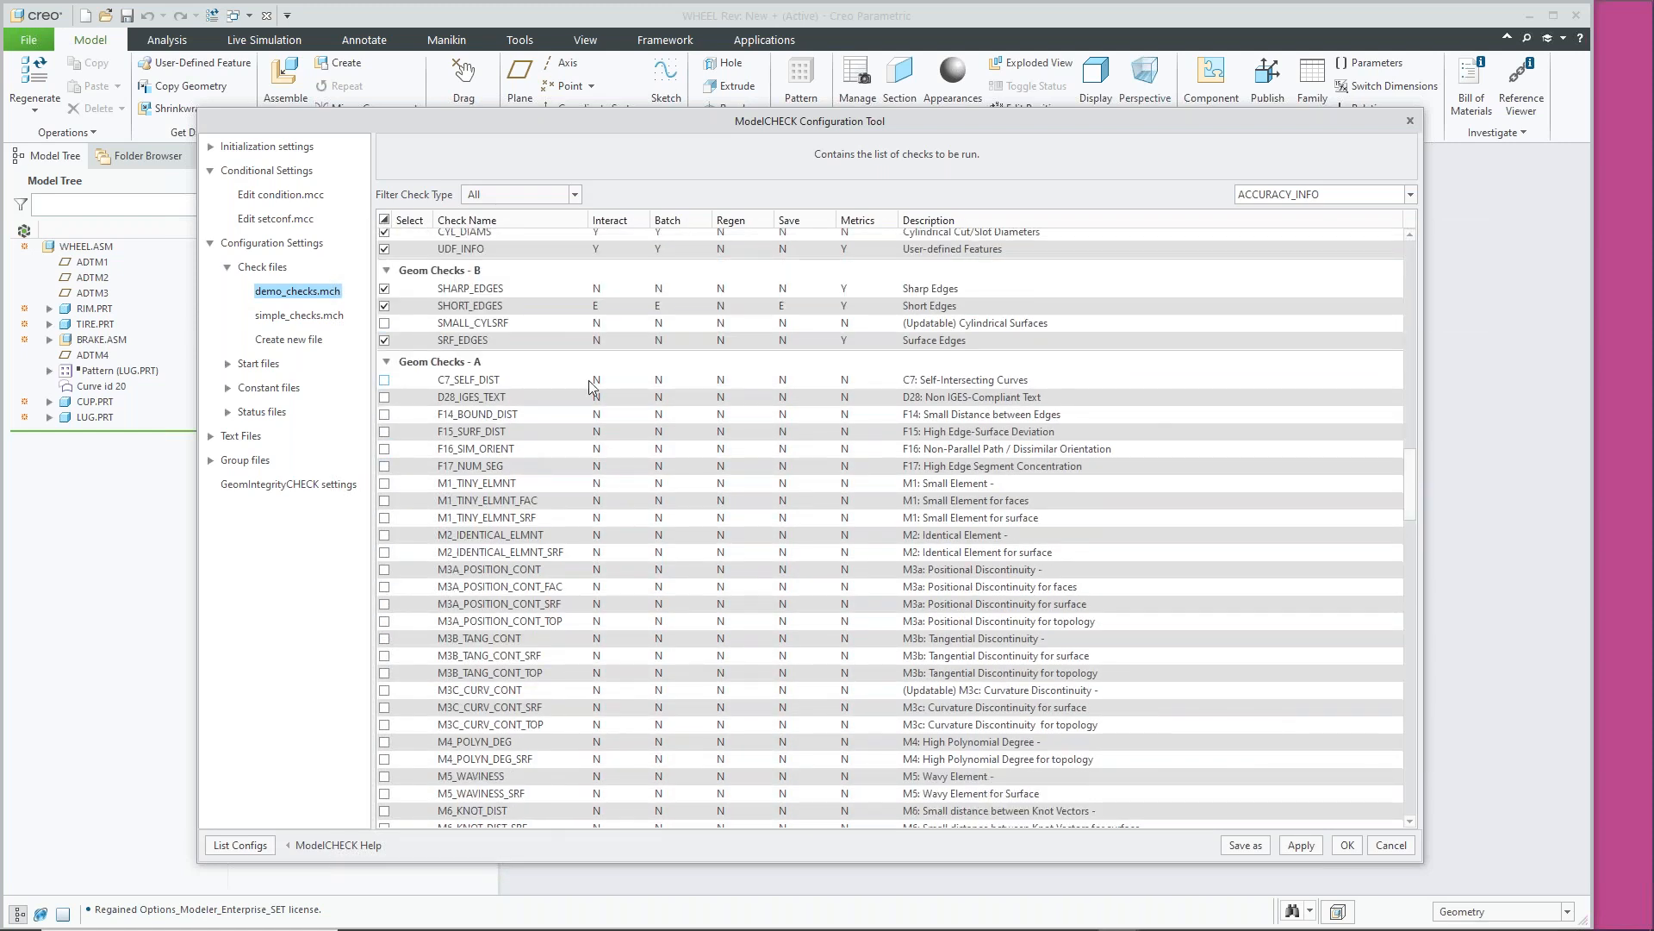
{"action": "scroll", "coordinate": [594, 405], "scroll_direction": "down", "scroll_amount": 3}
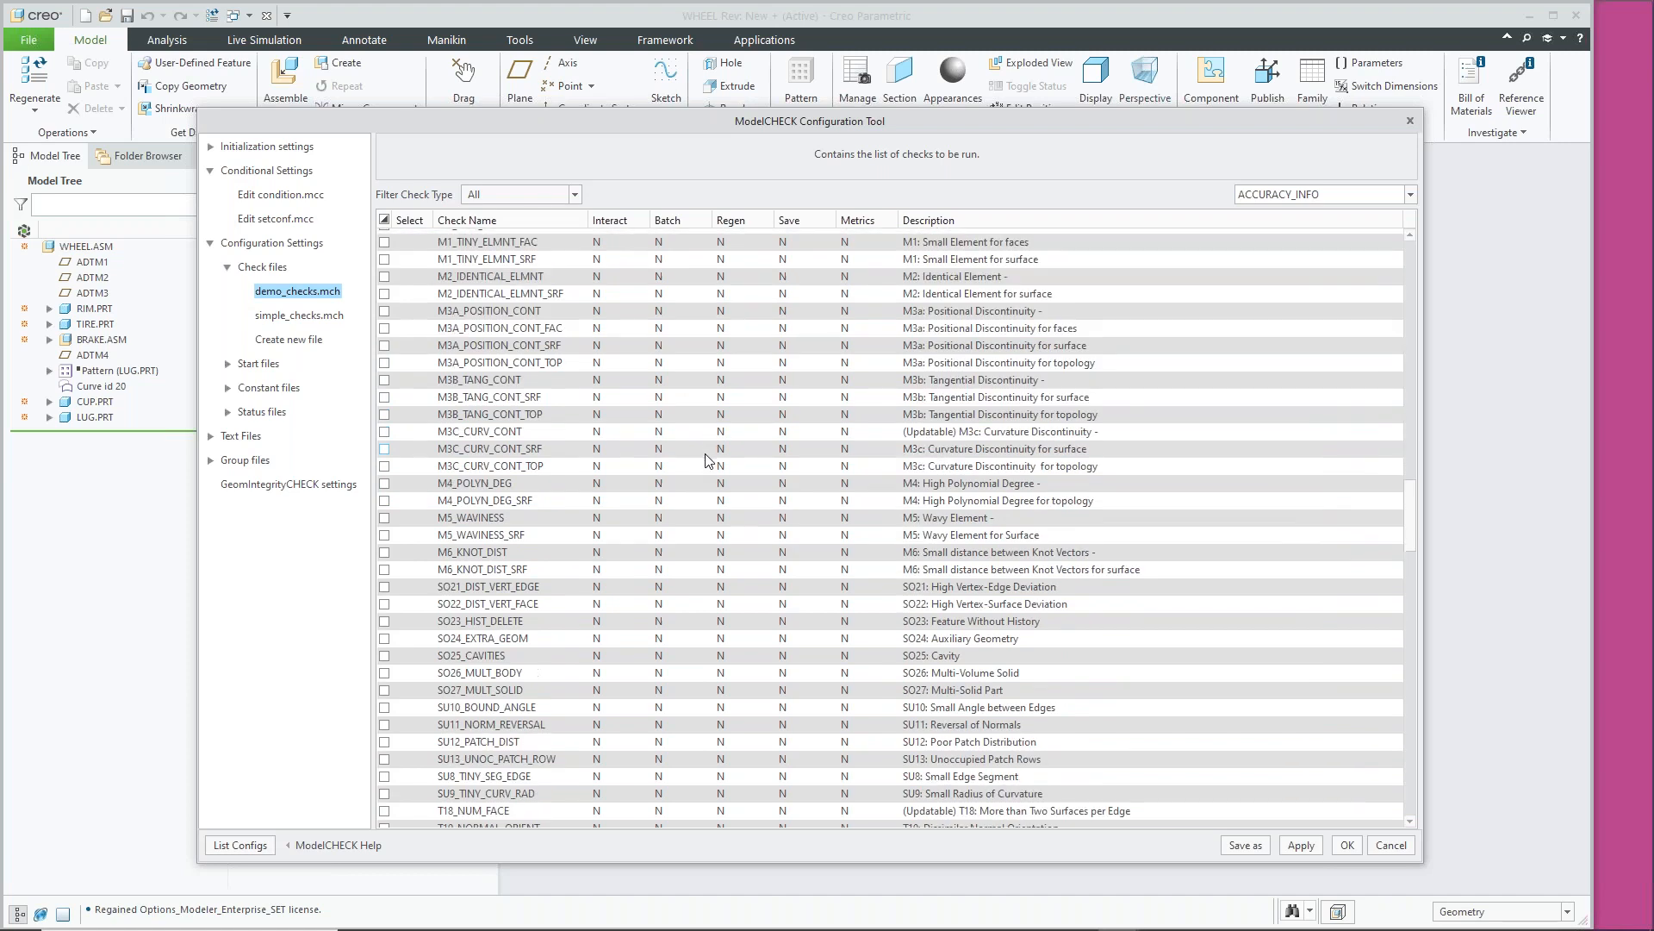
{"action": "scroll", "coordinate": [681, 466], "scroll_direction": "down", "scroll_amount": 8}
{"action": "scroll", "coordinate": [681, 467], "scroll_direction": "down", "scroll_amount": 2}
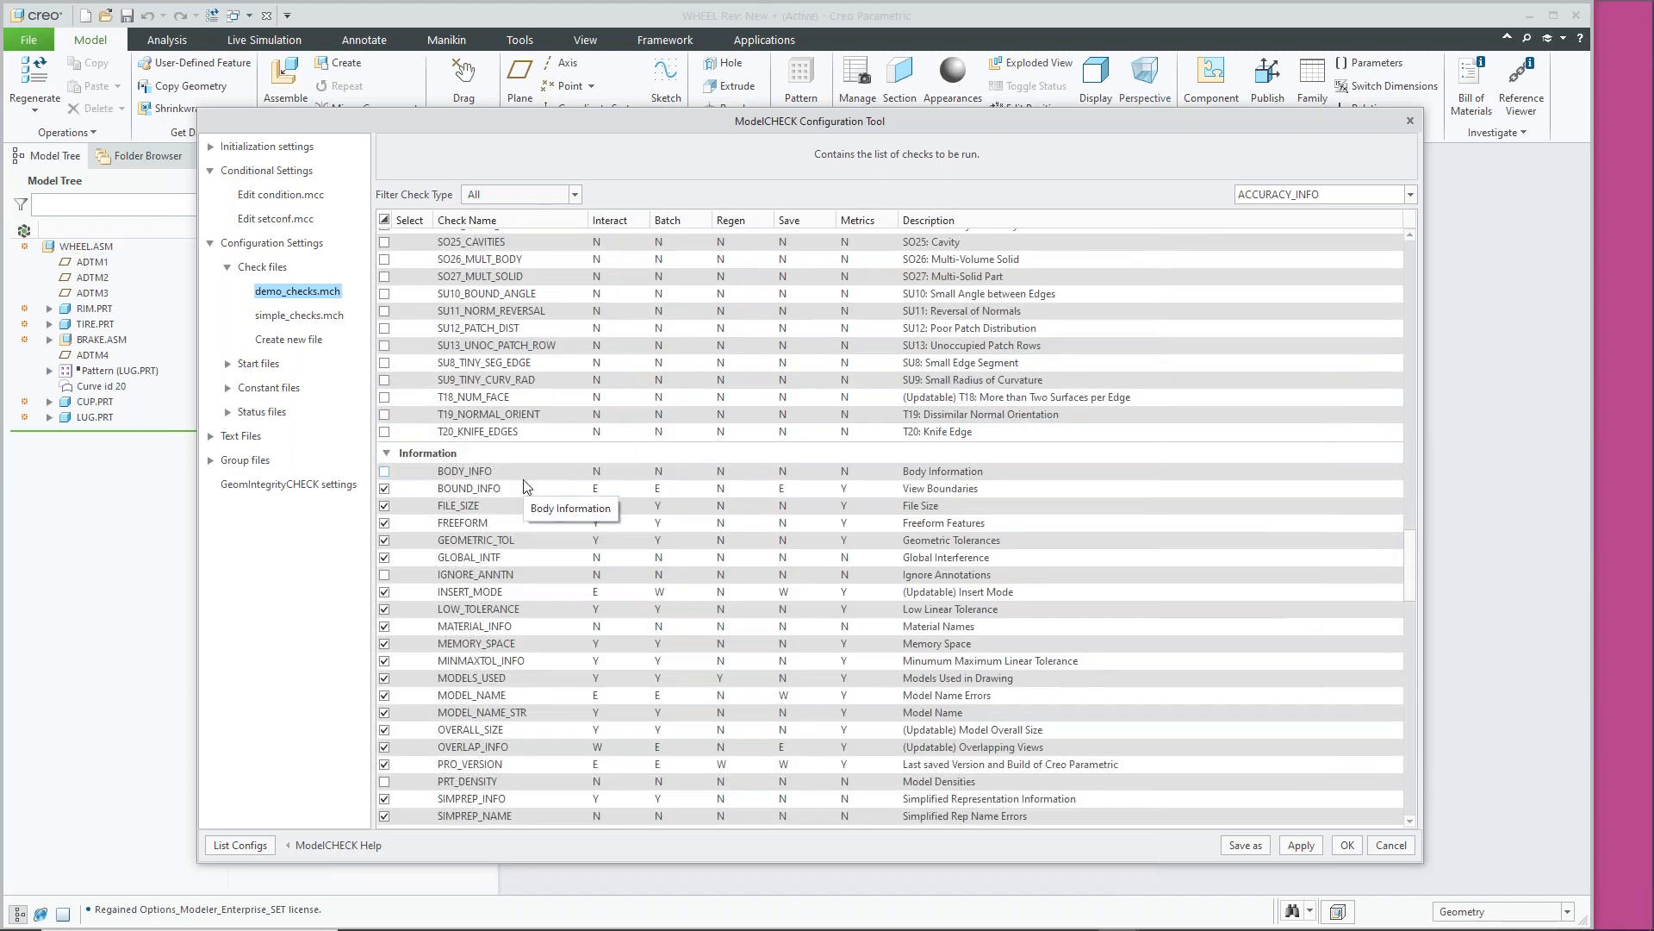
{"action": "scroll", "coordinate": [690, 479], "scroll_direction": "down", "scroll_amount": 1}
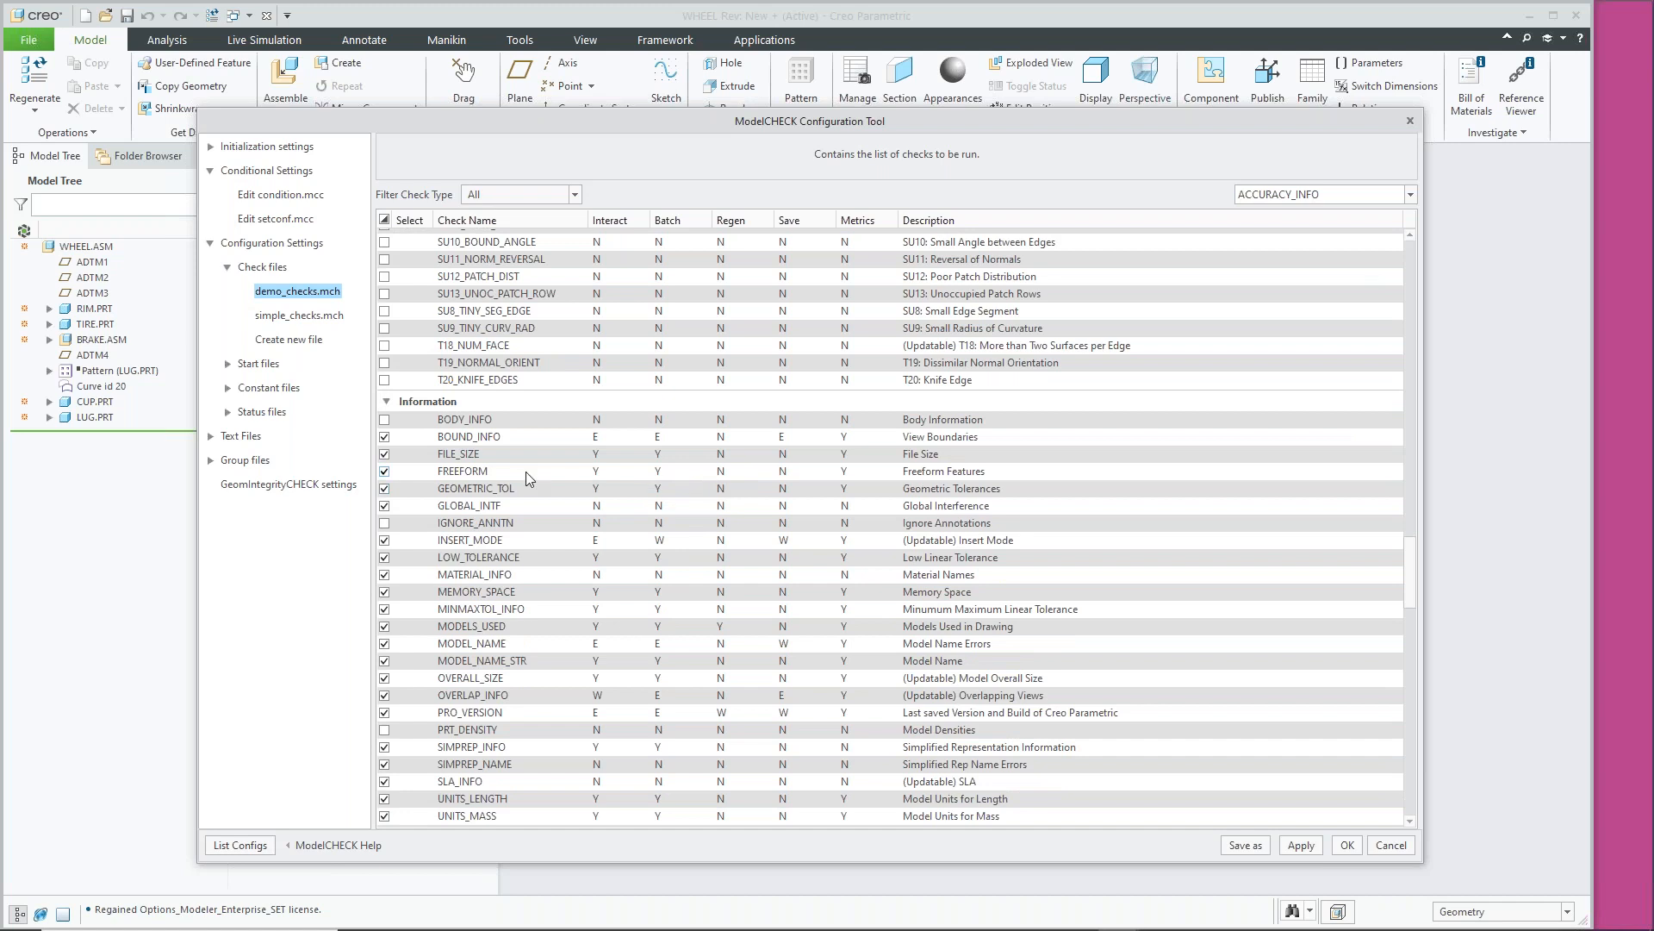
{"action": "scroll", "coordinate": [522, 472], "scroll_direction": "down", "scroll_amount": 1}
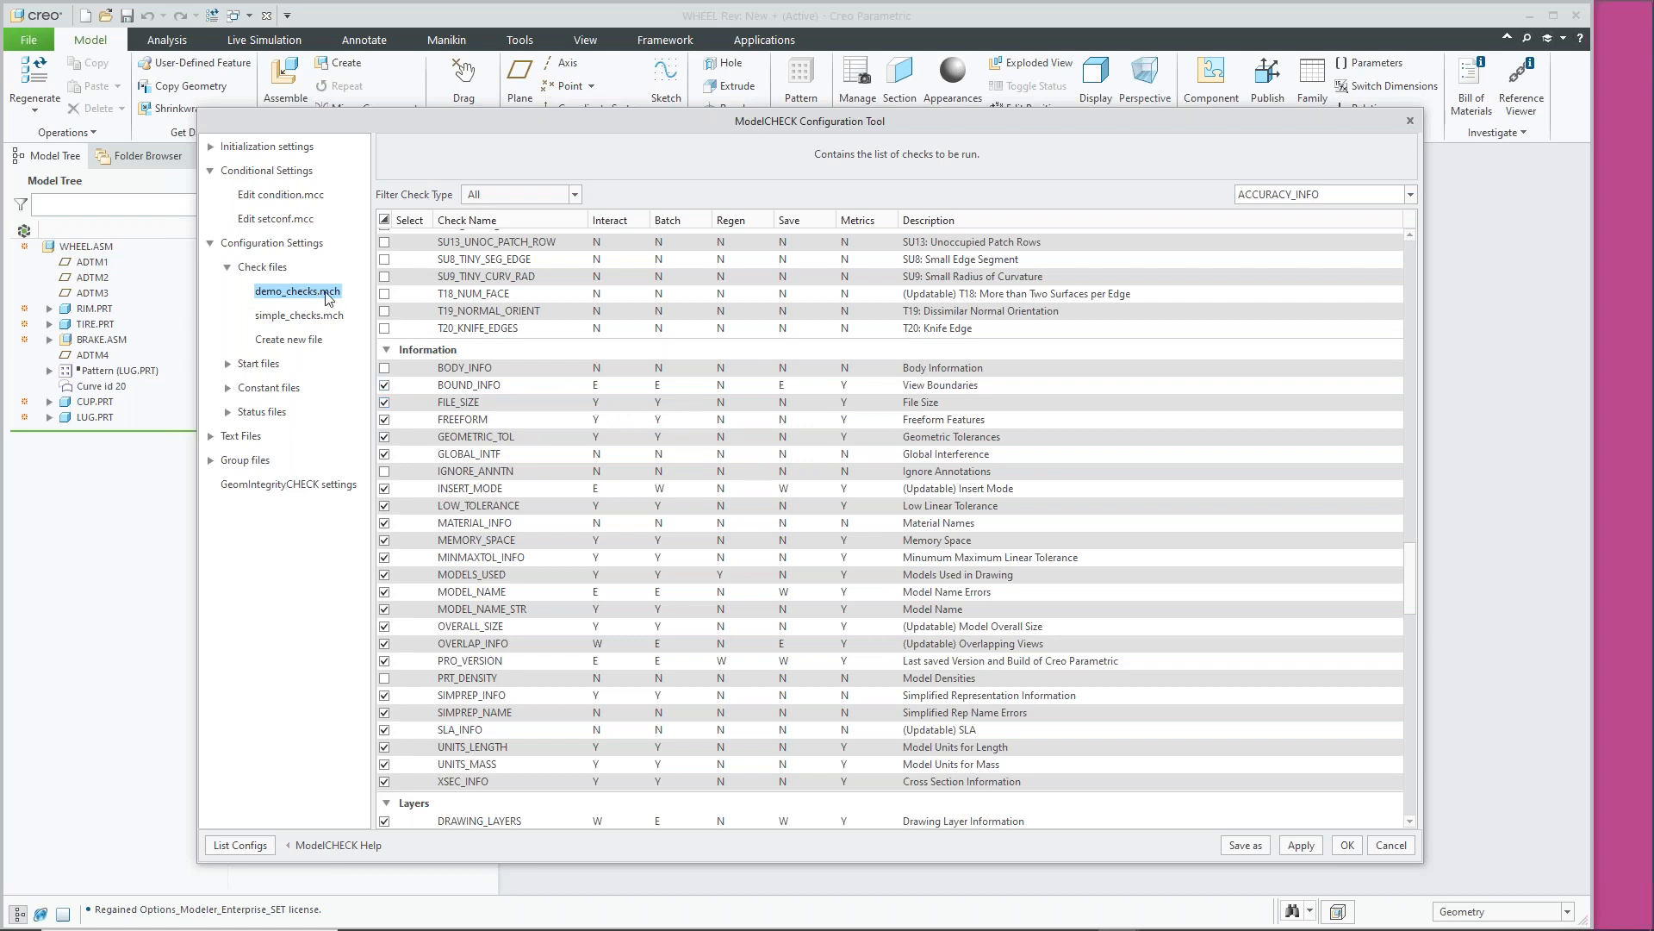
Load simple_checks.mch discarding unsaved changes, scroll its checks, then collapse Check files
{"action": "left_click", "coordinate": [291, 319]}
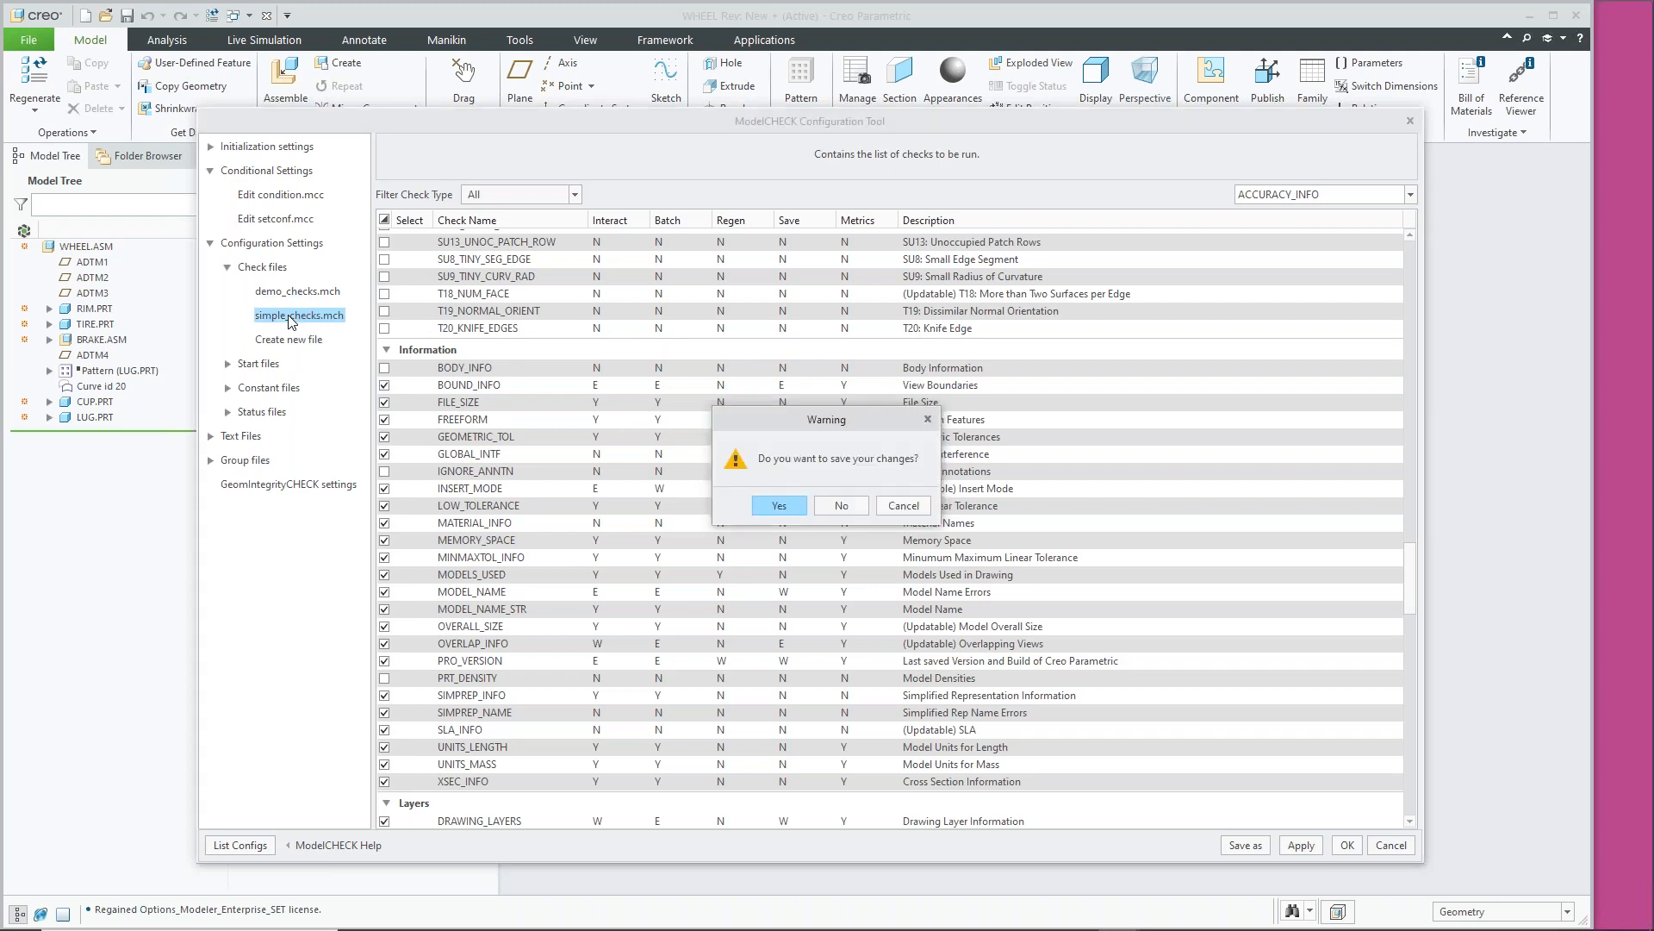
{"action": "left_click", "coordinate": [841, 506]}
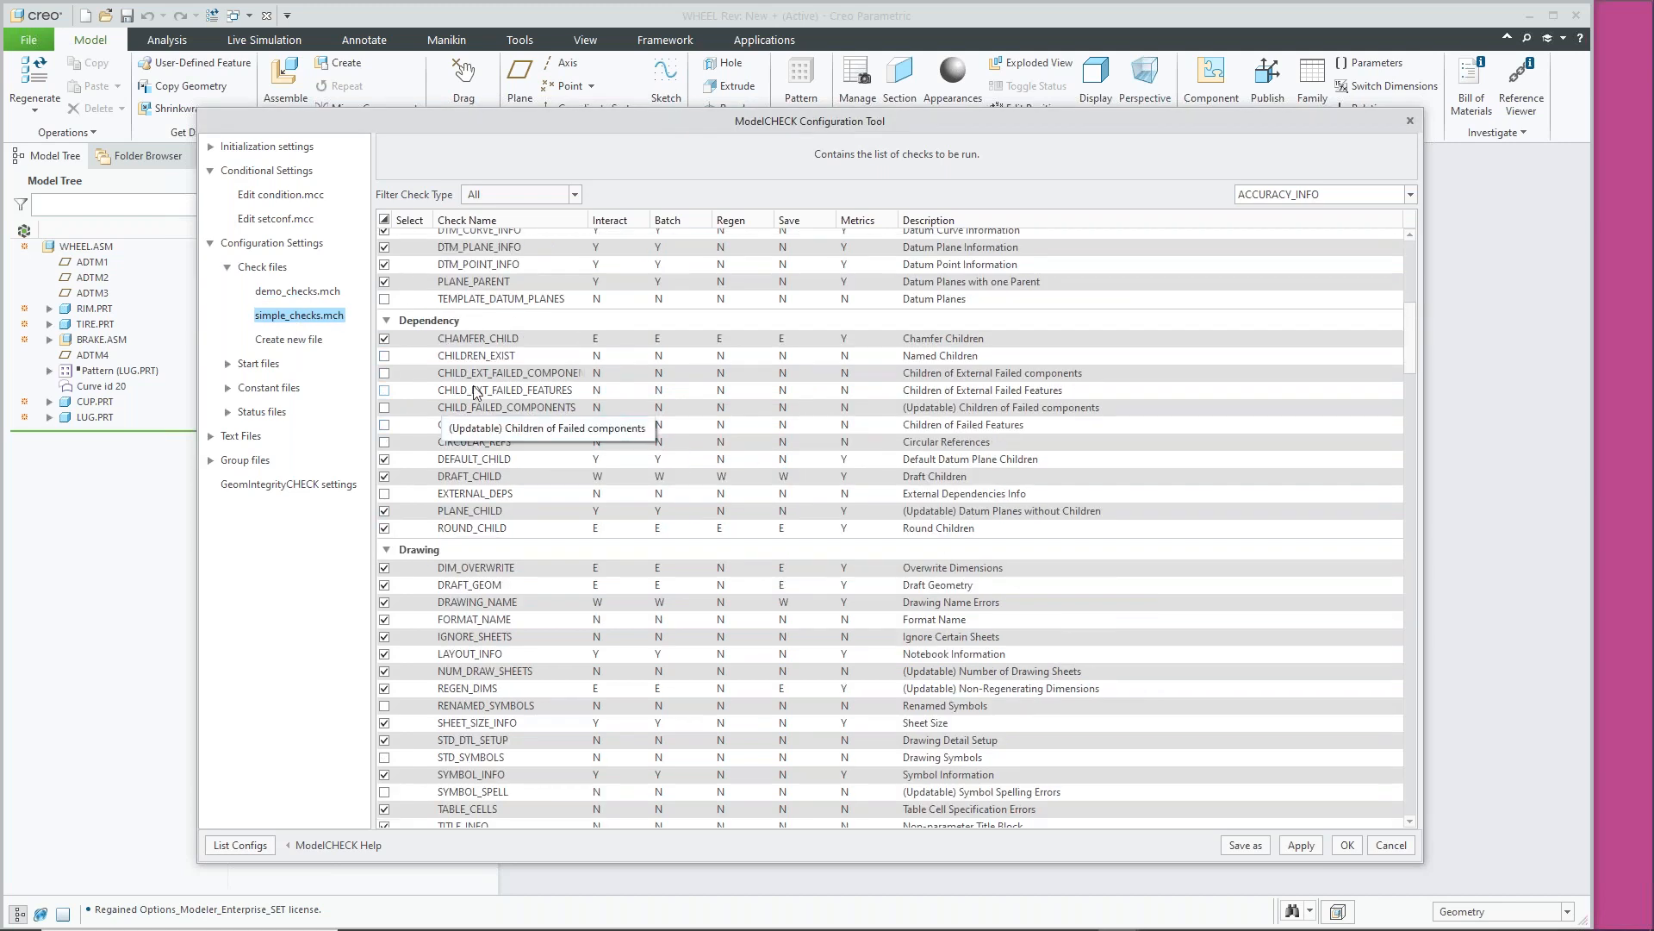
{"action": "scroll", "coordinate": [535, 349], "scroll_direction": "down", "scroll_amount": 1}
{"action": "scroll", "coordinate": [600, 440], "scroll_direction": "down", "scroll_amount": 10}
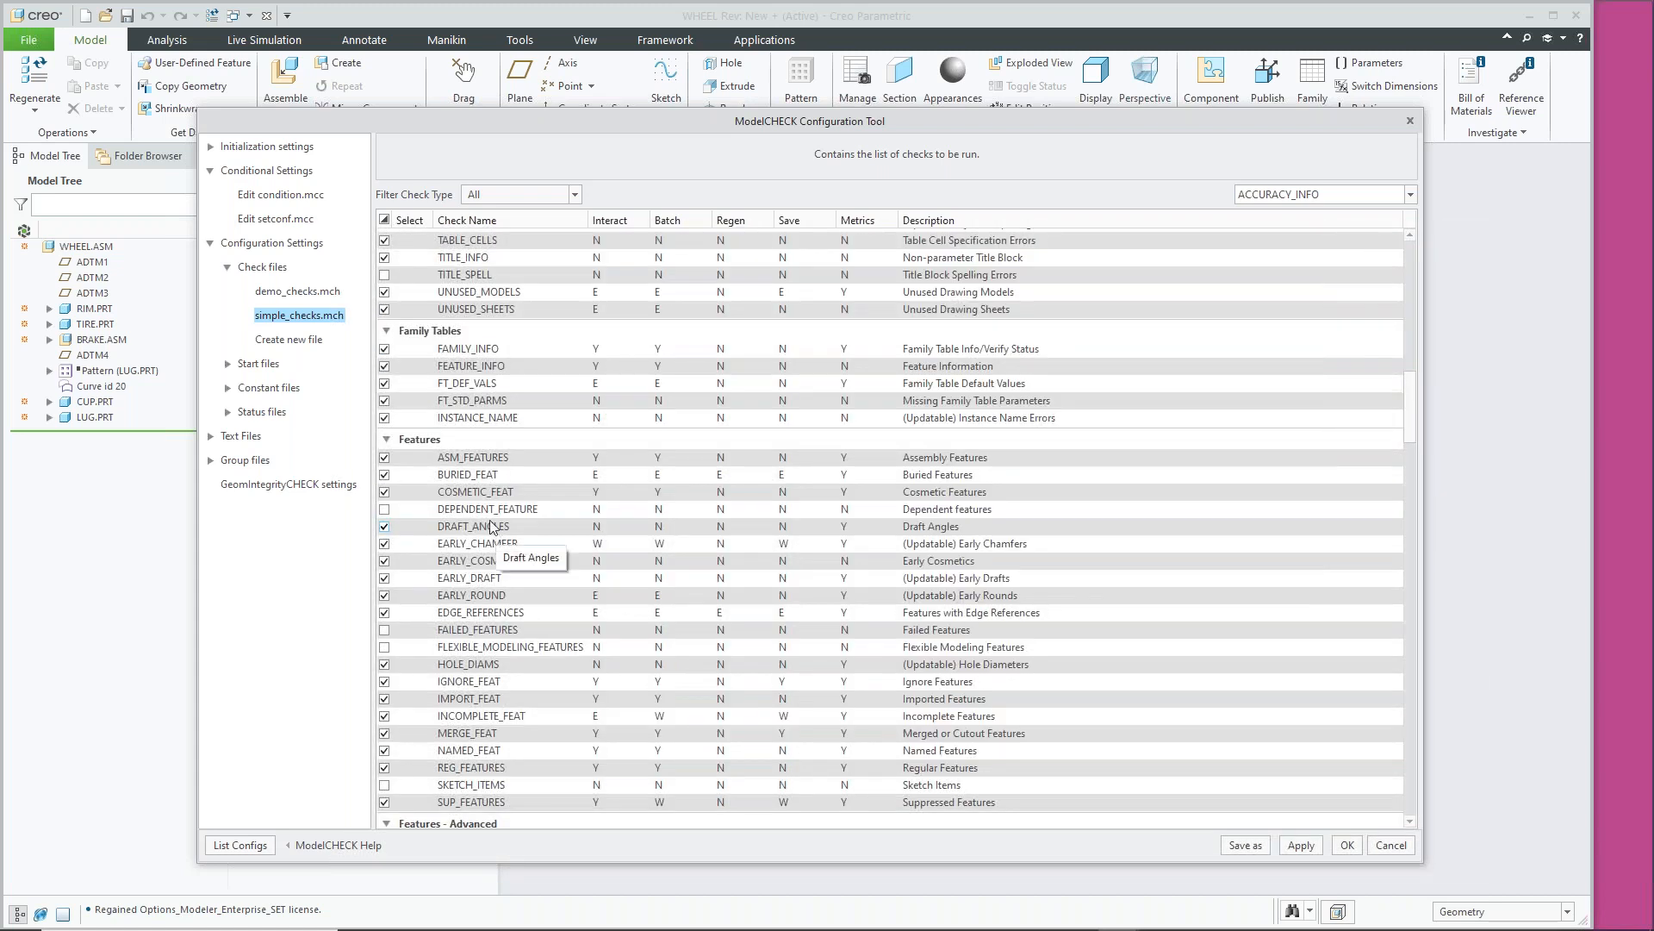
{"action": "scroll", "coordinate": [599, 610], "scroll_direction": "down", "scroll_amount": 4}
{"action": "scroll", "coordinate": [600, 610], "scroll_direction": "down", "scroll_amount": 5}
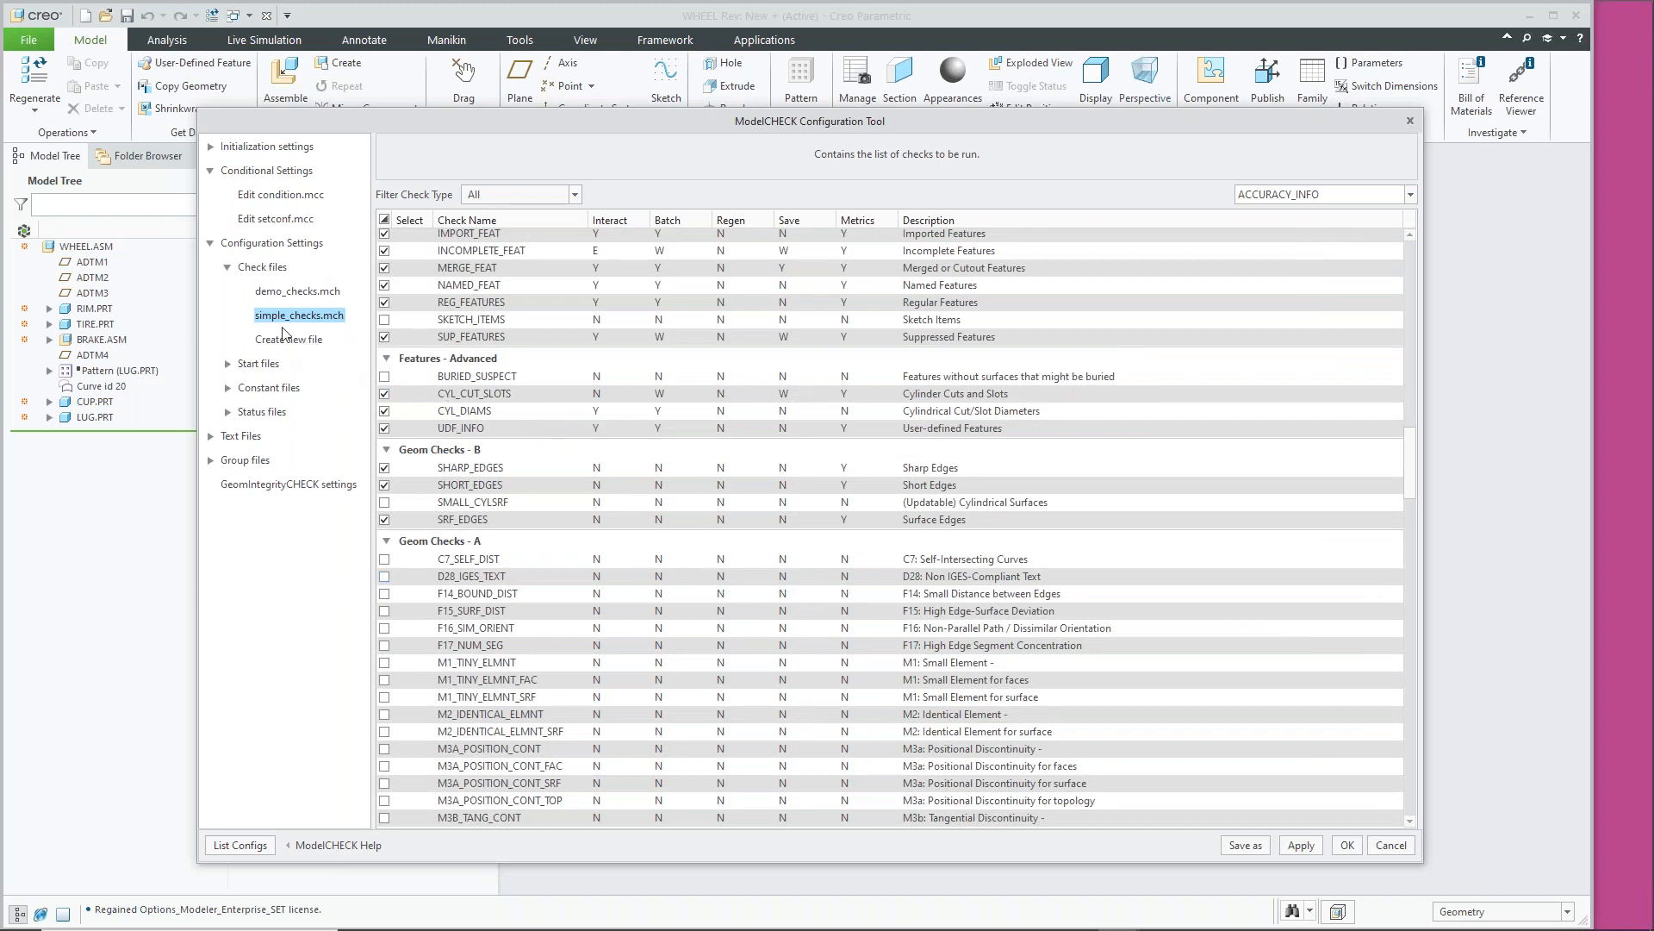
{"action": "left_click", "coordinate": [229, 269]}
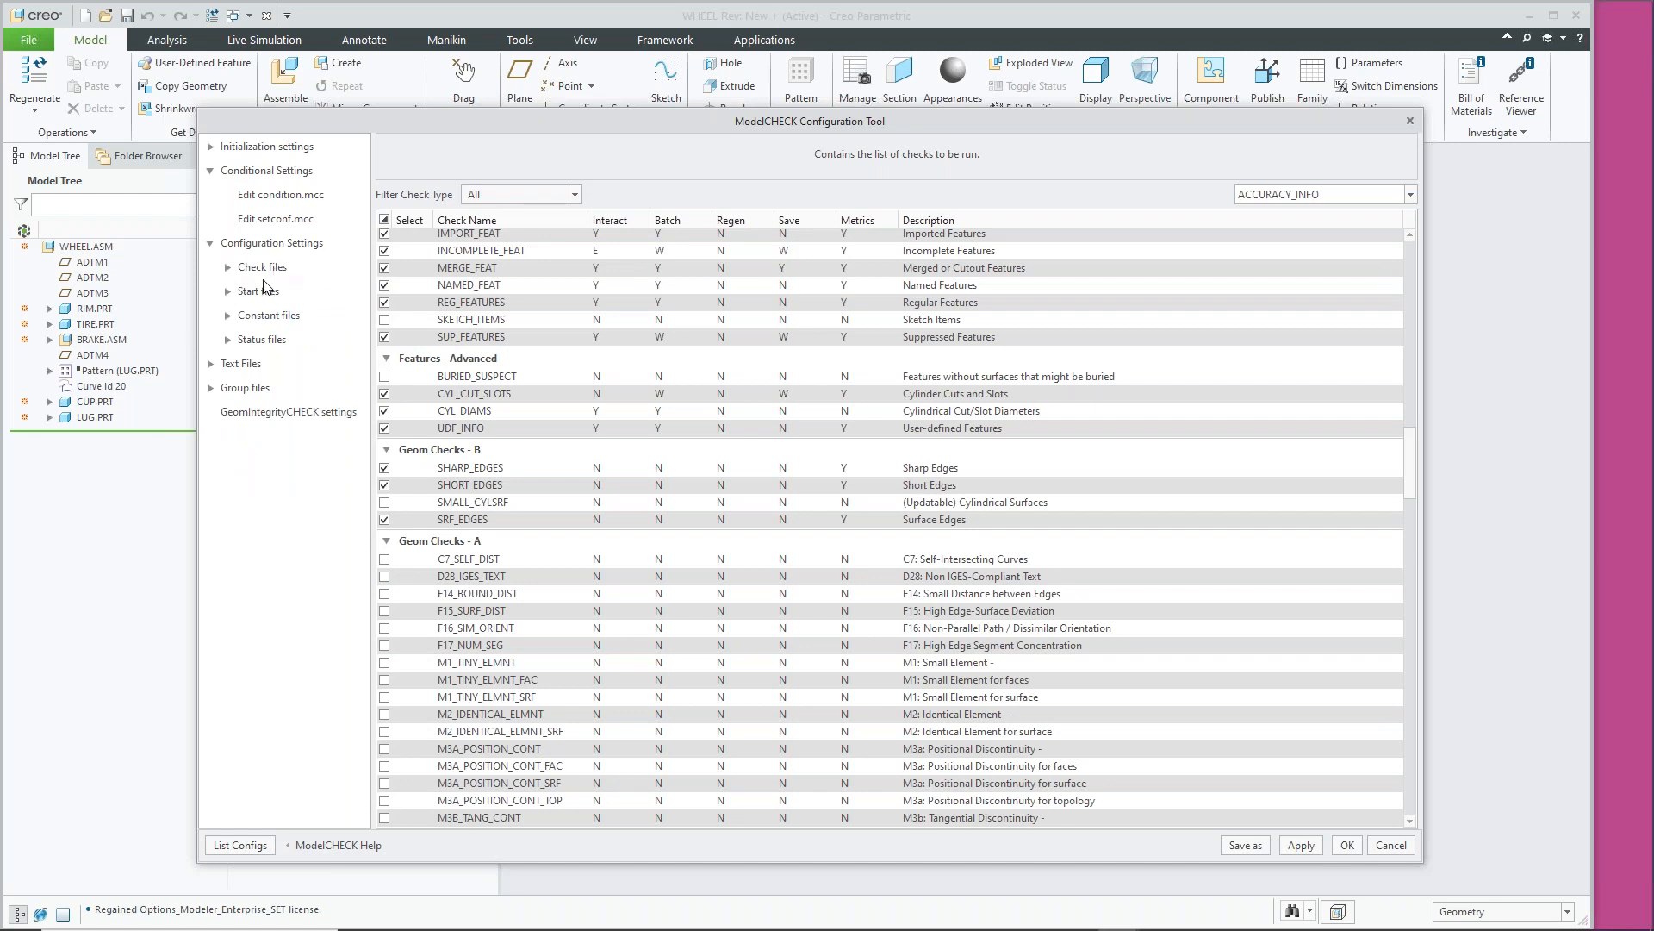
Expand Start files and scroll through the demo_start.mcs start data
{"action": "left_click", "coordinate": [230, 291]}
{"action": "left_click", "coordinate": [291, 316]}
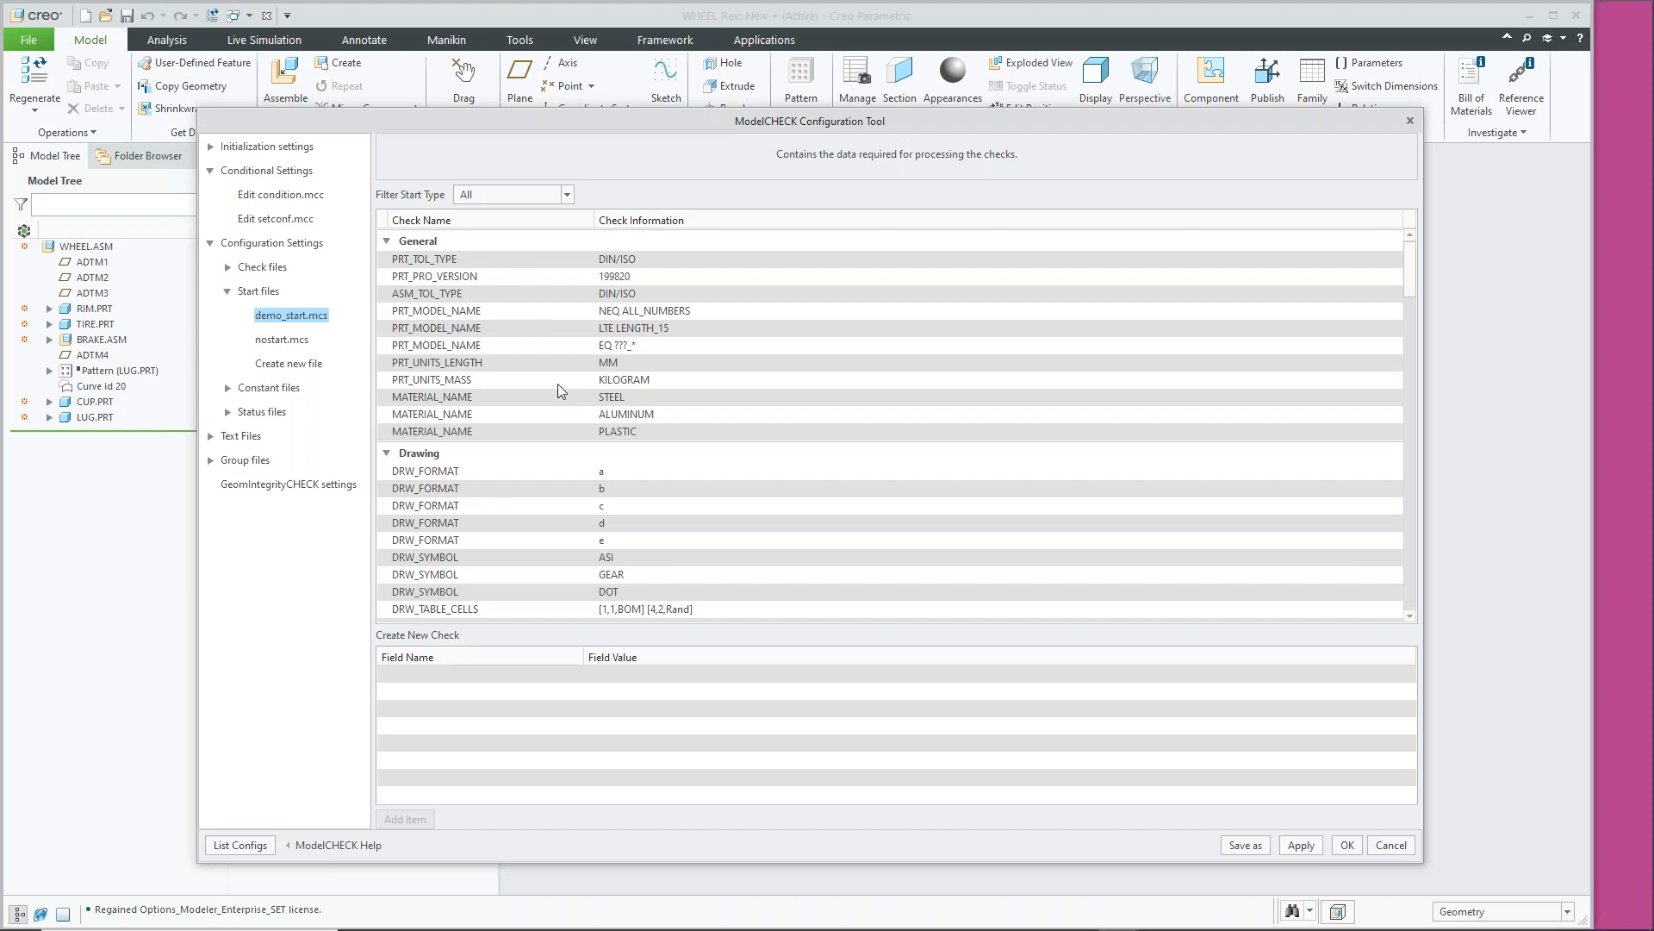
{"action": "scroll", "coordinate": [559, 373], "scroll_direction": "down", "scroll_amount": 12}
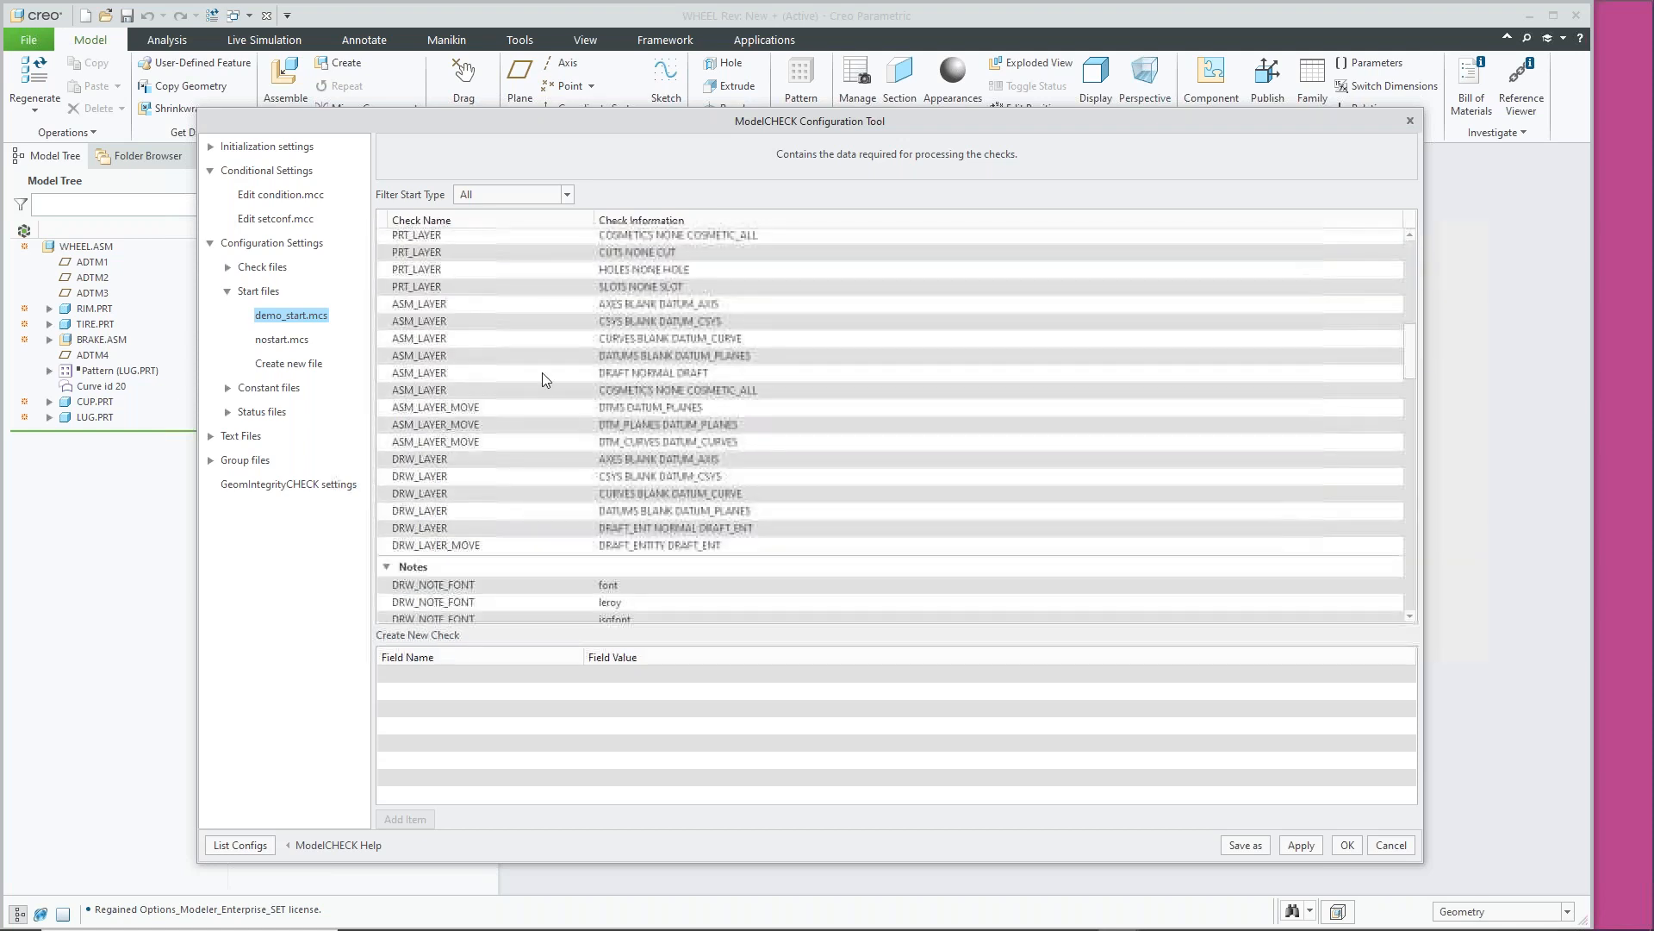
{"action": "scroll", "coordinate": [541, 372], "scroll_direction": "down", "scroll_amount": 1}
{"action": "scroll", "coordinate": [525, 339], "scroll_direction": "up", "scroll_amount": 8}
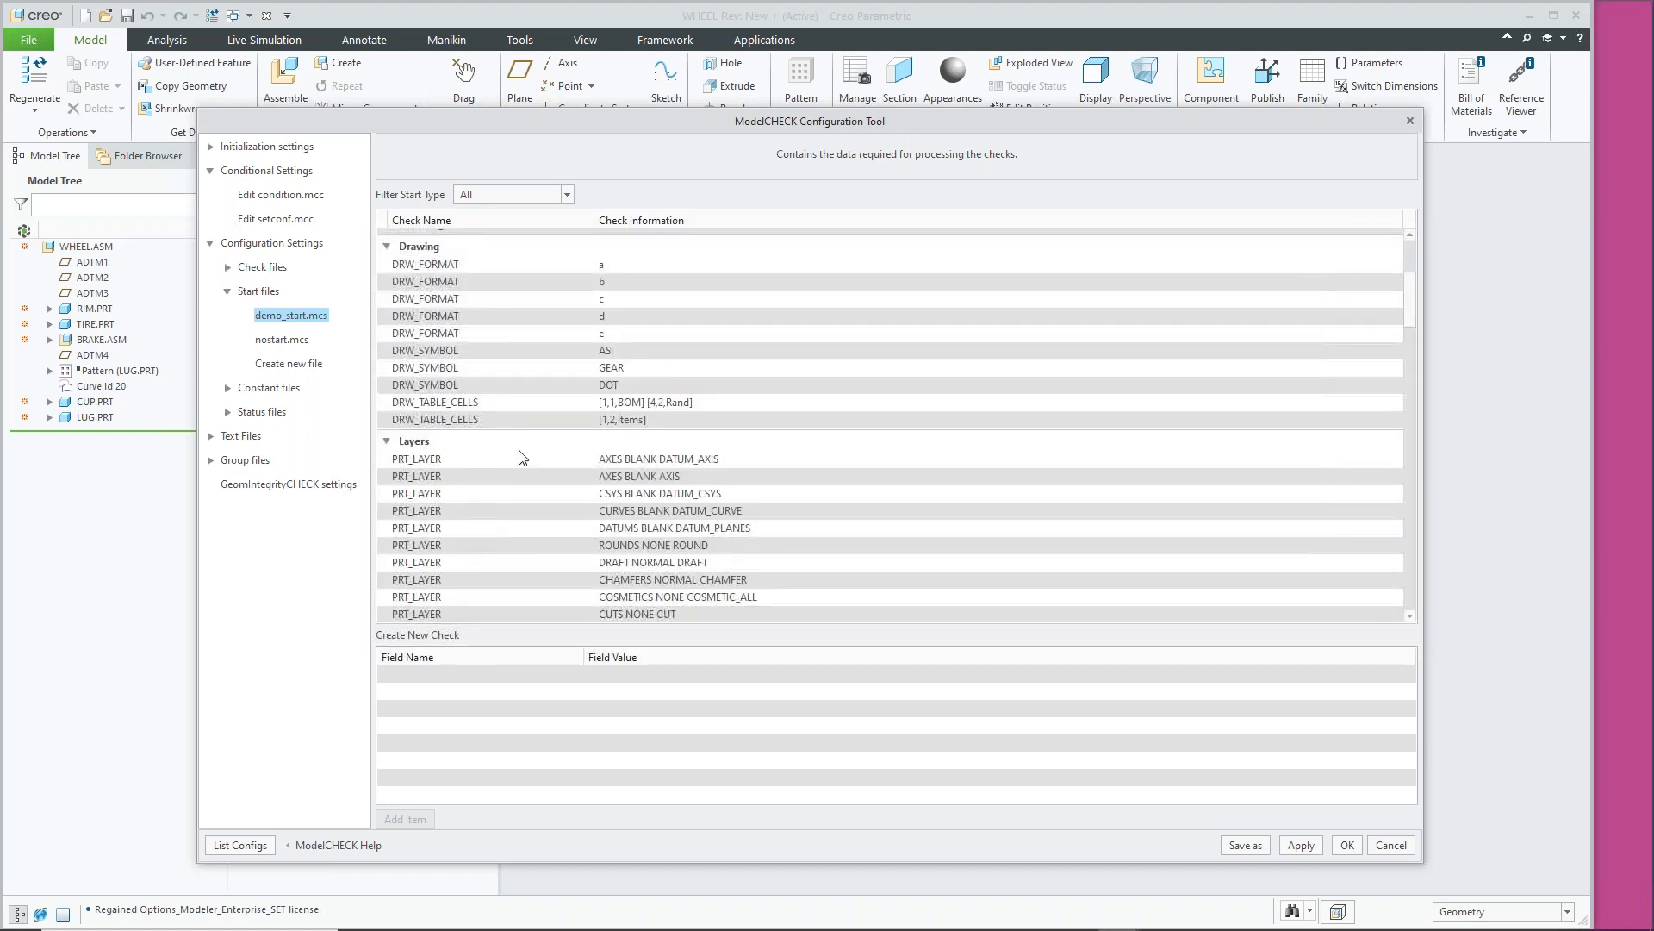
{"action": "scroll", "coordinate": [500, 435], "scroll_direction": "down", "scroll_amount": 1}
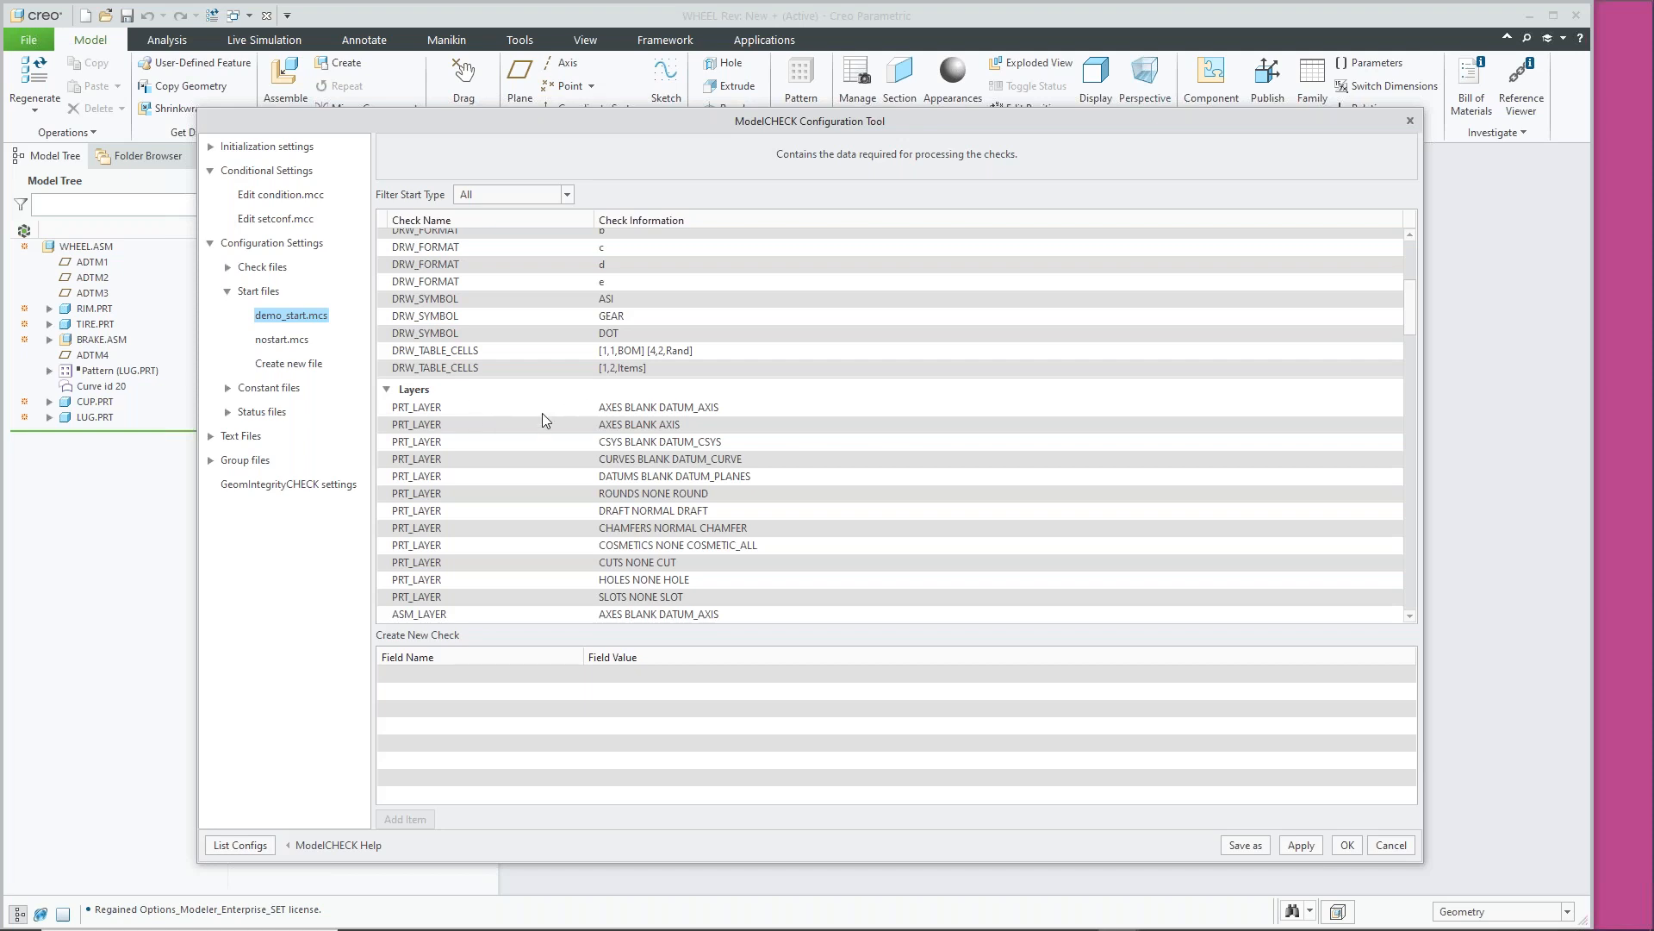
{"action": "scroll", "coordinate": [426, 440], "scroll_direction": "down", "scroll_amount": 1}
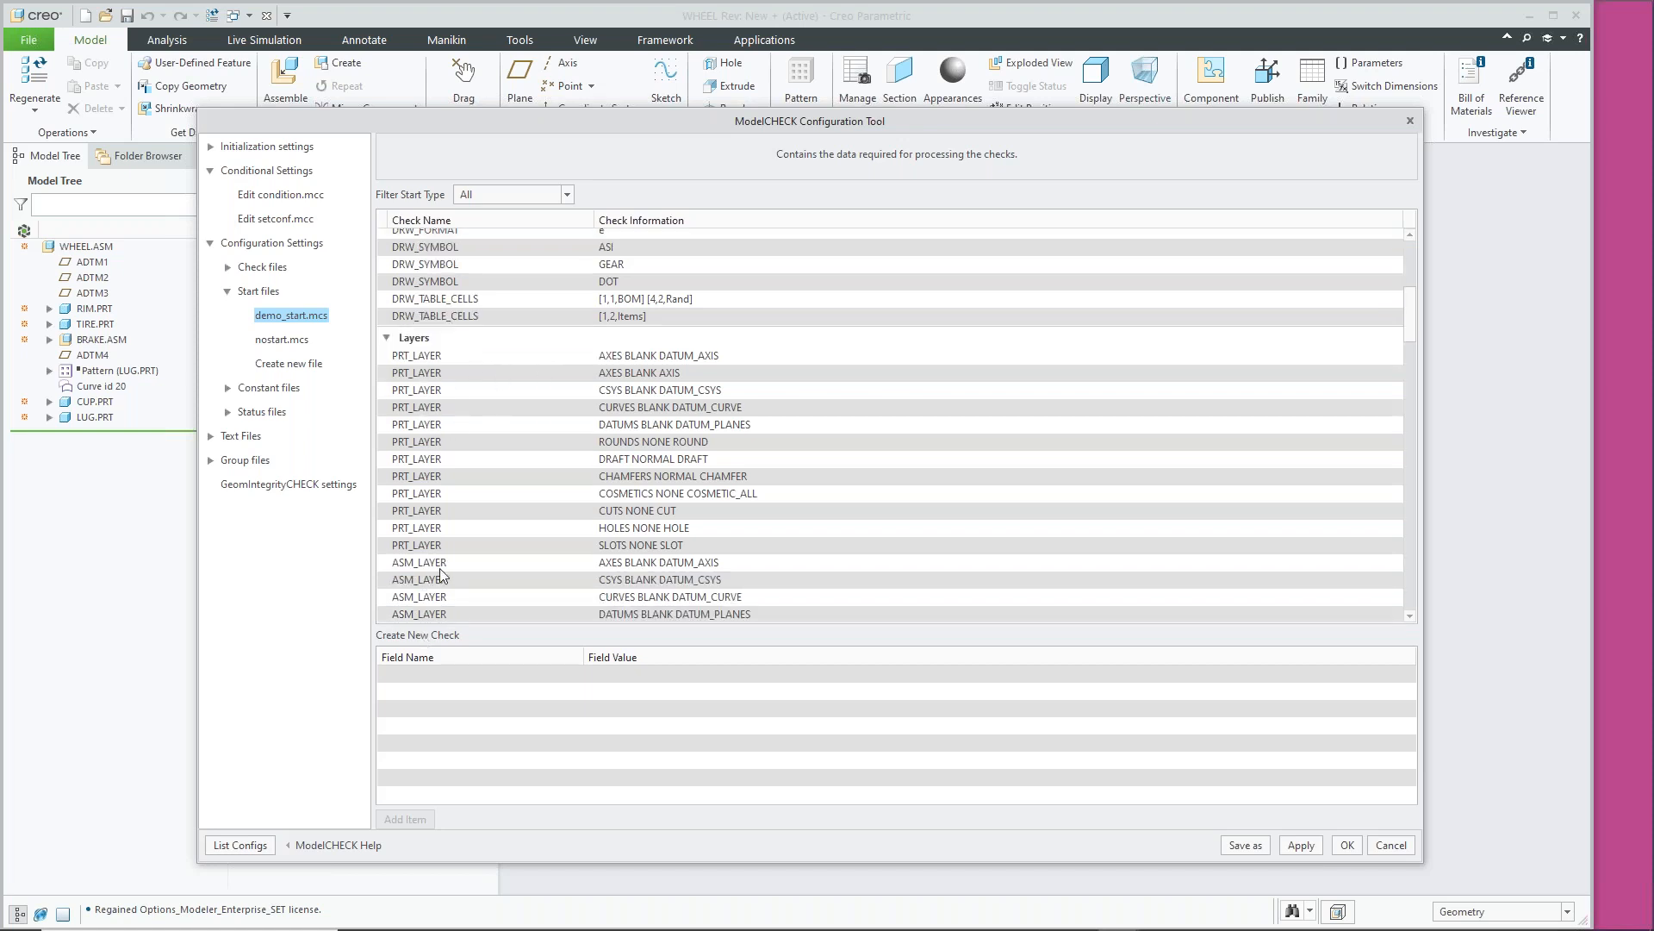
{"action": "scroll", "coordinate": [440, 564], "scroll_direction": "down", "scroll_amount": 4}
{"action": "scroll", "coordinate": [500, 522], "scroll_direction": "up", "scroll_amount": 3}
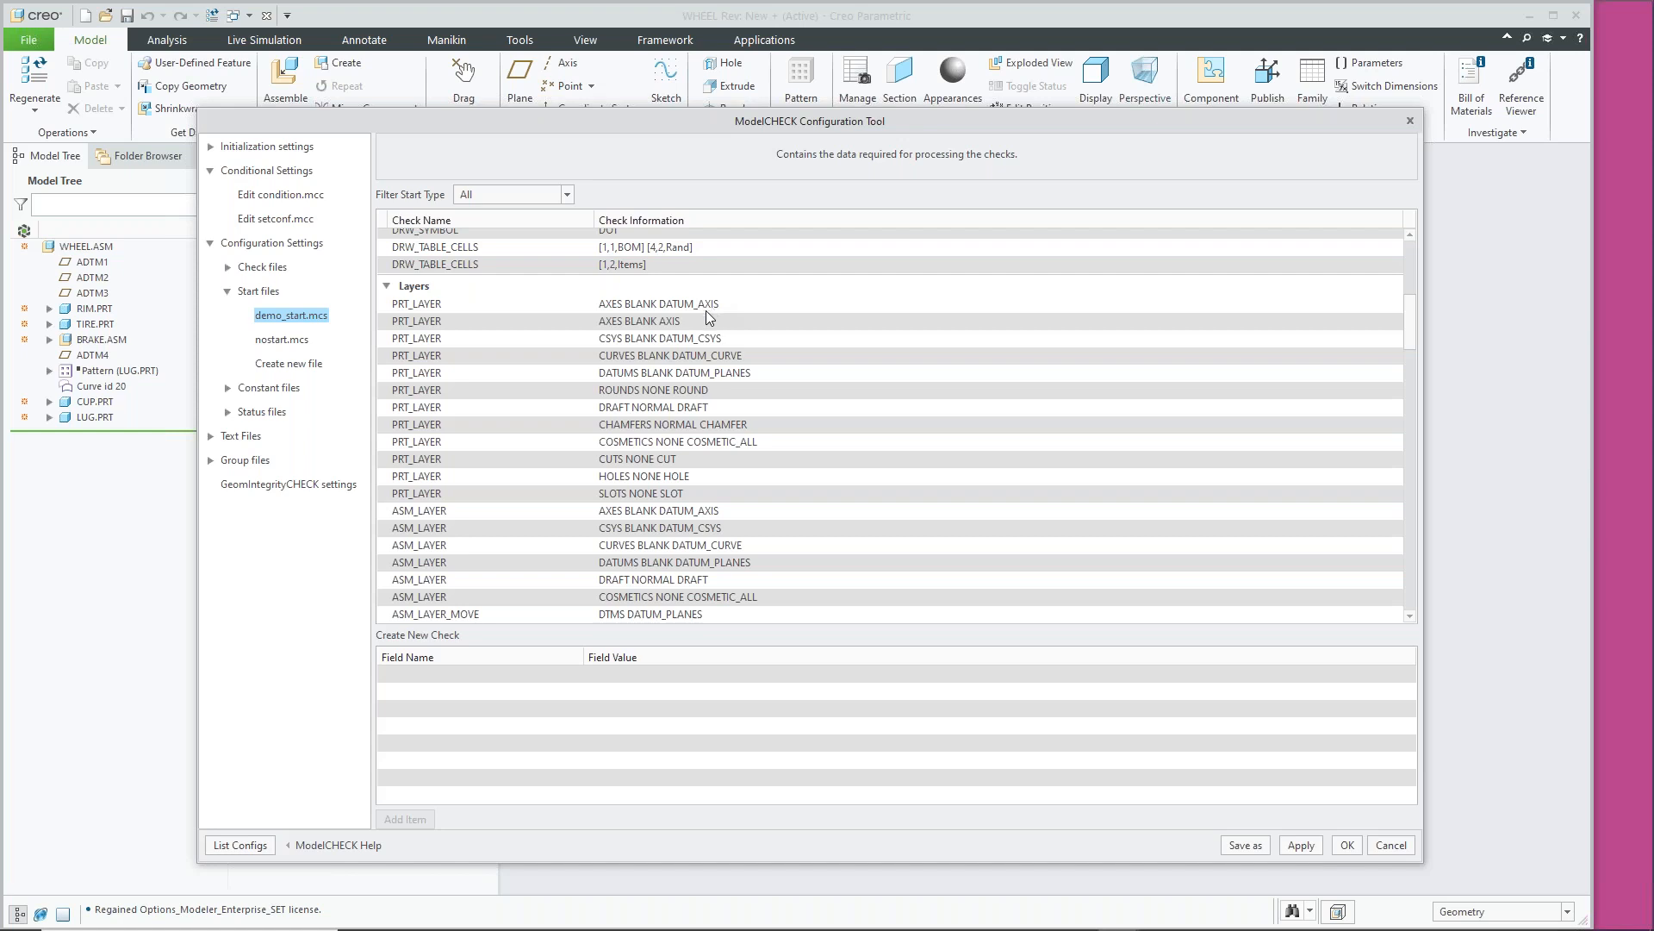
{"action": "scroll", "coordinate": [644, 382], "scroll_direction": "down", "scroll_amount": 1}
{"action": "scroll", "coordinate": [644, 382], "scroll_direction": "down", "scroll_amount": 7}
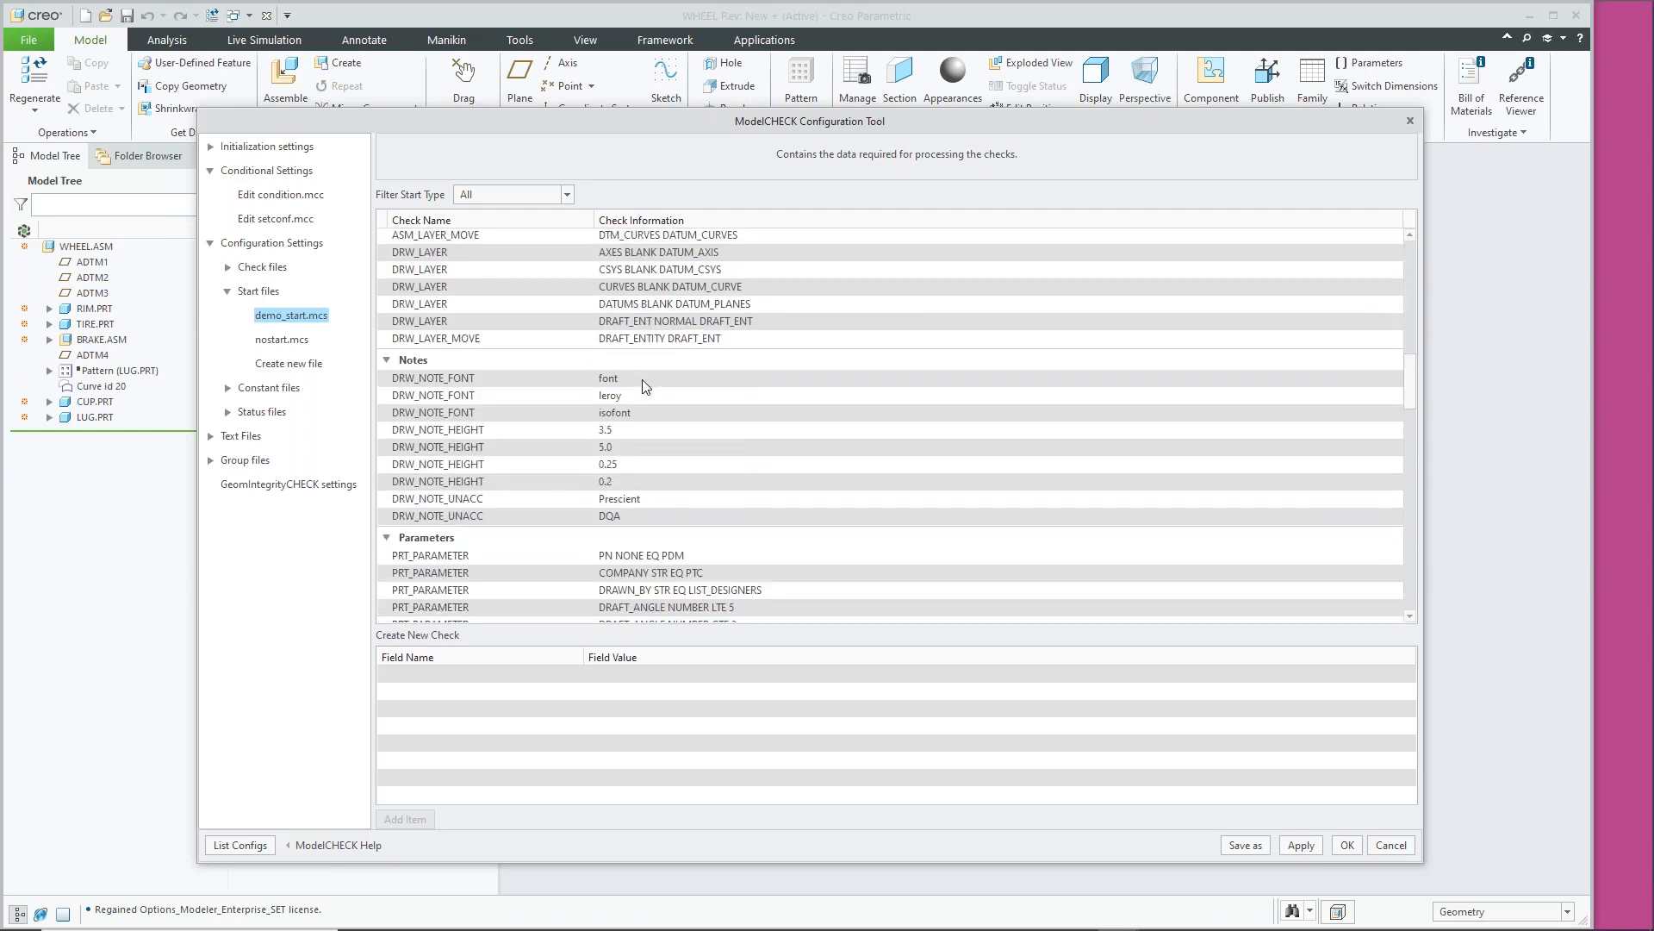
{"action": "scroll", "coordinate": [706, 427], "scroll_direction": "down", "scroll_amount": 5}
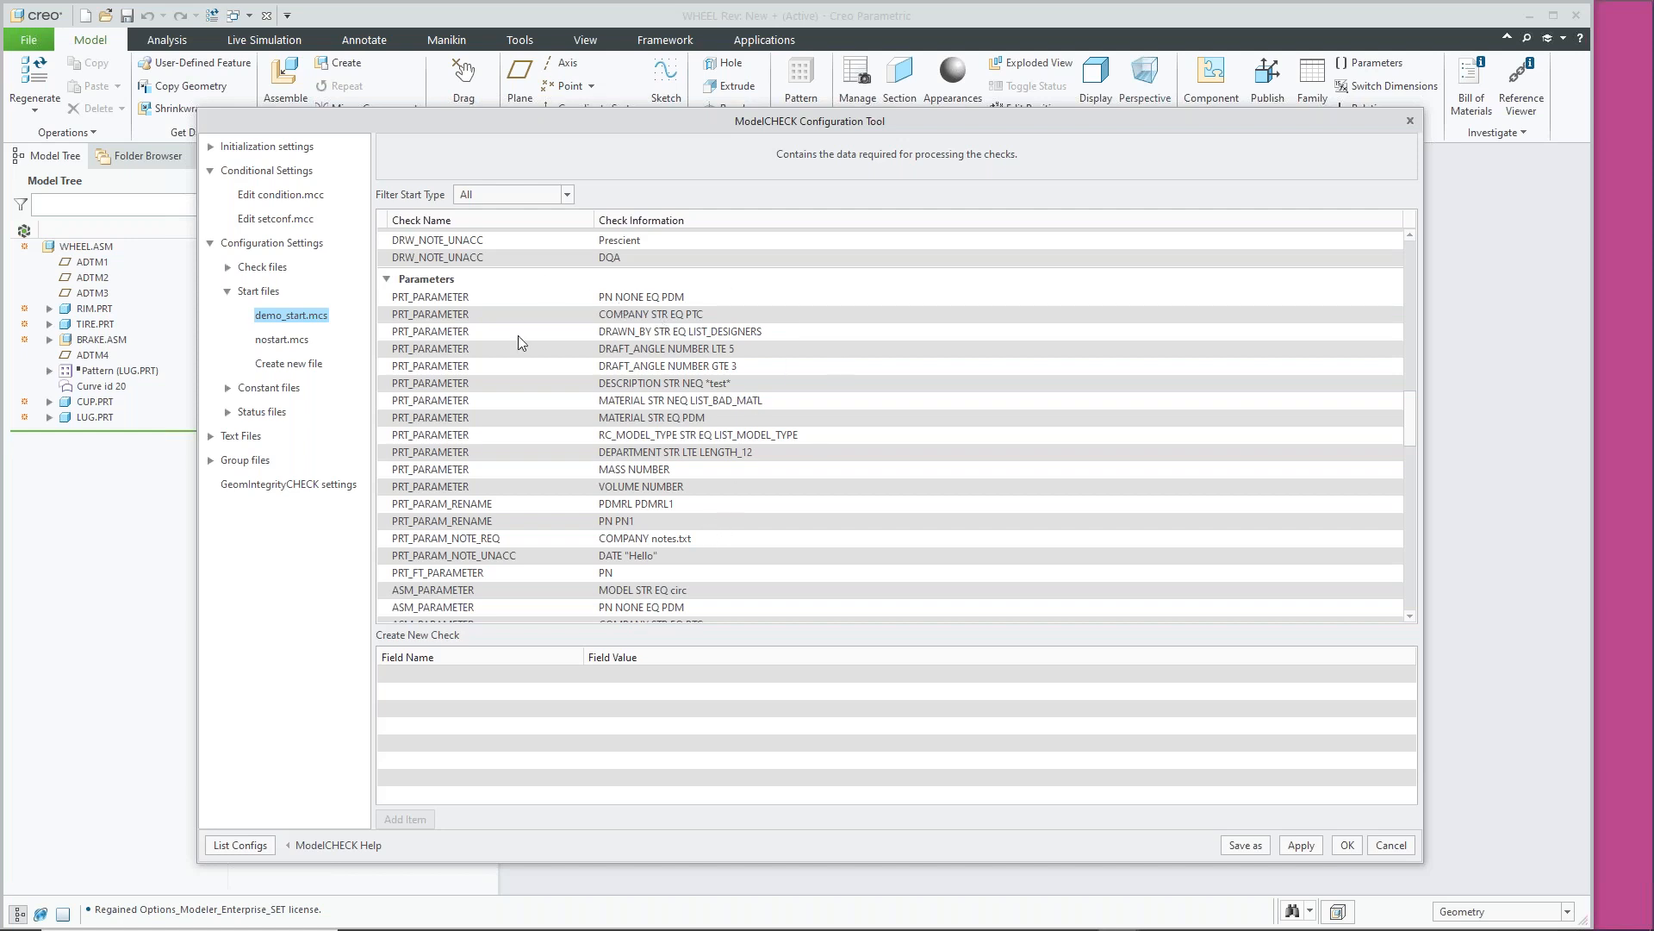
Glance at nostart.mcs, return to demo_start.mcs and scroll it, then collapse Start files
{"action": "left_click", "coordinate": [280, 340]}
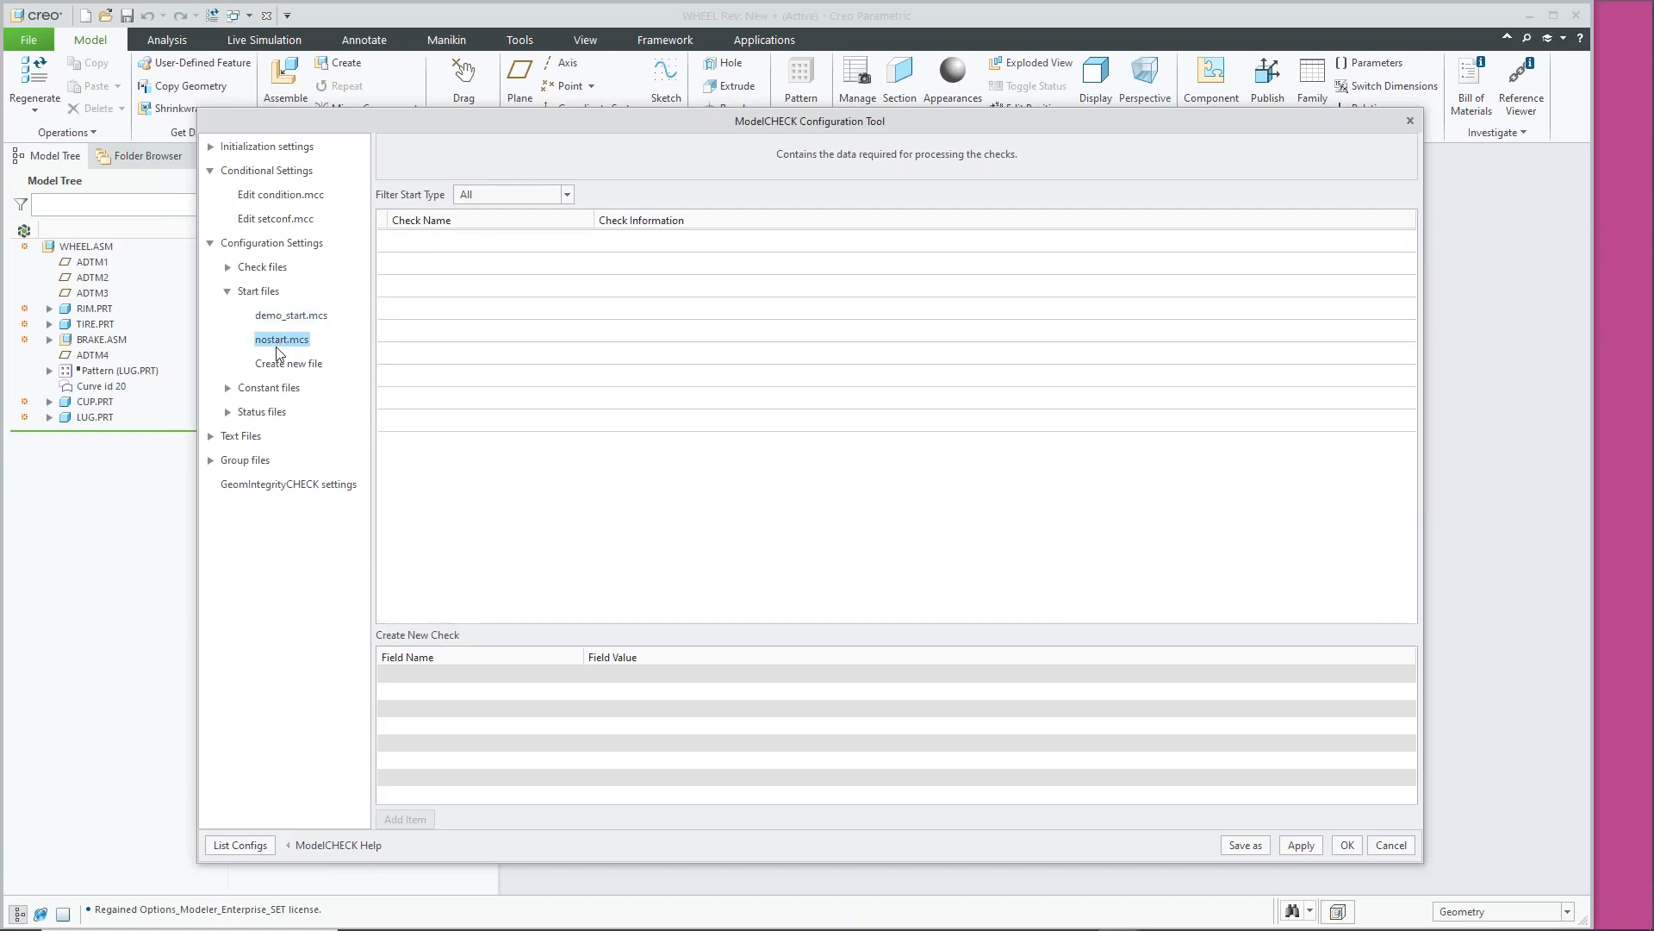
{"action": "left_click", "coordinate": [278, 366]}
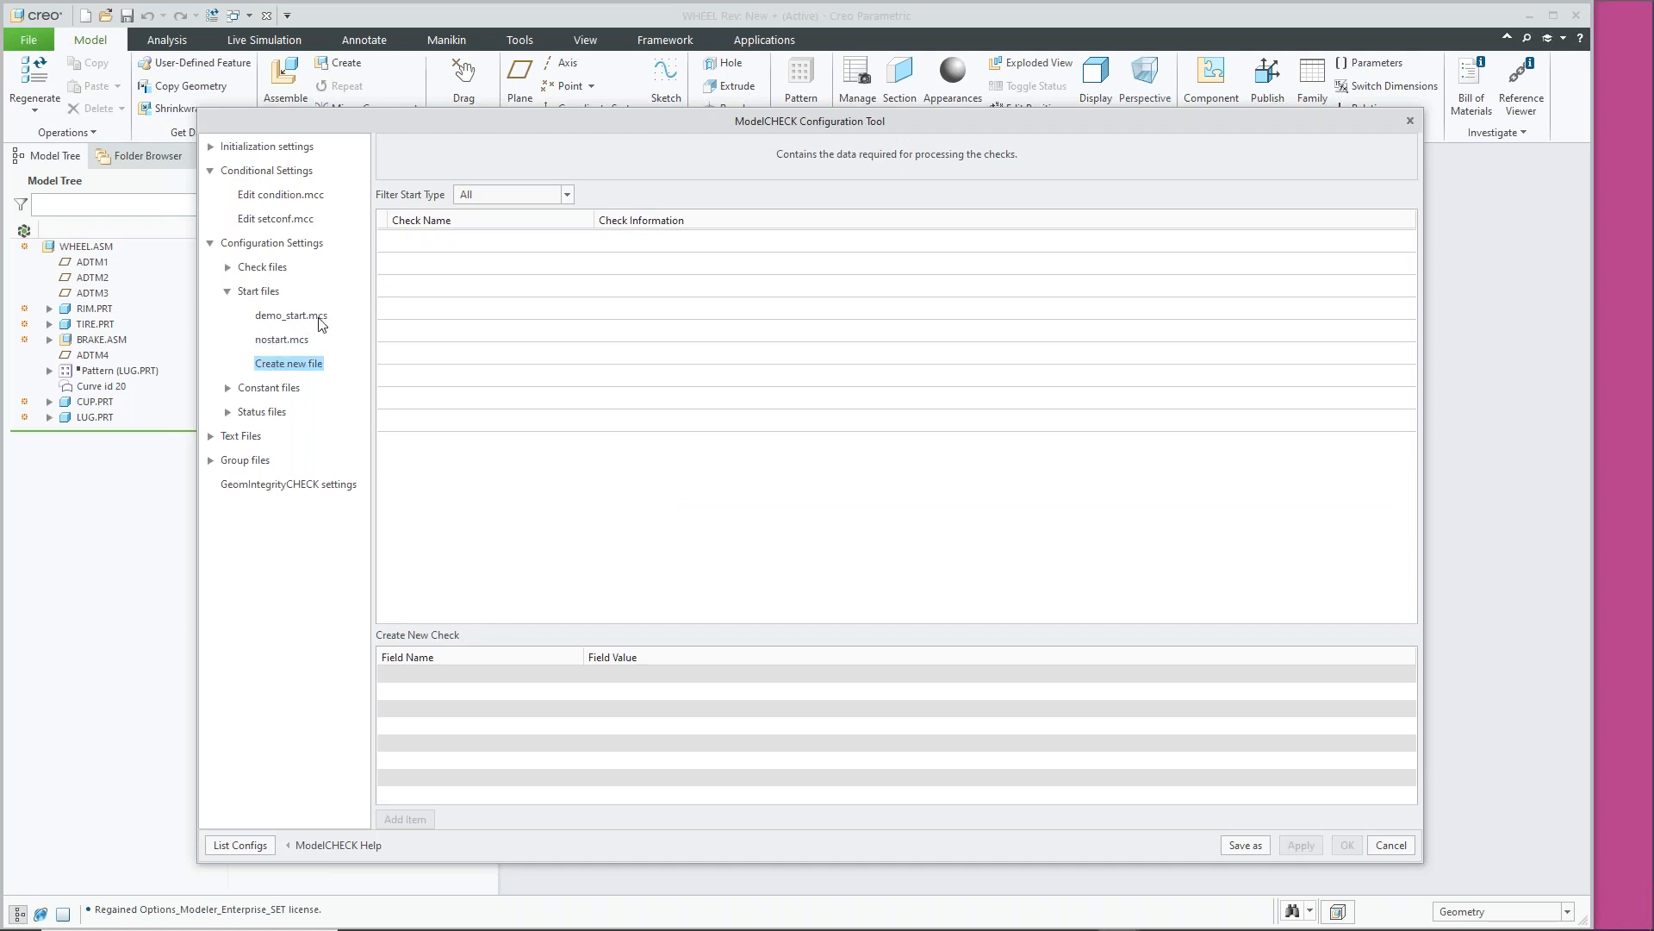
{"action": "left_click", "coordinate": [275, 339]}
{"action": "left_click", "coordinate": [298, 316]}
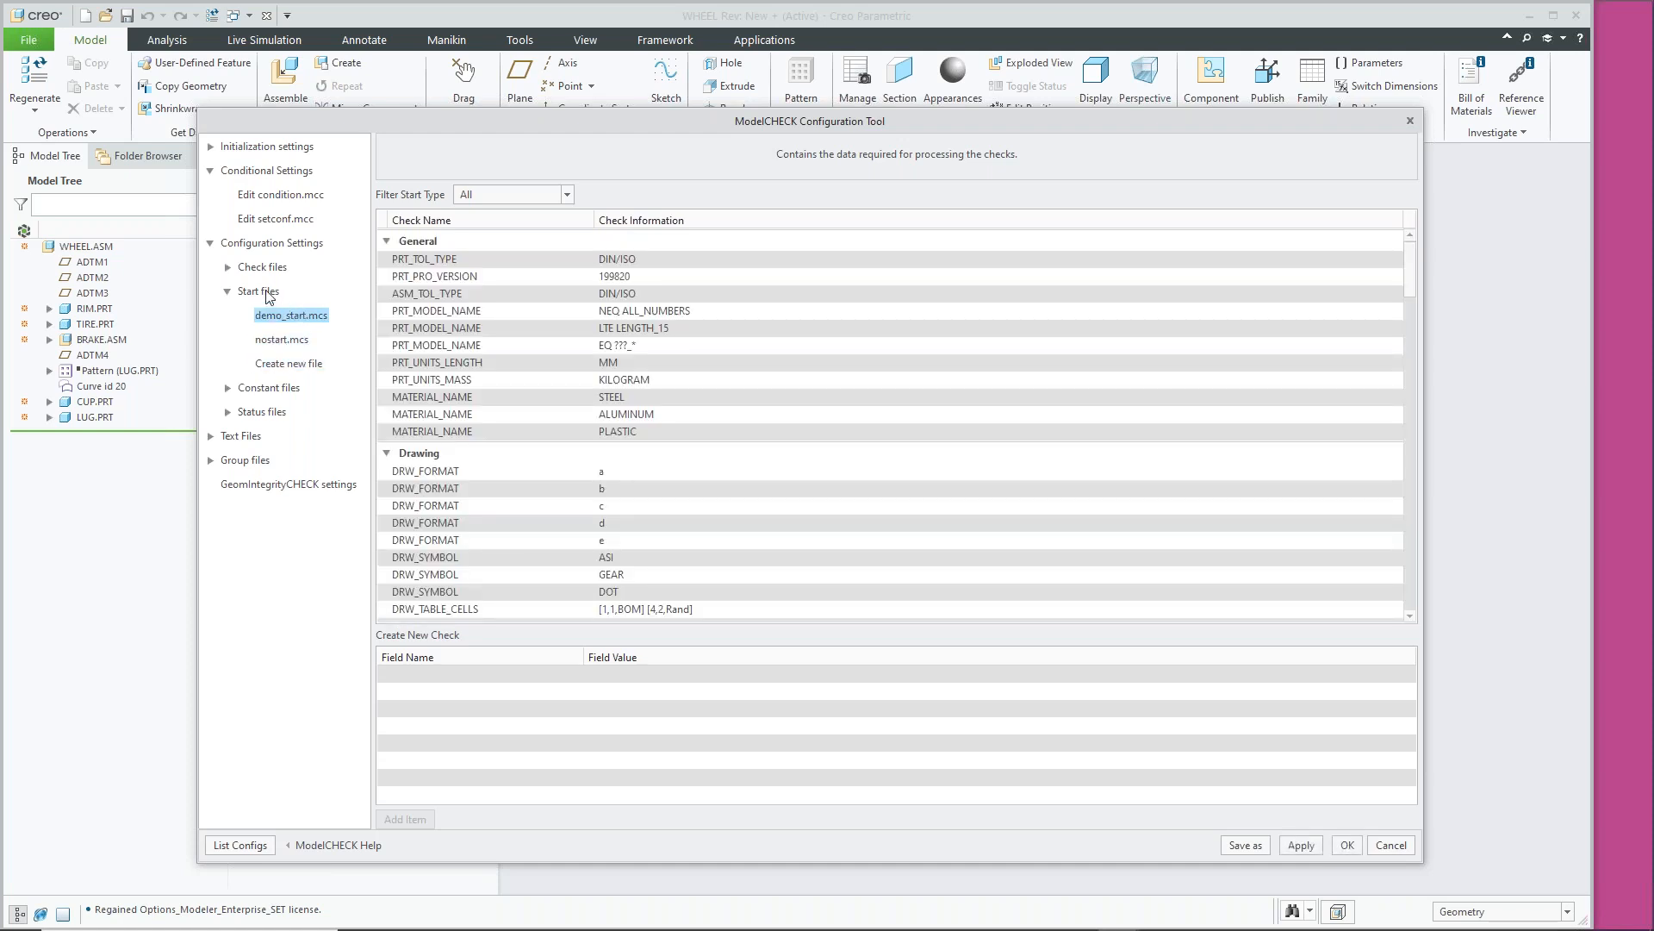
{"action": "scroll", "coordinate": [540, 403], "scroll_direction": "down", "scroll_amount": 15}
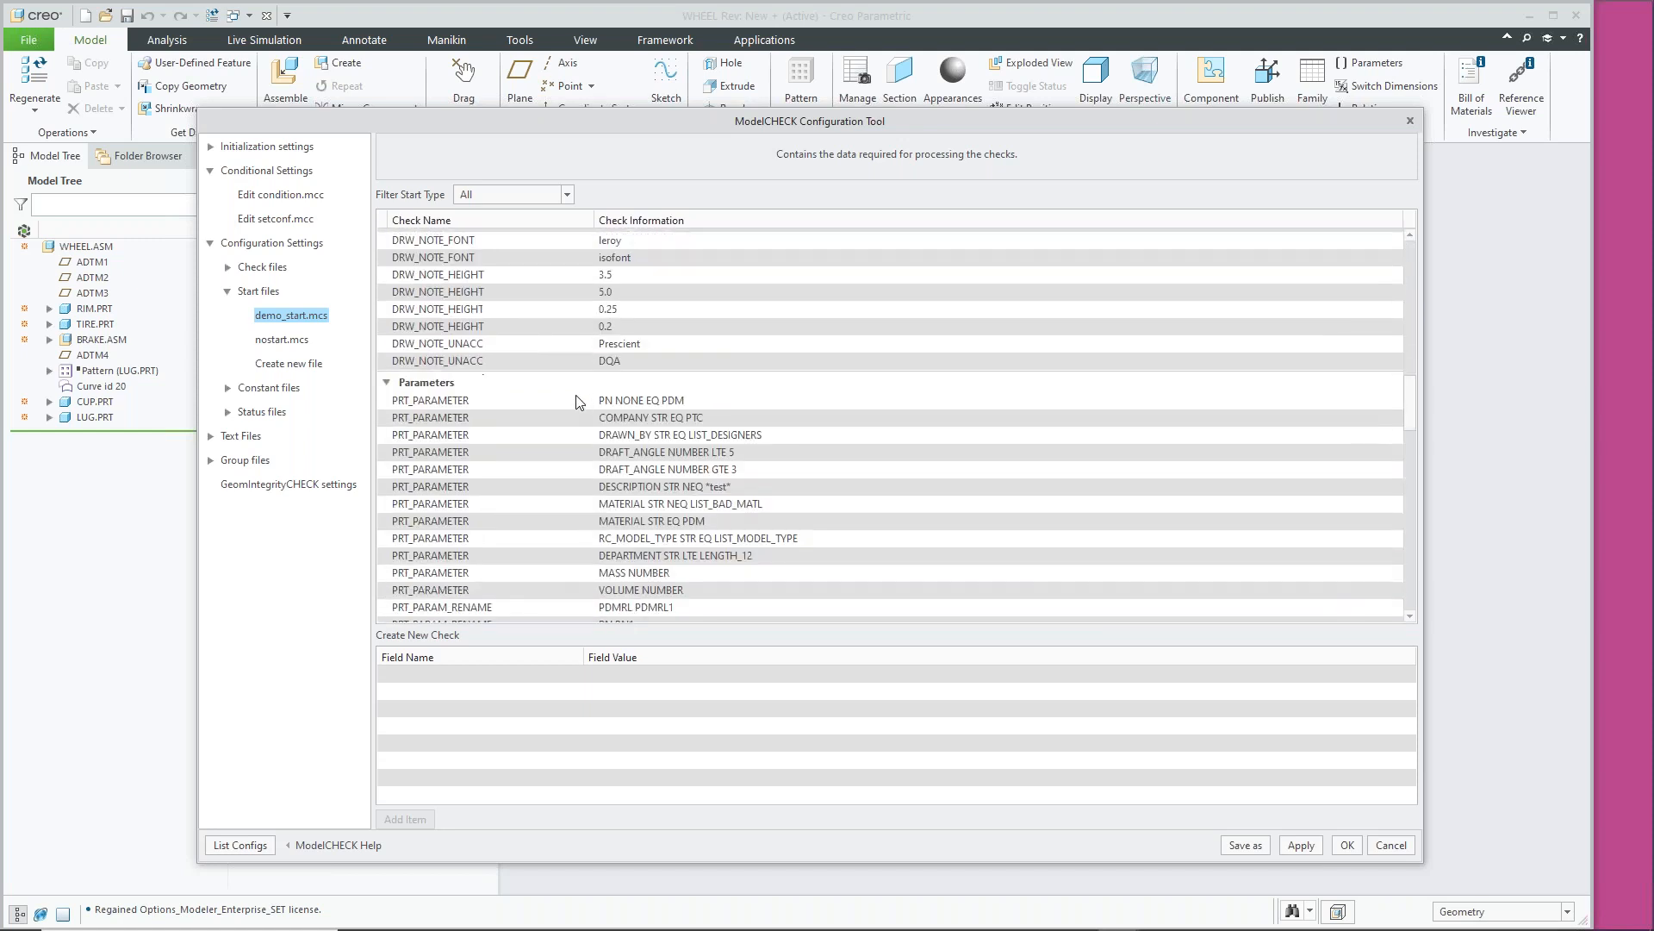
{"action": "scroll", "coordinate": [556, 398], "scroll_direction": "down", "scroll_amount": 7}
{"action": "scroll", "coordinate": [553, 390], "scroll_direction": "down", "scroll_amount": 6}
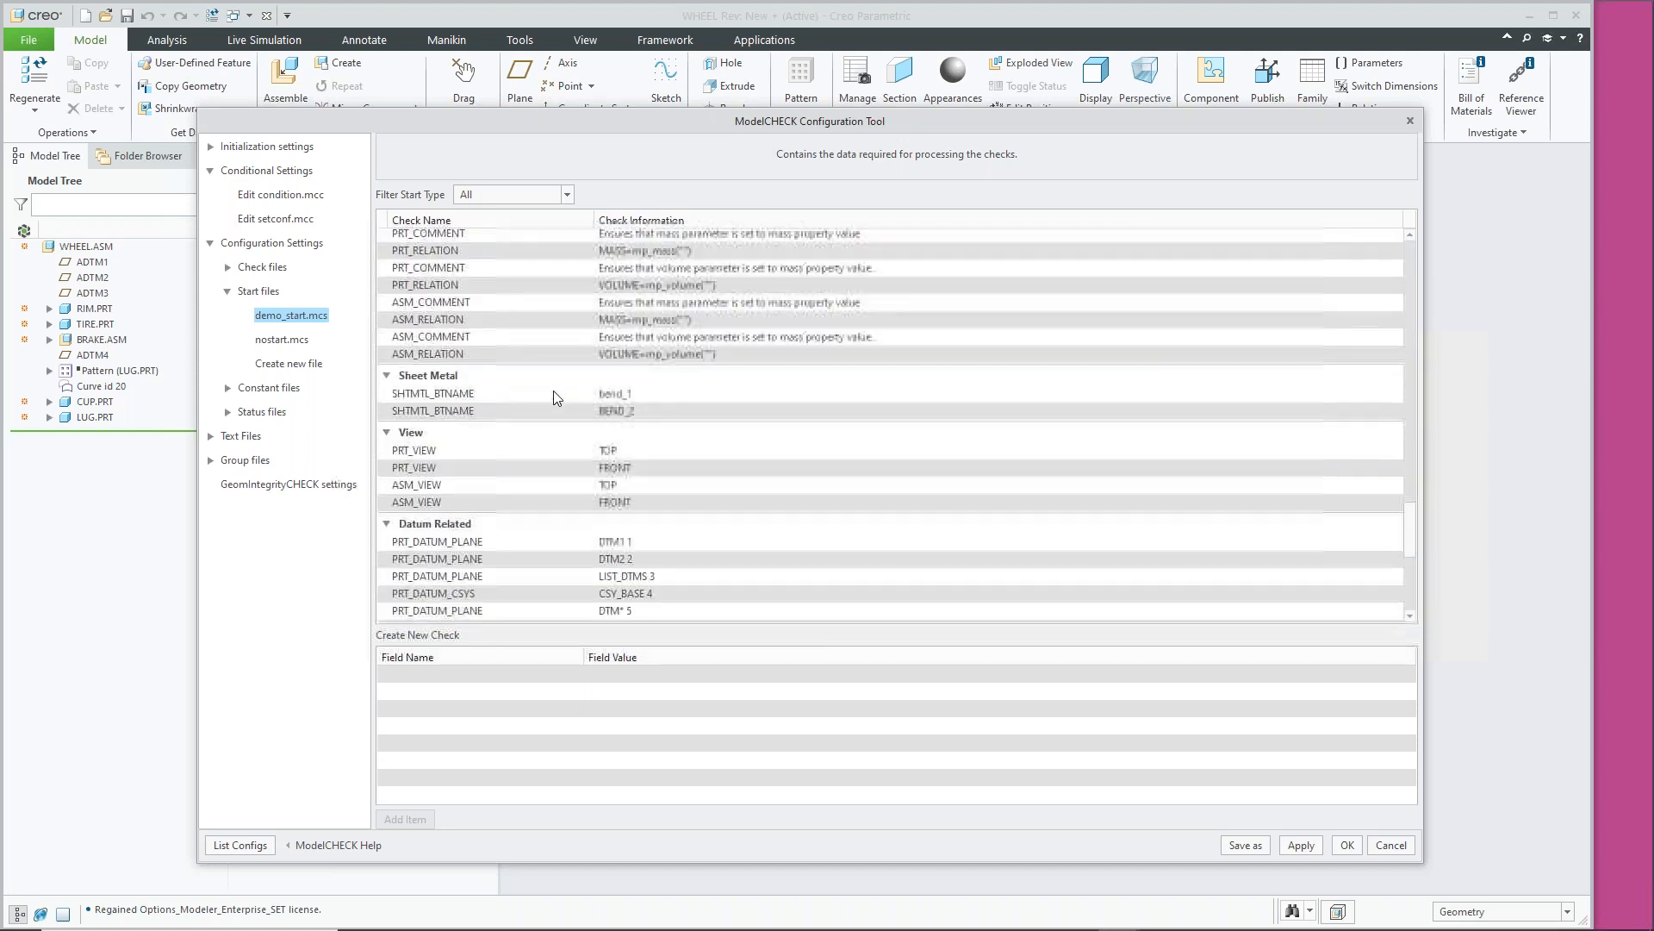
{"action": "scroll", "coordinate": [479, 385], "scroll_direction": "down", "scroll_amount": 1}
{"action": "scroll", "coordinate": [478, 386], "scroll_direction": "down", "scroll_amount": 1}
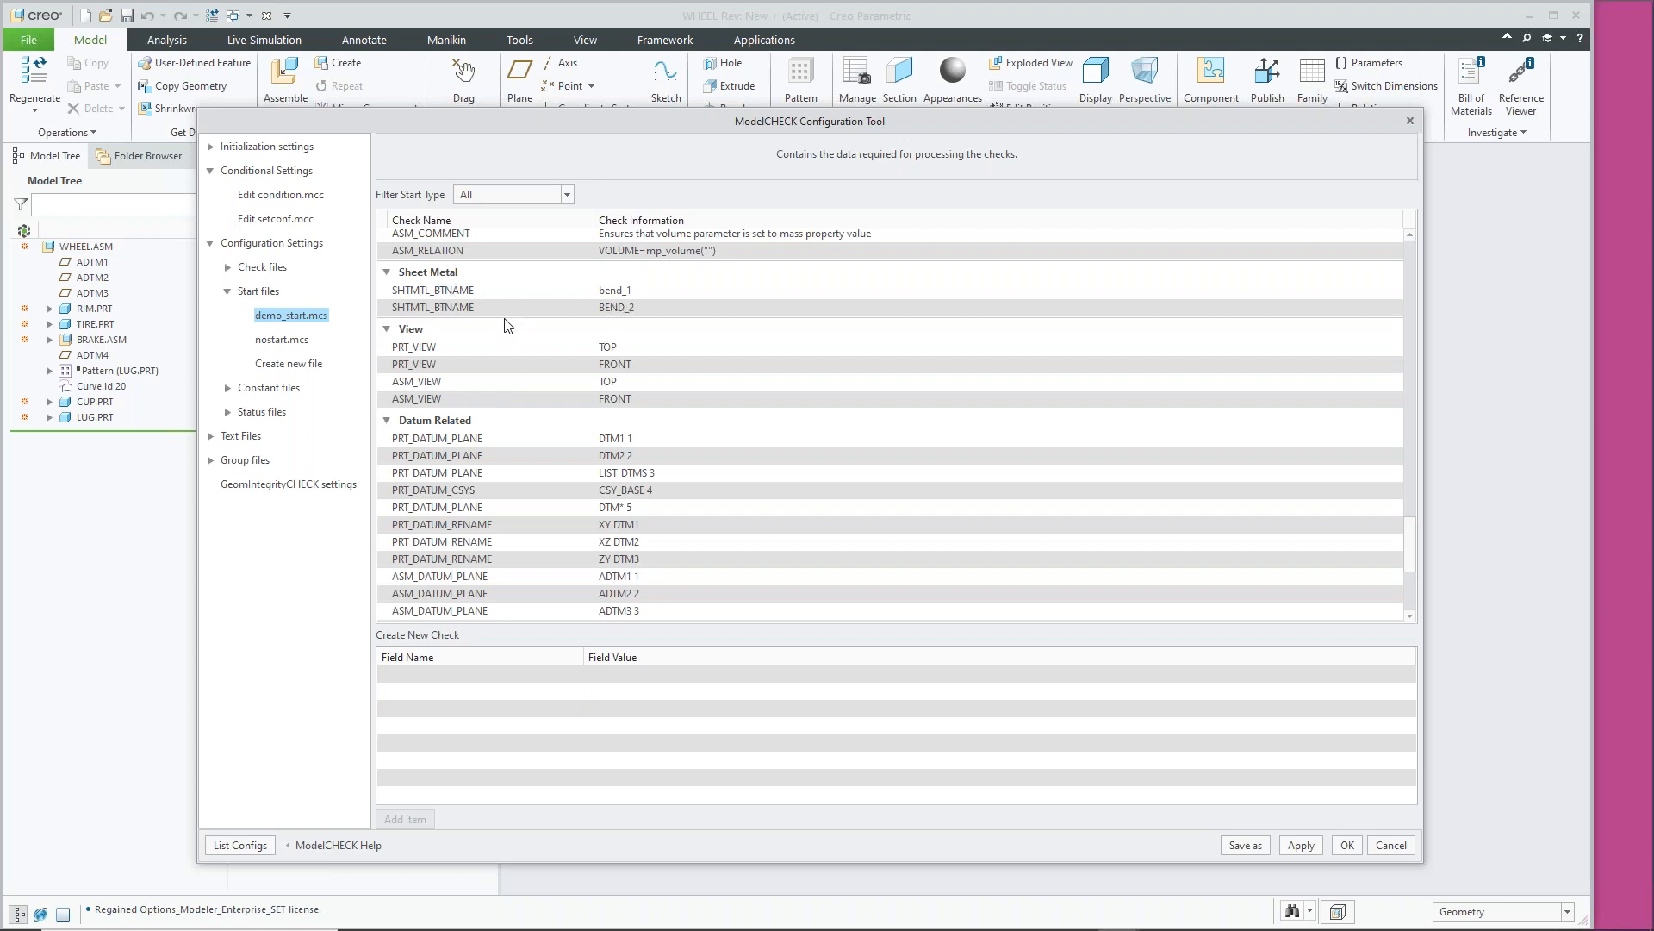
{"action": "scroll", "coordinate": [502, 328], "scroll_direction": "down", "scroll_amount": 1}
{"action": "scroll", "coordinate": [536, 374], "scroll_direction": "down", "scroll_amount": 1}
{"action": "scroll", "coordinate": [536, 374], "scroll_direction": "down", "scroll_amount": 3}
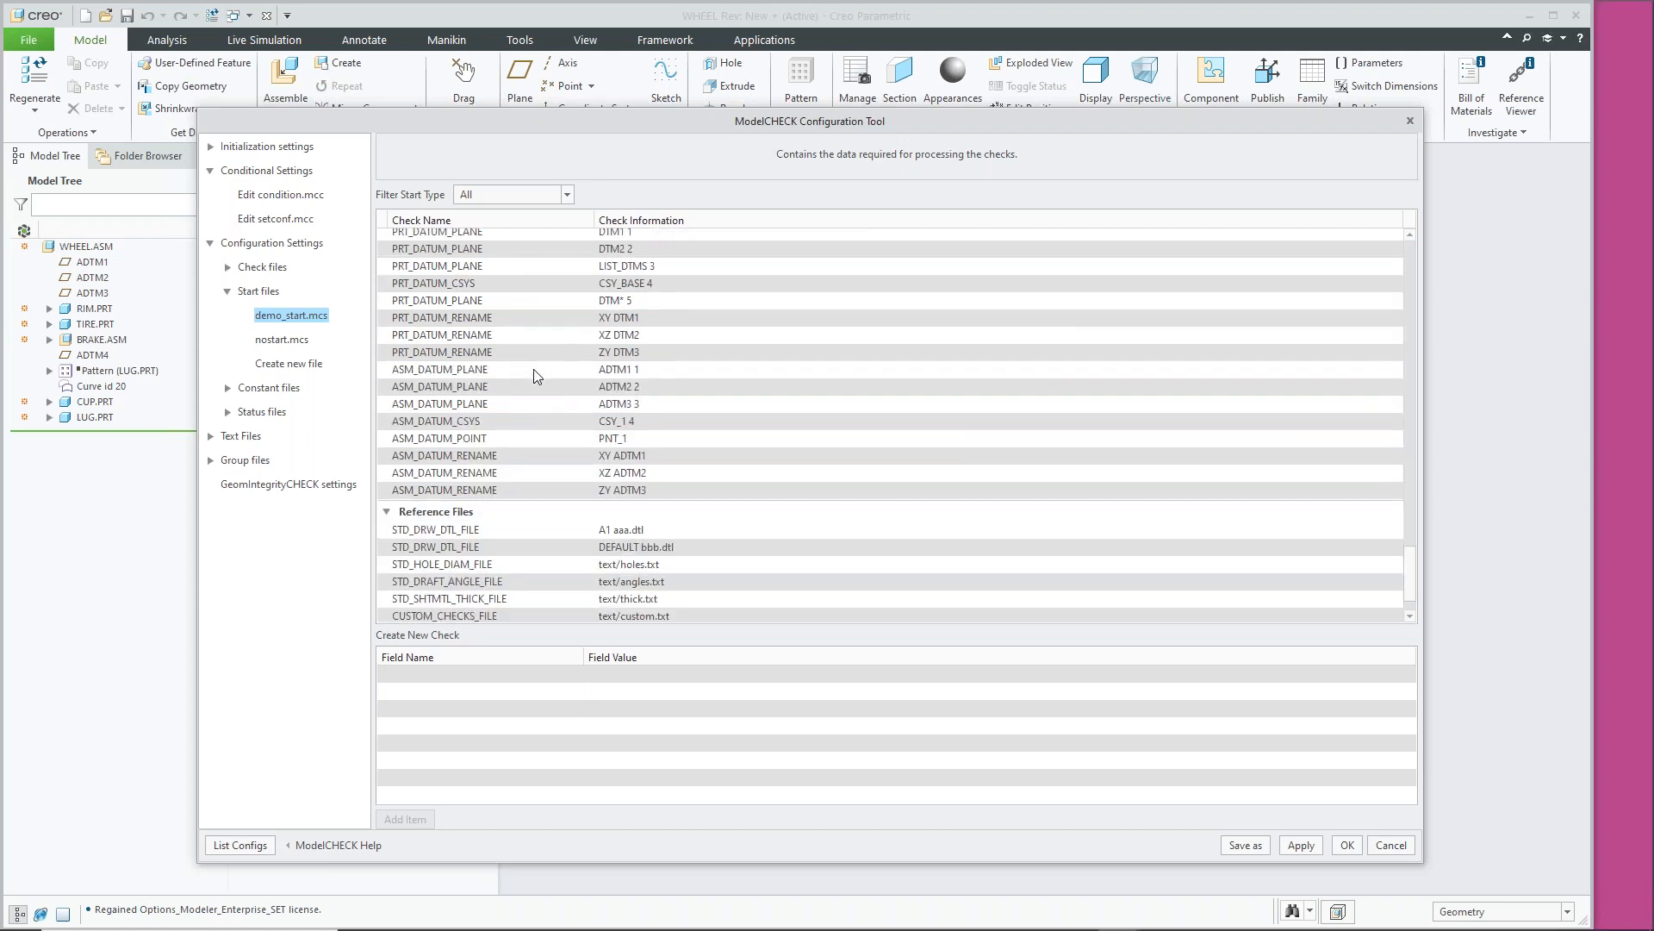
{"action": "scroll", "coordinate": [535, 370], "scroll_direction": "up", "scroll_amount": 15}
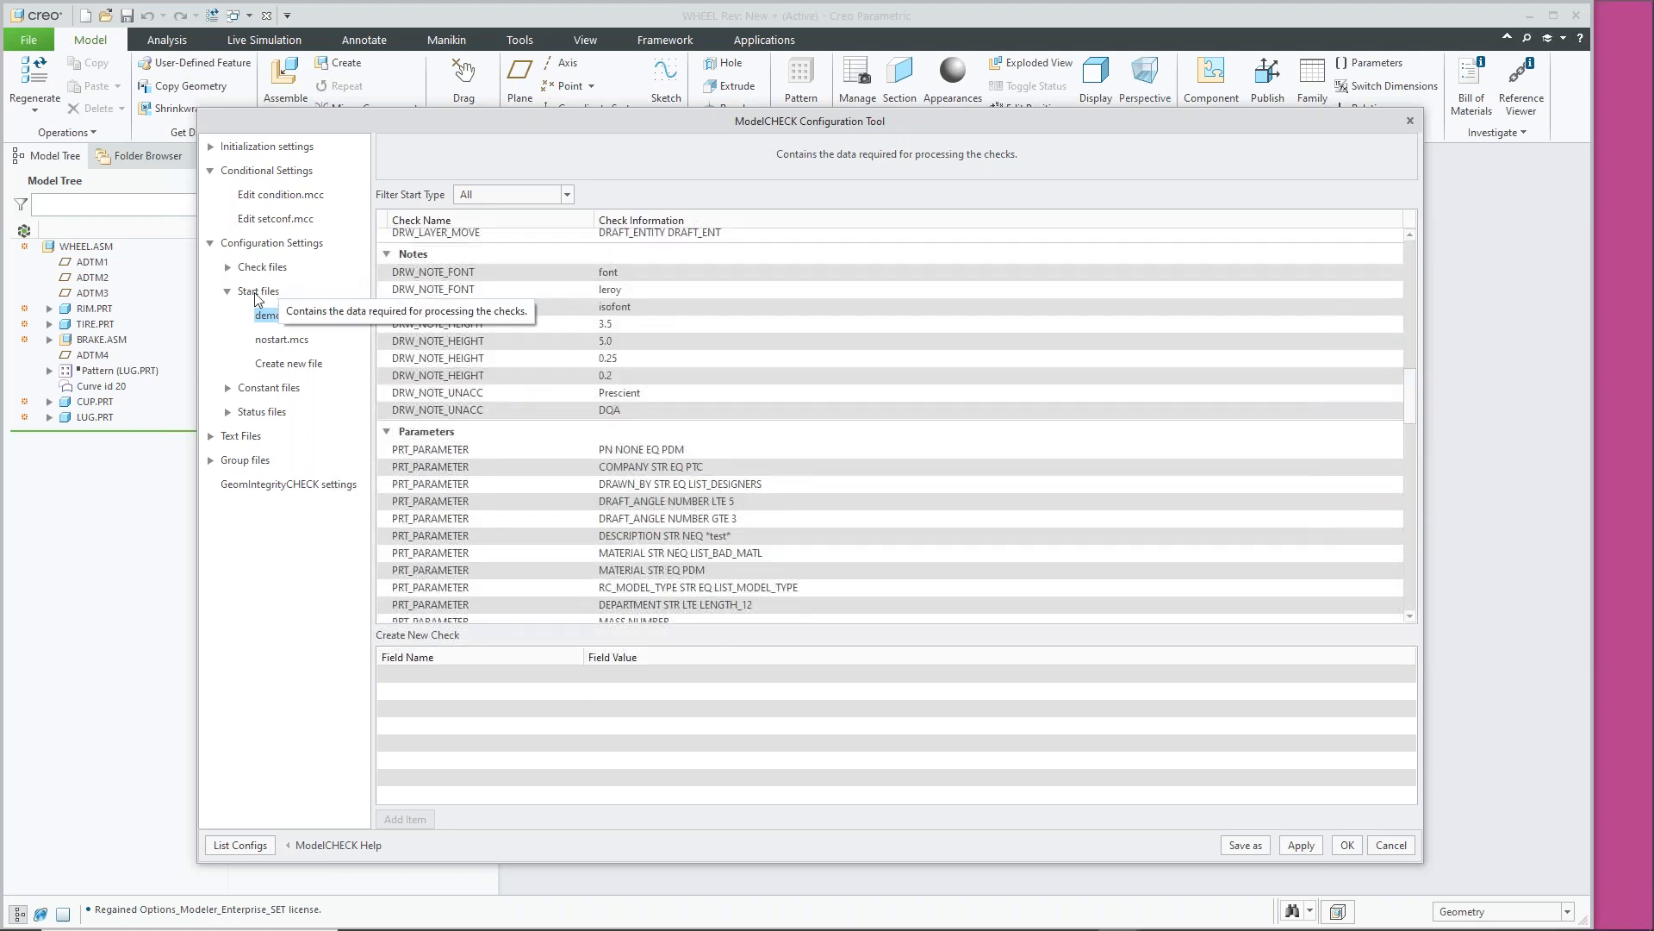
{"action": "left_click", "coordinate": [228, 293]}
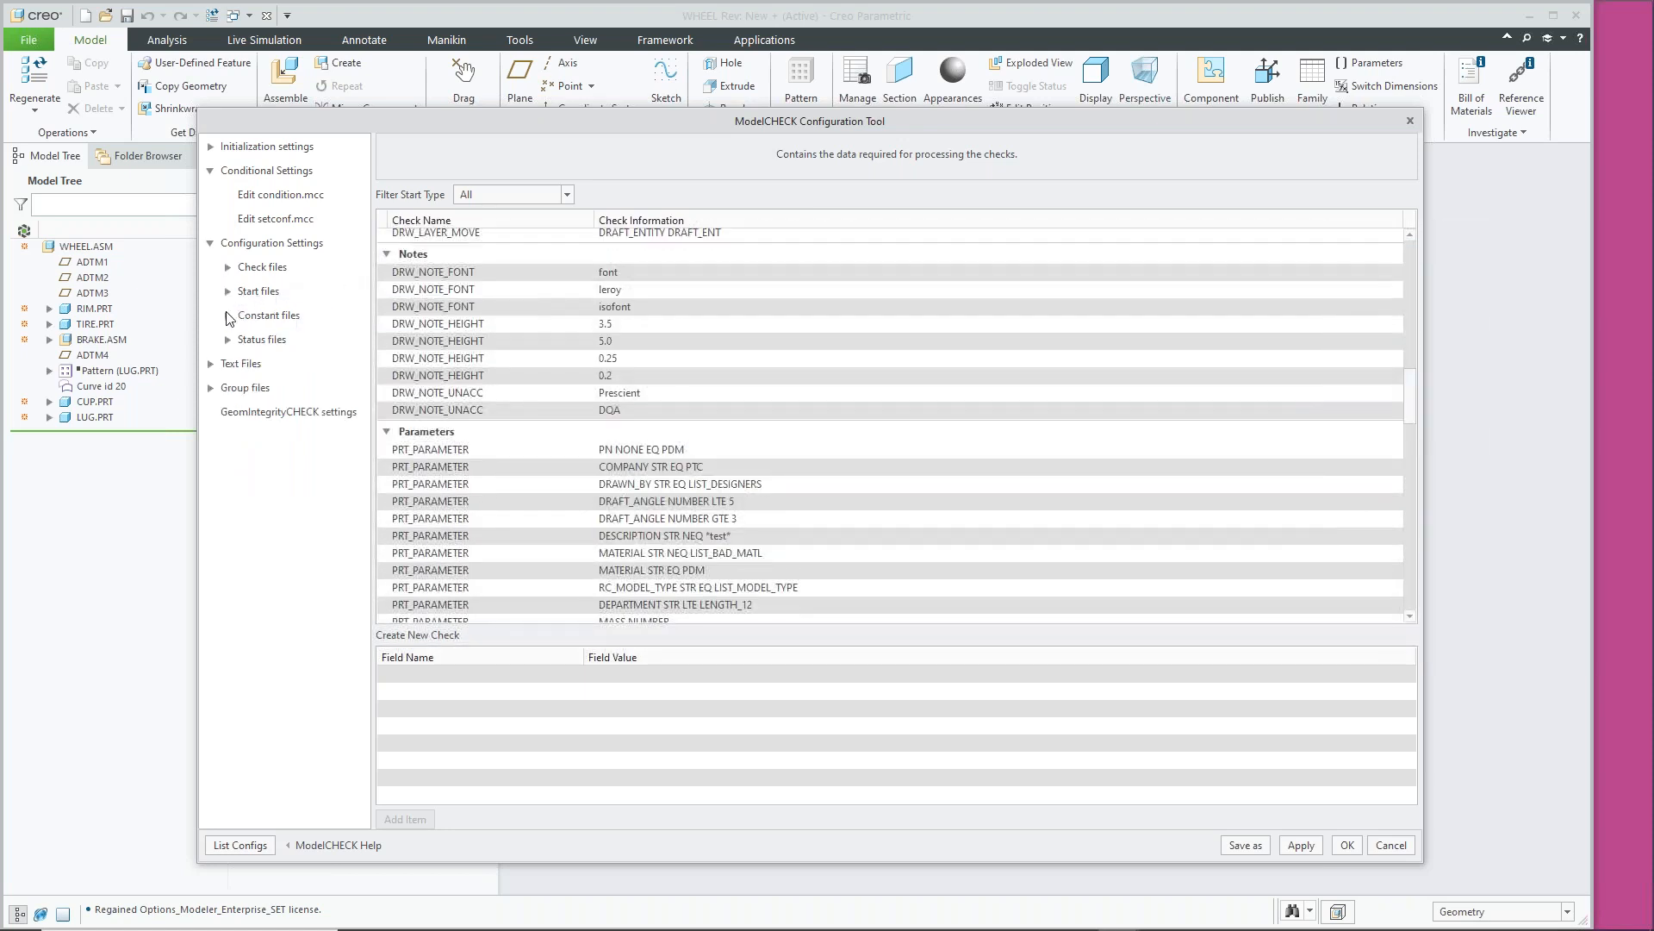
Open inch.mcn under Constant files, briefly revisit demo_checks.mch, then collapse Check files
{"action": "left_click", "coordinate": [227, 315]}
{"action": "left_click", "coordinate": [275, 340]}
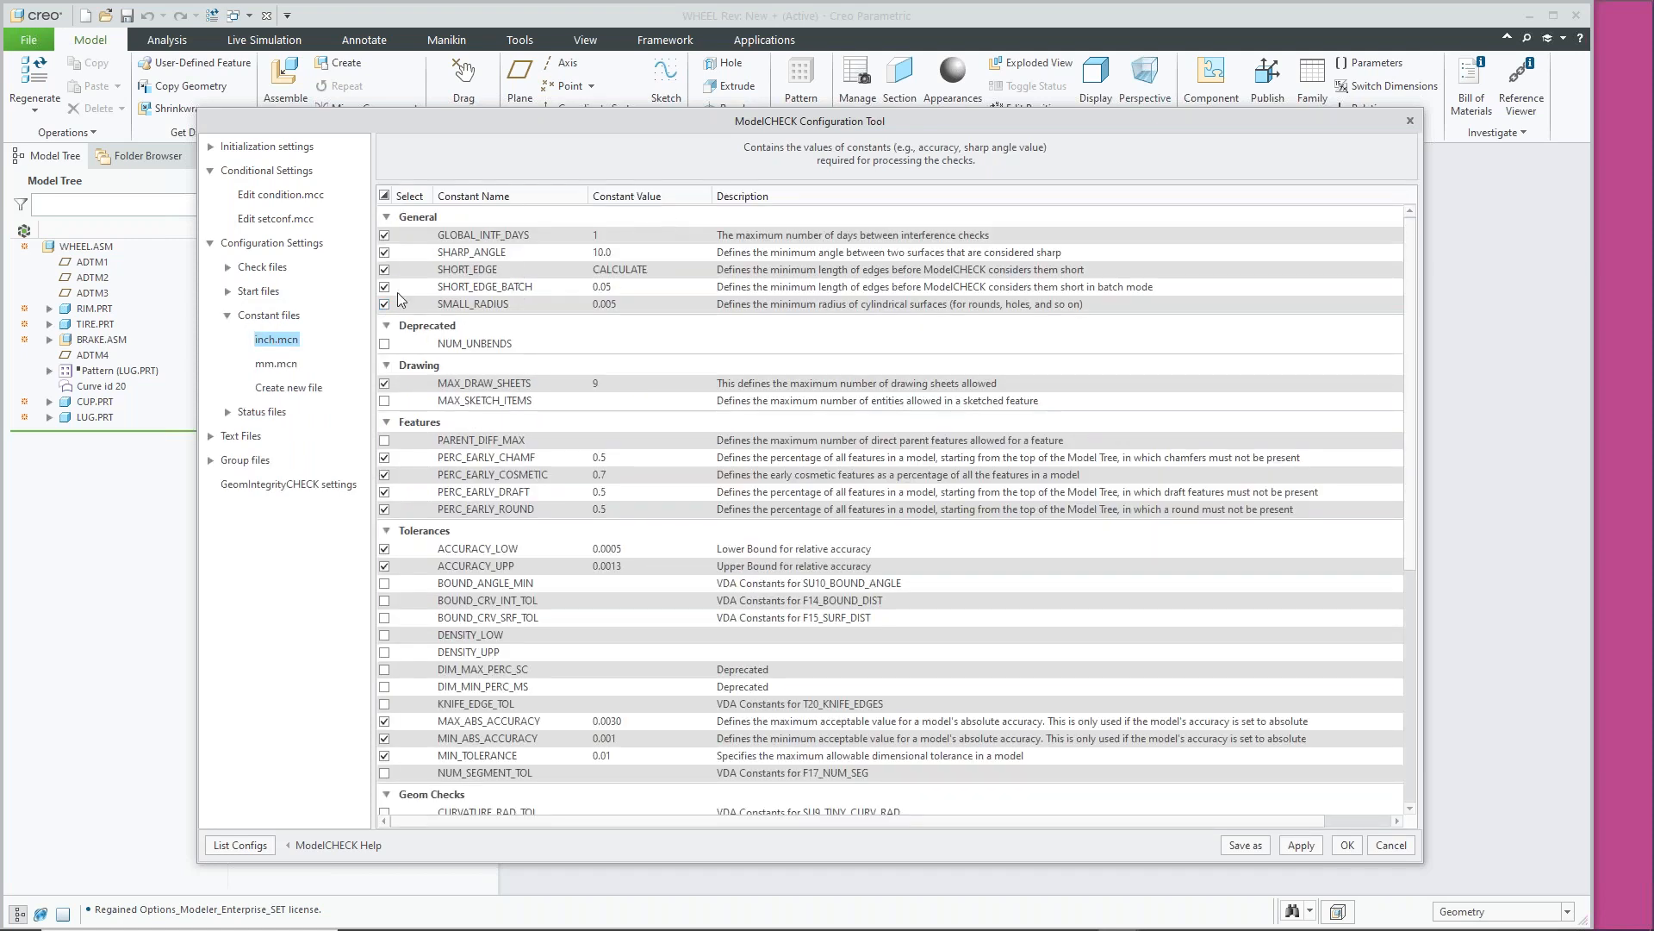
{"action": "left_click", "coordinate": [228, 268]}
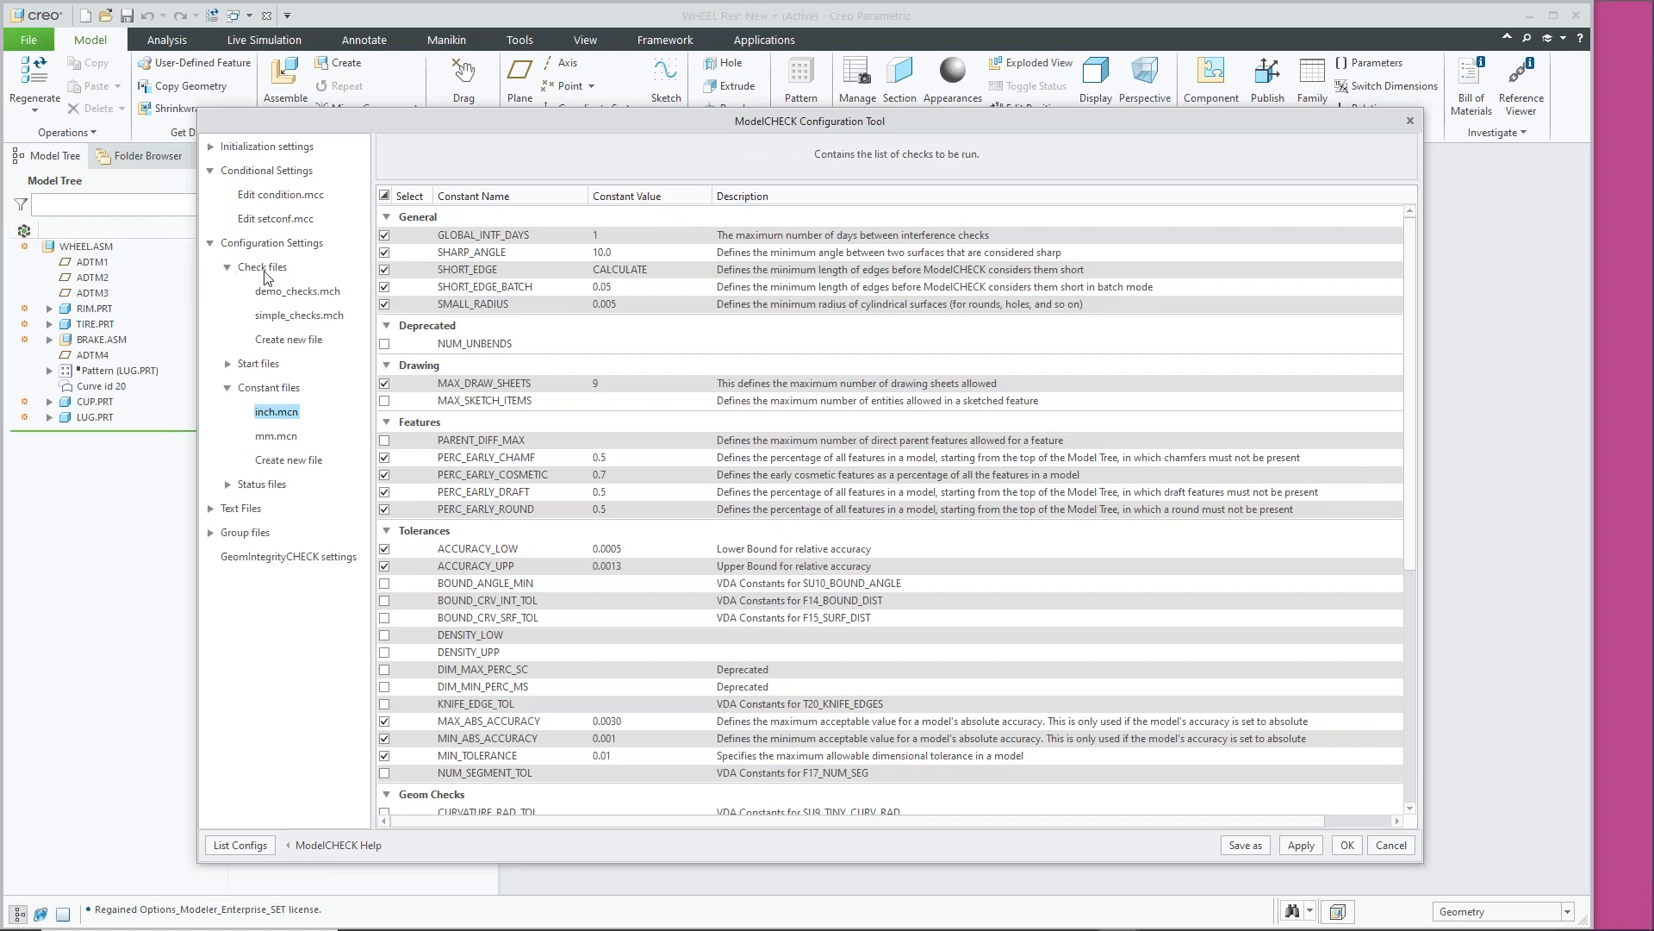
{"action": "left_click", "coordinate": [298, 291]}
{"action": "scroll", "coordinate": [799, 458], "scroll_direction": "down", "scroll_amount": 20}
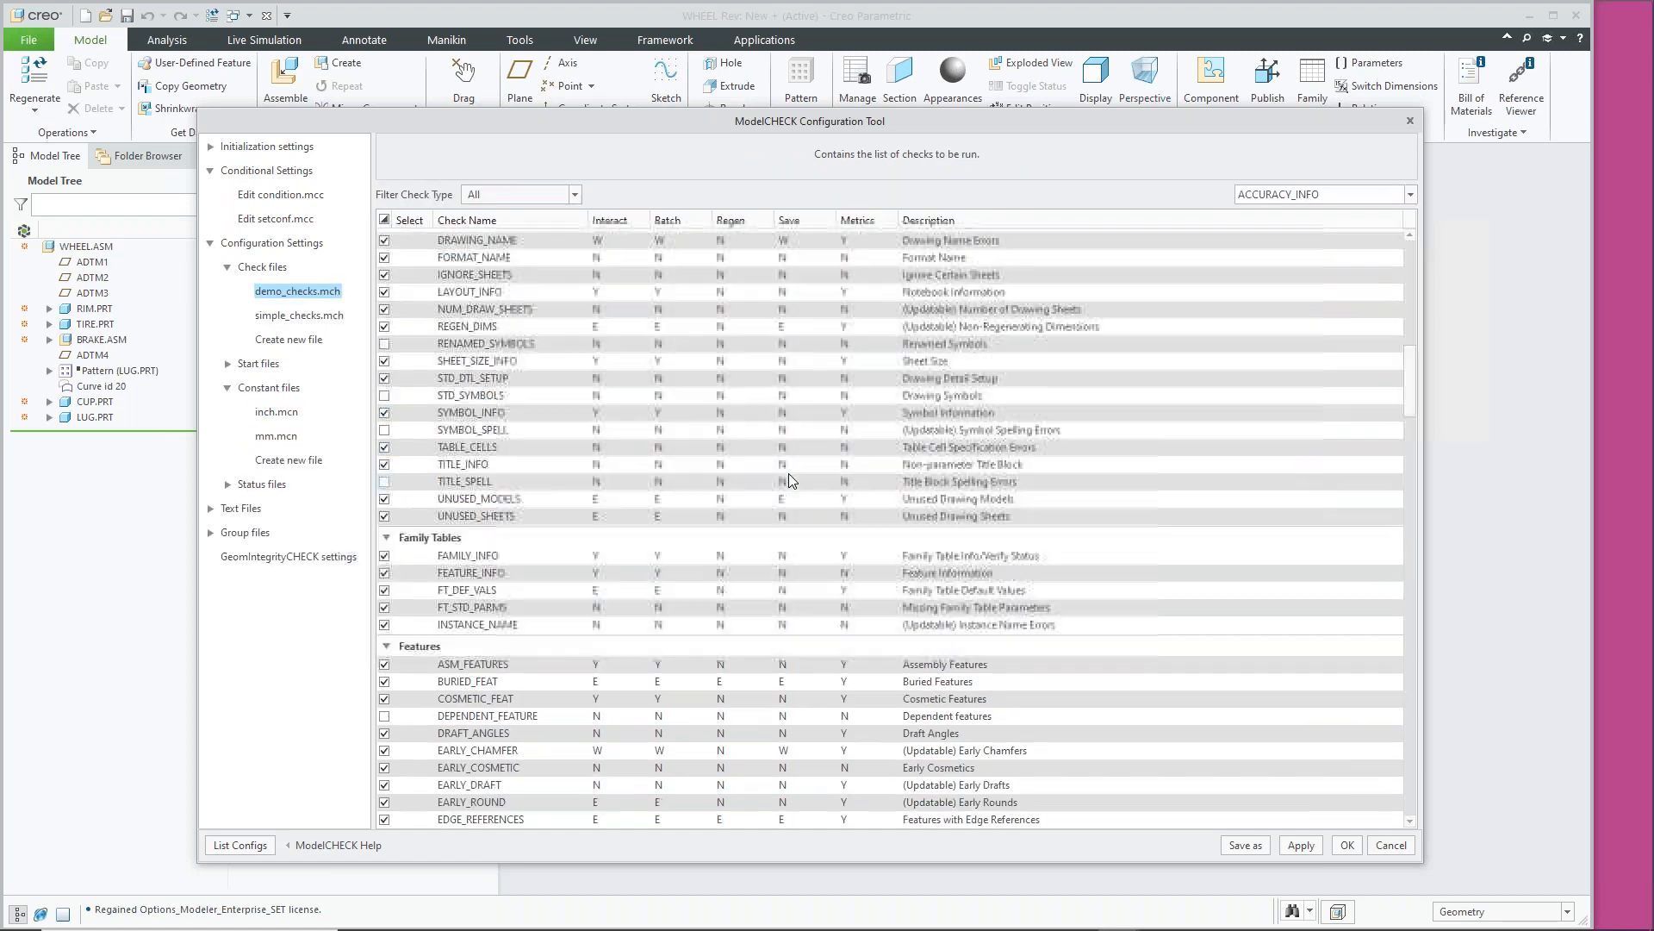
{"action": "scroll", "coordinate": [770, 510], "scroll_direction": "up", "scroll_amount": 4}
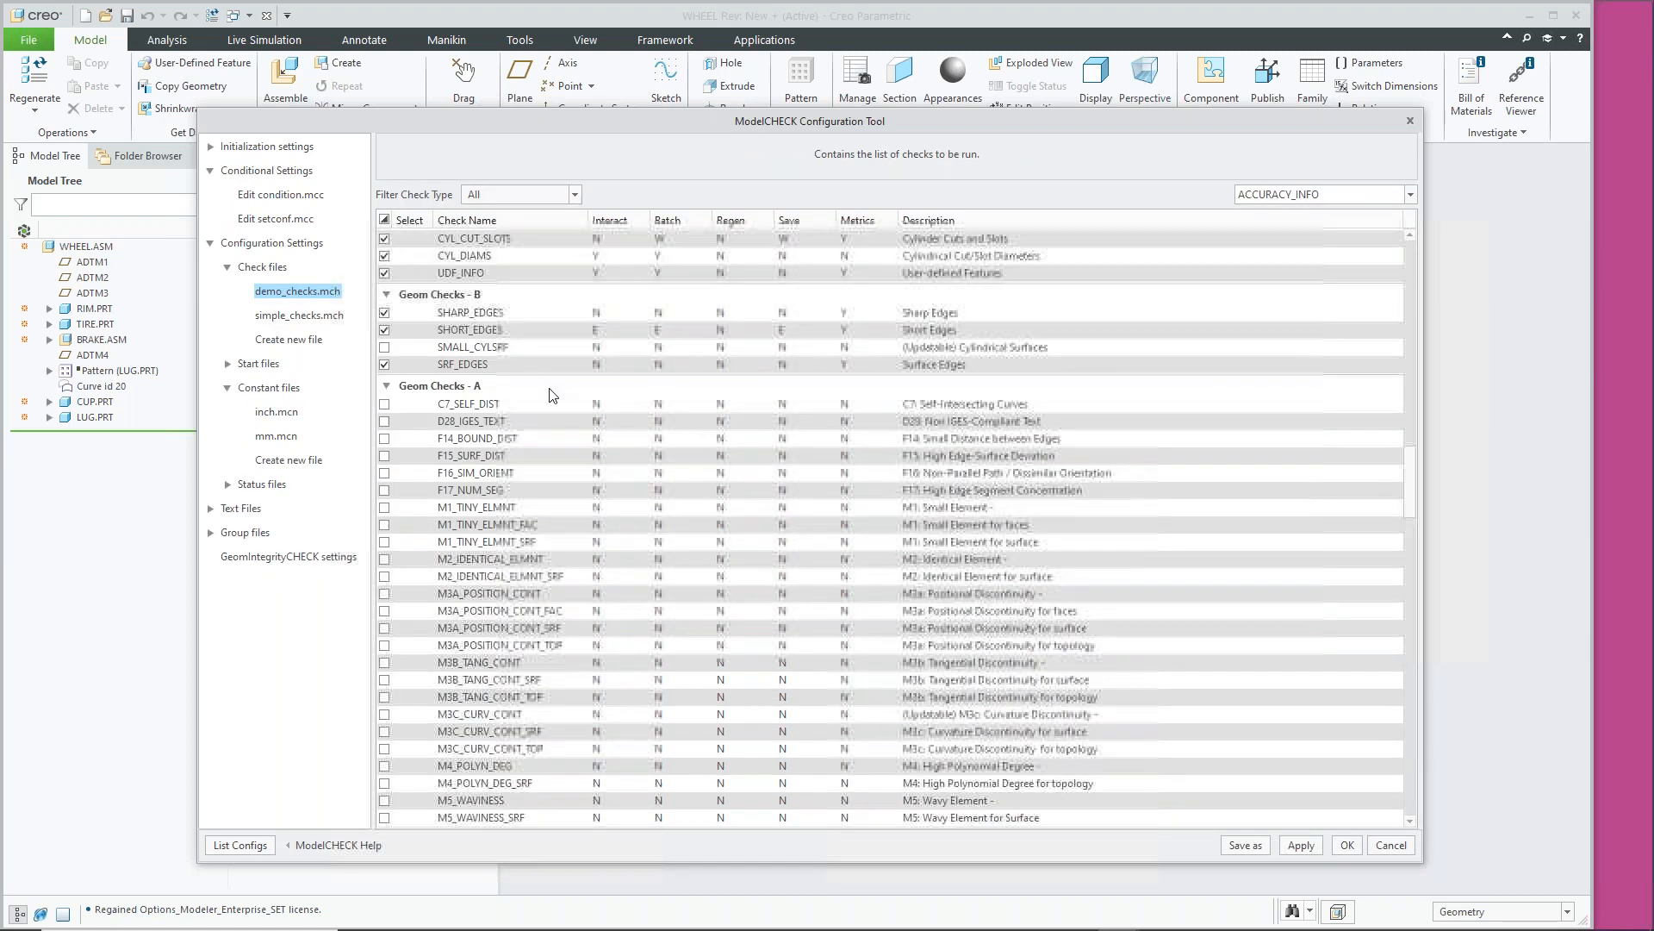
{"action": "left_click", "coordinate": [229, 268]}
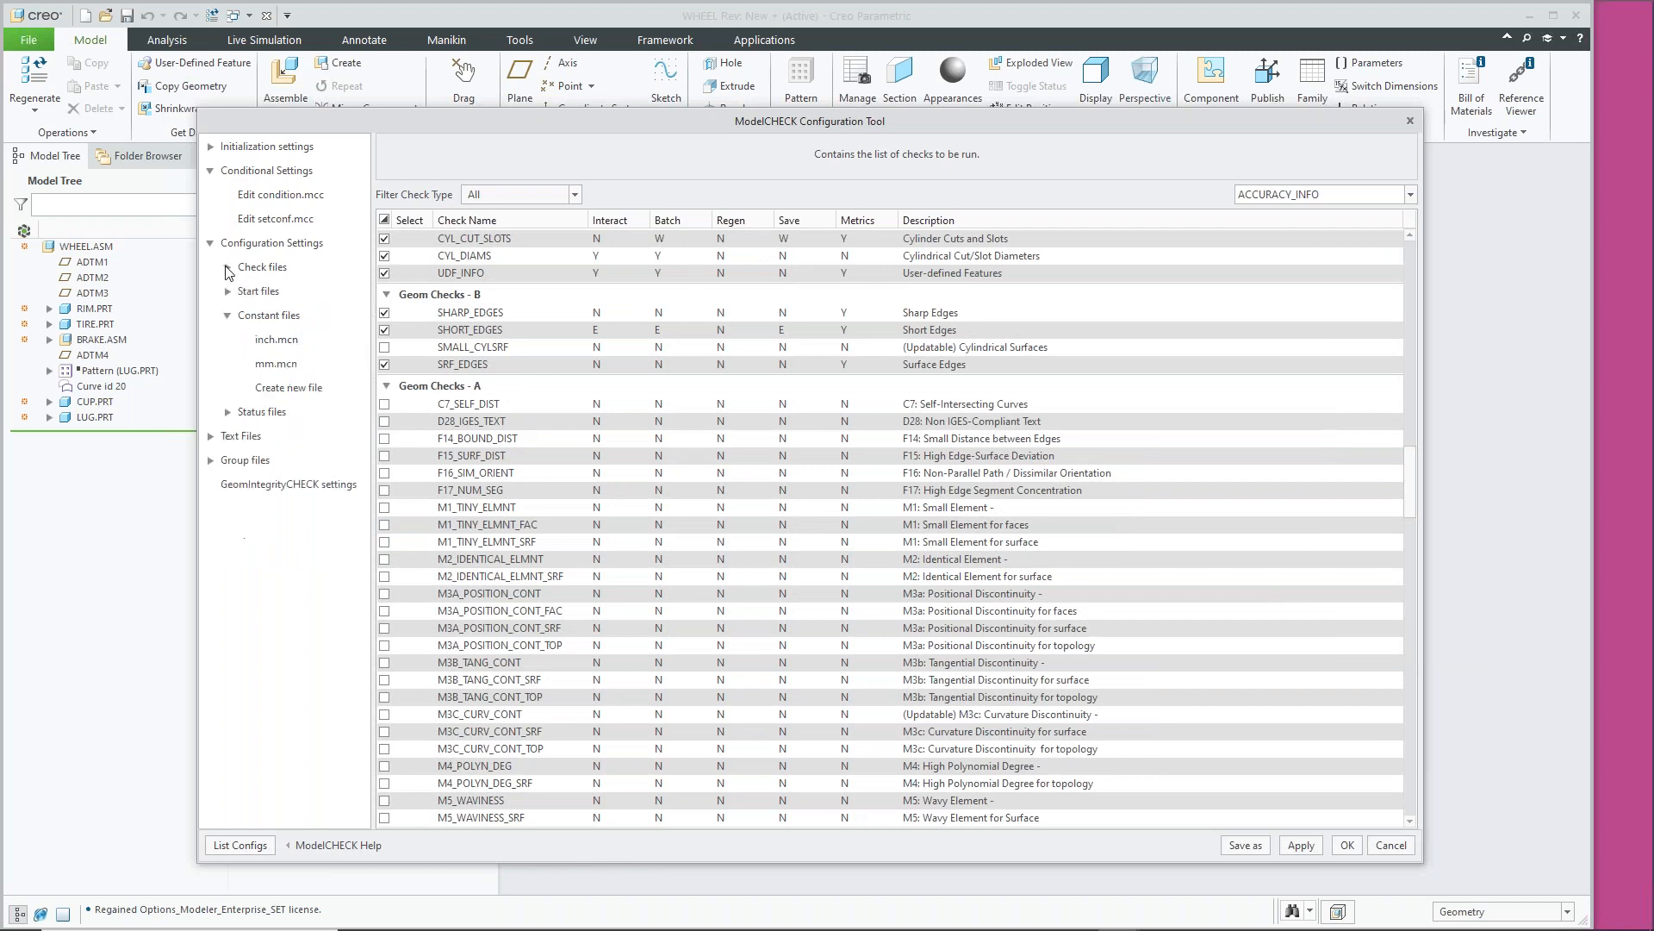
Review inch.mcn and mm.mcn constants (MIN_TOLERANCE 0.1), collapse Constant files, expand Status files
{"action": "left_click", "coordinate": [276, 339]}
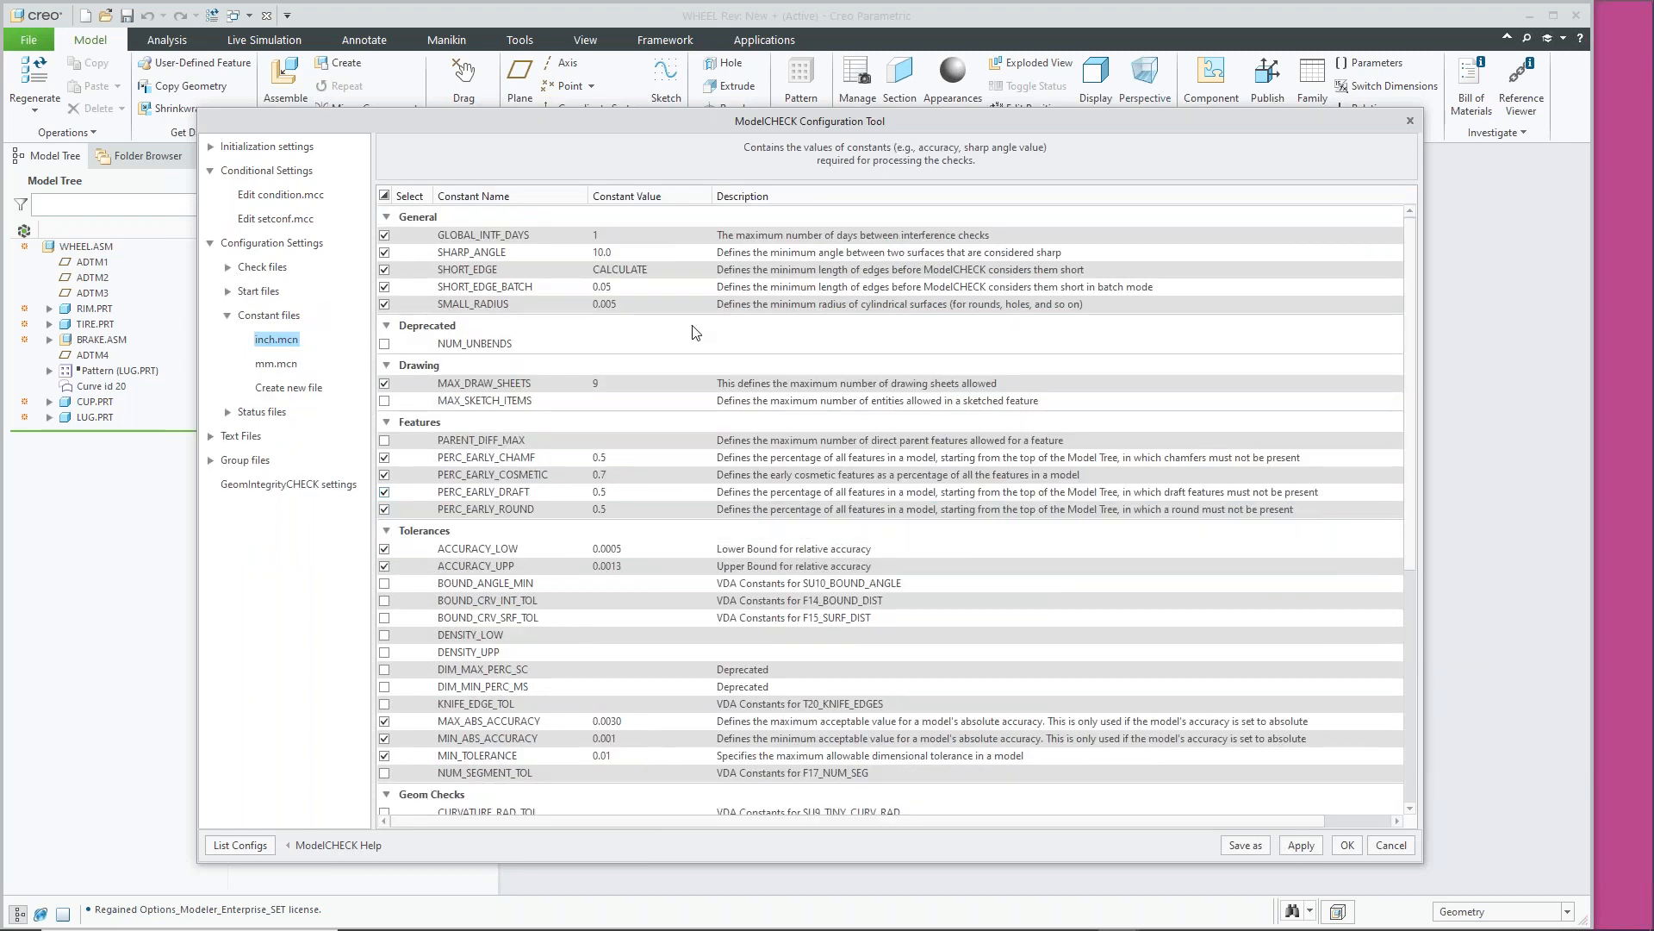
{"action": "scroll", "coordinate": [695, 296], "scroll_direction": "down", "scroll_amount": 1}
{"action": "scroll", "coordinate": [672, 274], "scroll_direction": "up", "scroll_amount": 1}
{"action": "scroll", "coordinate": [689, 608], "scroll_direction": "down", "scroll_amount": 4}
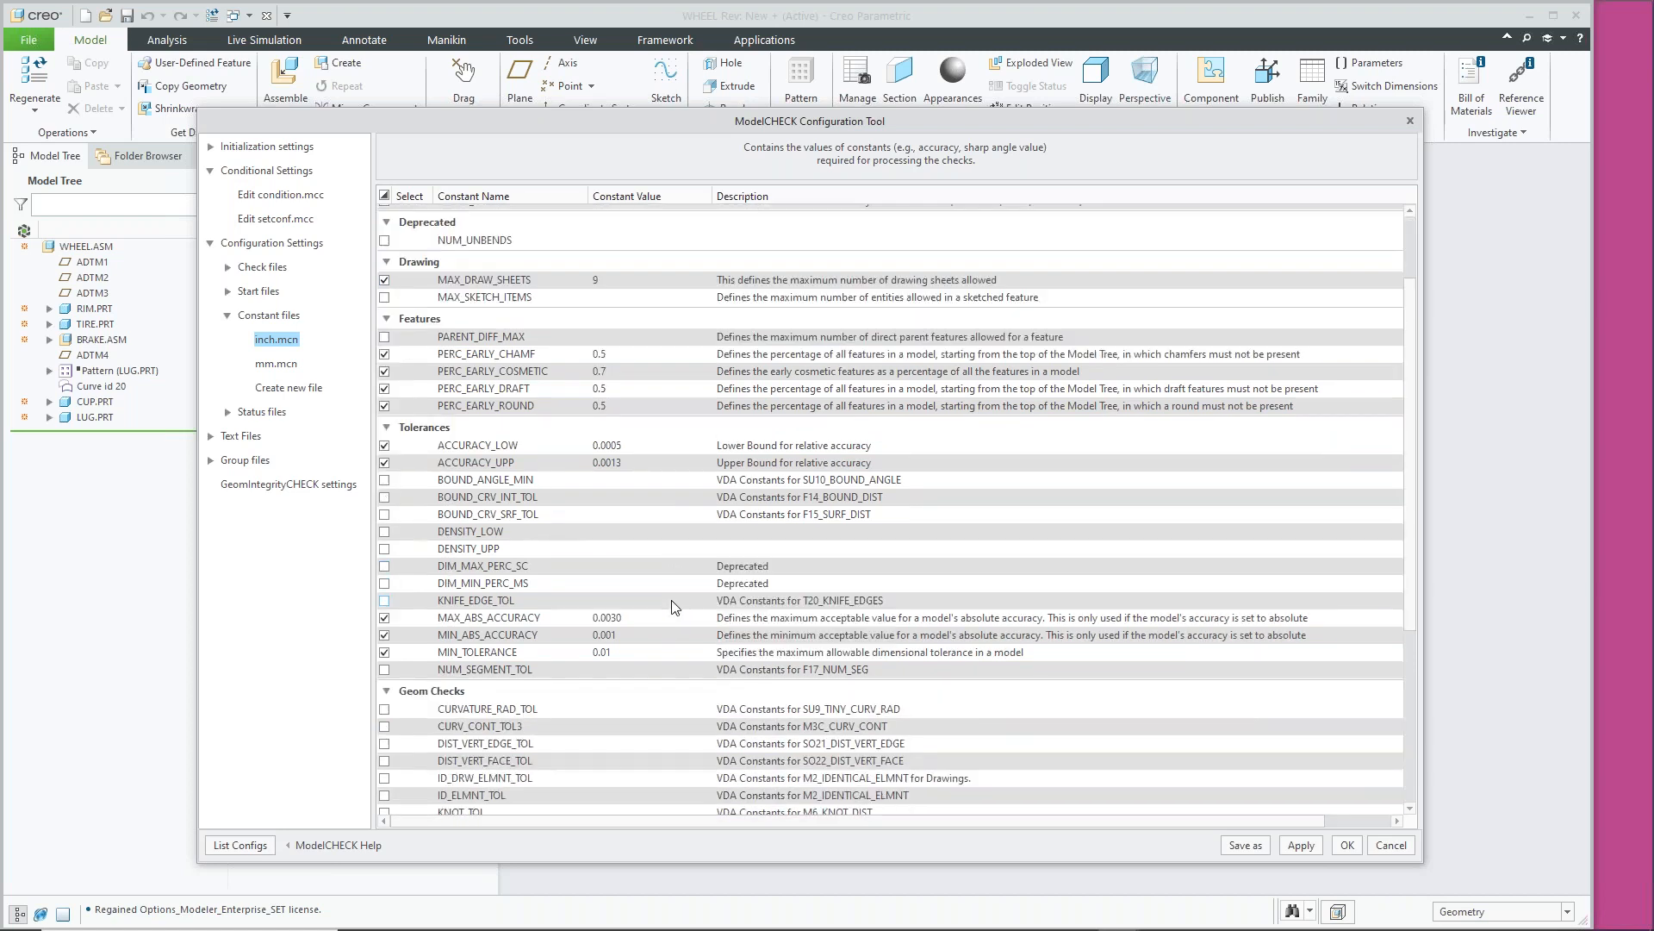
{"action": "scroll", "coordinate": [676, 586], "scroll_direction": "down", "scroll_amount": 4}
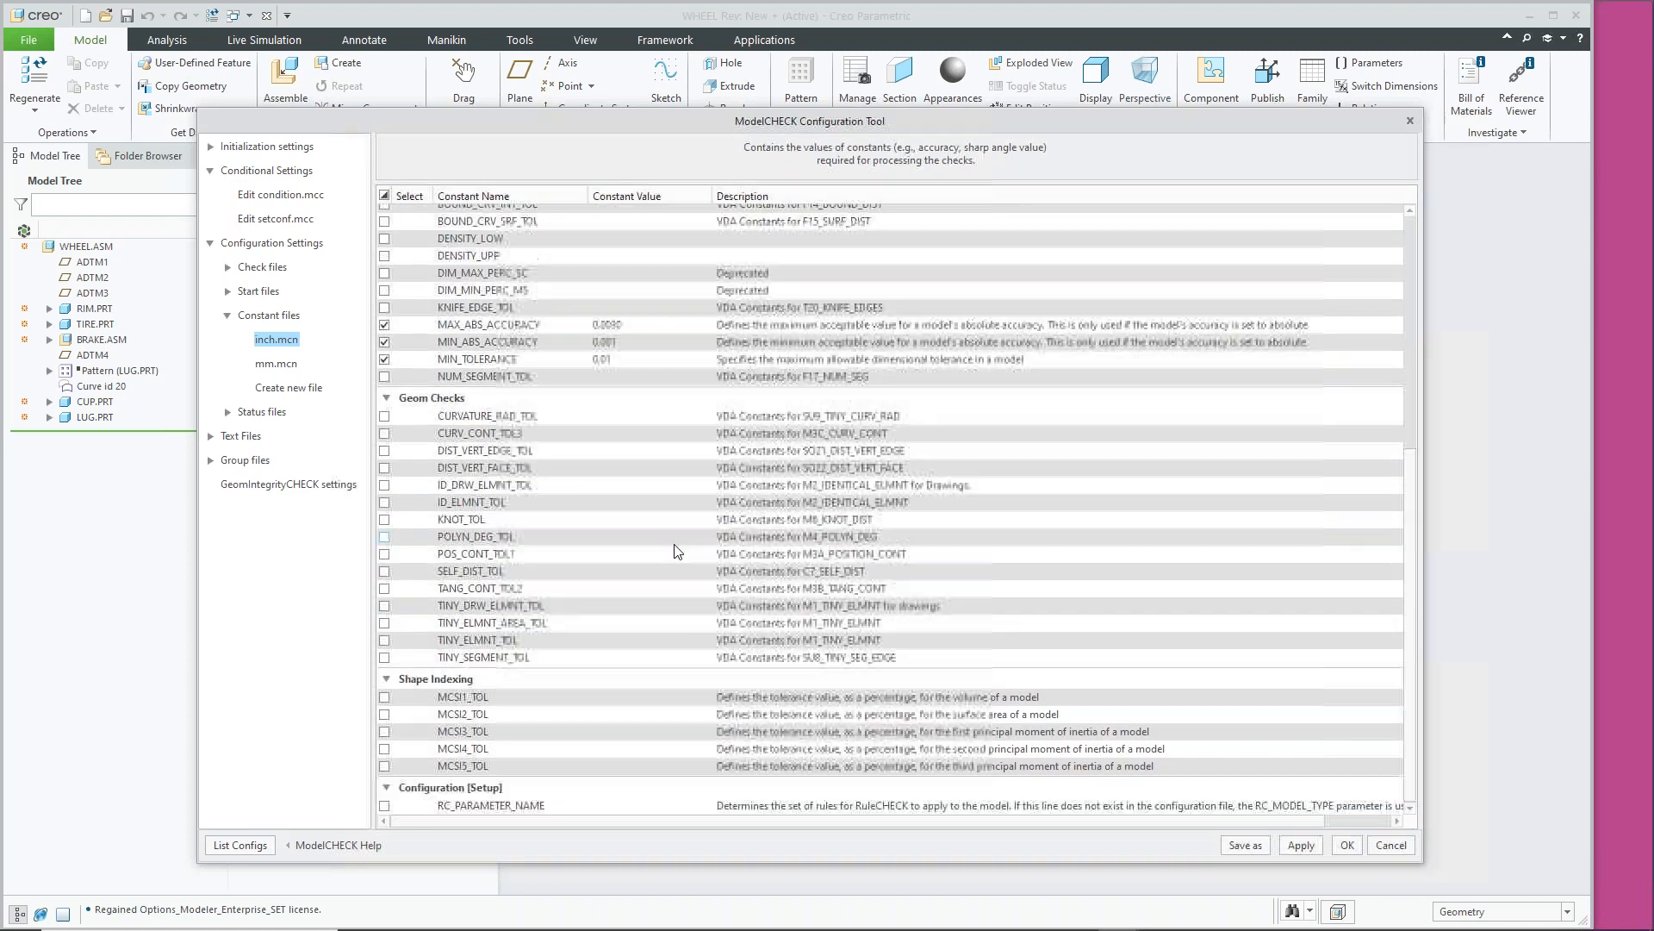
{"action": "scroll", "coordinate": [680, 483], "scroll_direction": "up", "scroll_amount": 8}
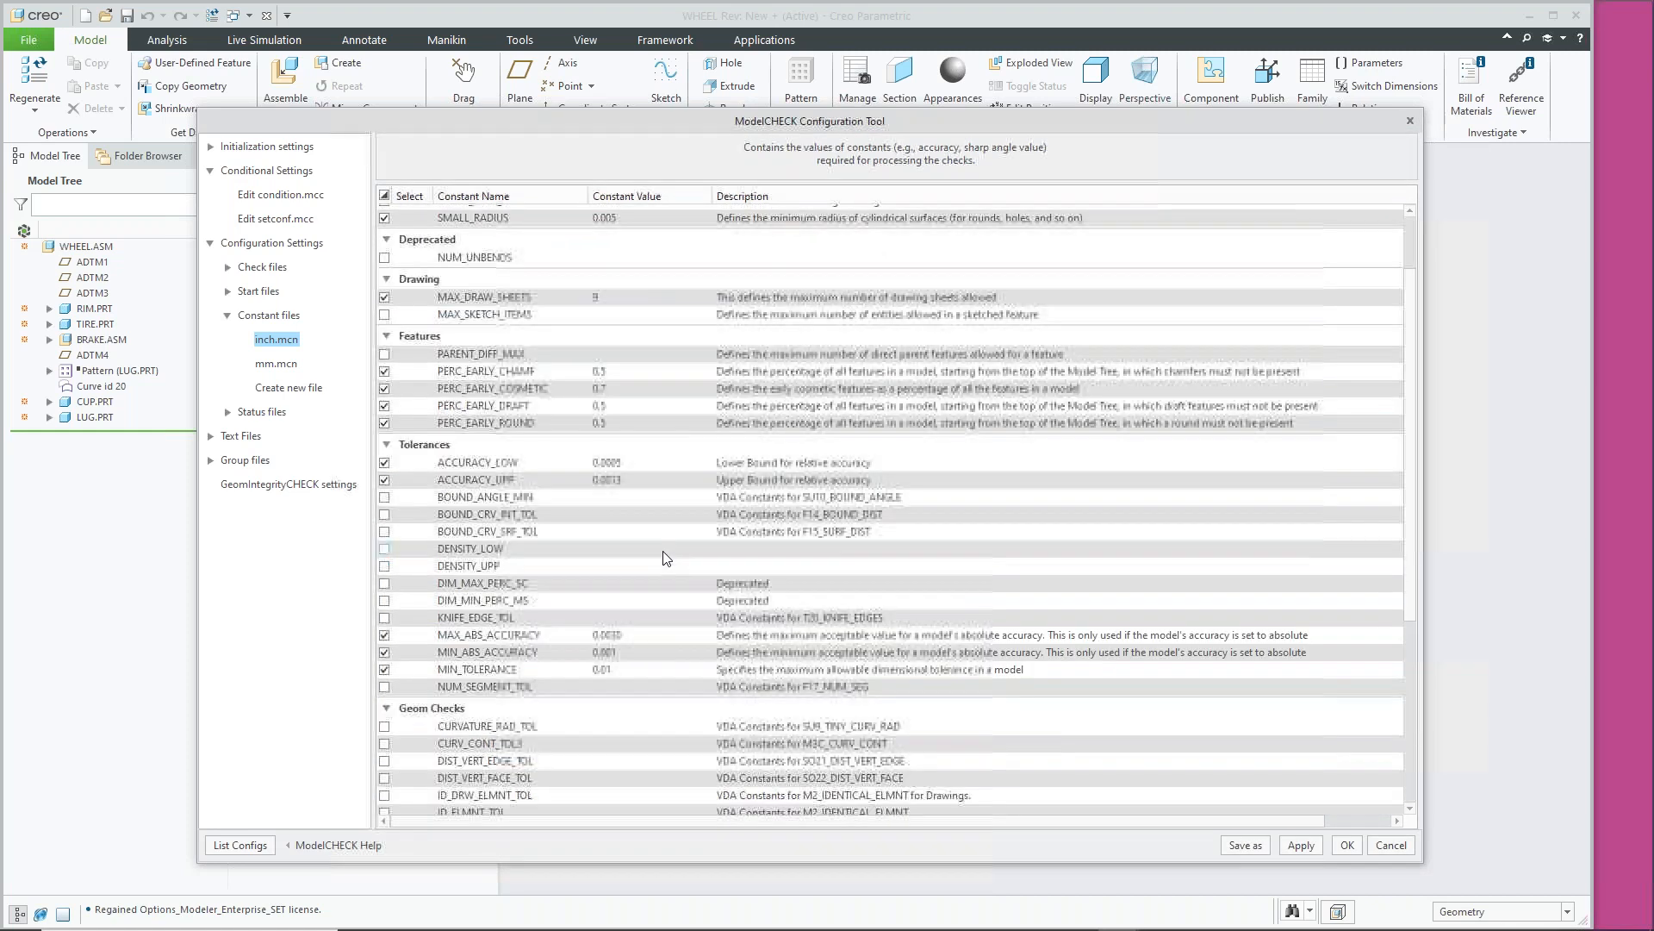
{"action": "left_click", "coordinate": [272, 367]}
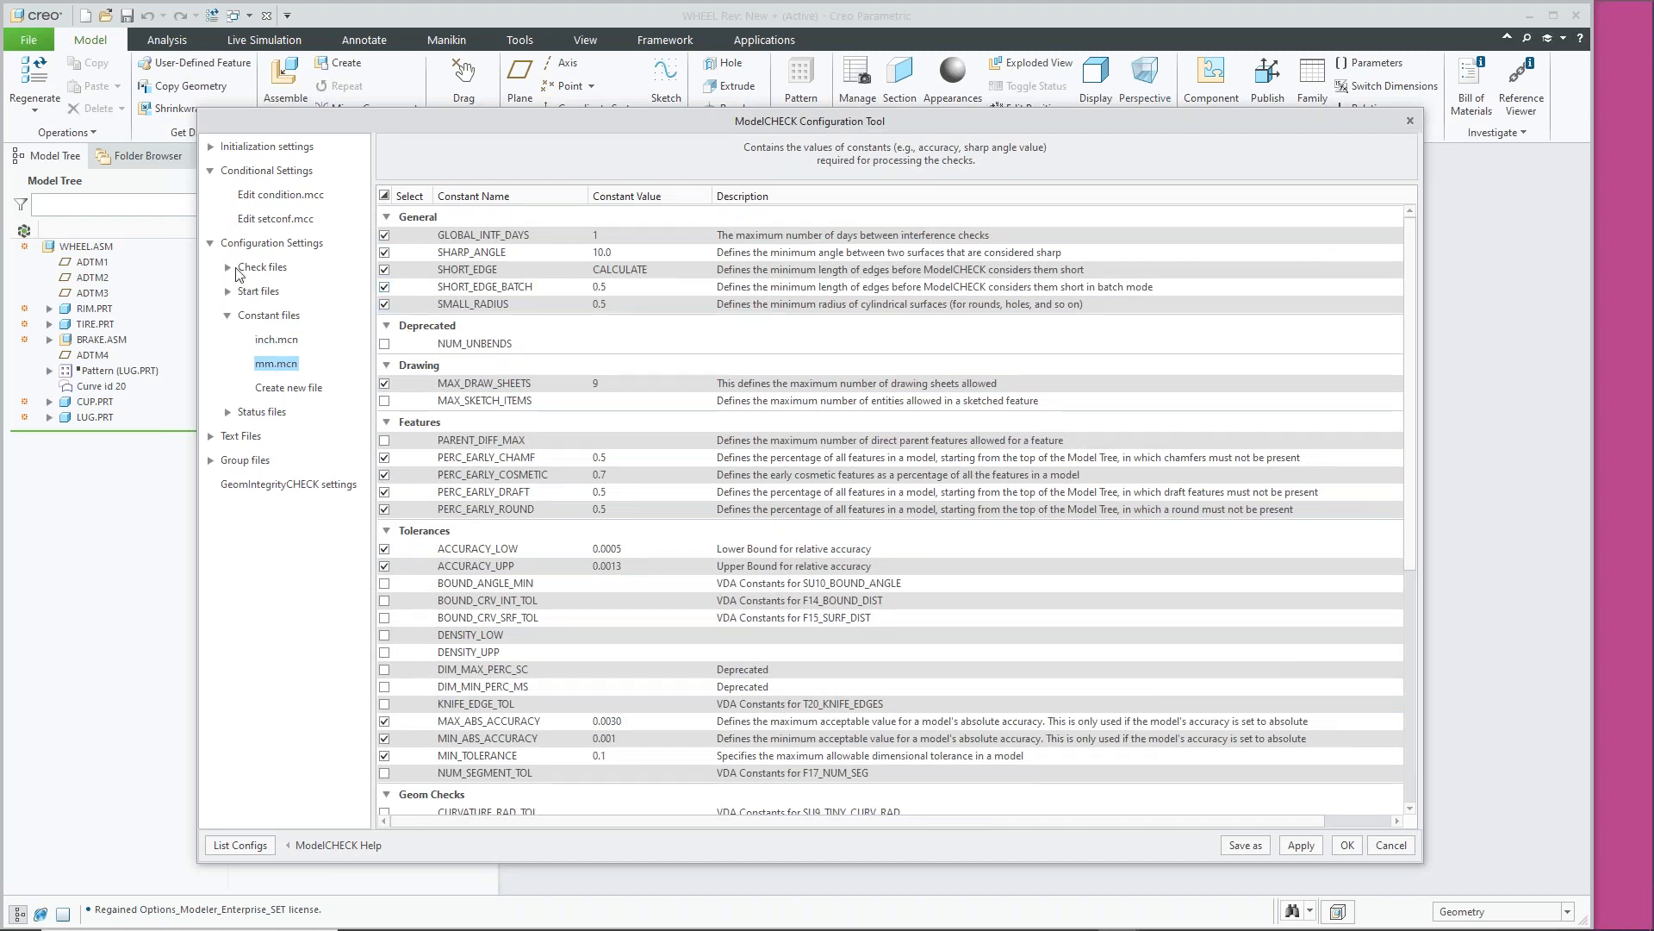
{"action": "left_click", "coordinate": [229, 316]}
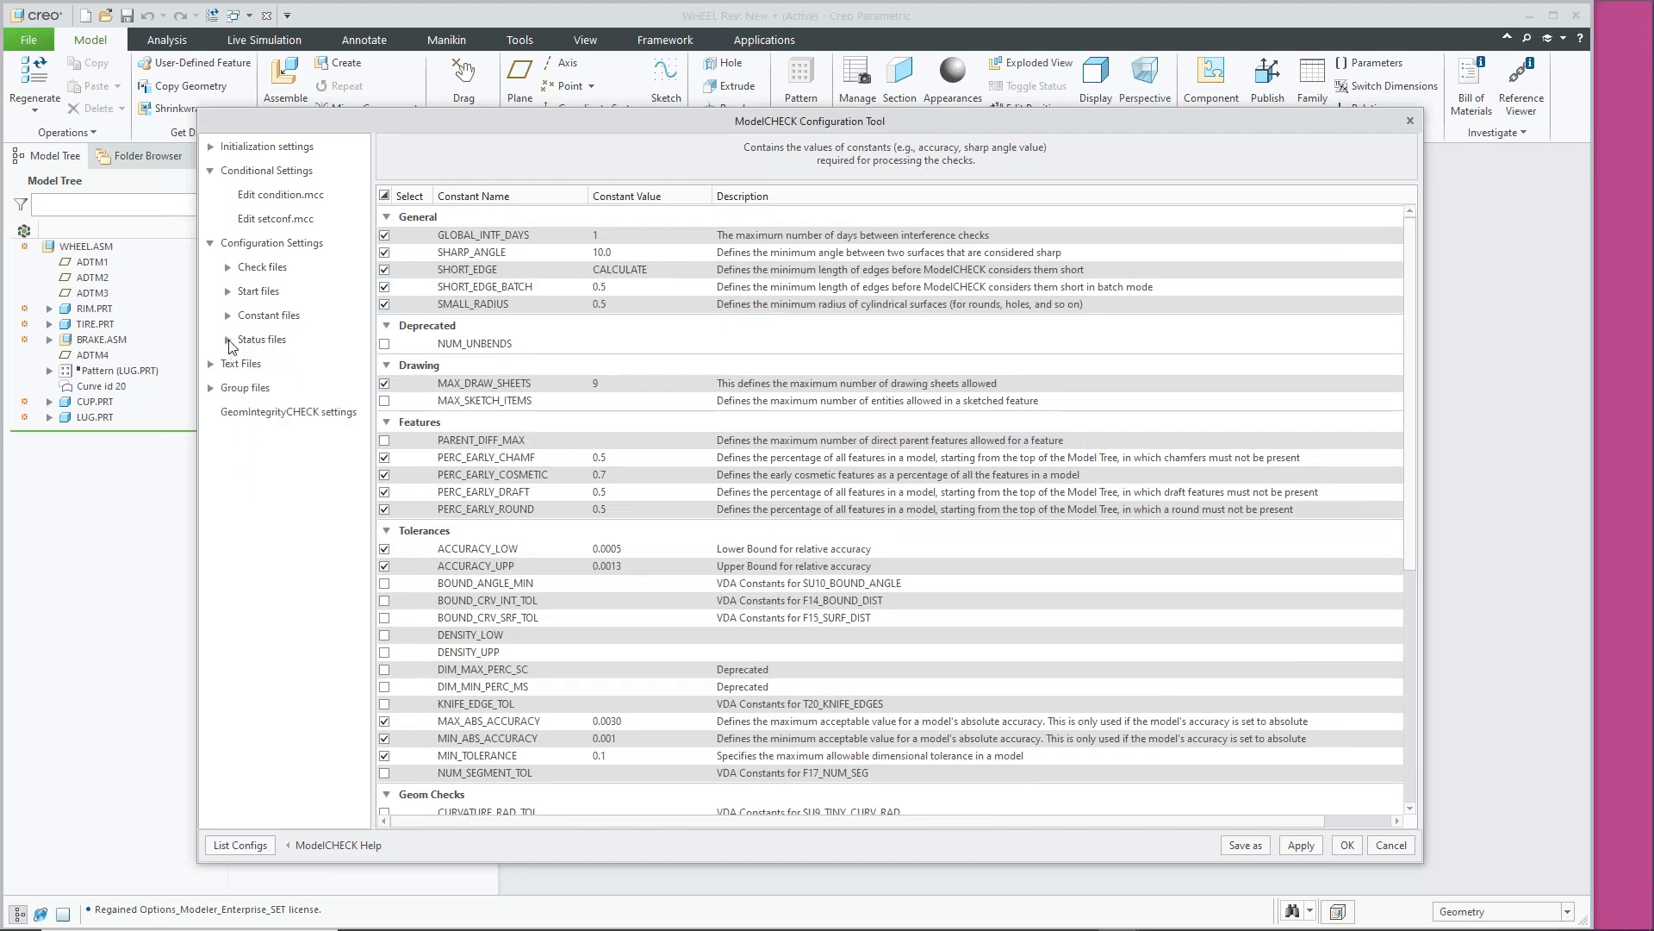
{"action": "left_click", "coordinate": [229, 340]}
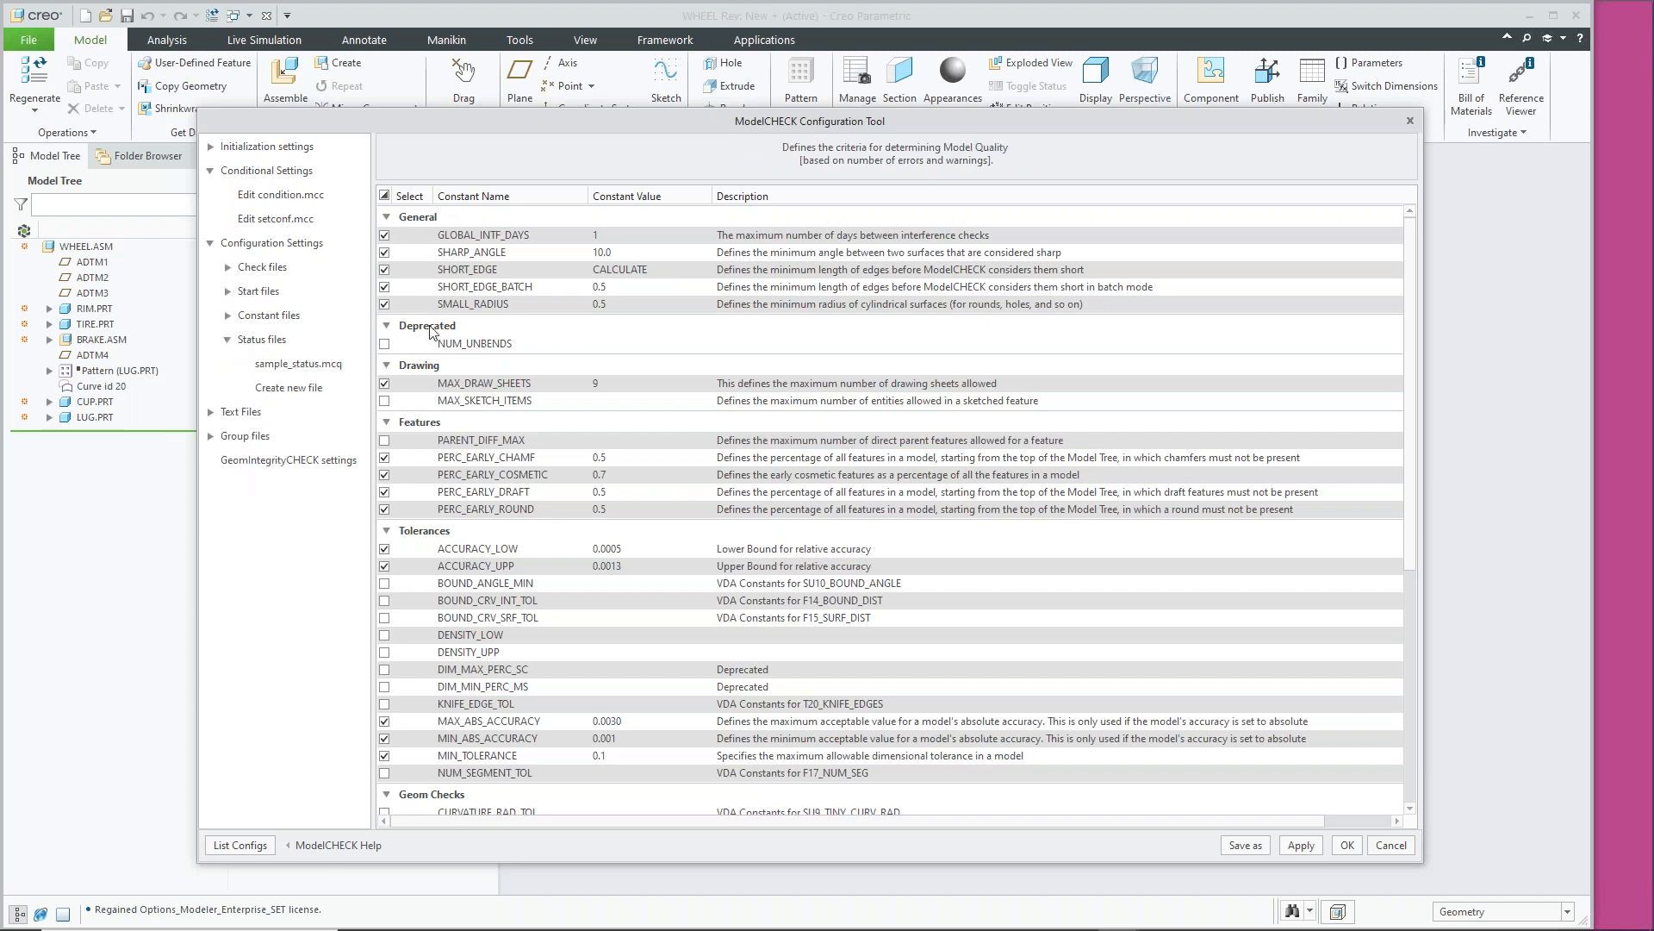
Review sample_status.mcq's GREEN 5E/10W and YELLOW 8E/15W criteria, then collapse Configuration Settings
{"action": "left_click", "coordinate": [283, 364]}
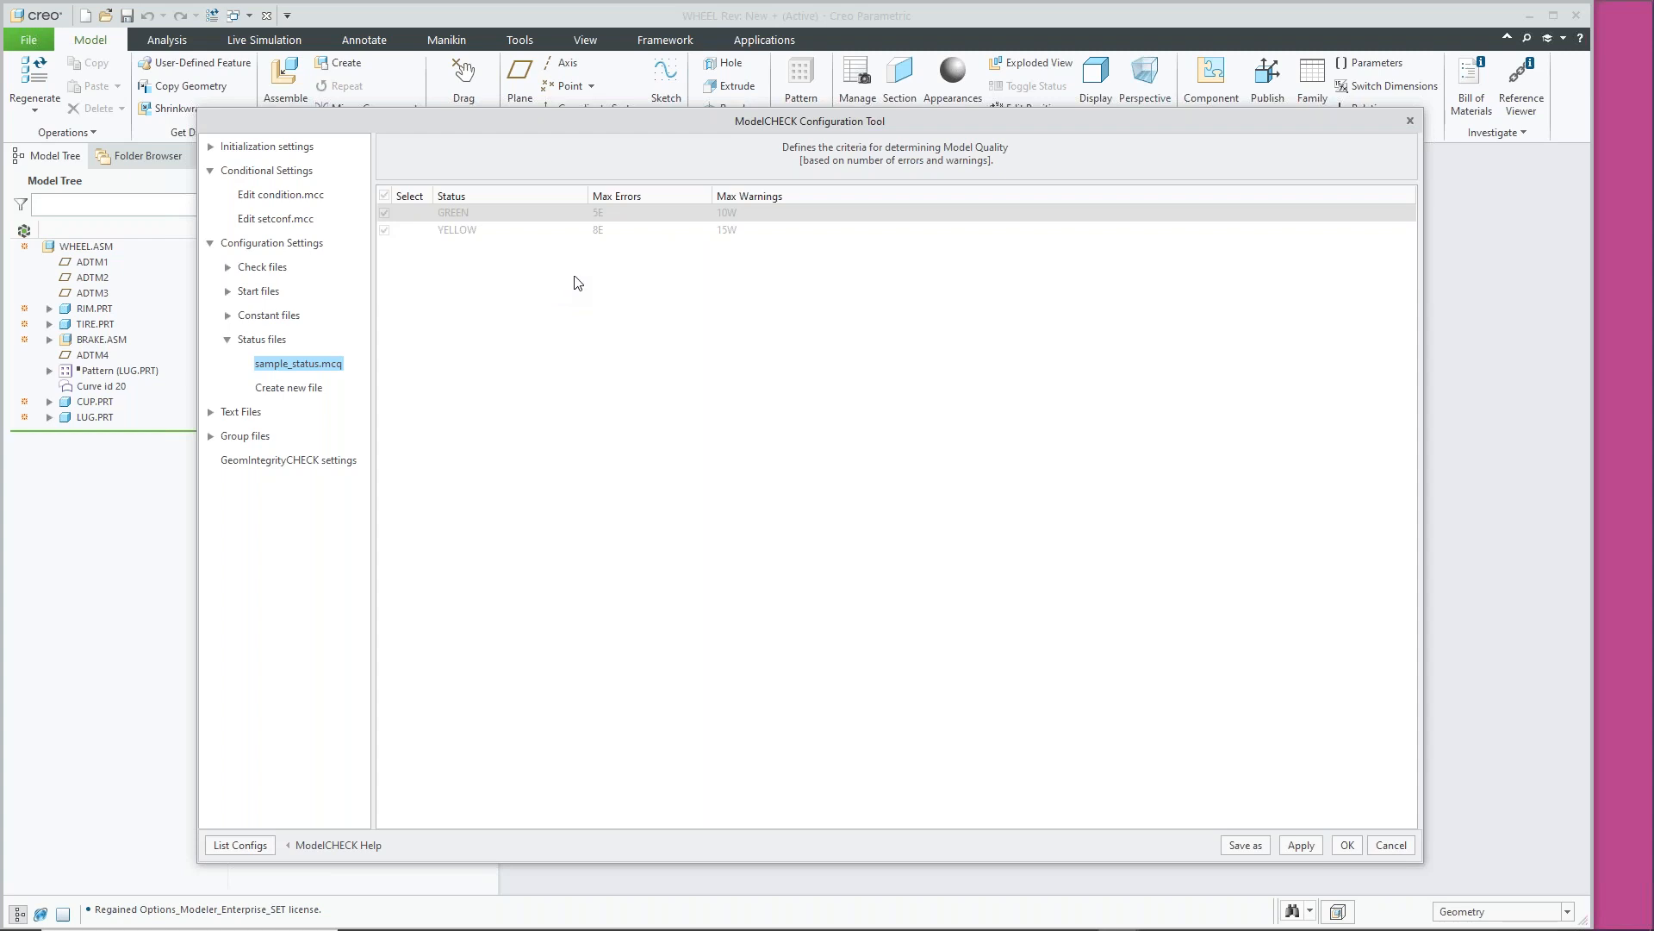
{"action": "left_click", "coordinate": [211, 245]}
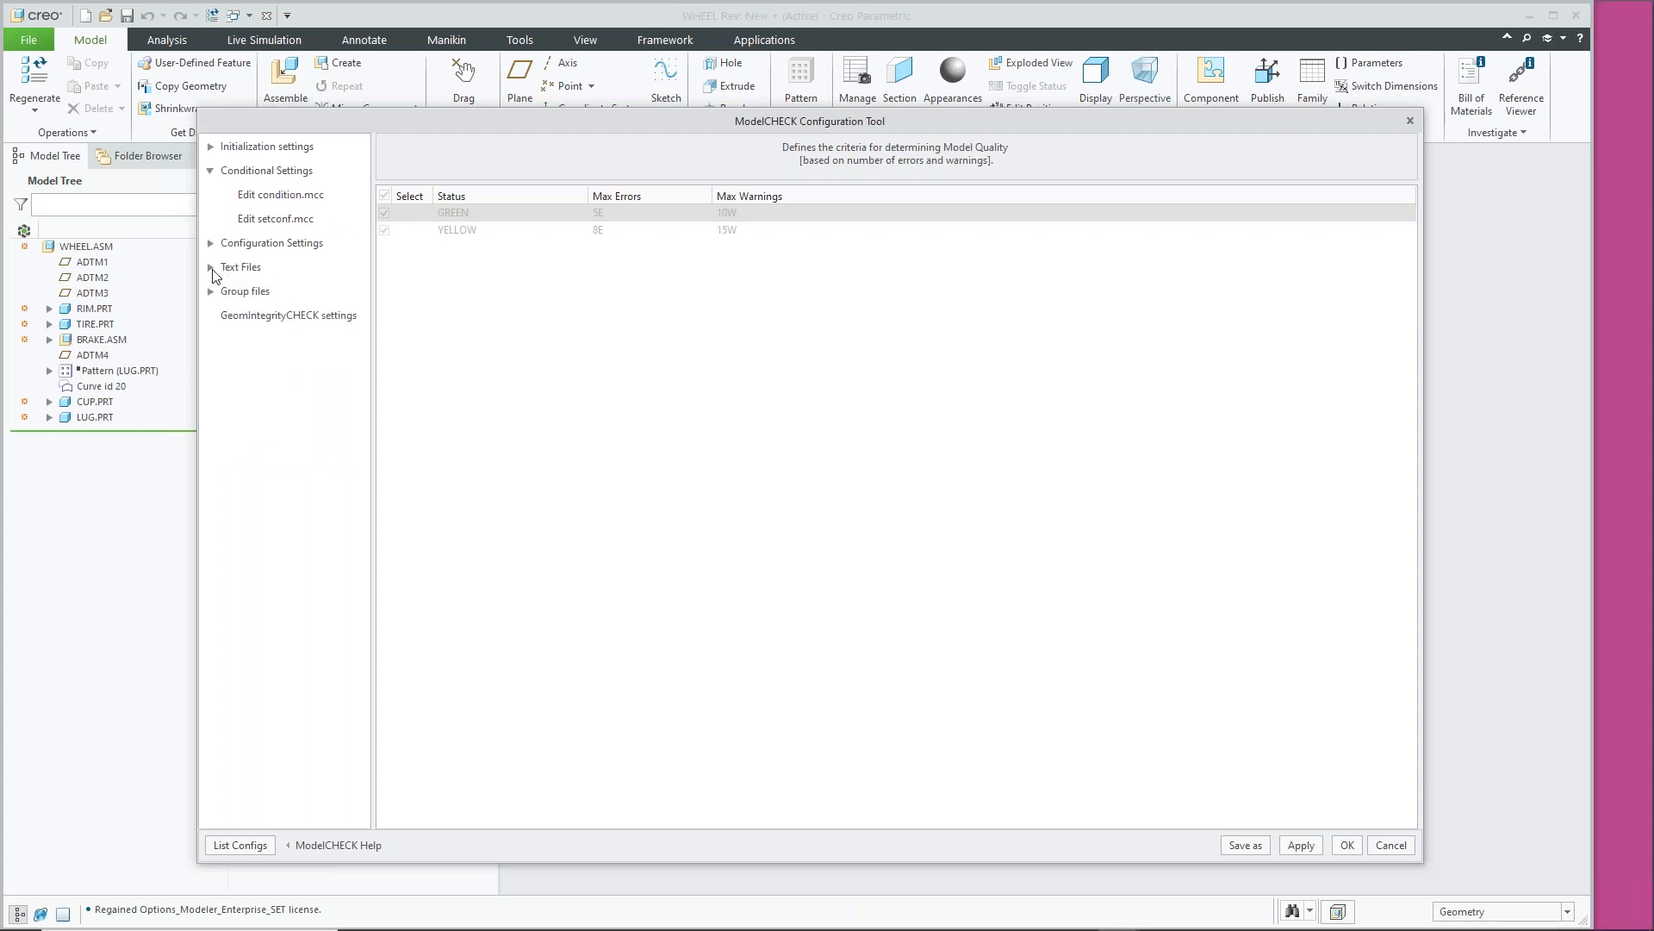
{"action": "left_click", "coordinate": [216, 270]}
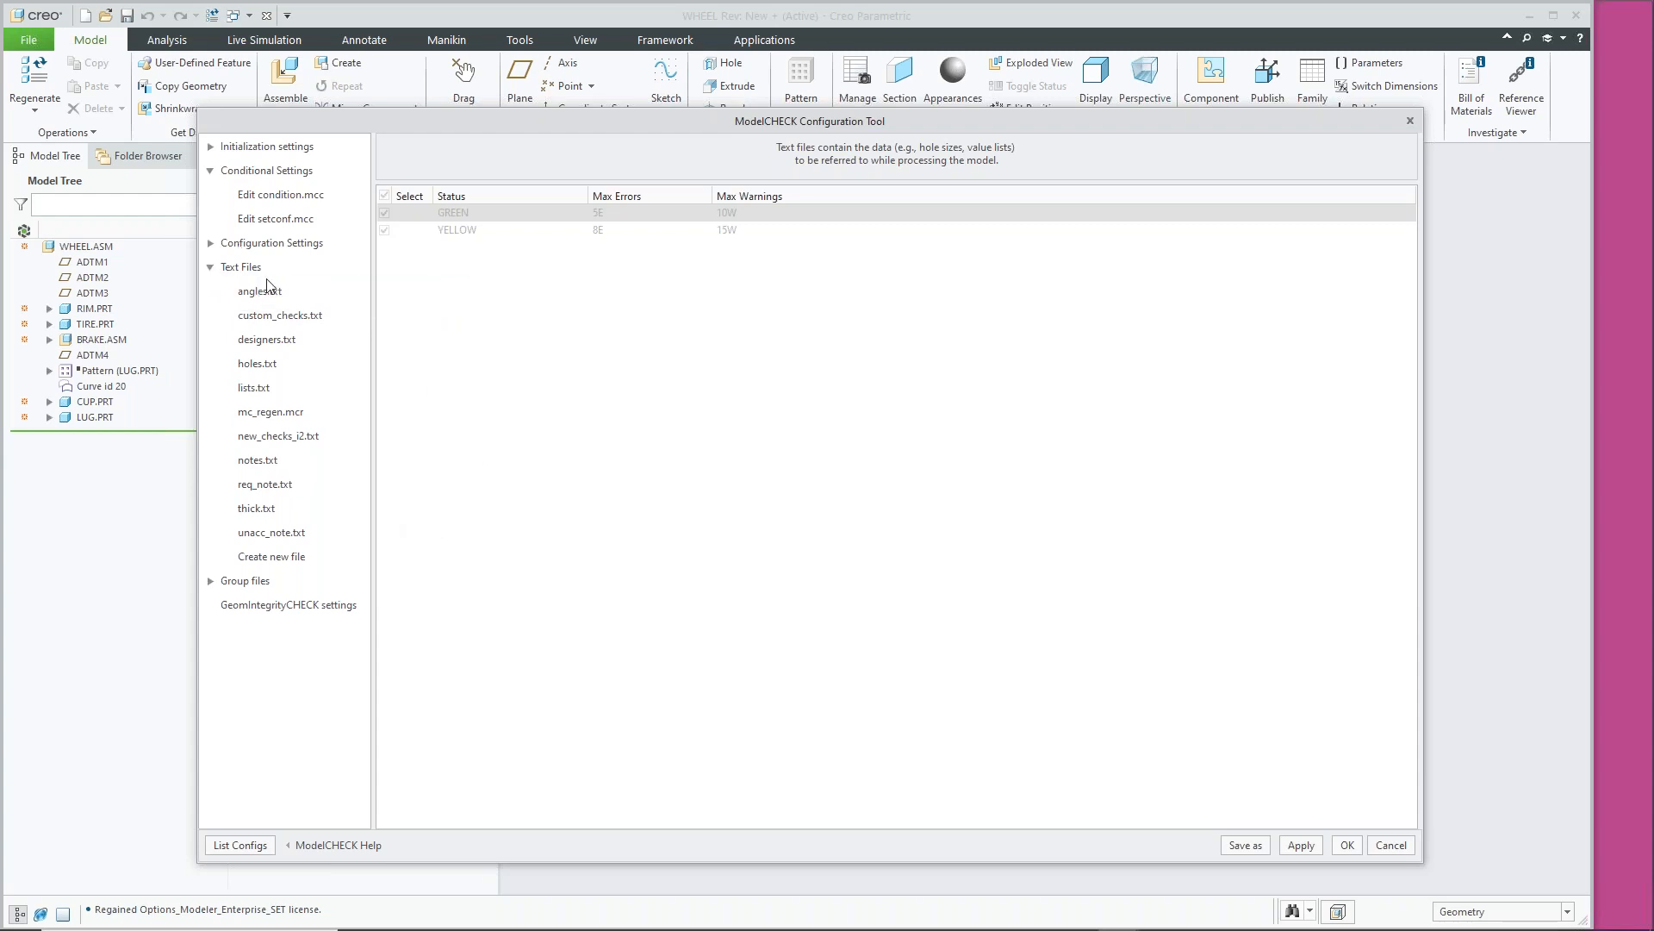
{"action": "left_click", "coordinate": [211, 268]}
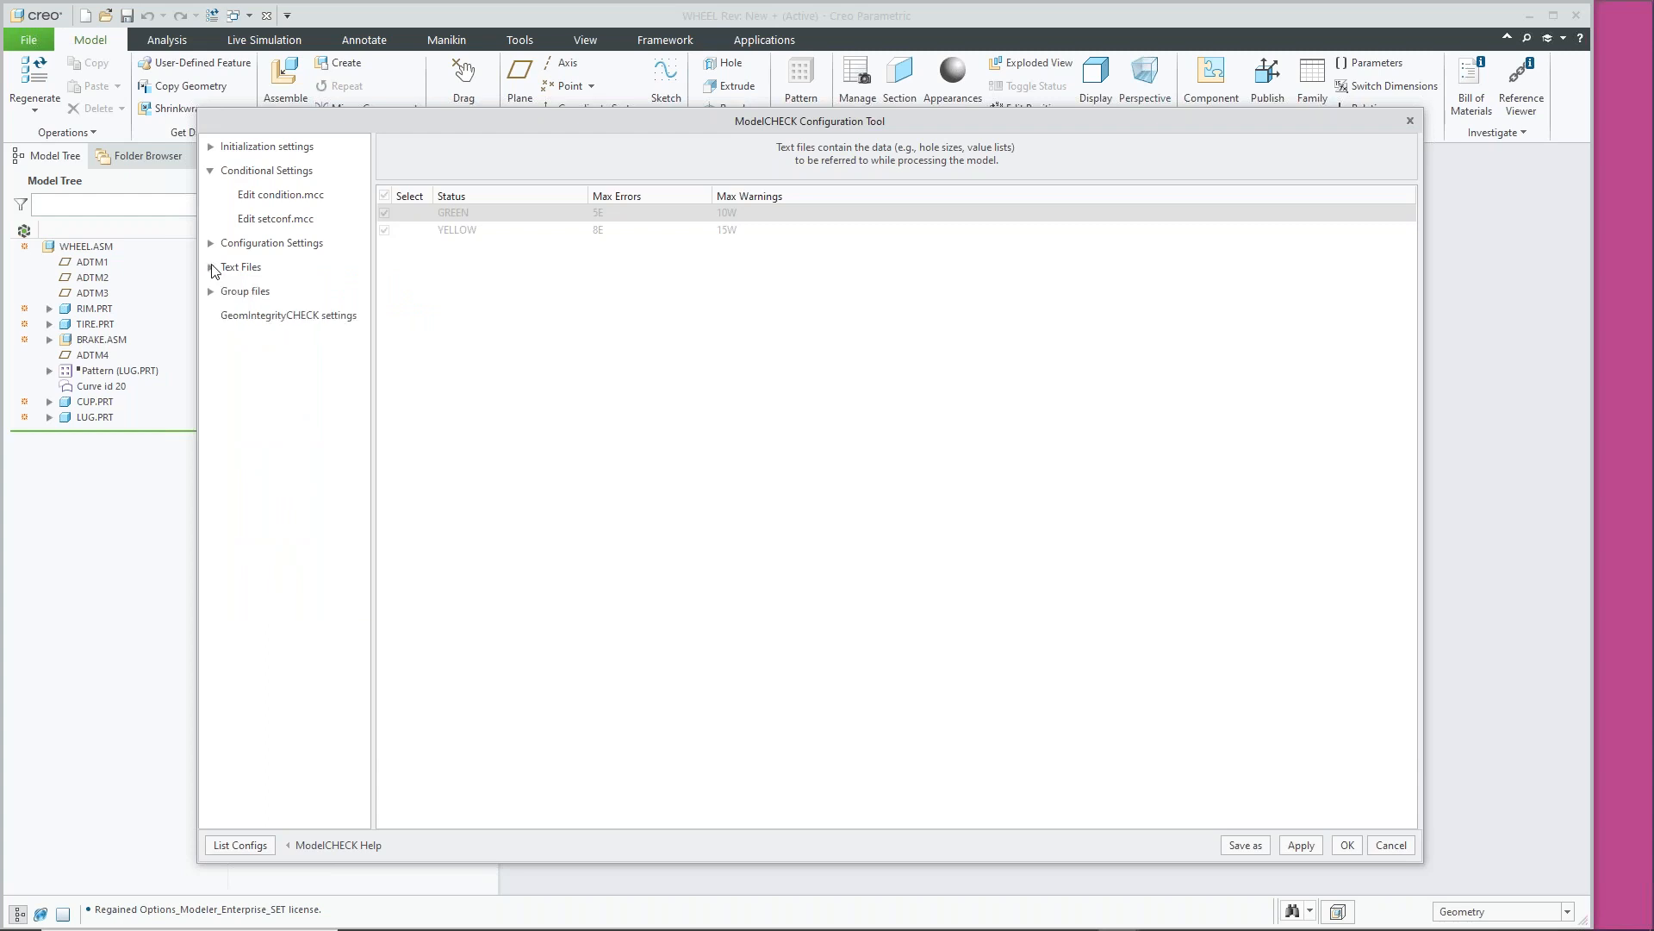
Show config_init.mc's Modes tab, then browse to demo_checks.mch under Check files
{"action": "left_click", "coordinate": [210, 146]}
{"action": "left_click", "coordinate": [288, 173]}
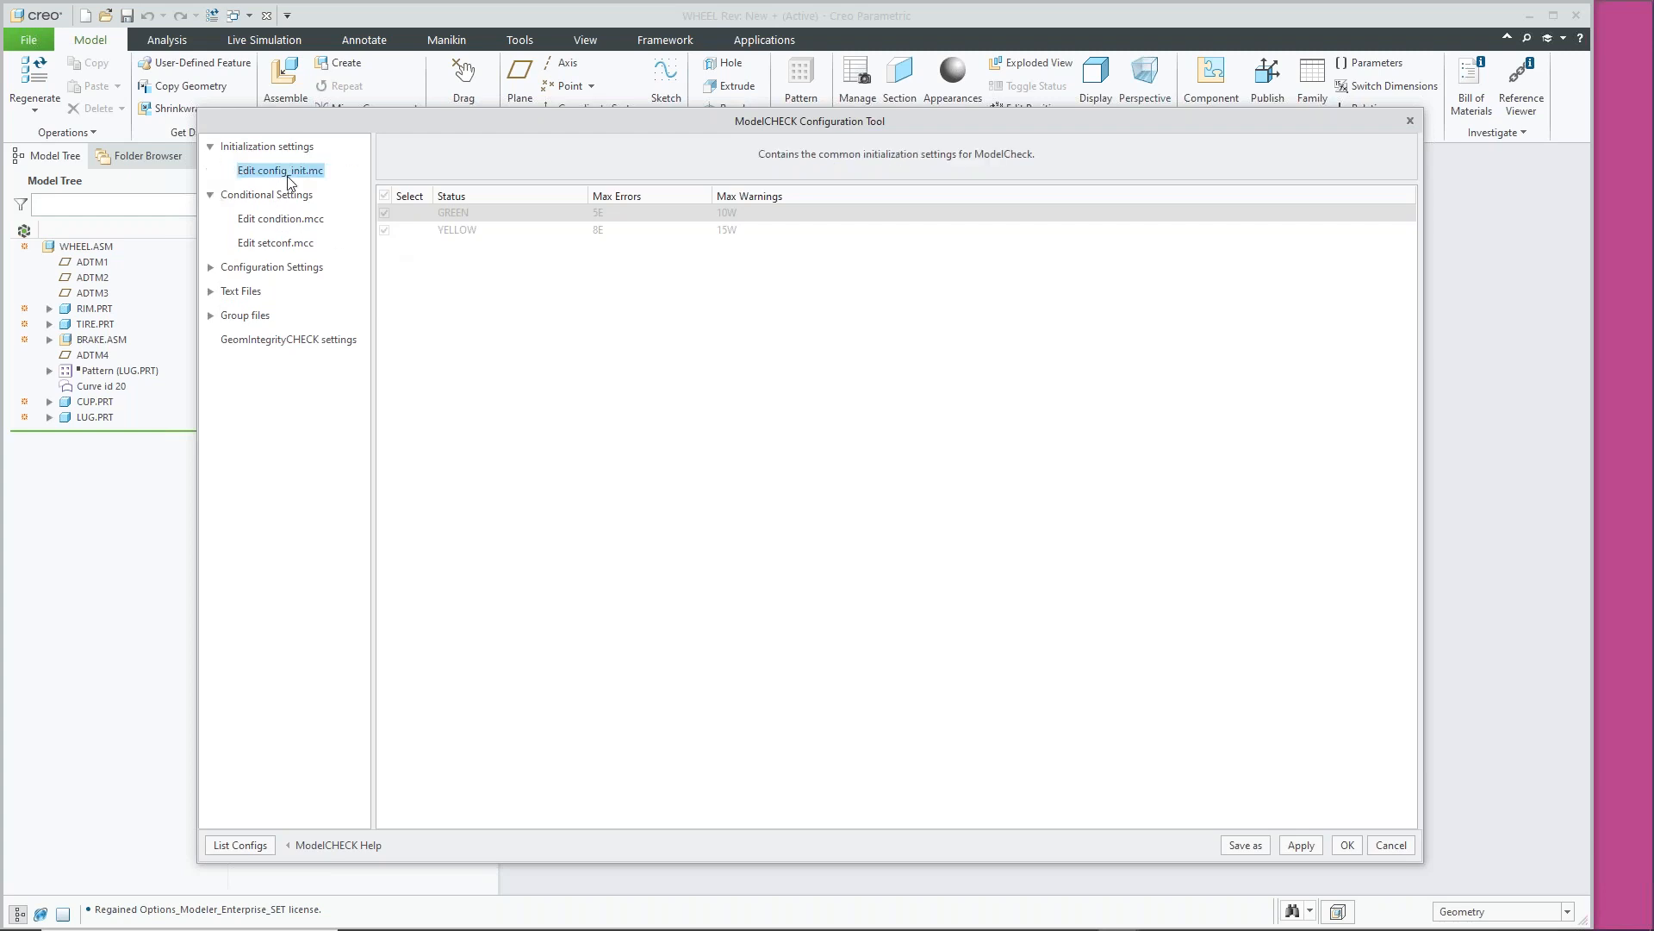
{"action": "left_click", "coordinate": [452, 191]}
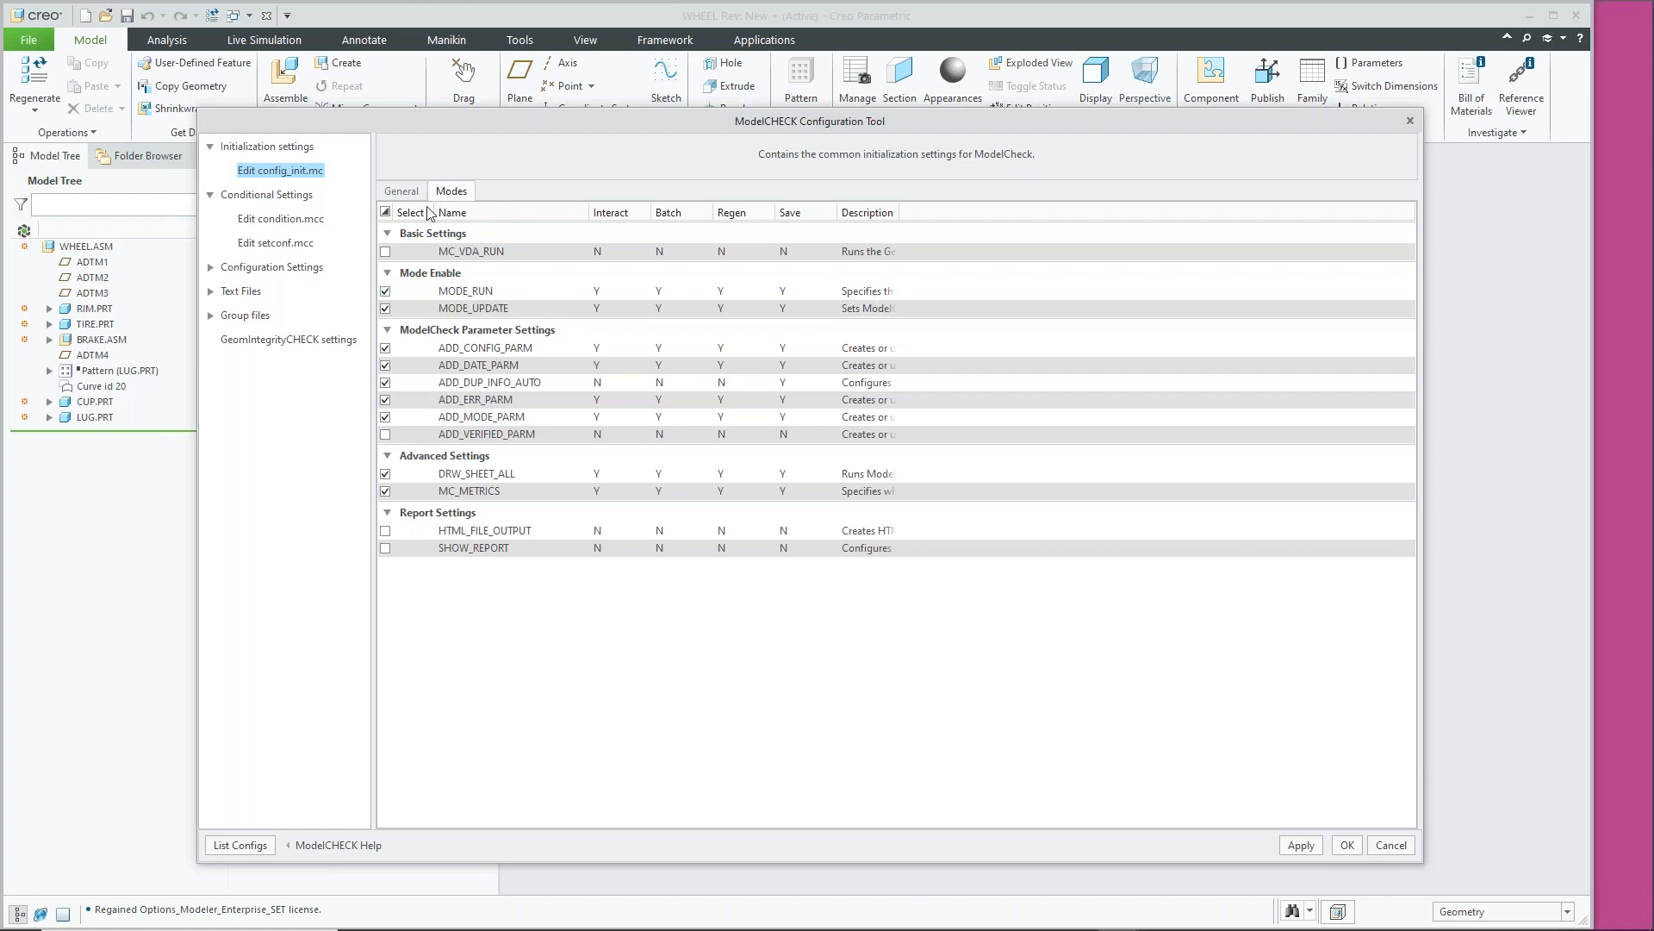
{"action": "left_click", "coordinate": [210, 268]}
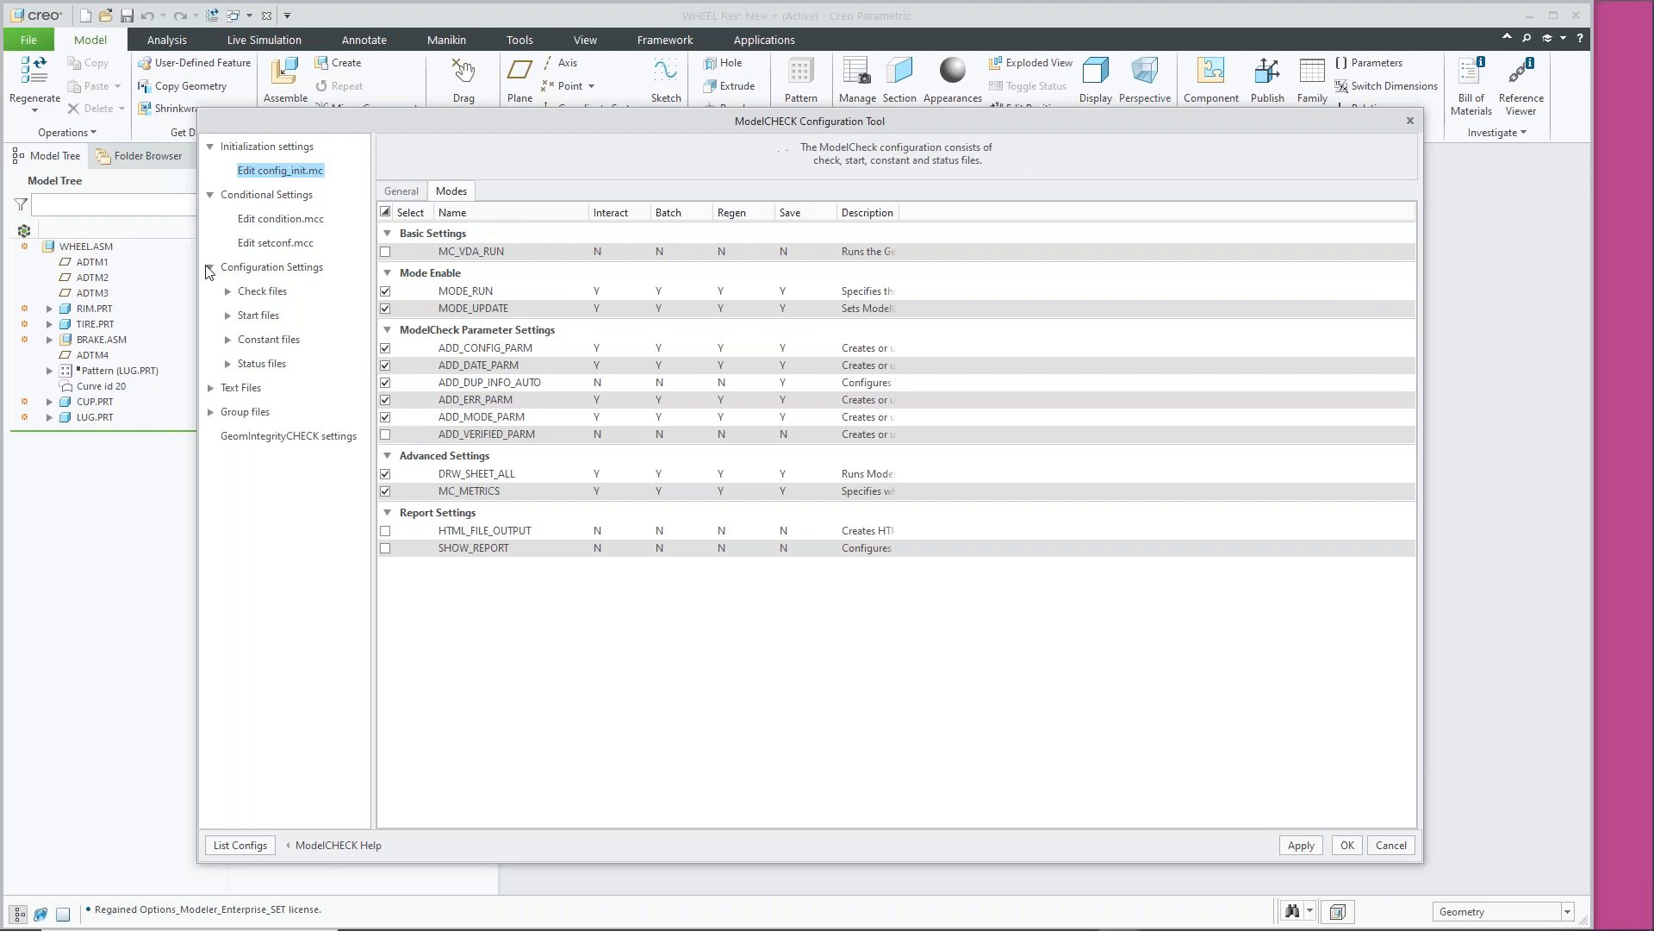
{"action": "left_click", "coordinate": [262, 291]}
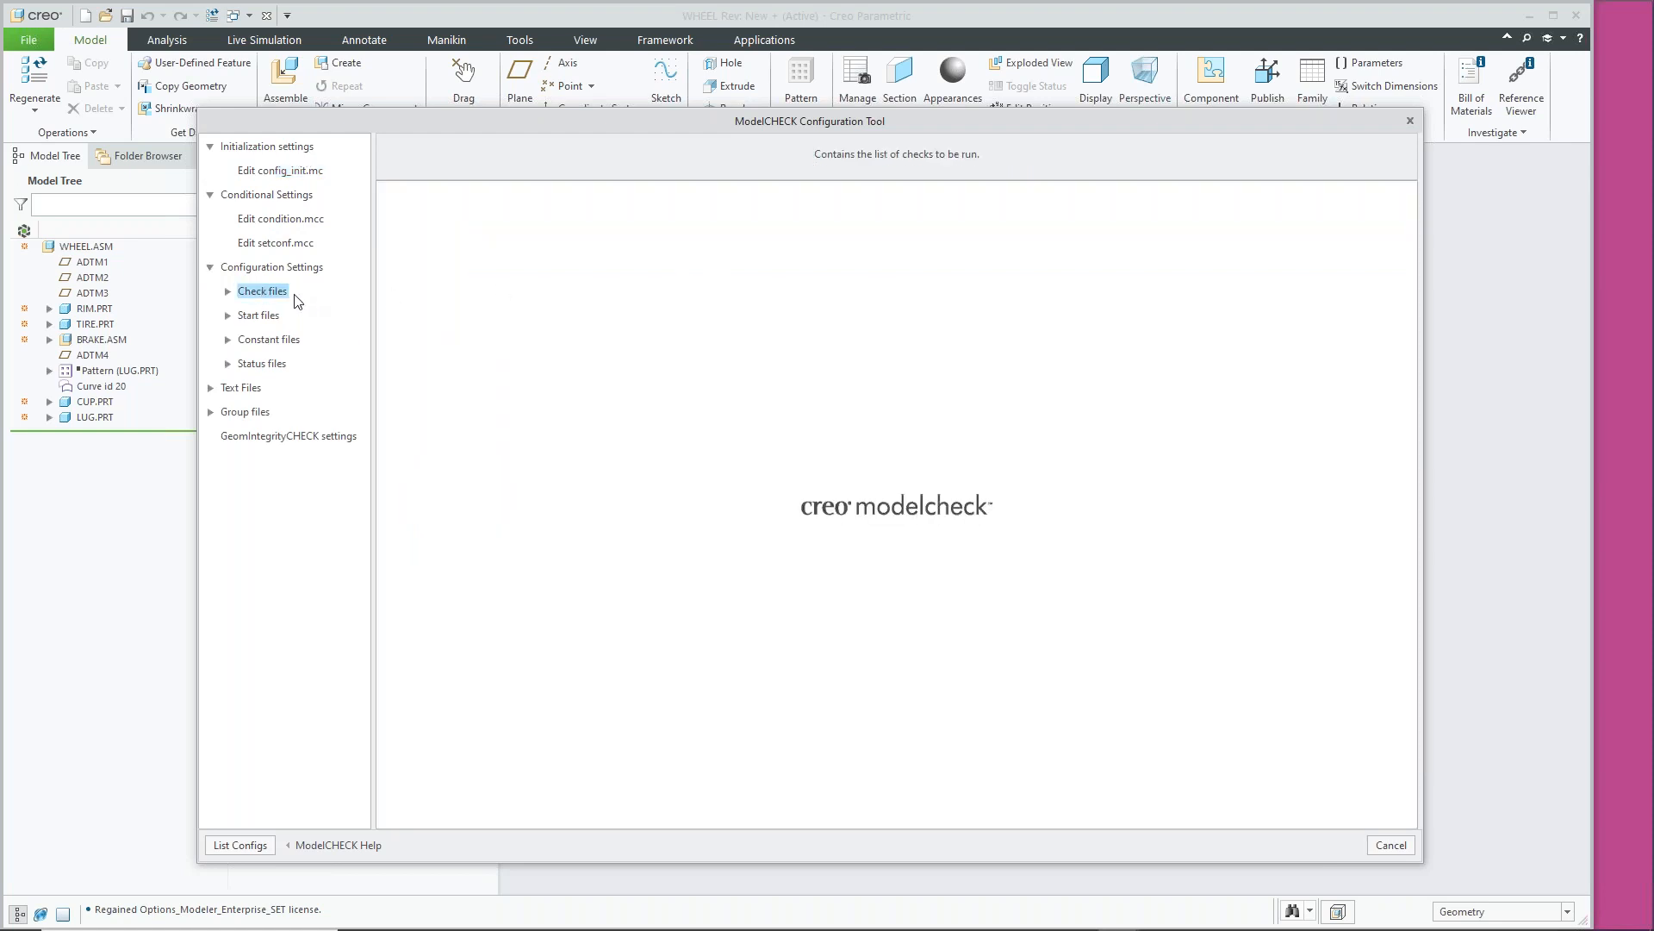
{"action": "left_click", "coordinate": [227, 291]}
{"action": "left_click", "coordinate": [274, 316]}
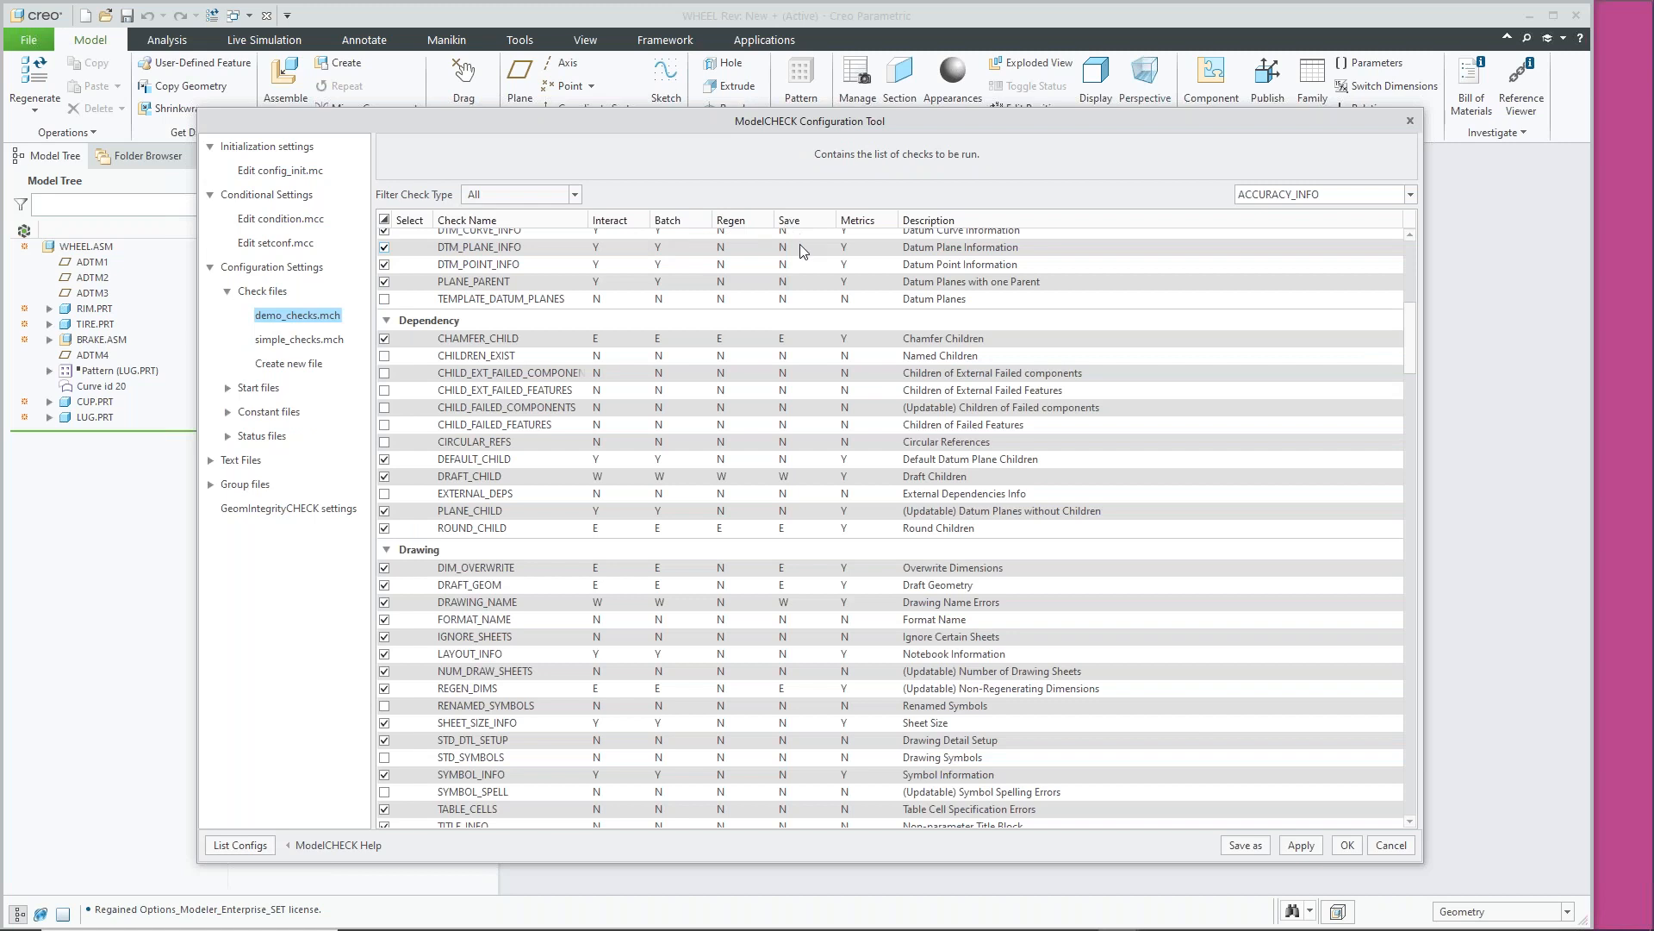
Back in config_init.mc, point out MODE_RUN, view the General tab, and accept with OK
{"action": "left_click", "coordinate": [281, 171]}
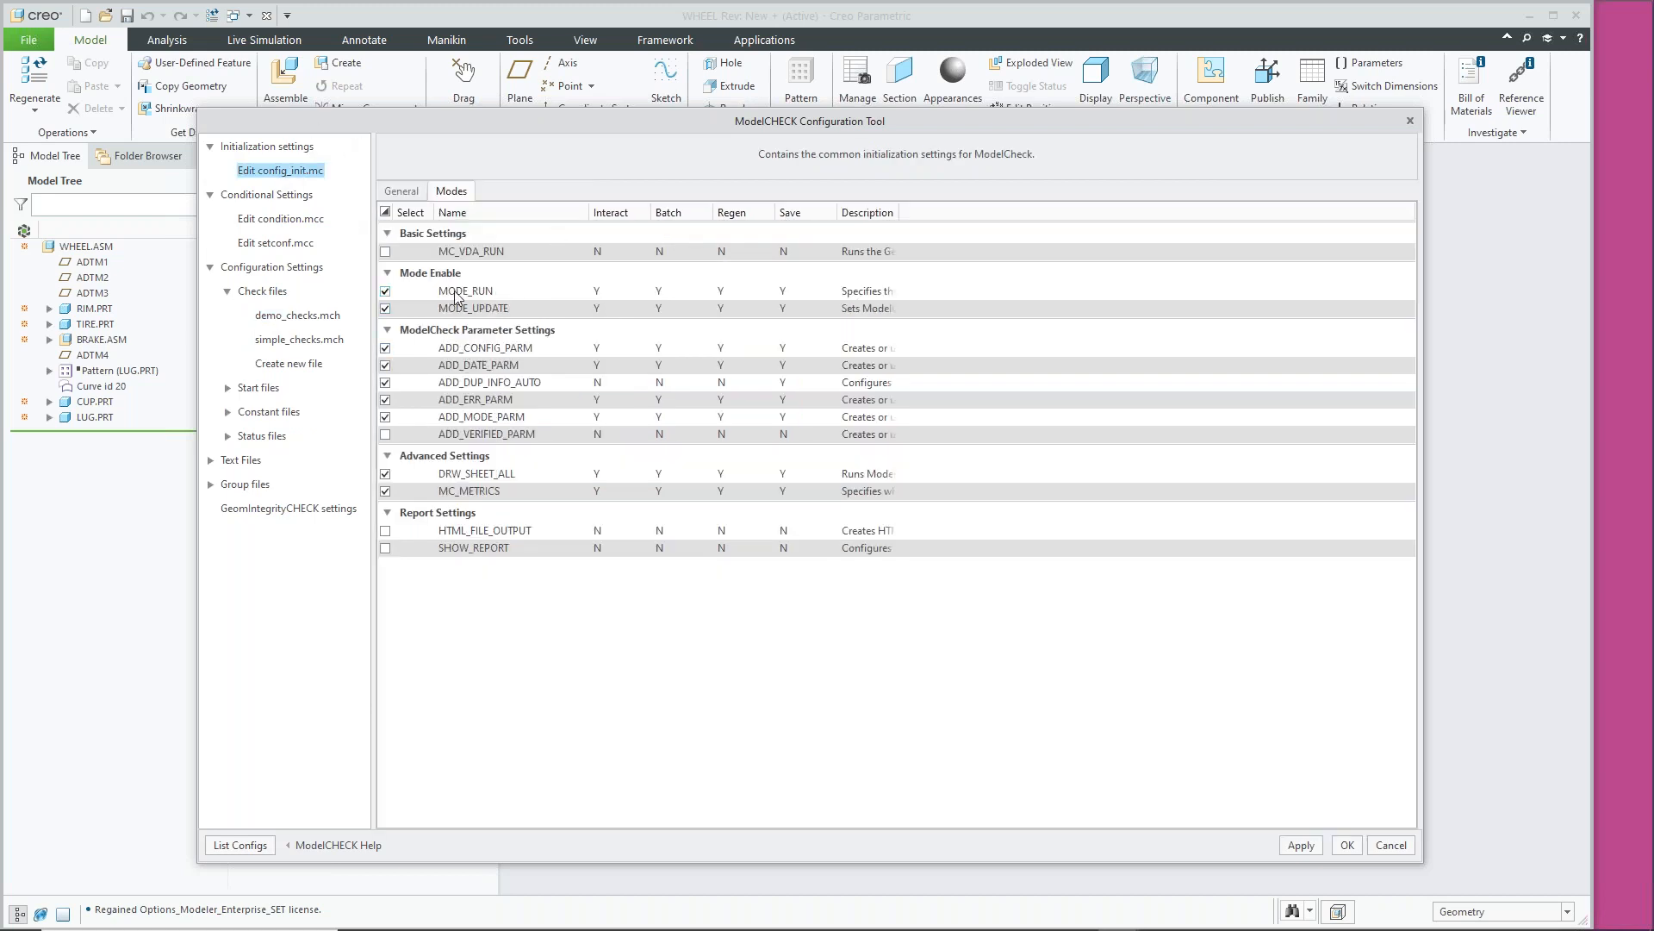
{"action": "left_click", "coordinate": [514, 293]}
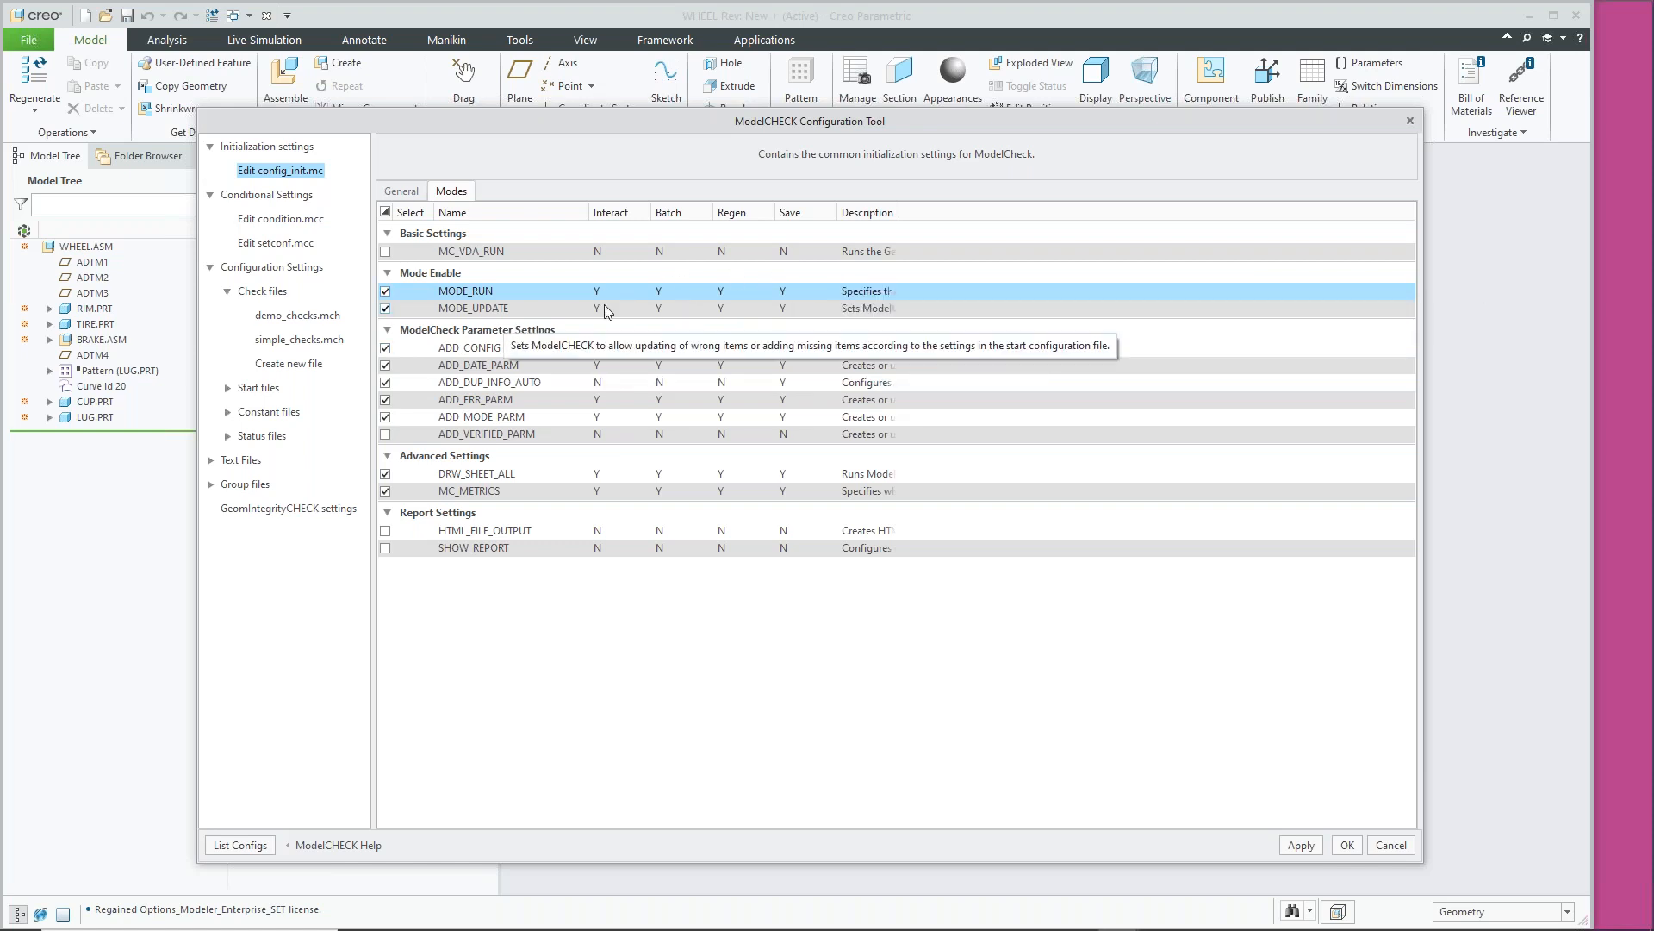
{"action": "left_click", "coordinate": [401, 192]}
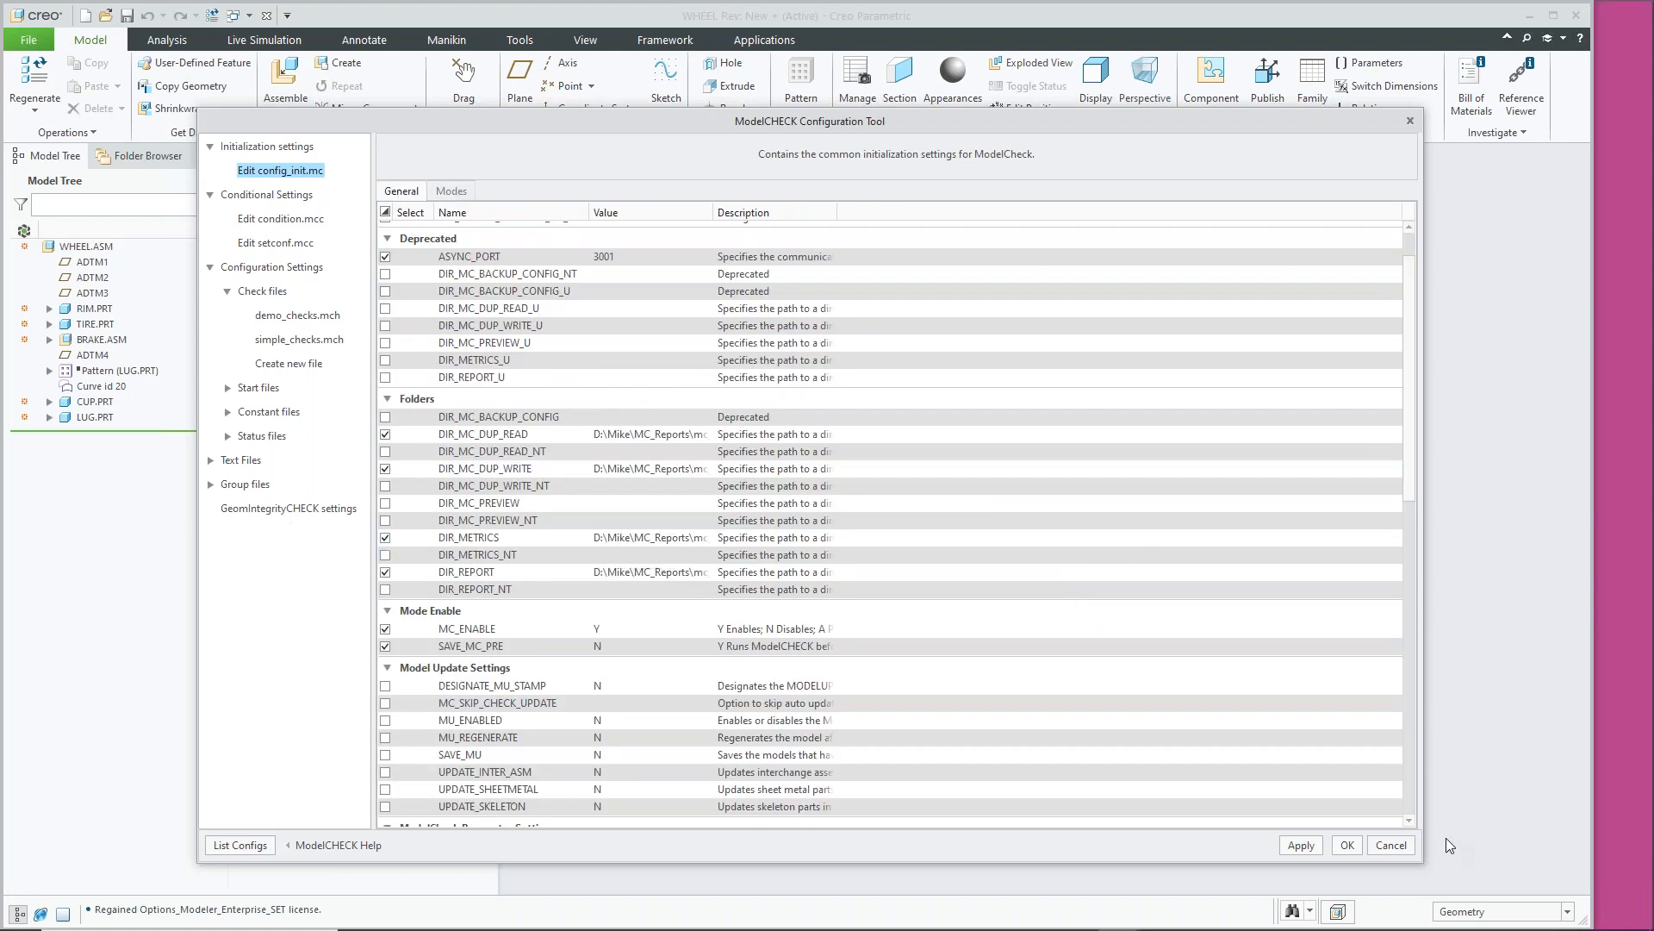
{"action": "left_click", "coordinate": [1347, 844]}
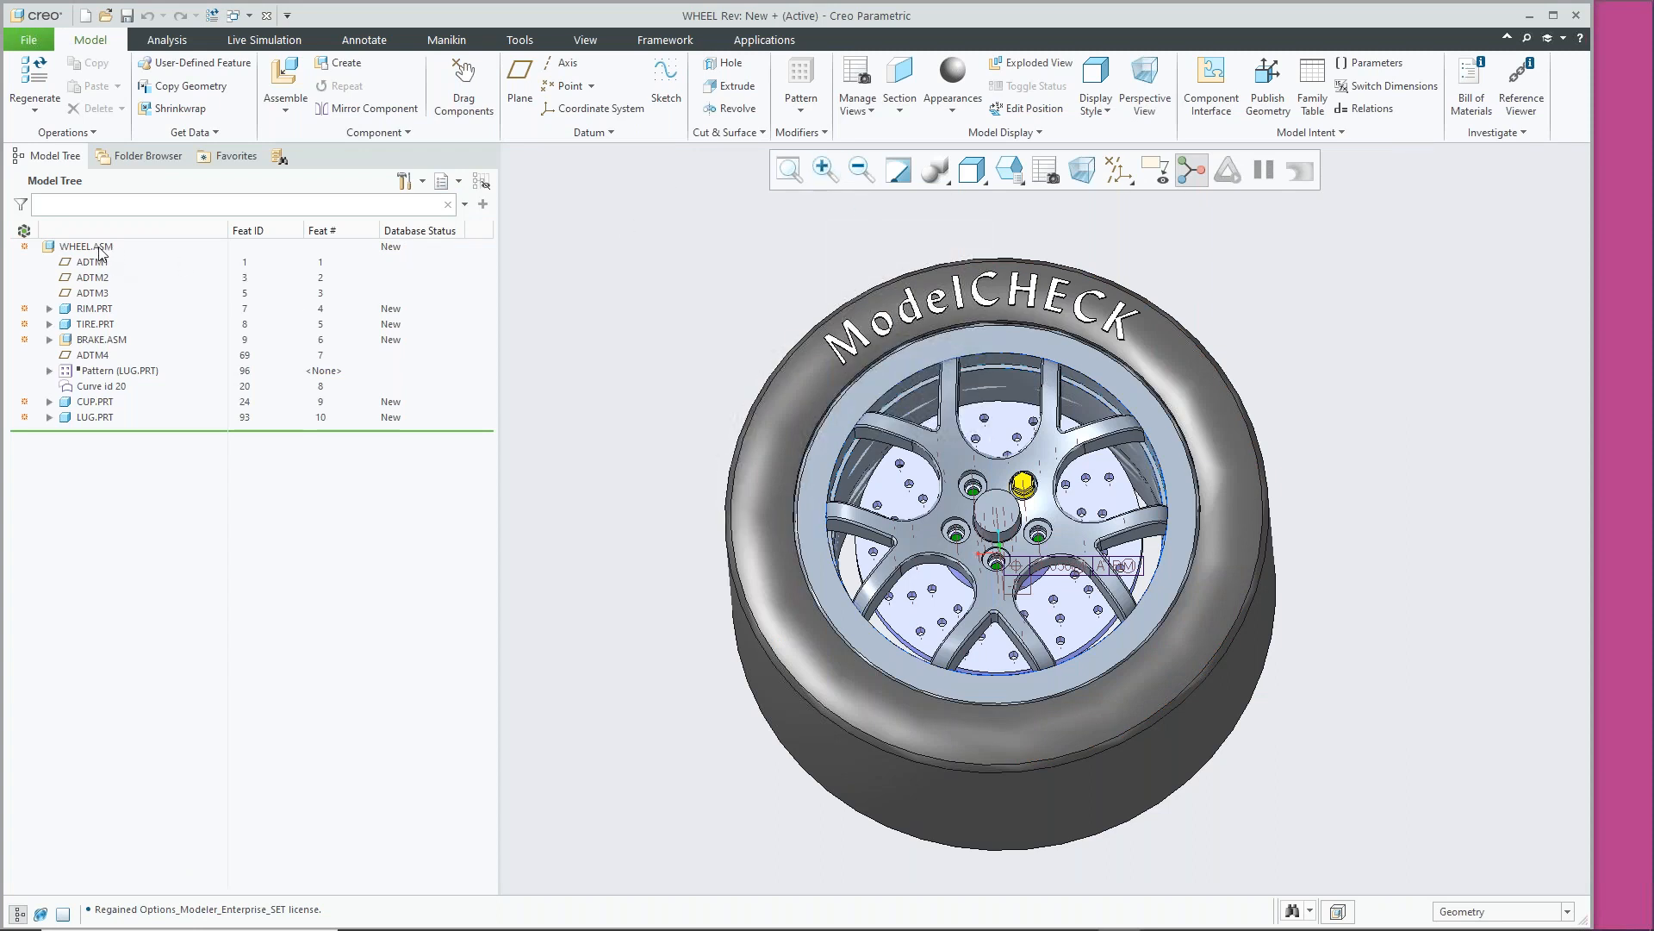
Open the generic instance of RIM.PRT from the Model Tree in its own window
{"action": "left_click", "coordinate": [95, 308]}
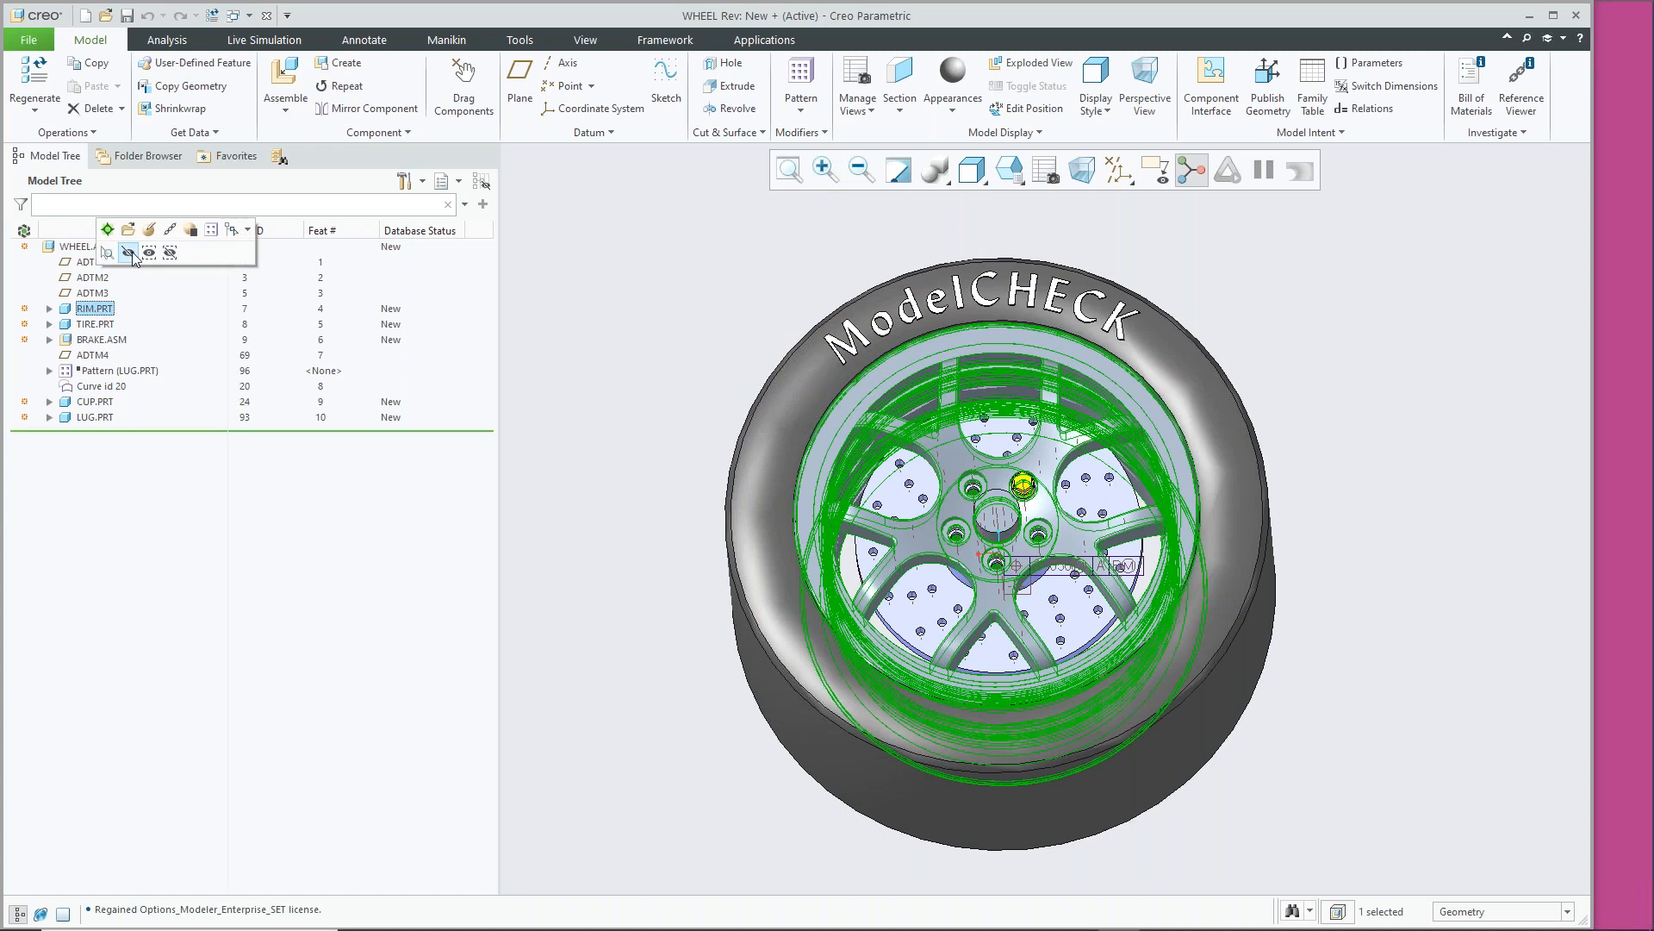
{"action": "left_click", "coordinate": [131, 231]}
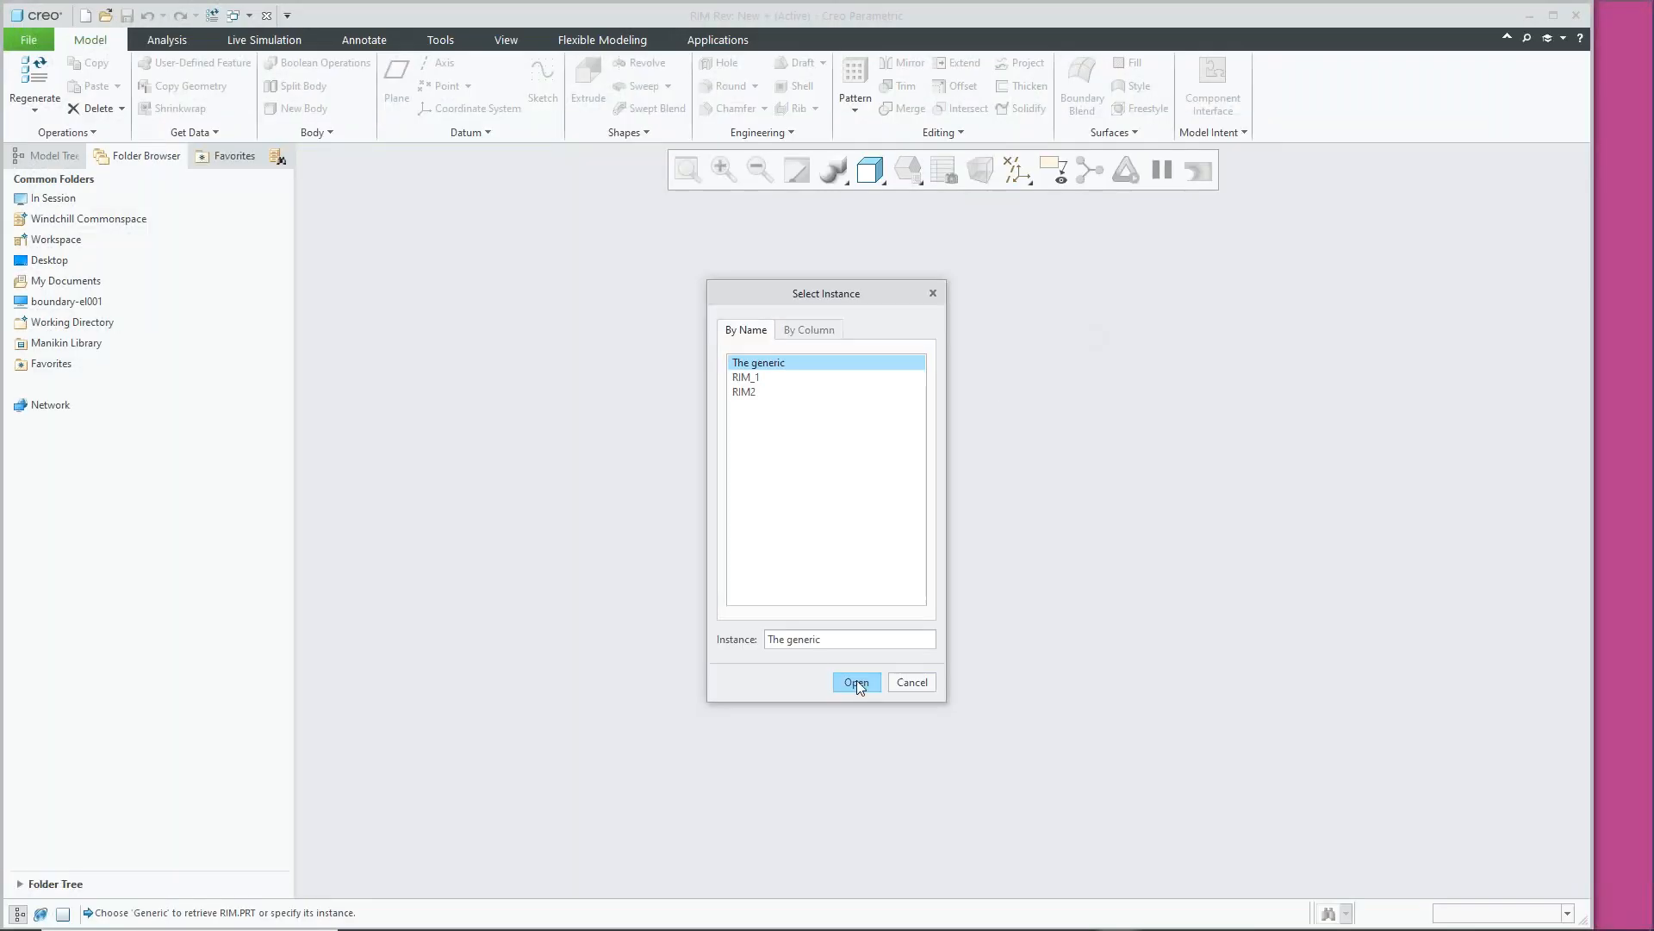
{"action": "left_click", "coordinate": [855, 680]}
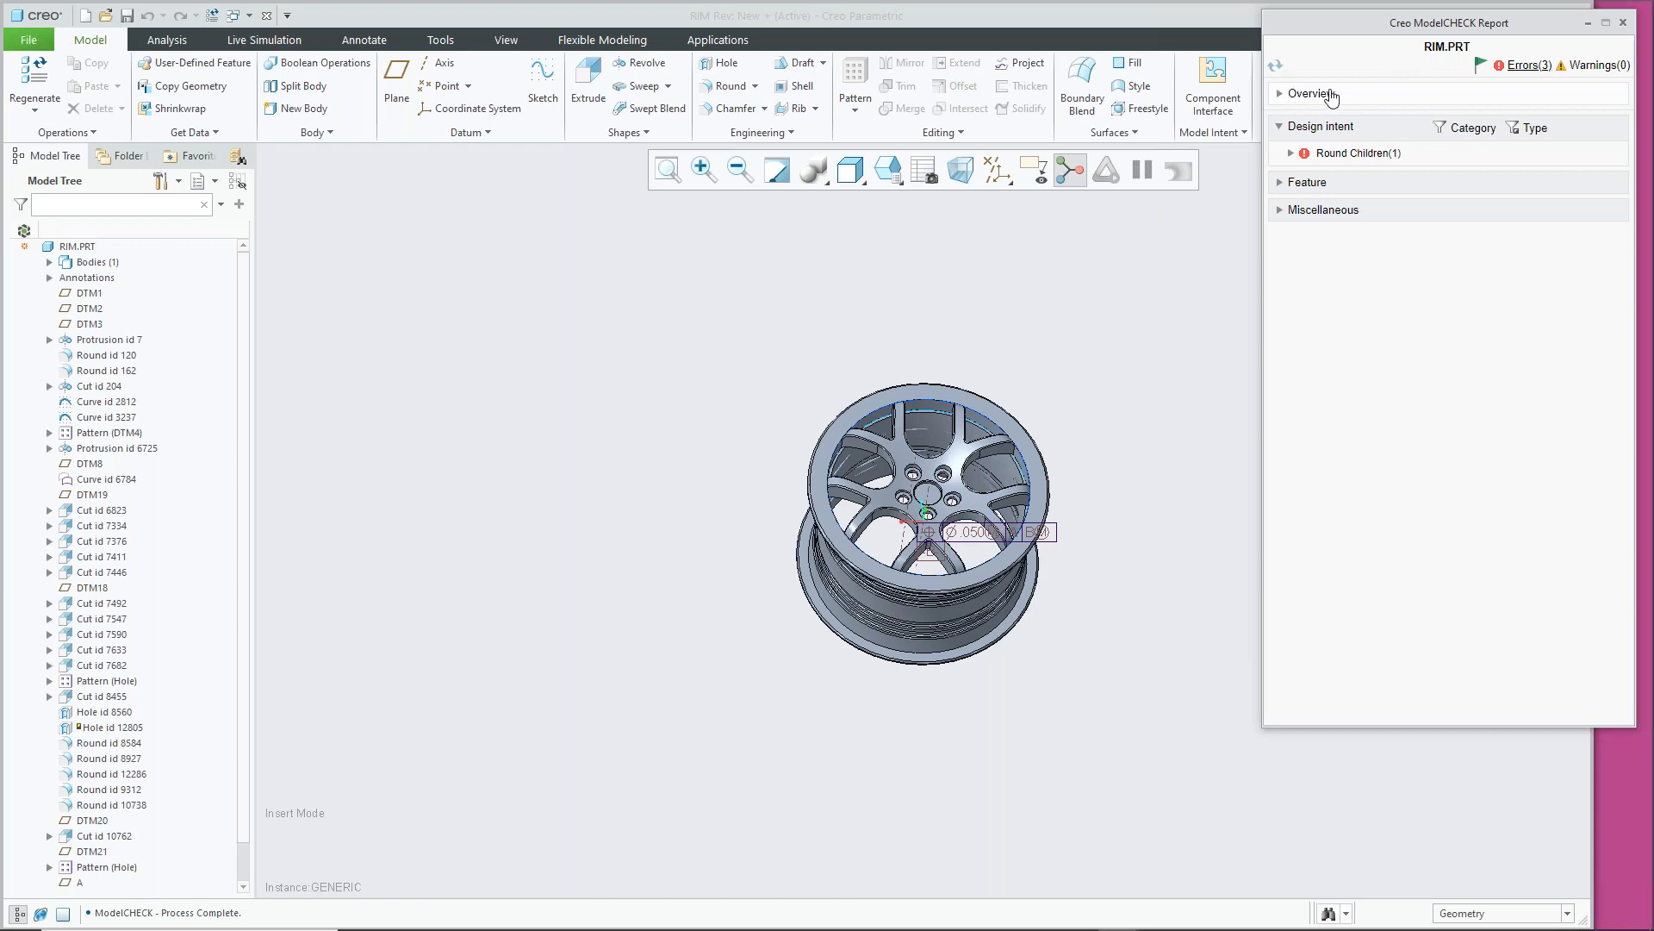
Review the report overview, including the config files used and the Regen mode value
{"action": "left_click", "coordinate": [1281, 94]}
{"action": "left_click_drag", "start_coordinate": [1451, 179], "coordinate": [1360, 169]}
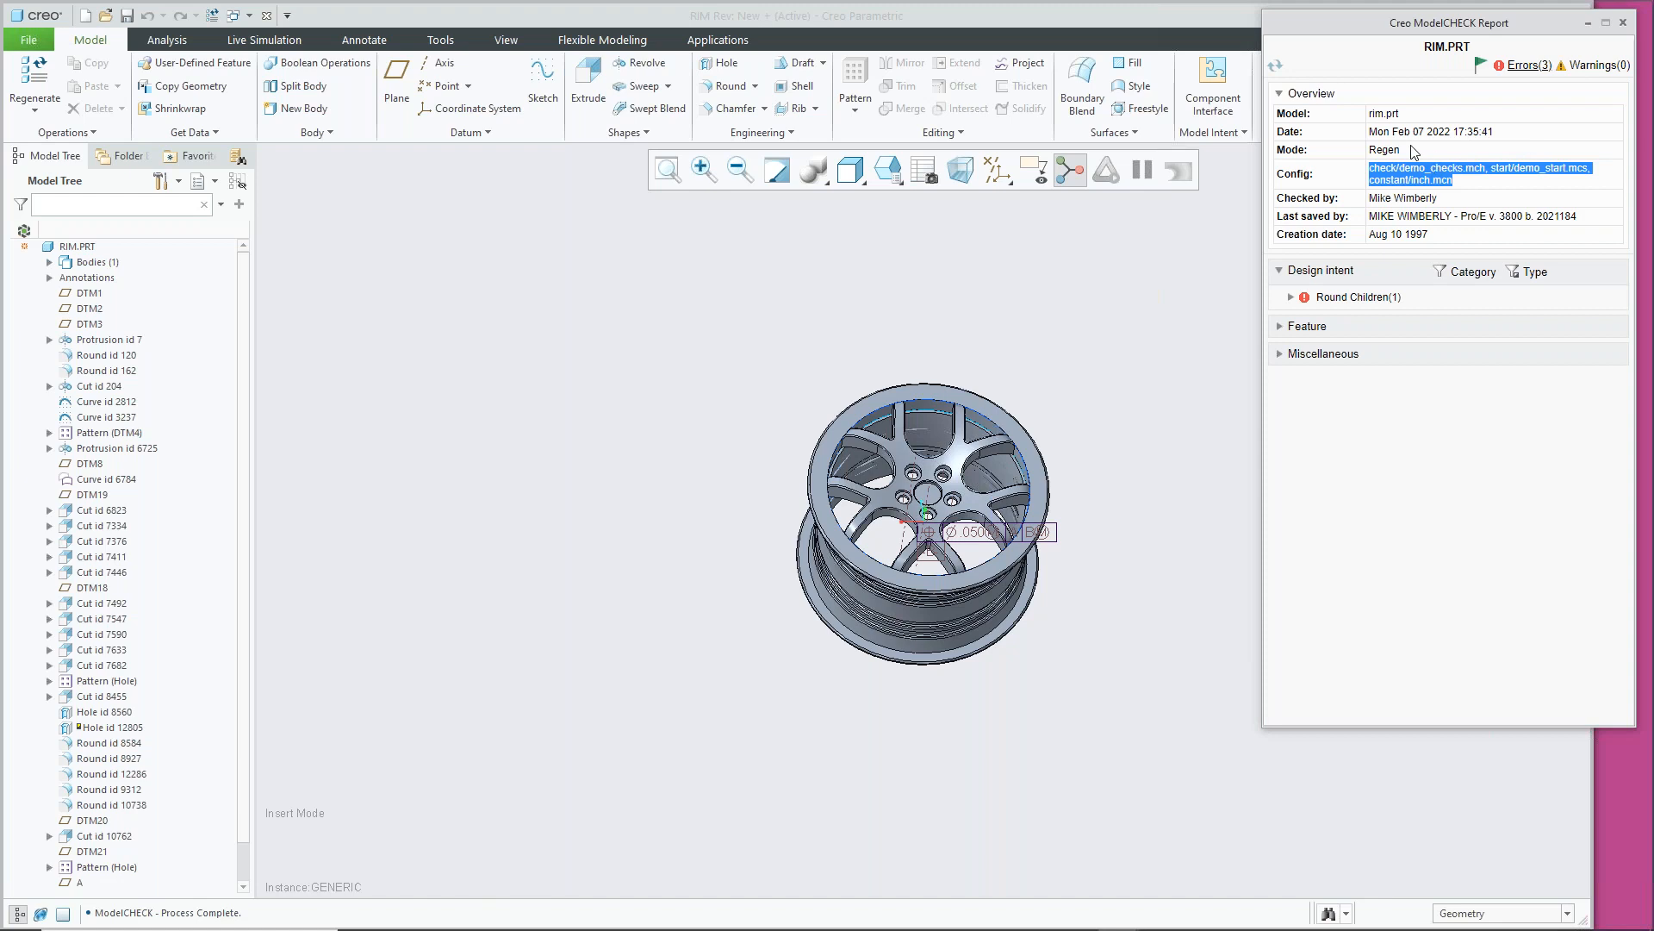
{"action": "left_click_drag", "start_coordinate": [1413, 152], "coordinate": [1369, 151]}
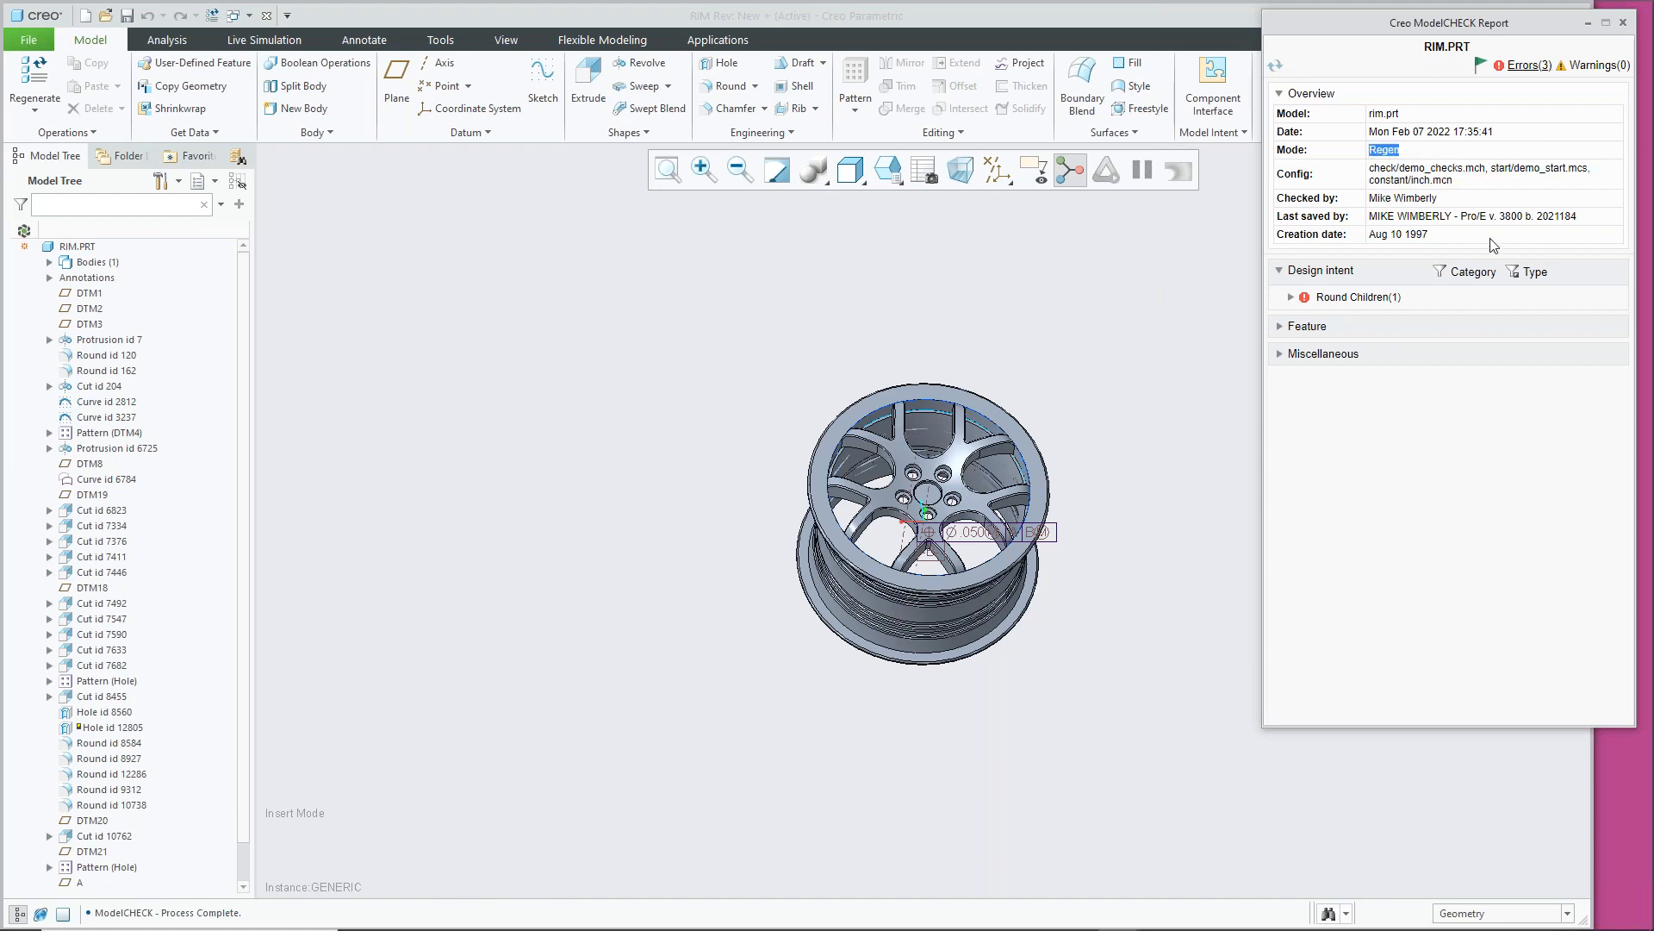
{"action": "left_click", "coordinate": [1456, 154]}
{"action": "left_click", "coordinate": [1281, 94]}
Inspect the Round Children, feature and edge-reference error details, then close the report
{"action": "left_click", "coordinate": [1313, 155]}
{"action": "left_click", "coordinate": [1287, 294]}
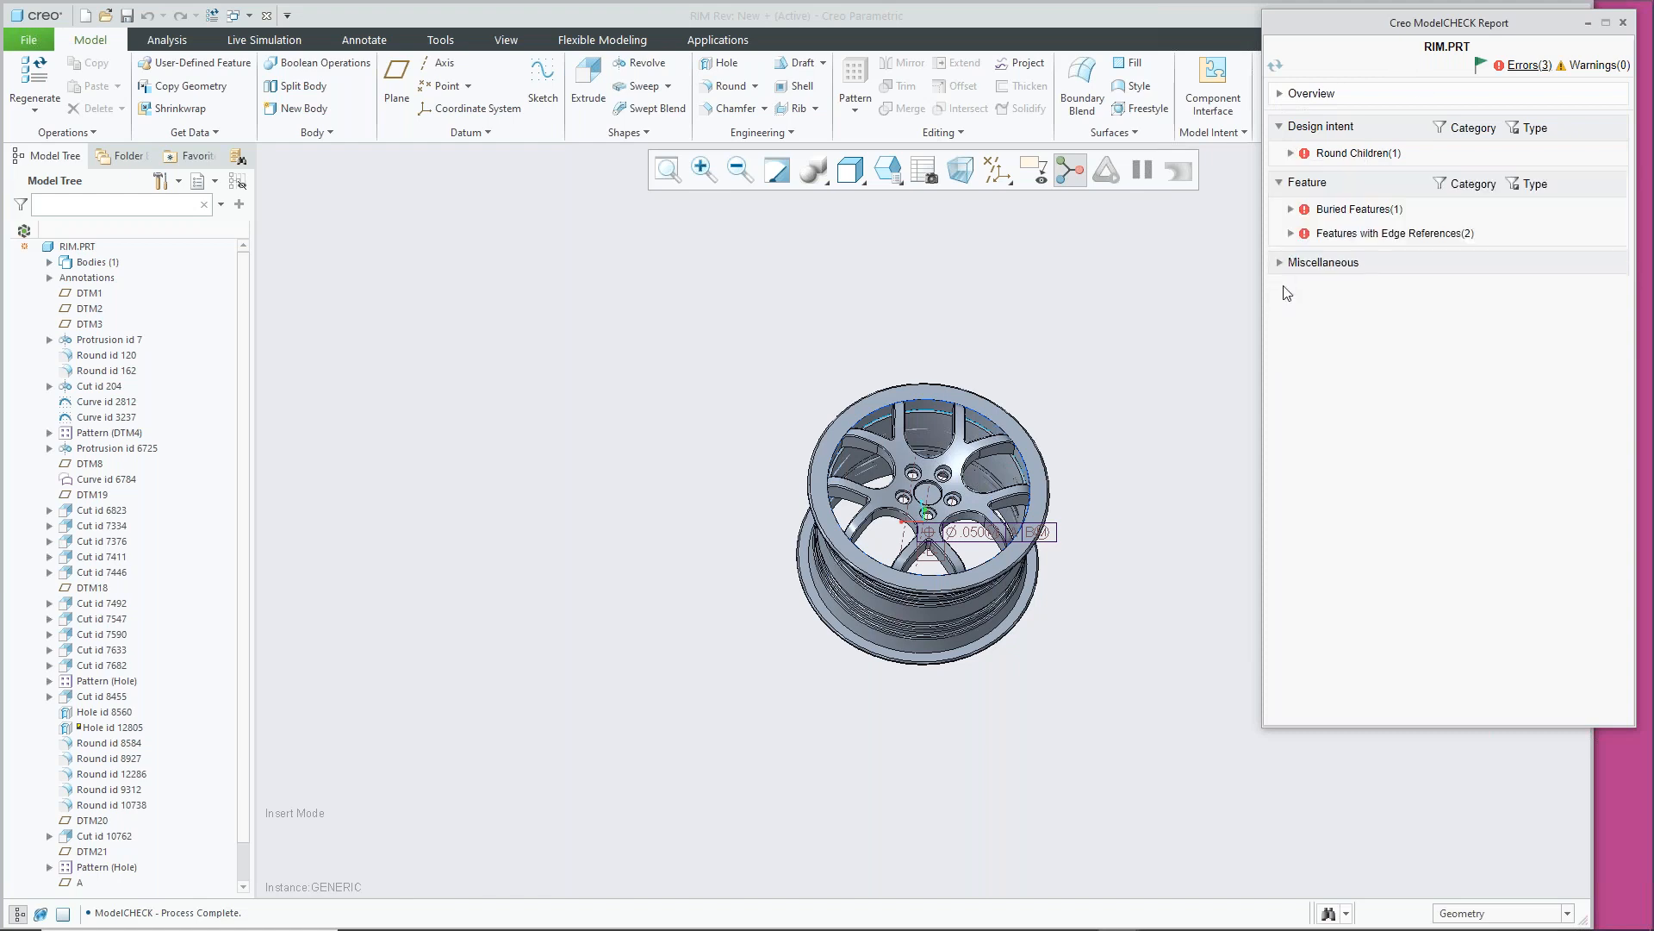
{"action": "left_click", "coordinate": [1280, 263]}
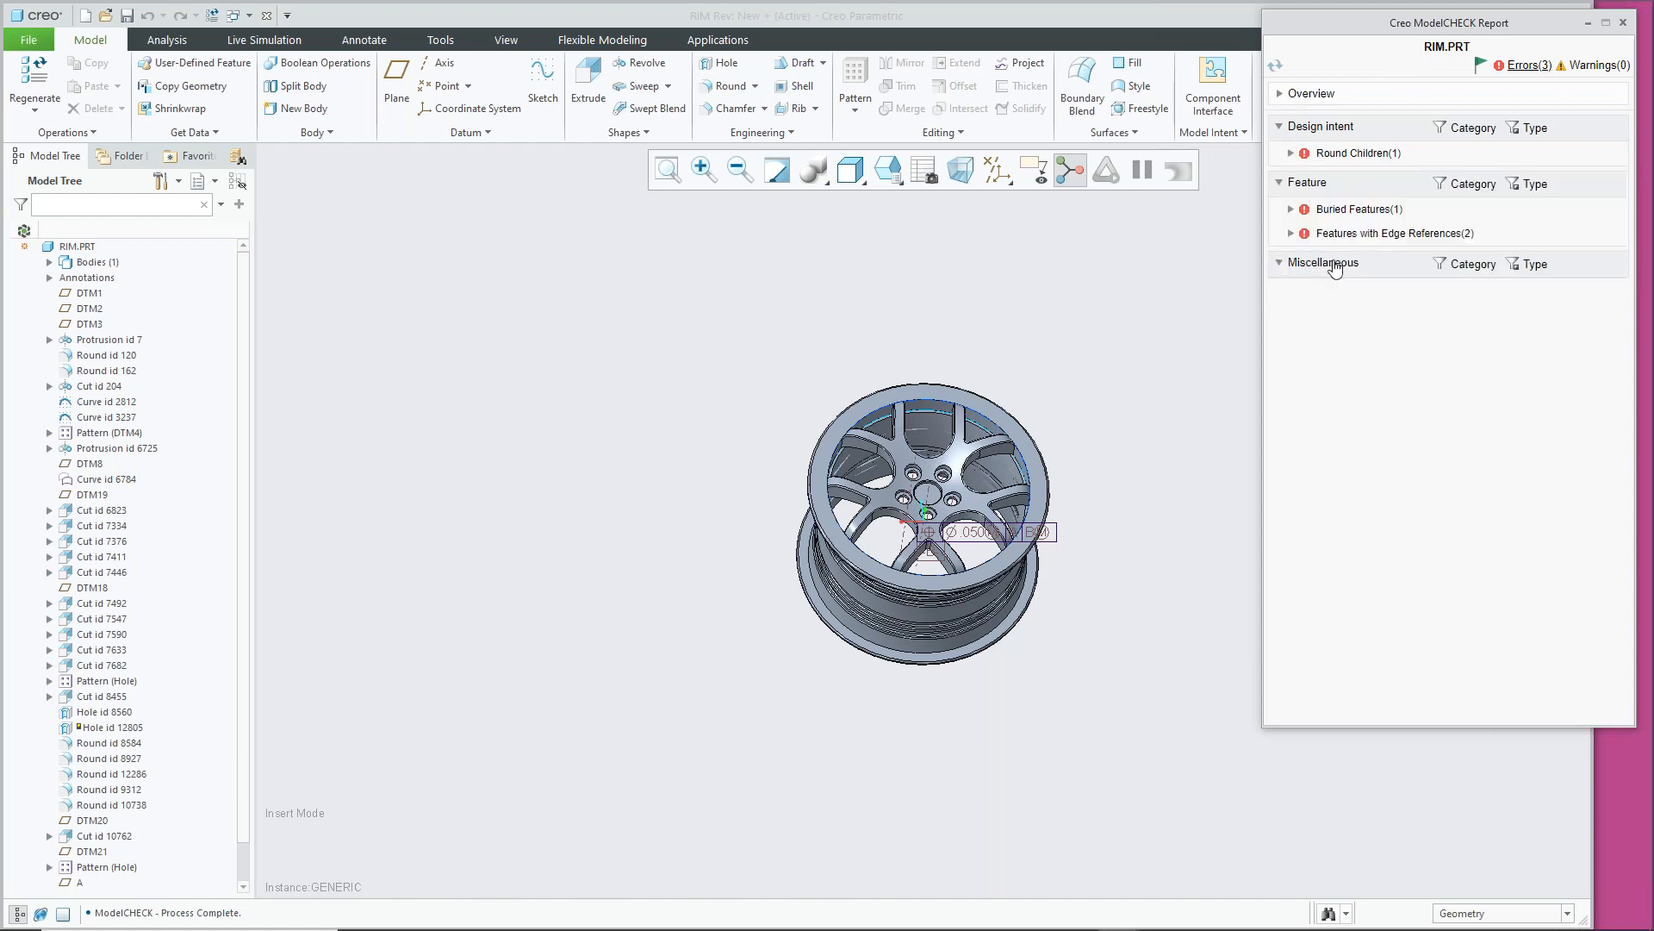
{"action": "left_click", "coordinate": [1289, 153]}
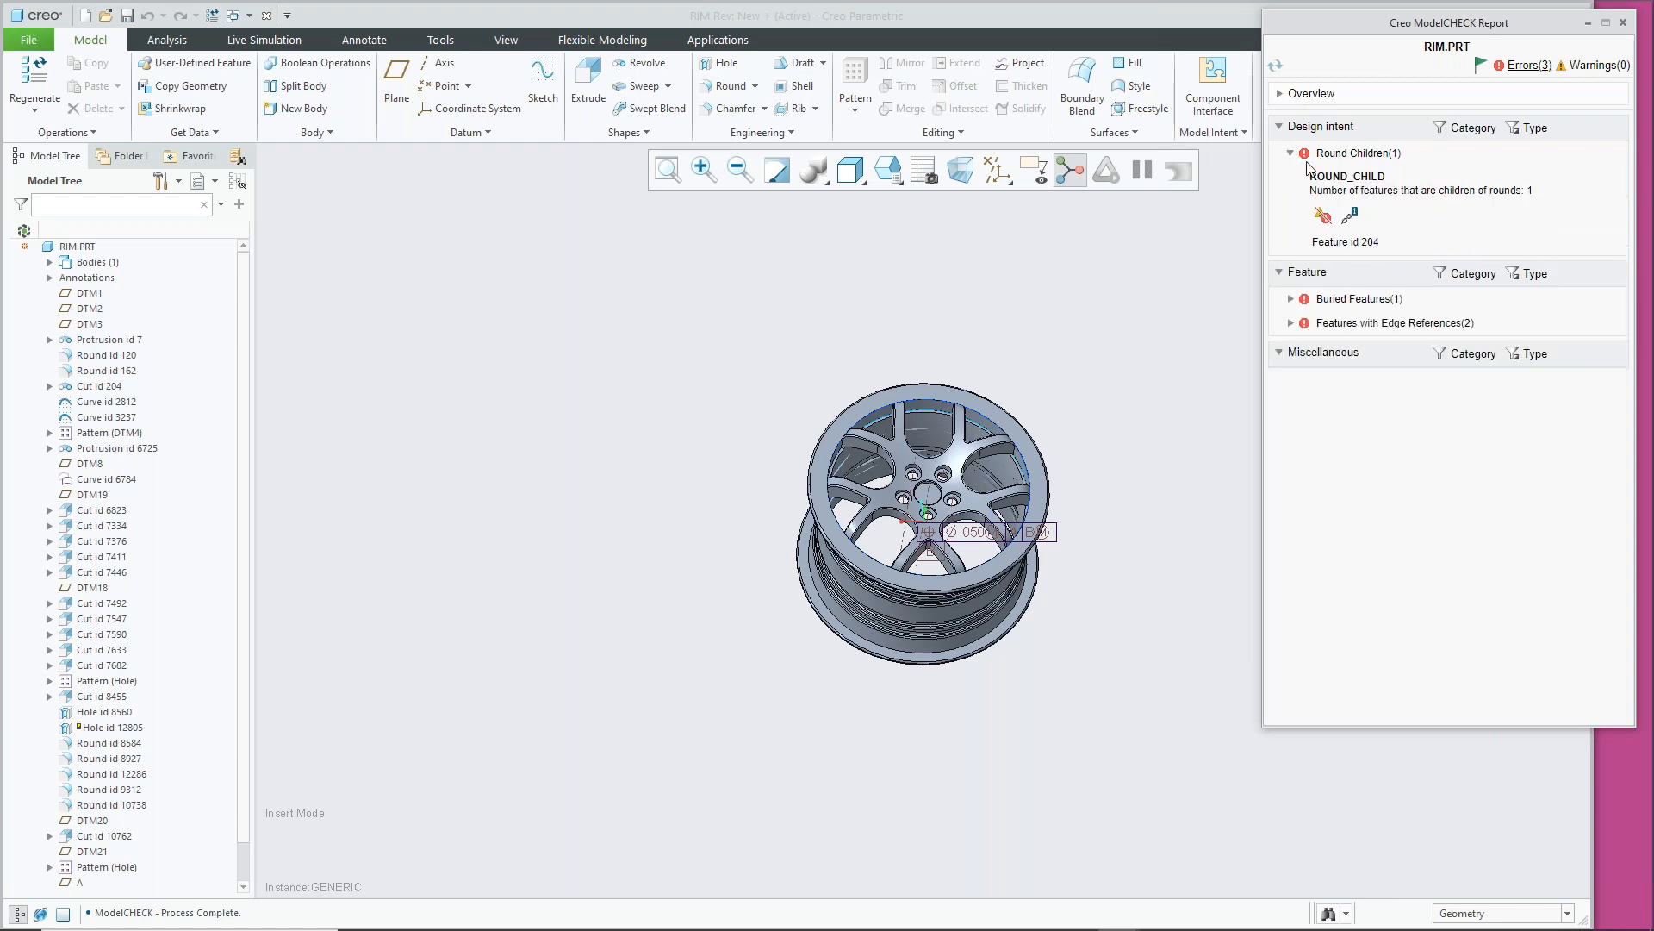
{"action": "left_click", "coordinate": [1291, 323]}
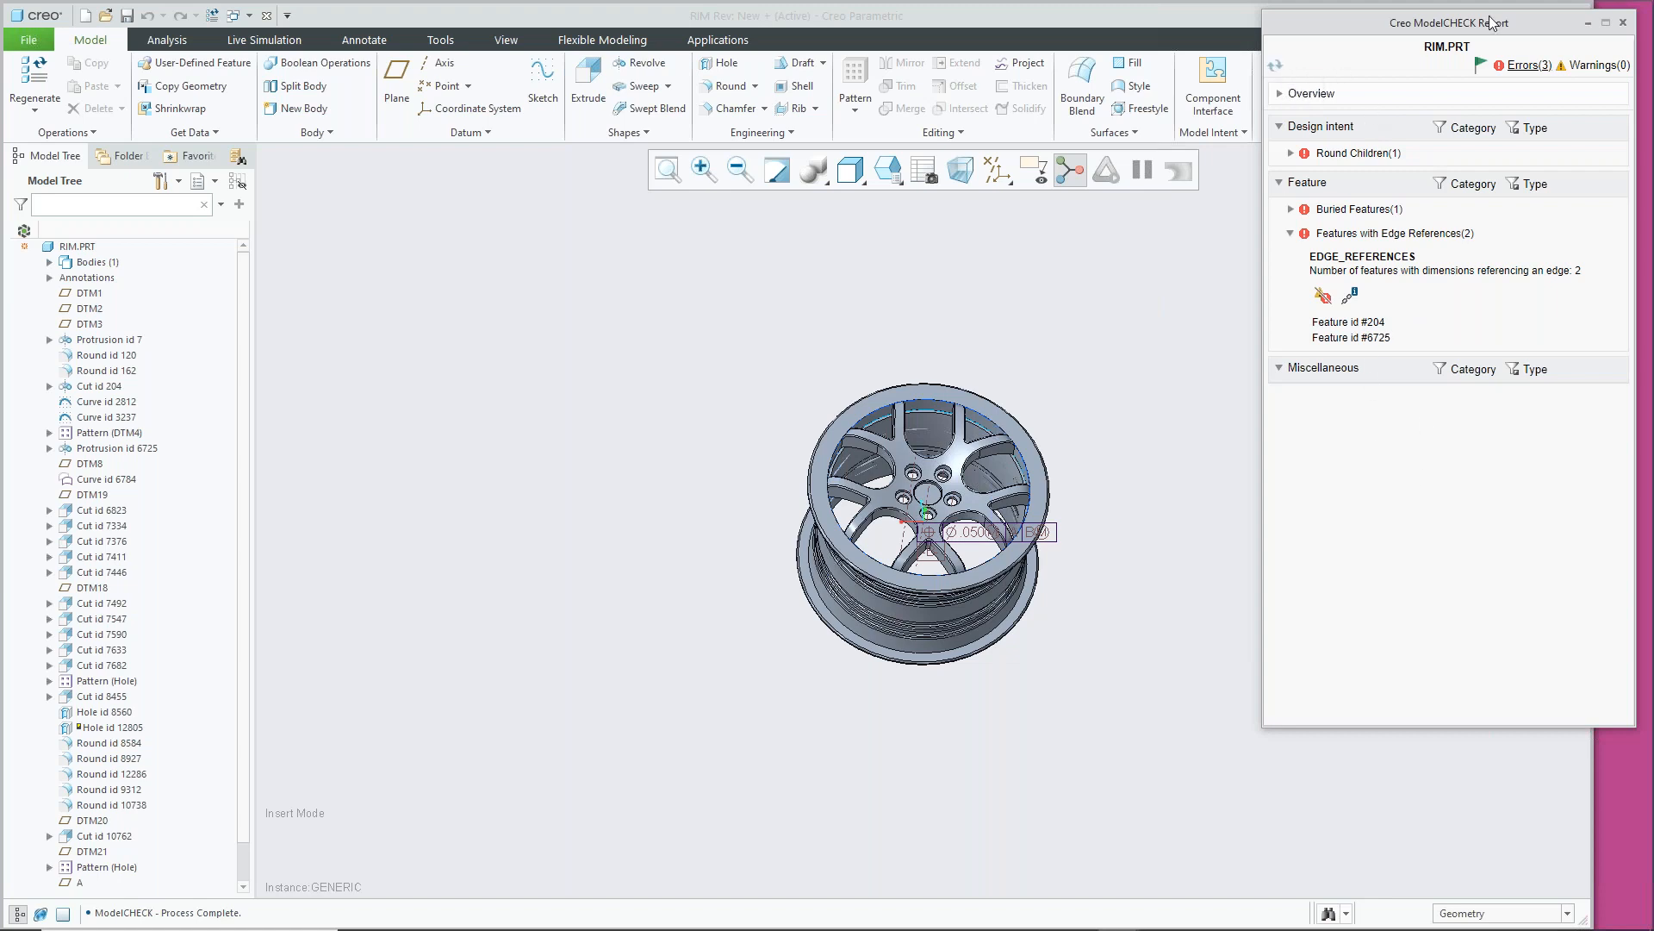
{"action": "left_click", "coordinate": [1624, 22]}
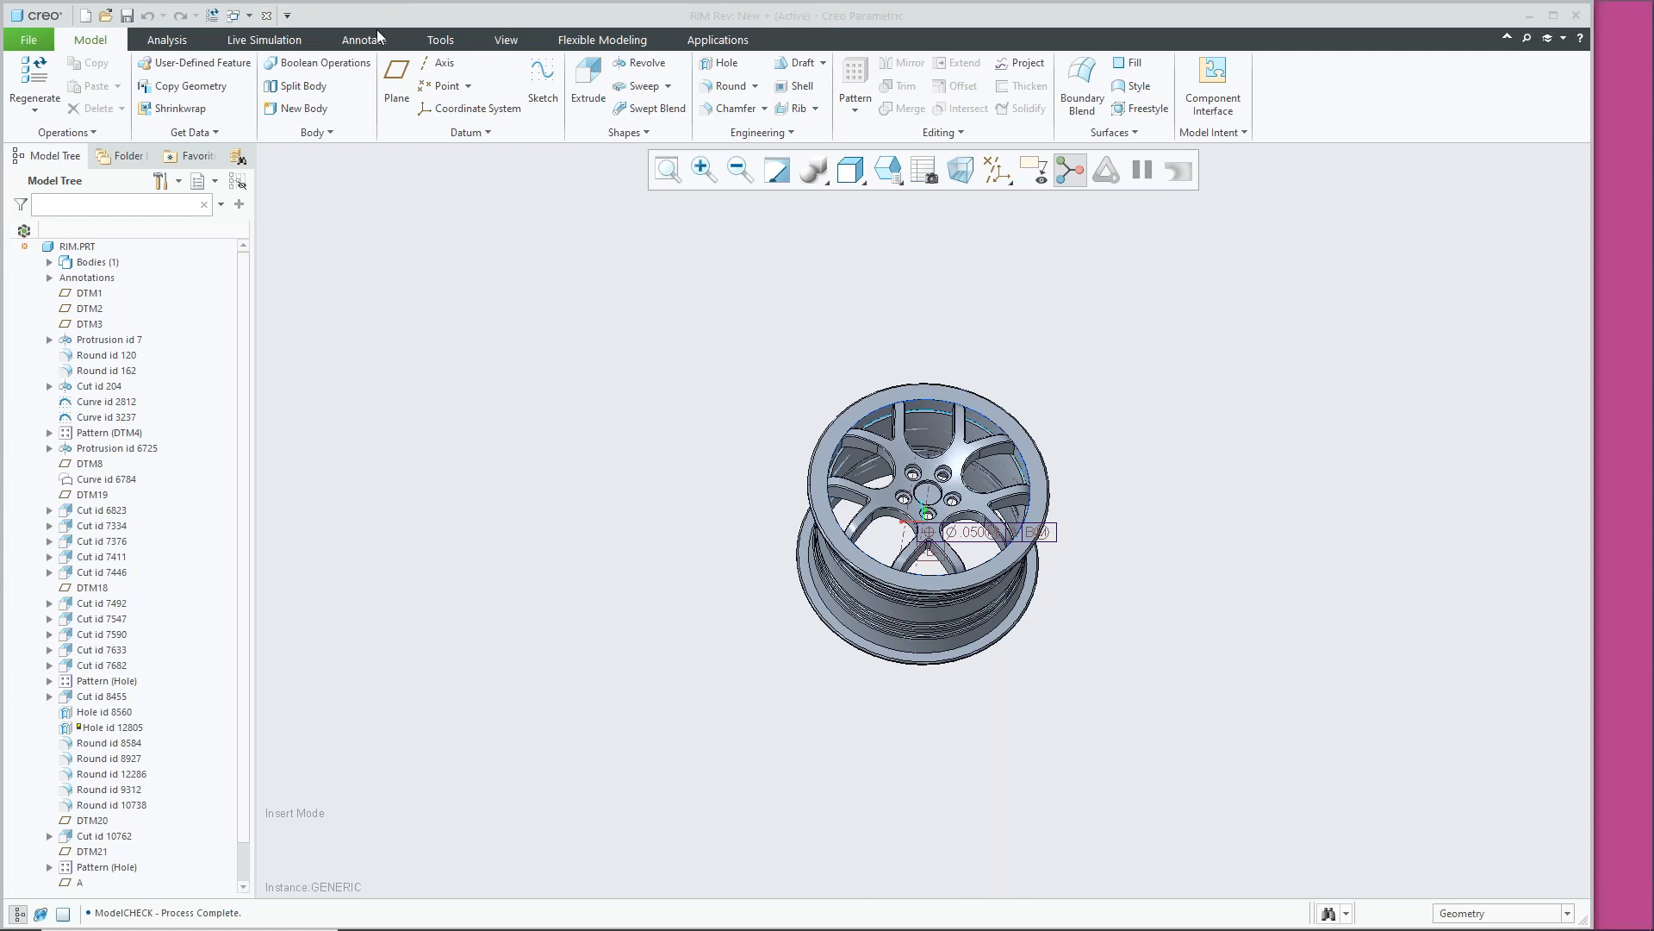
Switch to the WHEEL.ASM window and run ModelCHECK Regenerate with Ctrl+G
{"action": "left_click", "coordinate": [249, 15]}
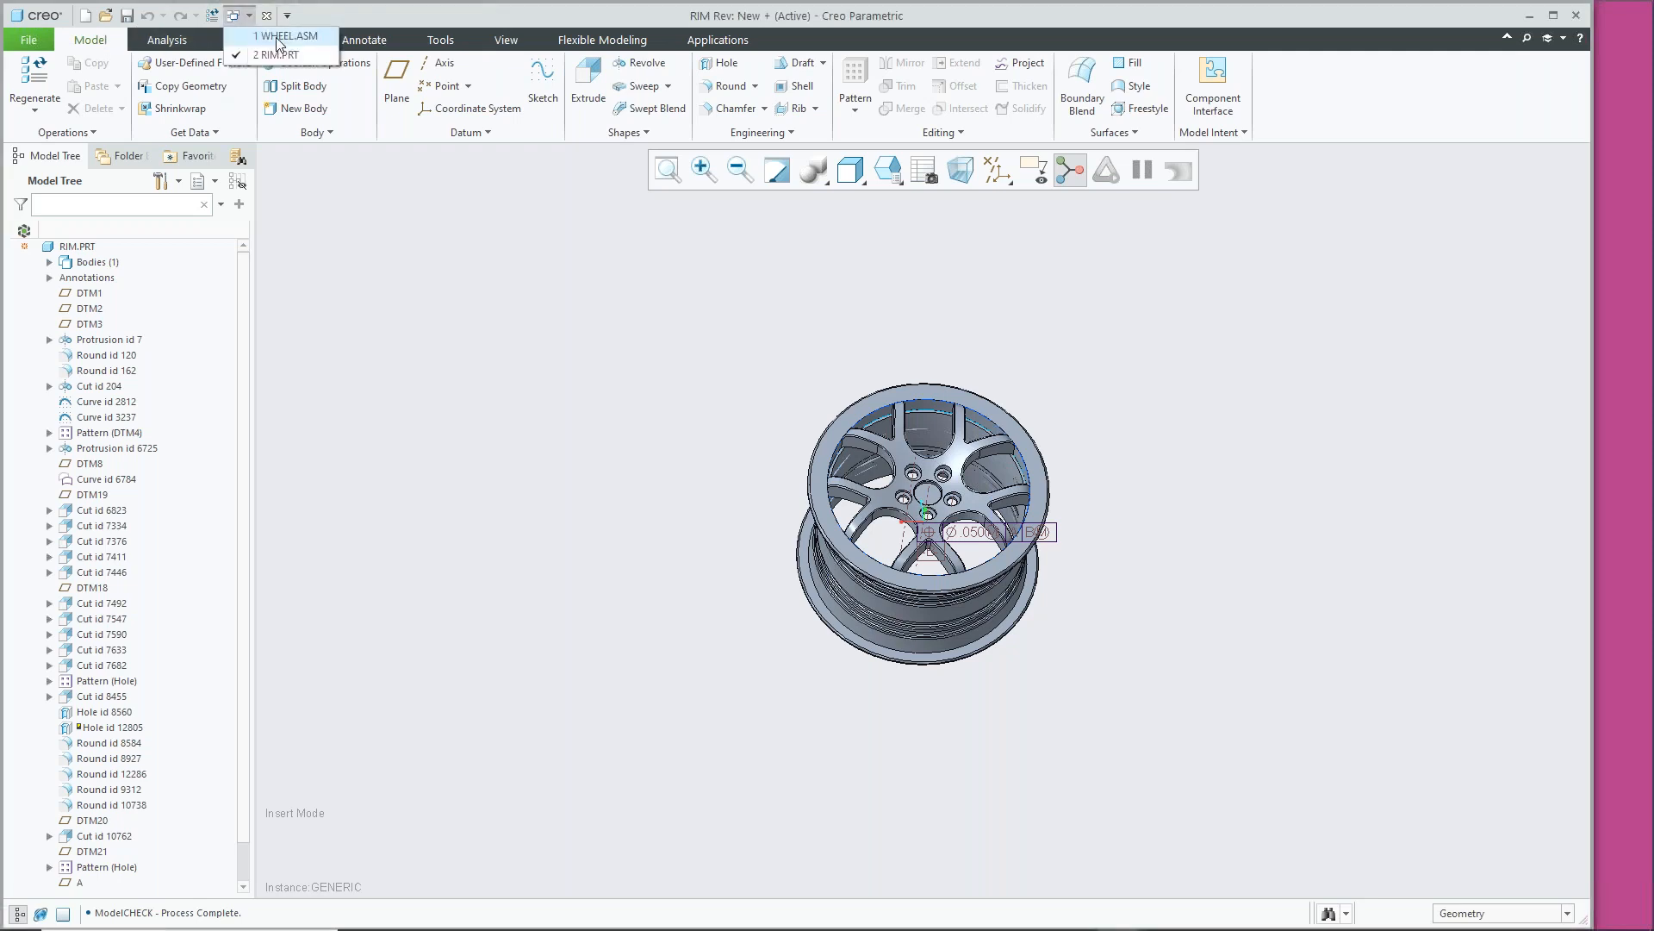
{"action": "left_click", "coordinate": [279, 37]}
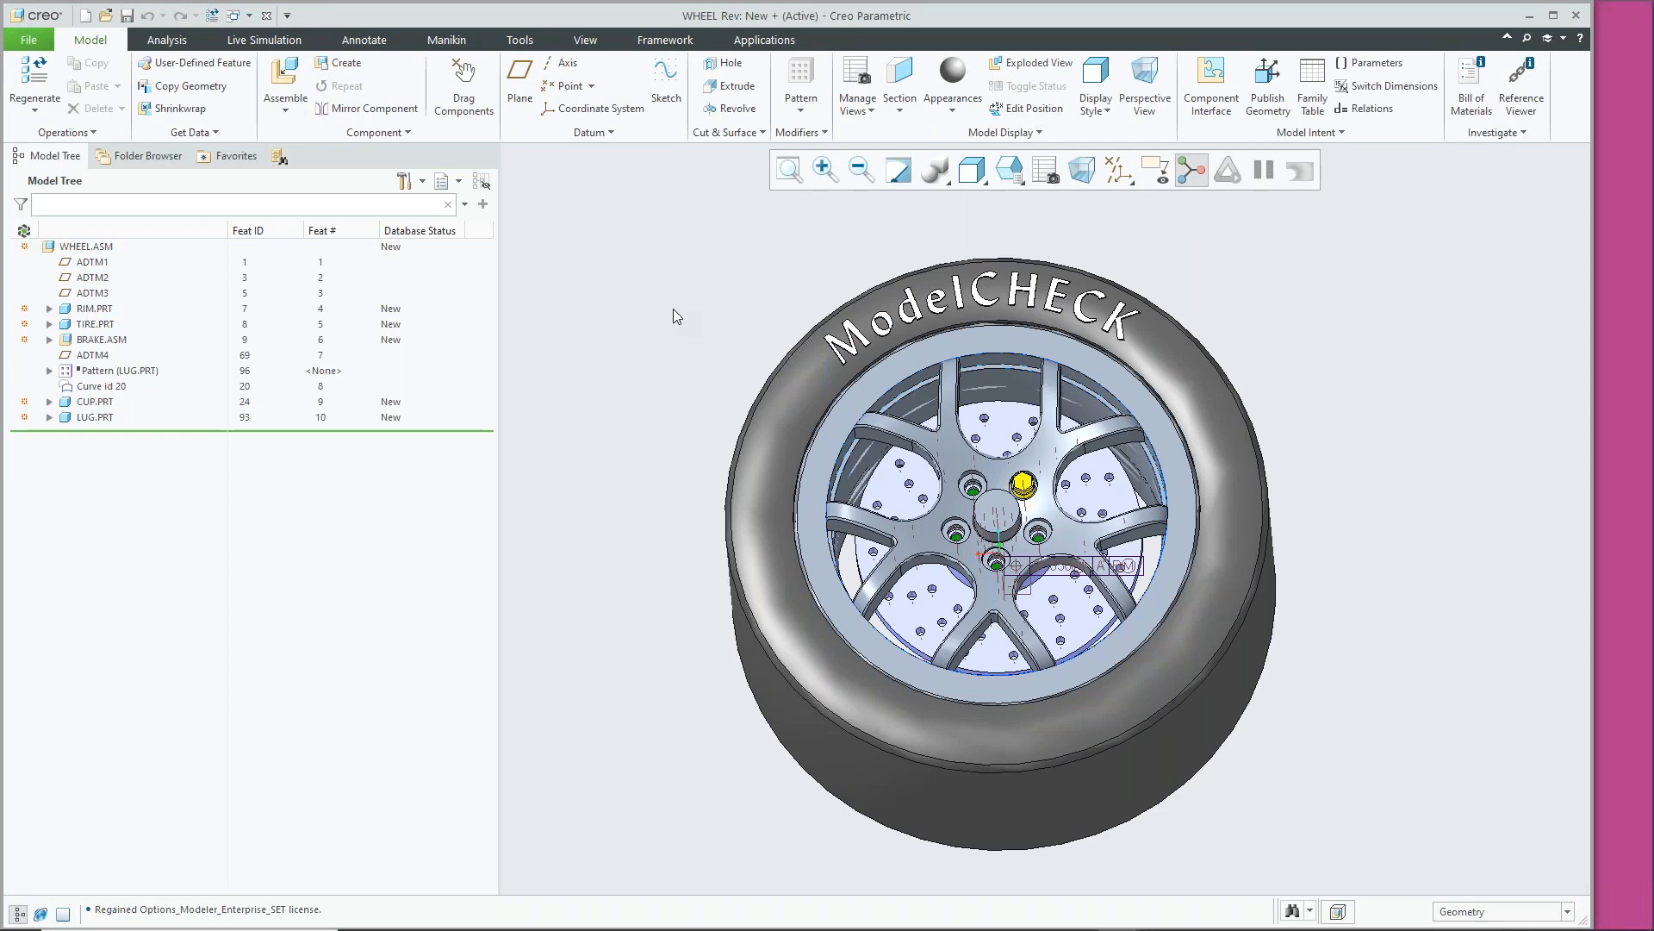
{"action": "key", "text": "ctrl+g"}
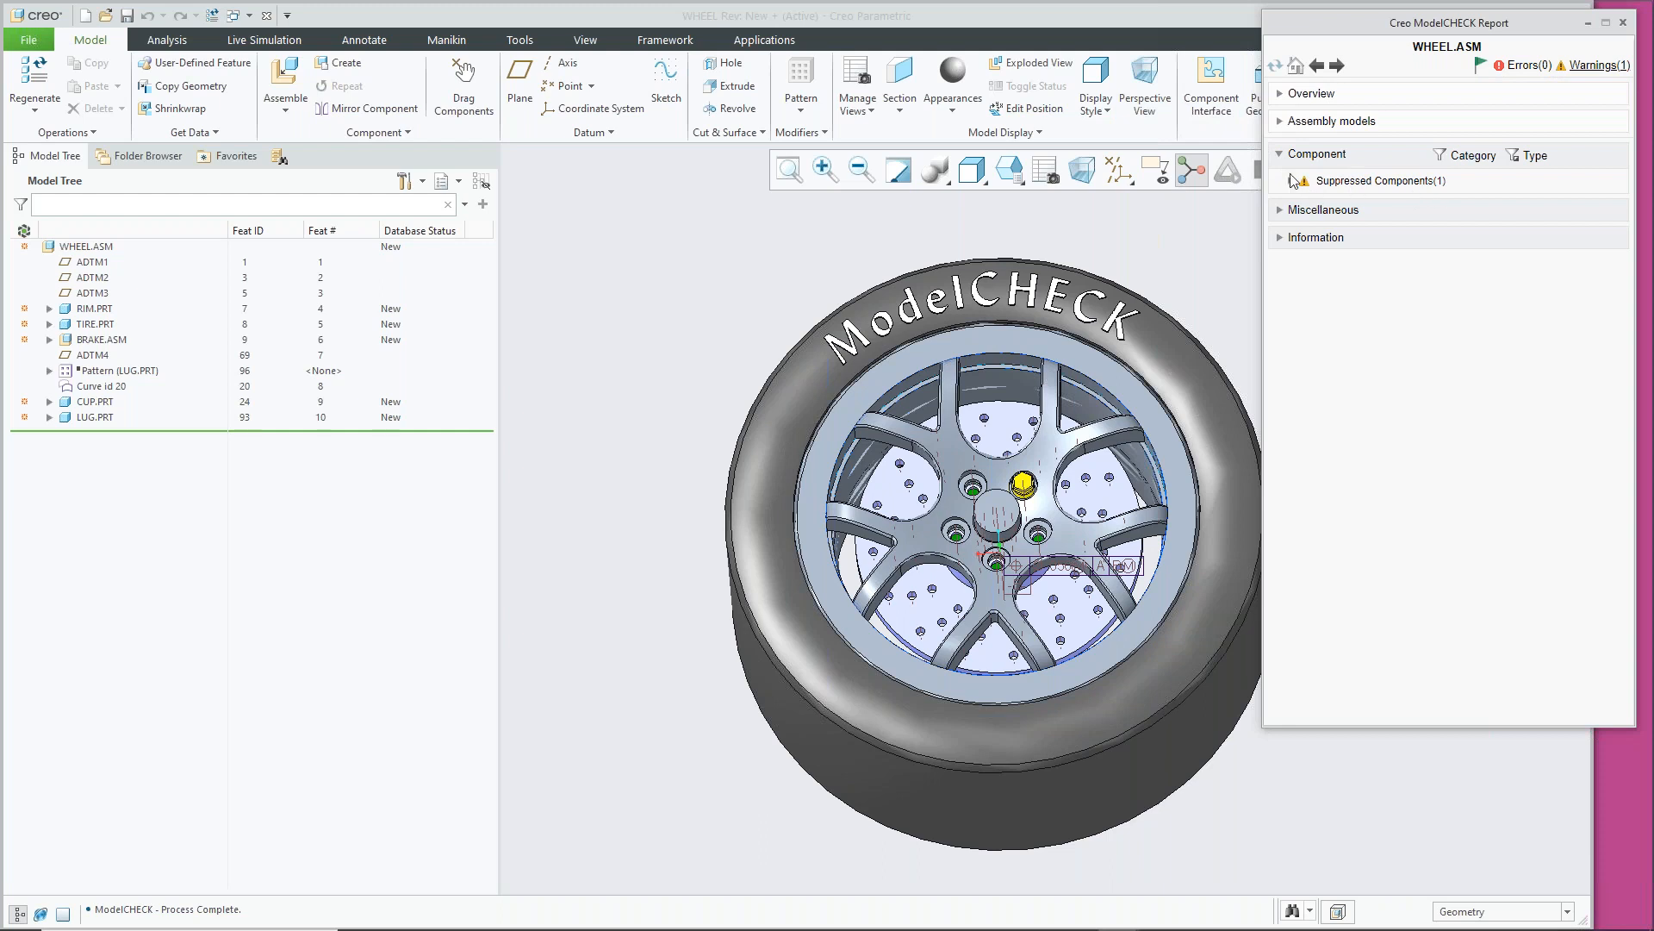
Check the overview, then the Information counts: 10 parts and sub-assemblies, 10 unique
{"action": "left_click", "coordinate": [1283, 101]}
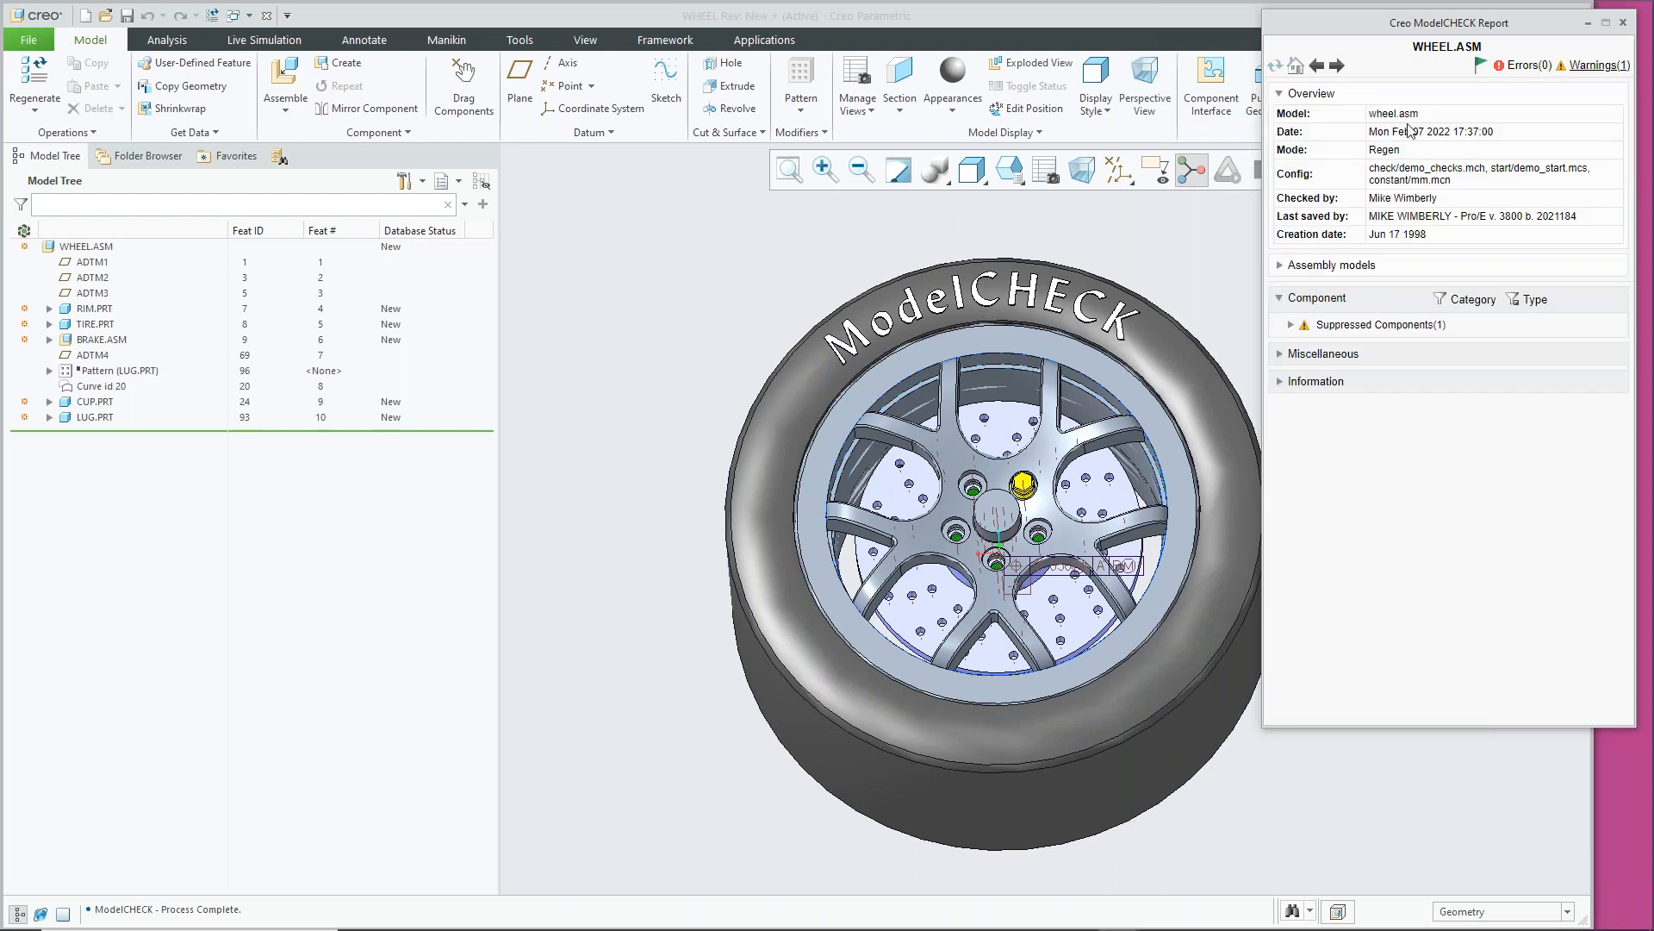
{"action": "left_click", "coordinate": [1283, 96]}
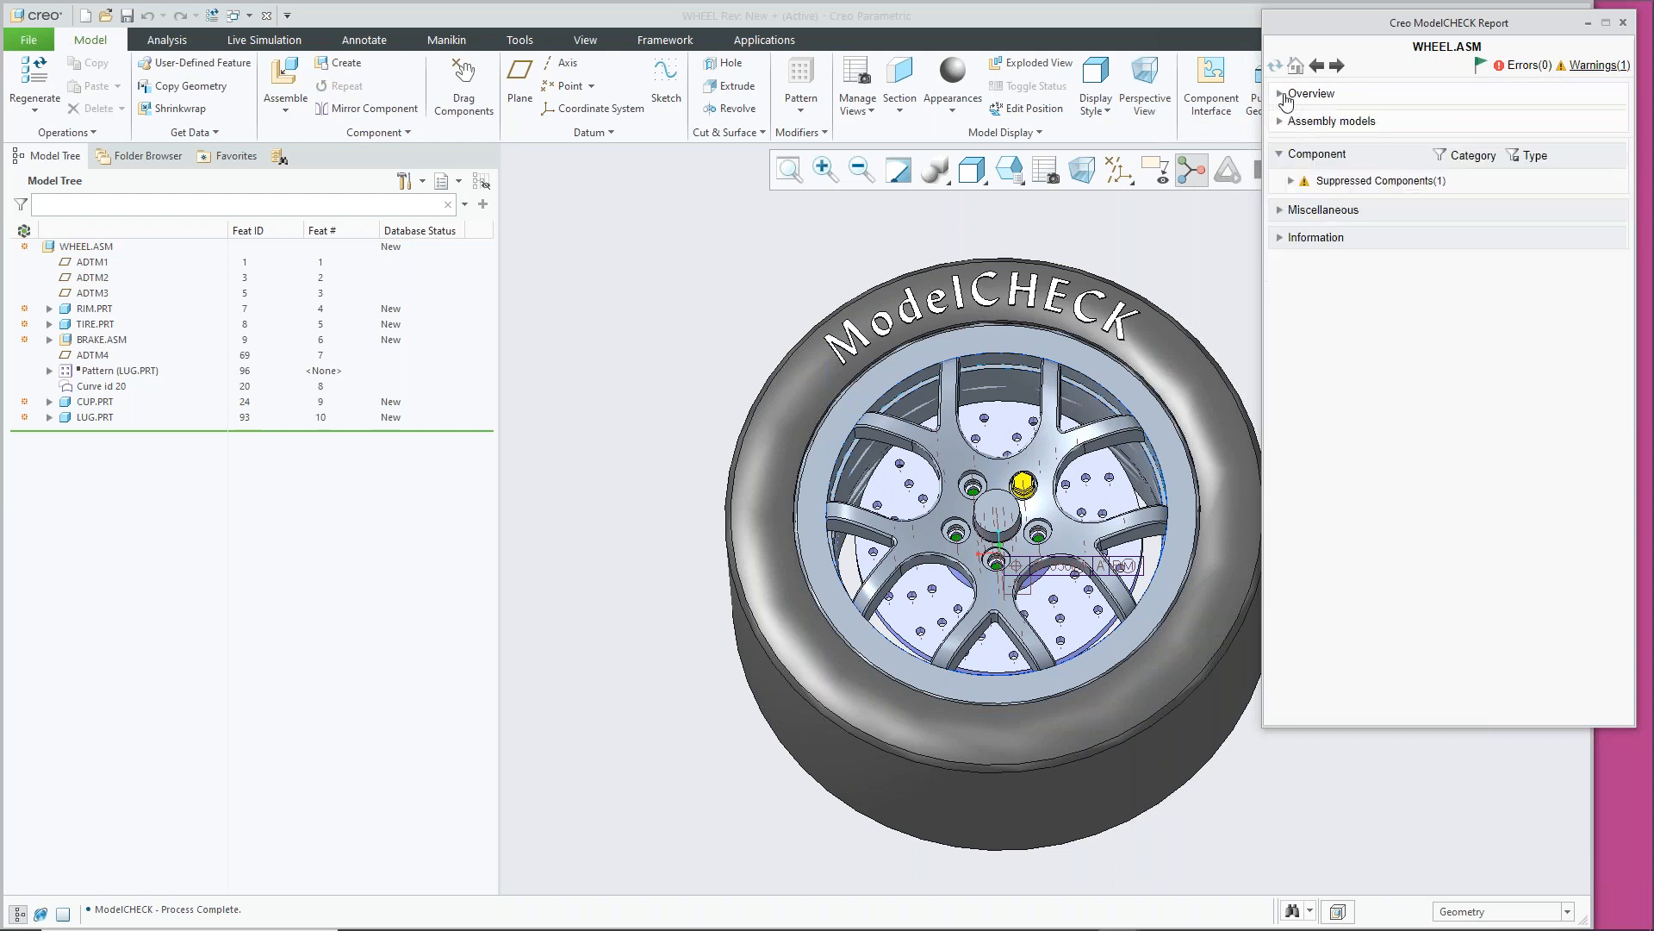
{"action": "left_click", "coordinate": [1281, 241]}
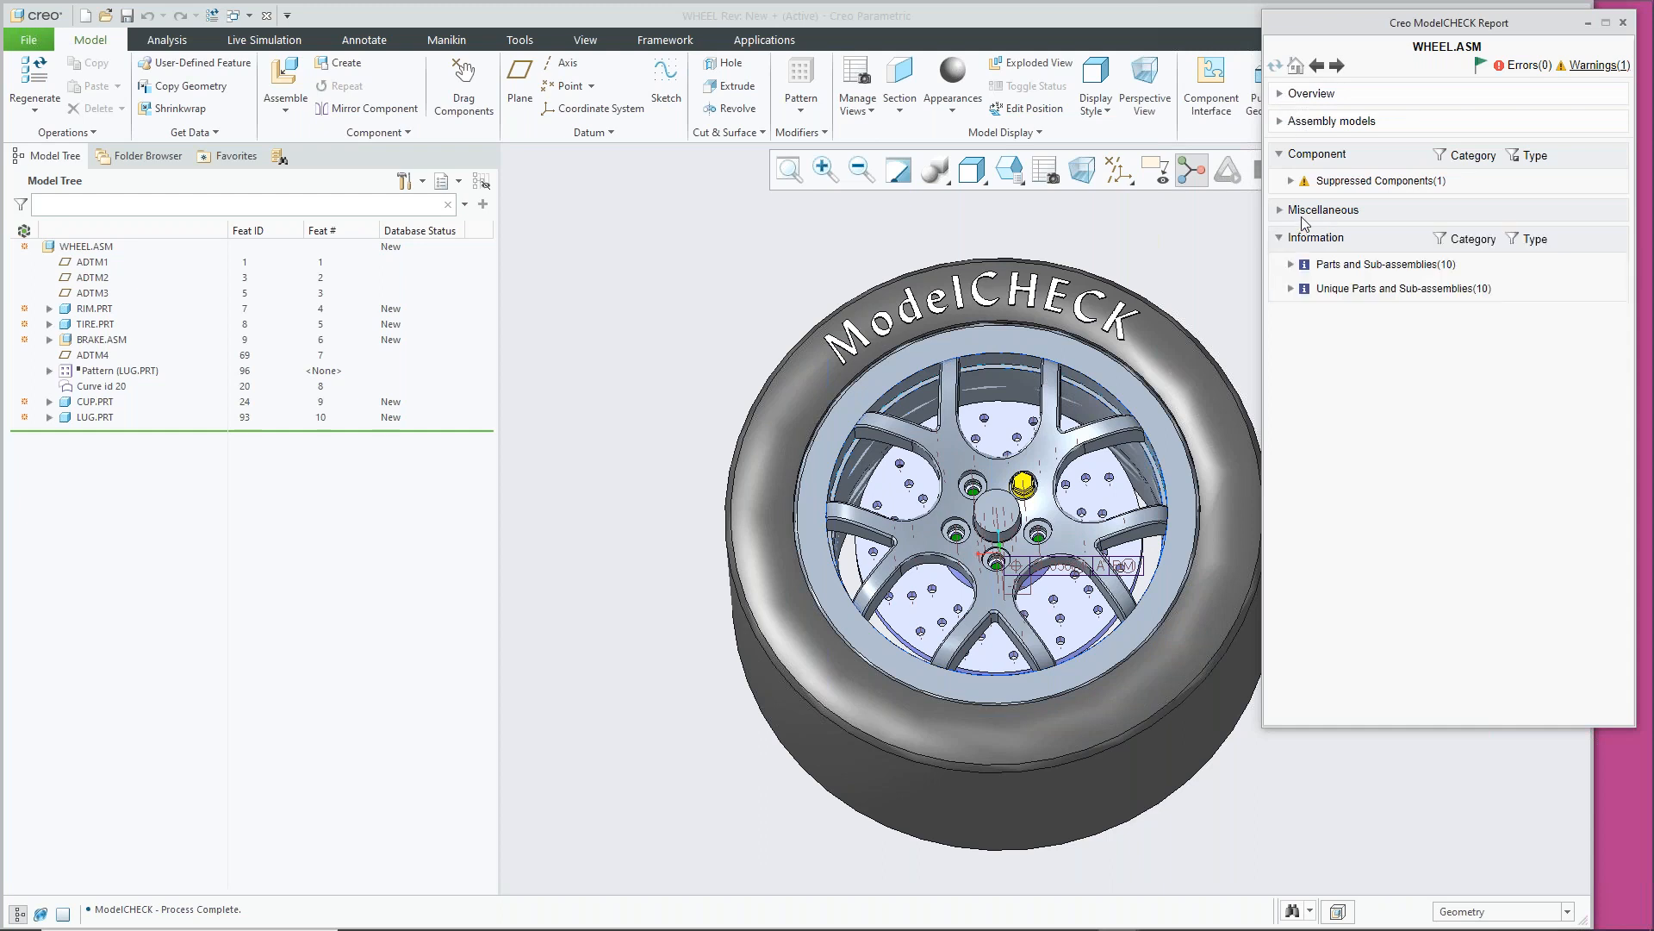
{"action": "left_click", "coordinate": [1292, 266]}
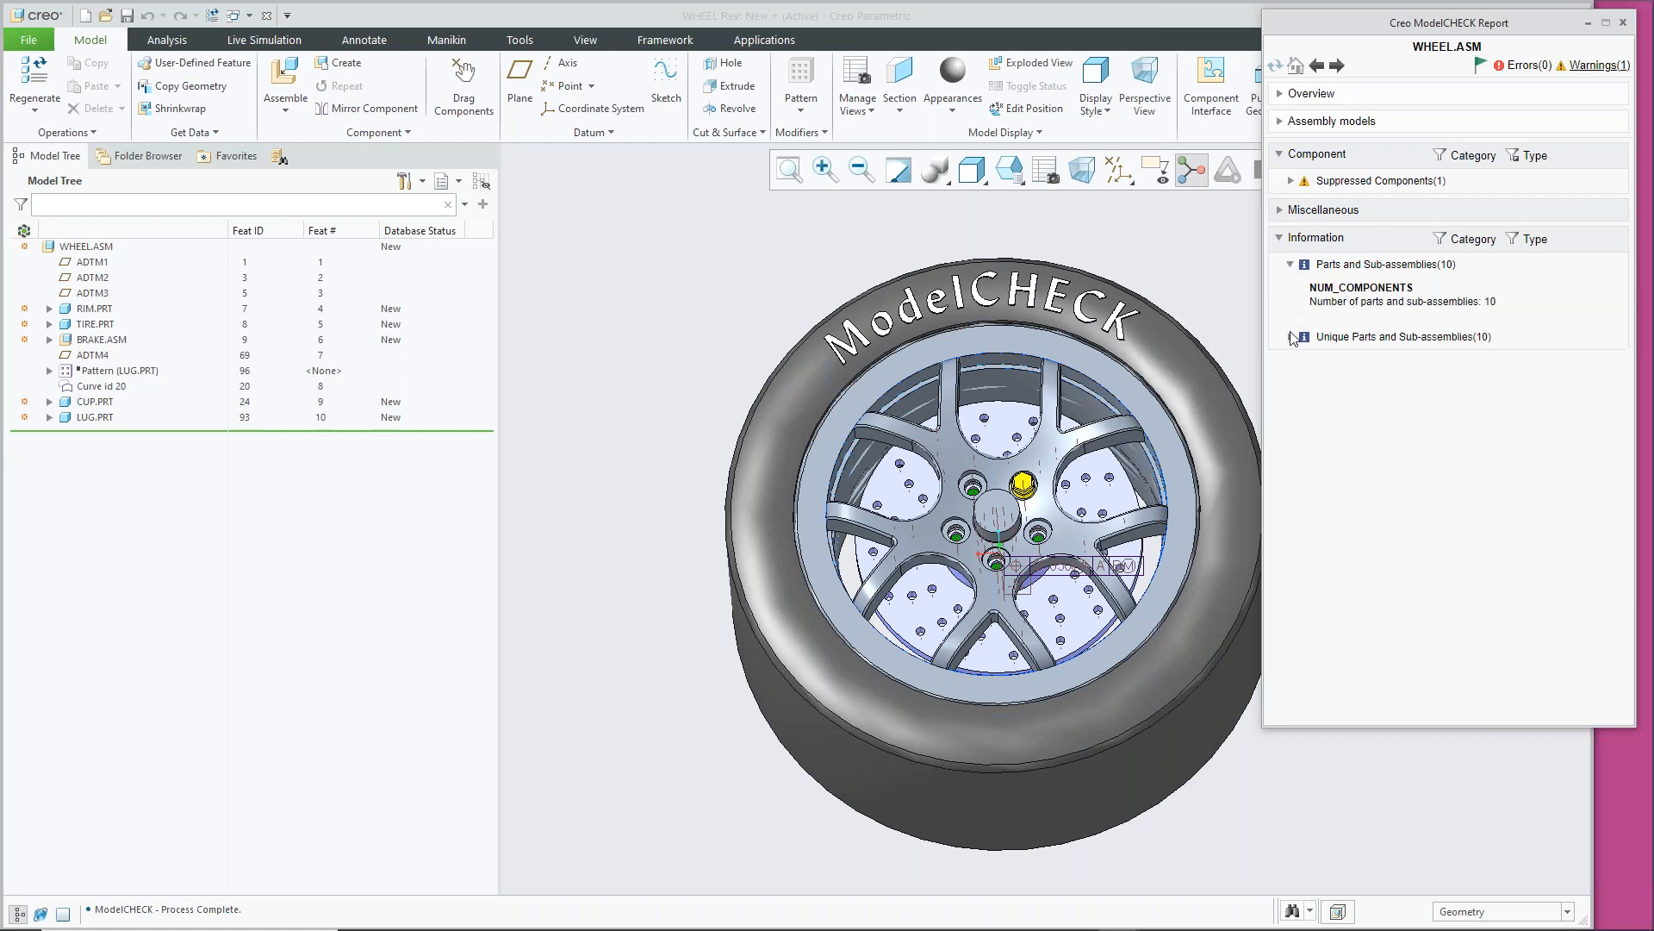
{"action": "left_click", "coordinate": [1291, 337]}
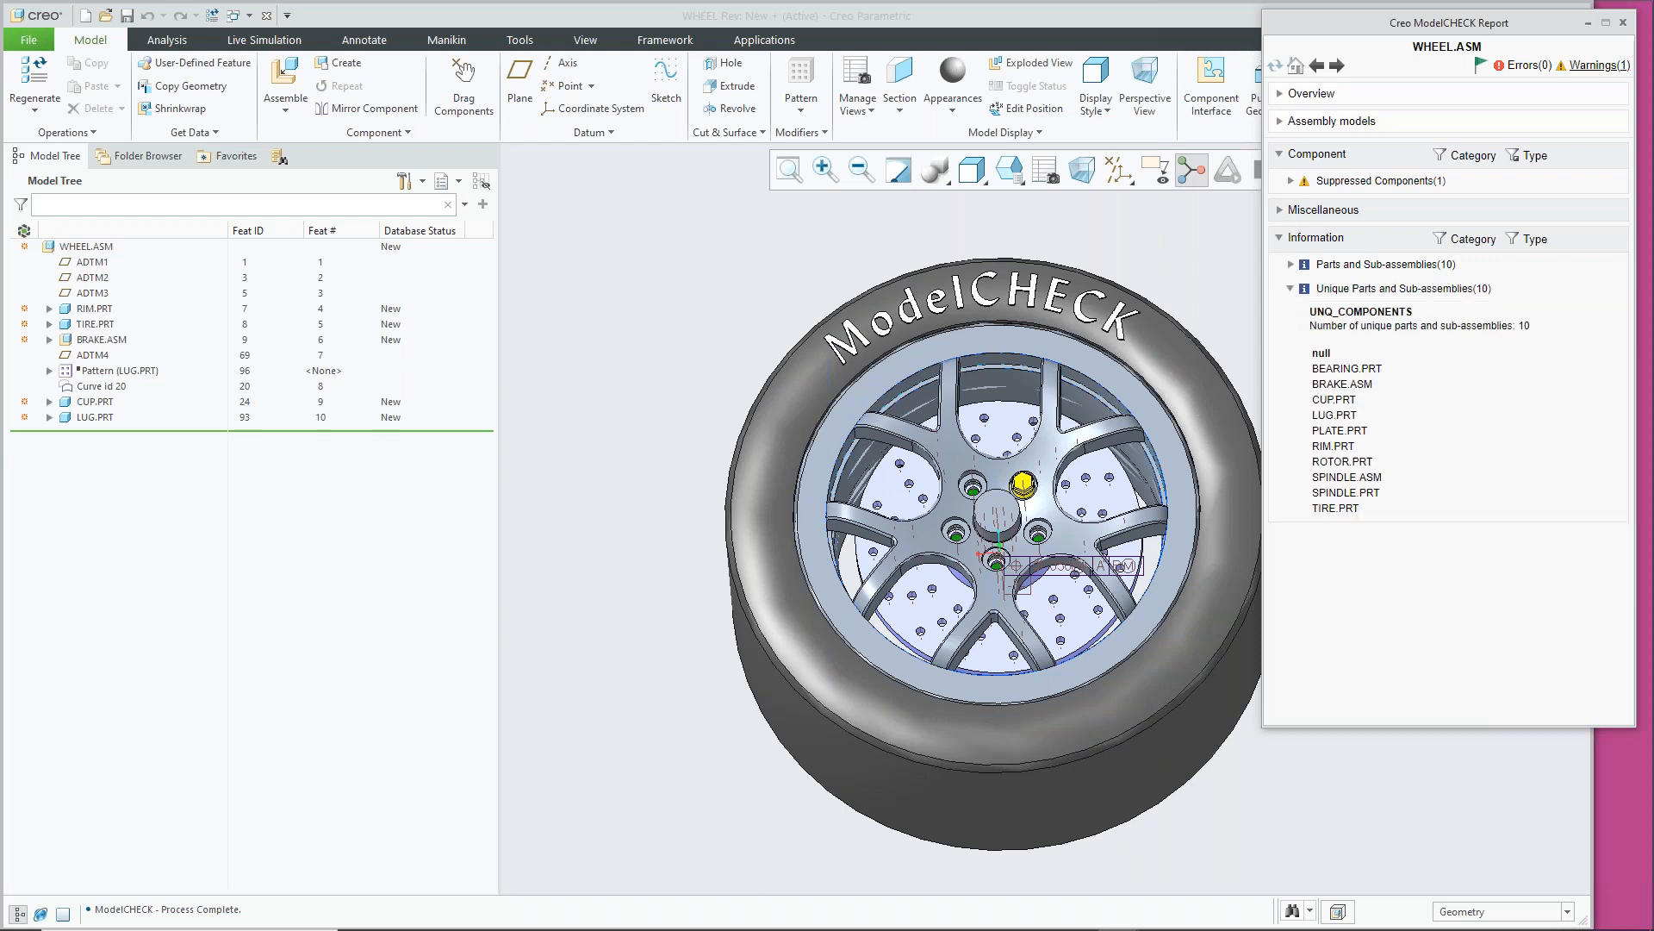
{"action": "left_click", "coordinate": [1292, 268]}
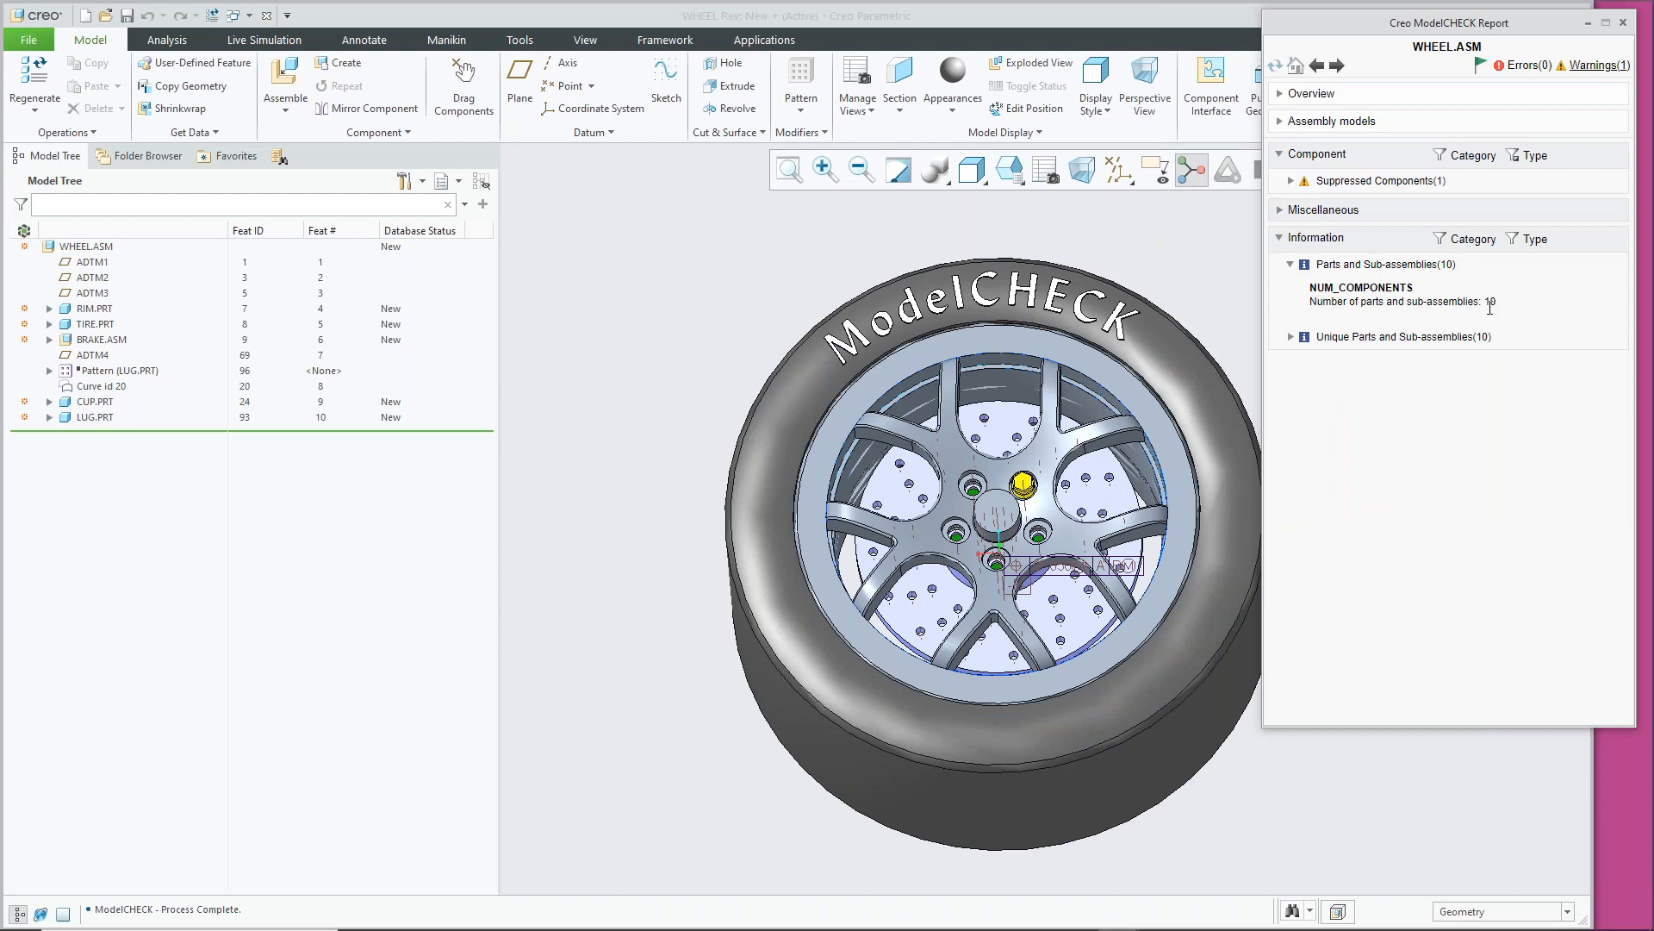
{"action": "left_click", "coordinate": [1292, 337]}
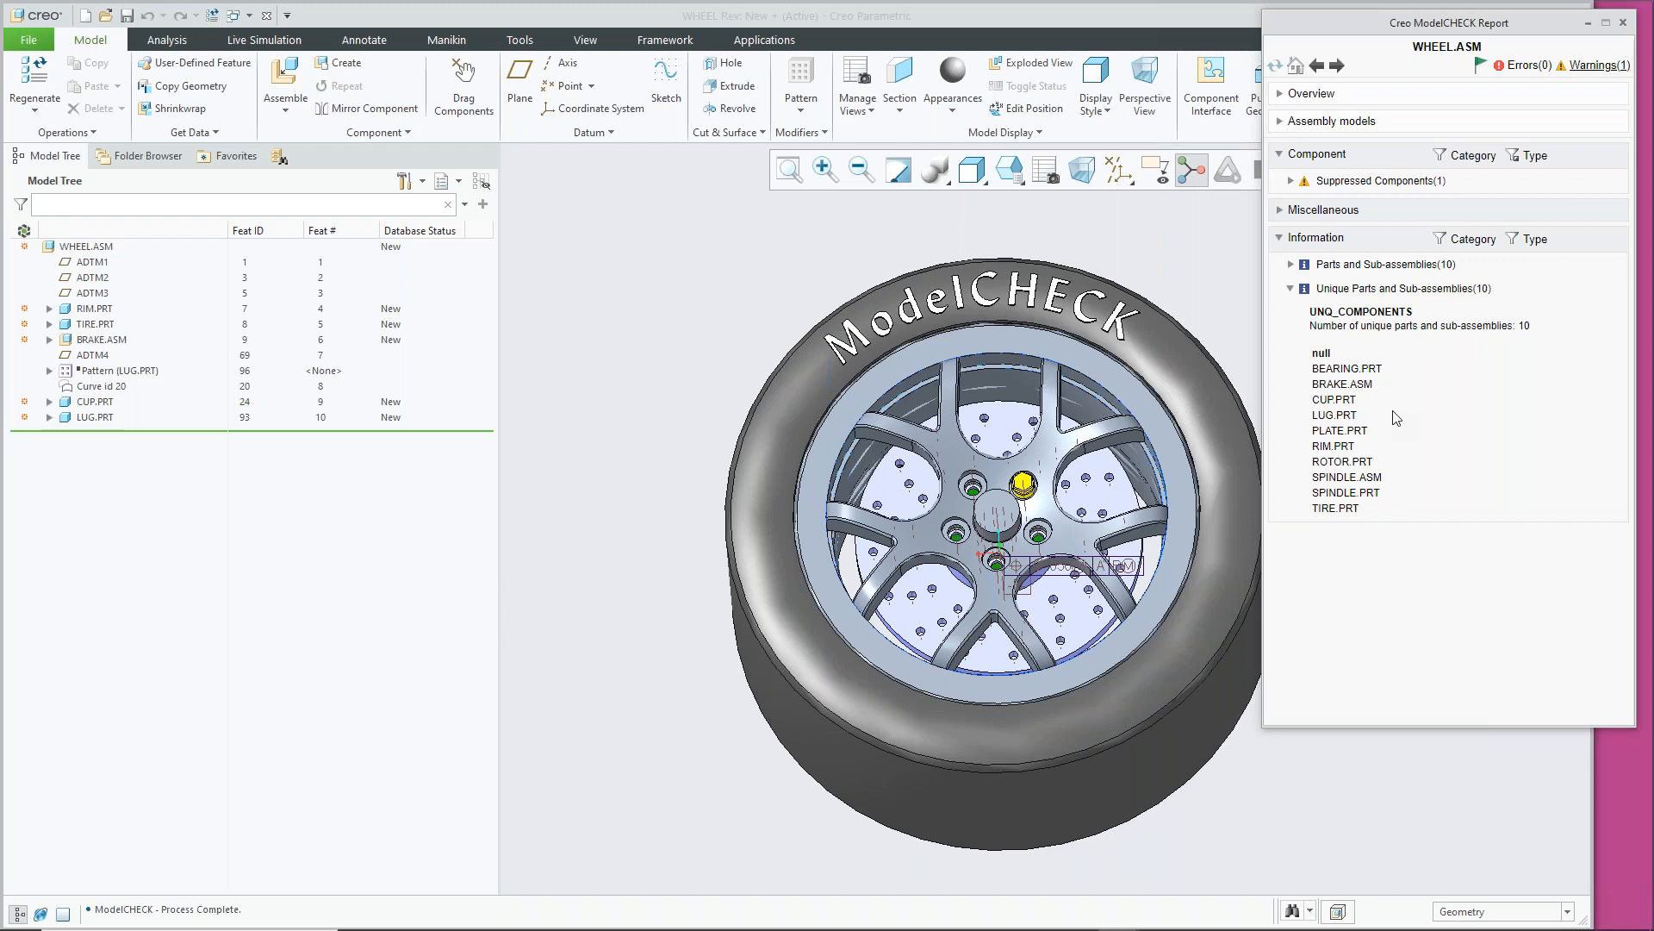
{"action": "left_click", "coordinate": [1291, 290]}
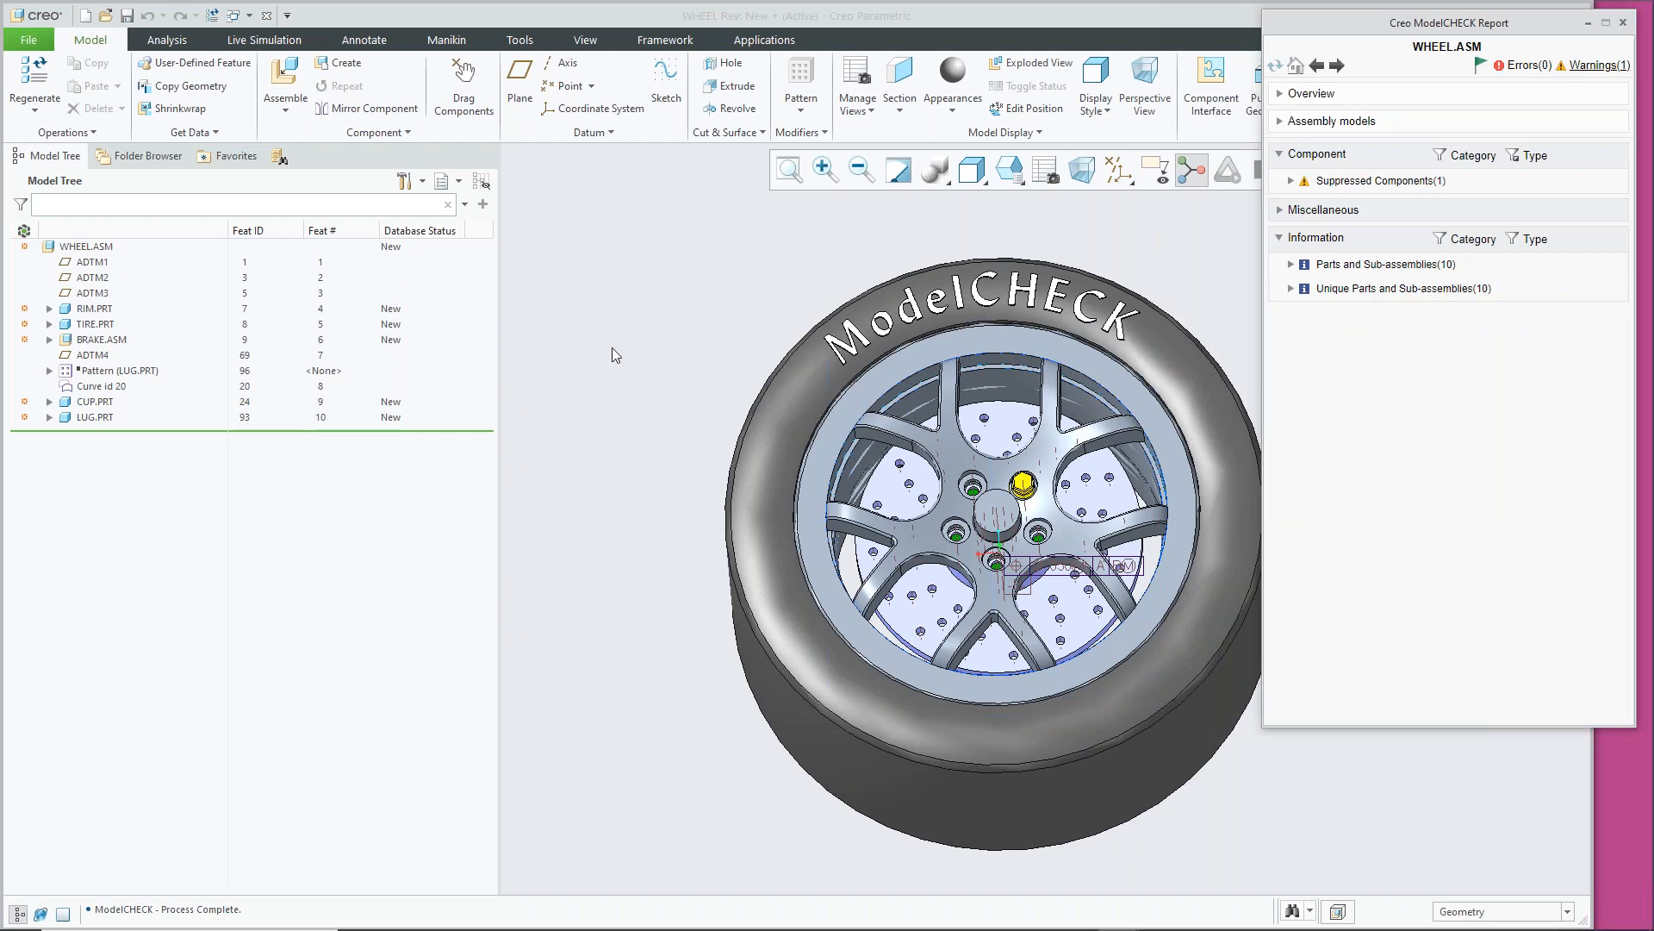
Pattern LUG.PRT to all five bolt holes and close the ModelCHECK report
{"action": "left_click", "coordinate": [97, 419]}
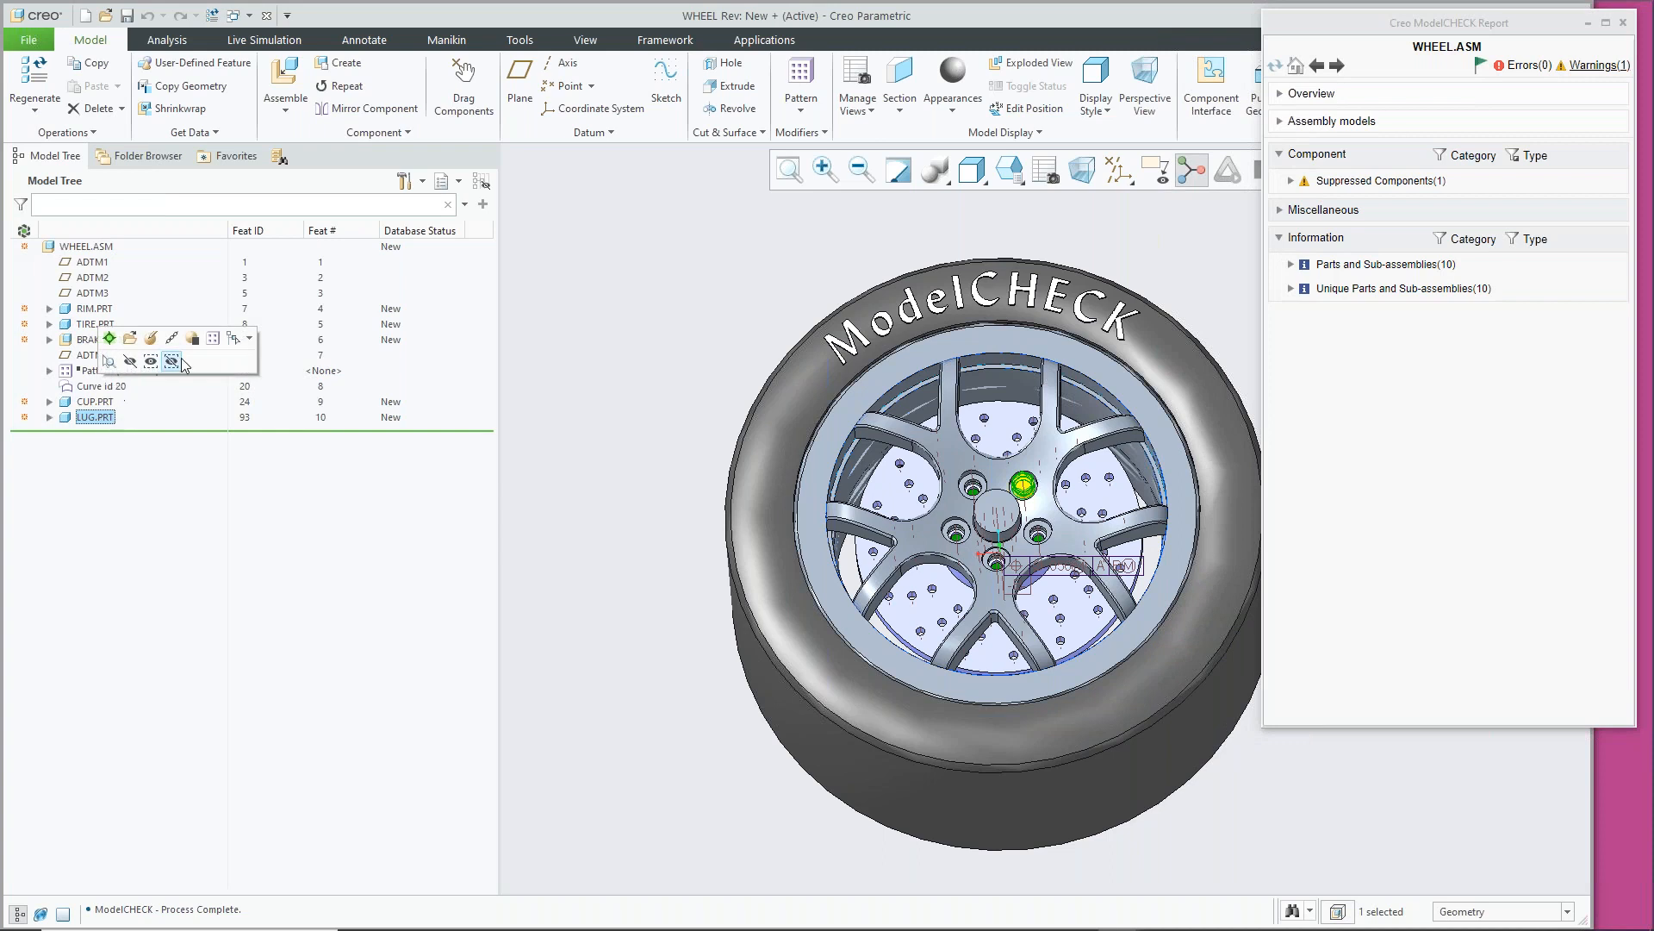
{"action": "left_click", "coordinate": [213, 338]}
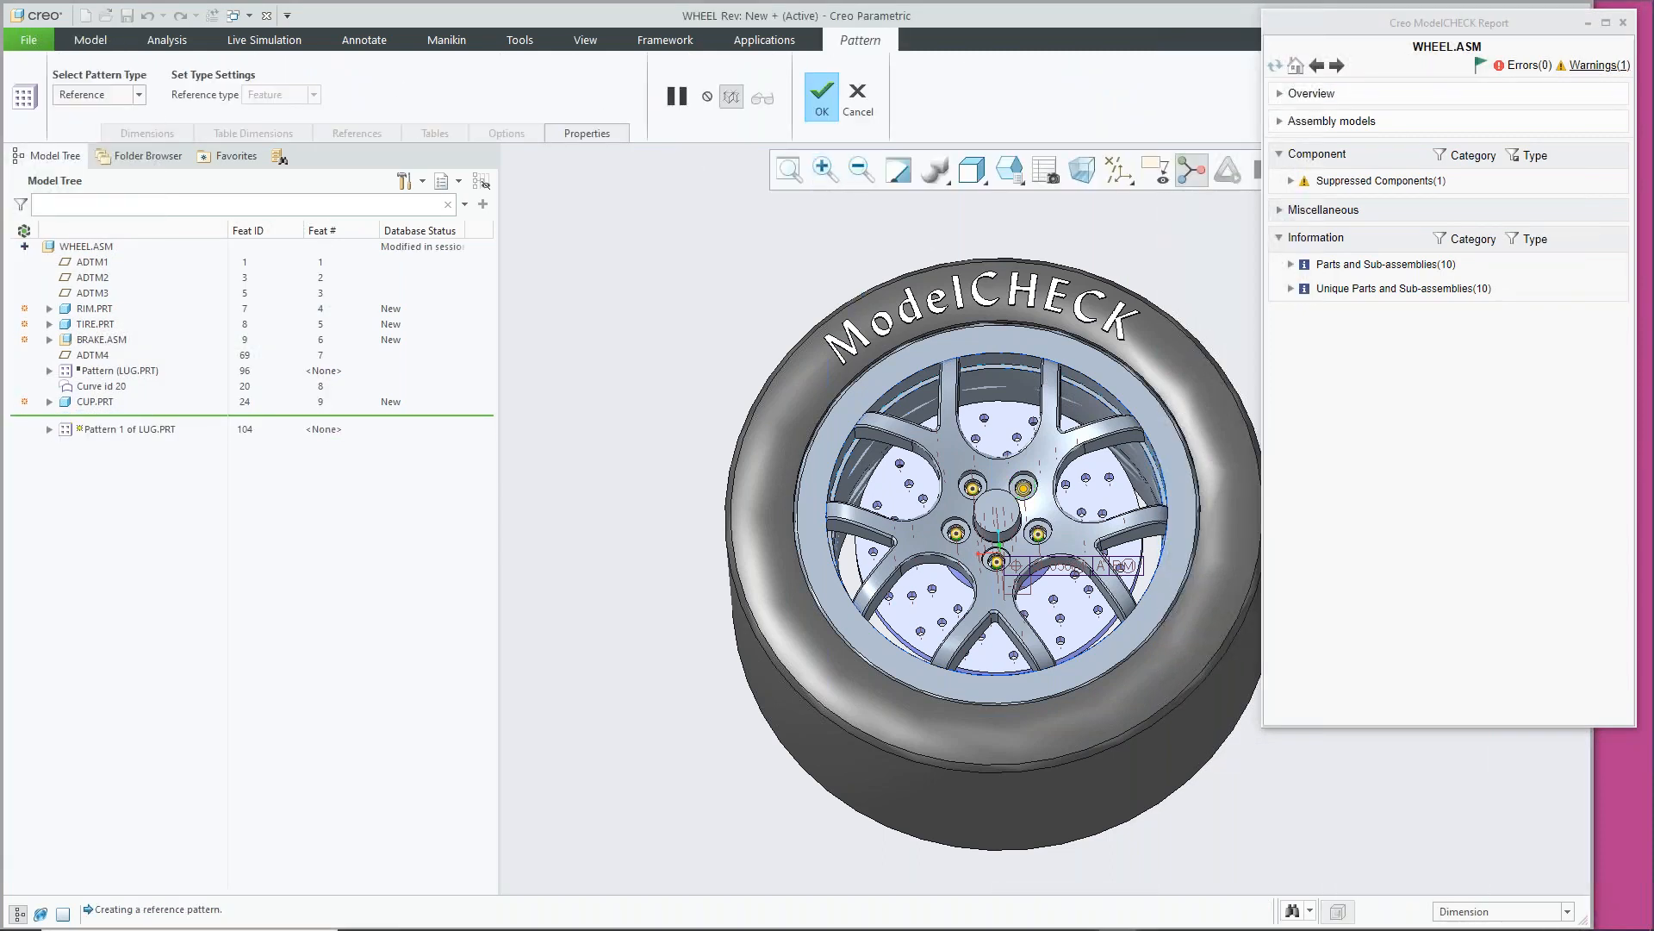
{"action": "left_click", "coordinate": [821, 96]}
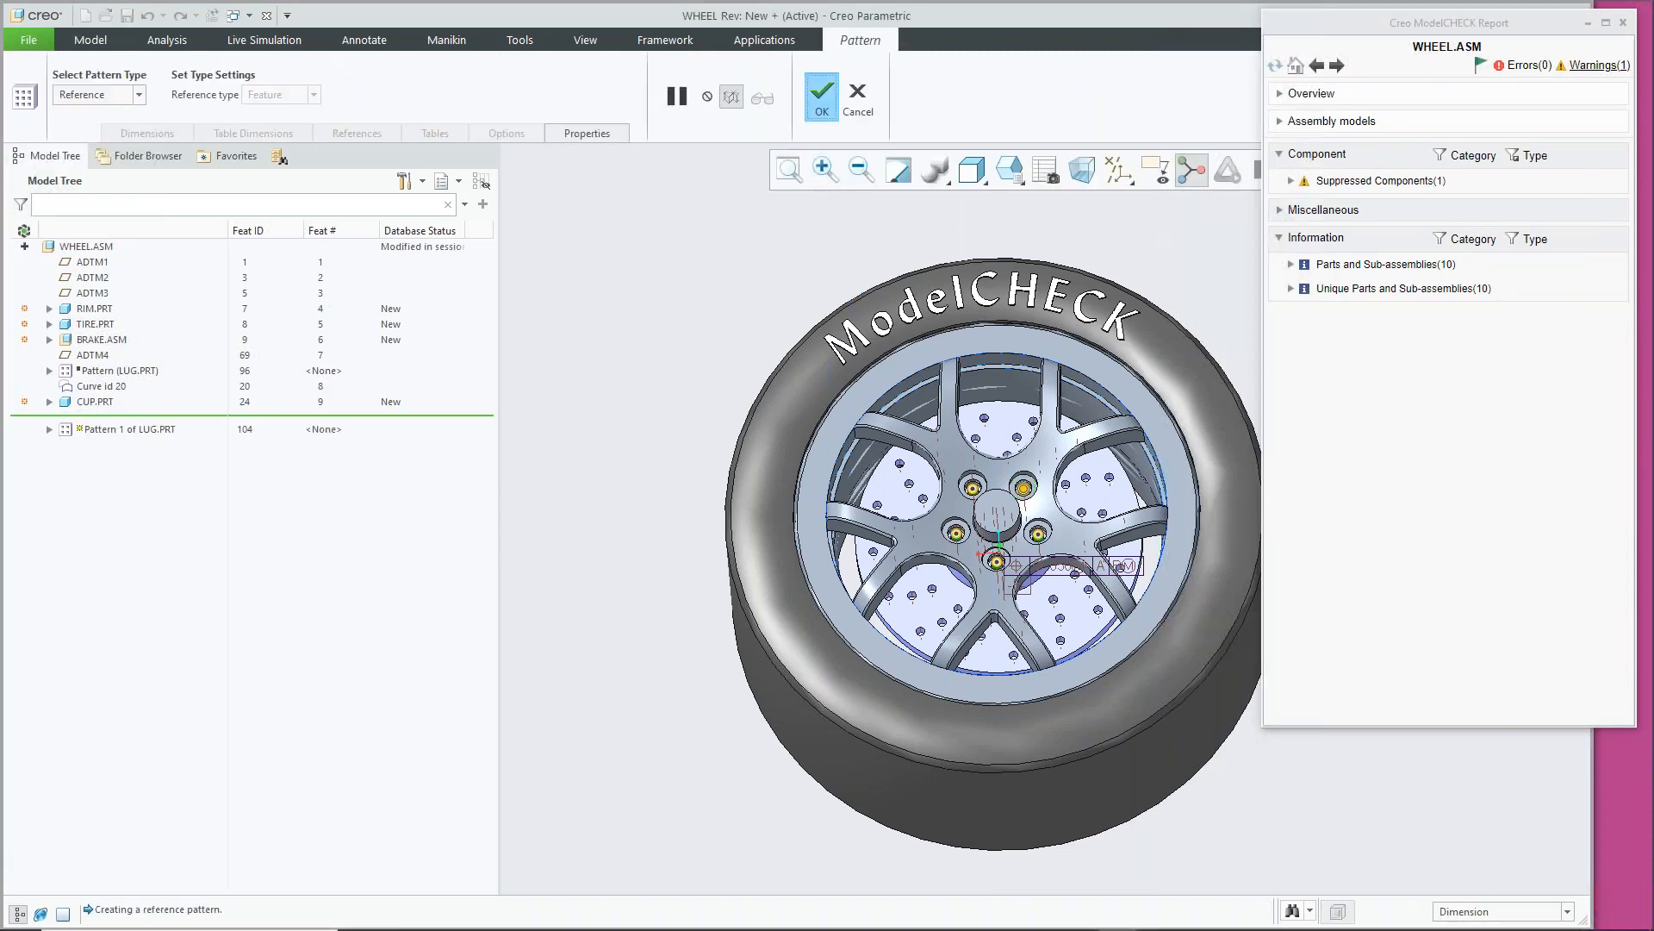
{"action": "left_click", "coordinate": [1147, 255]}
{"action": "left_click", "coordinate": [1278, 63]}
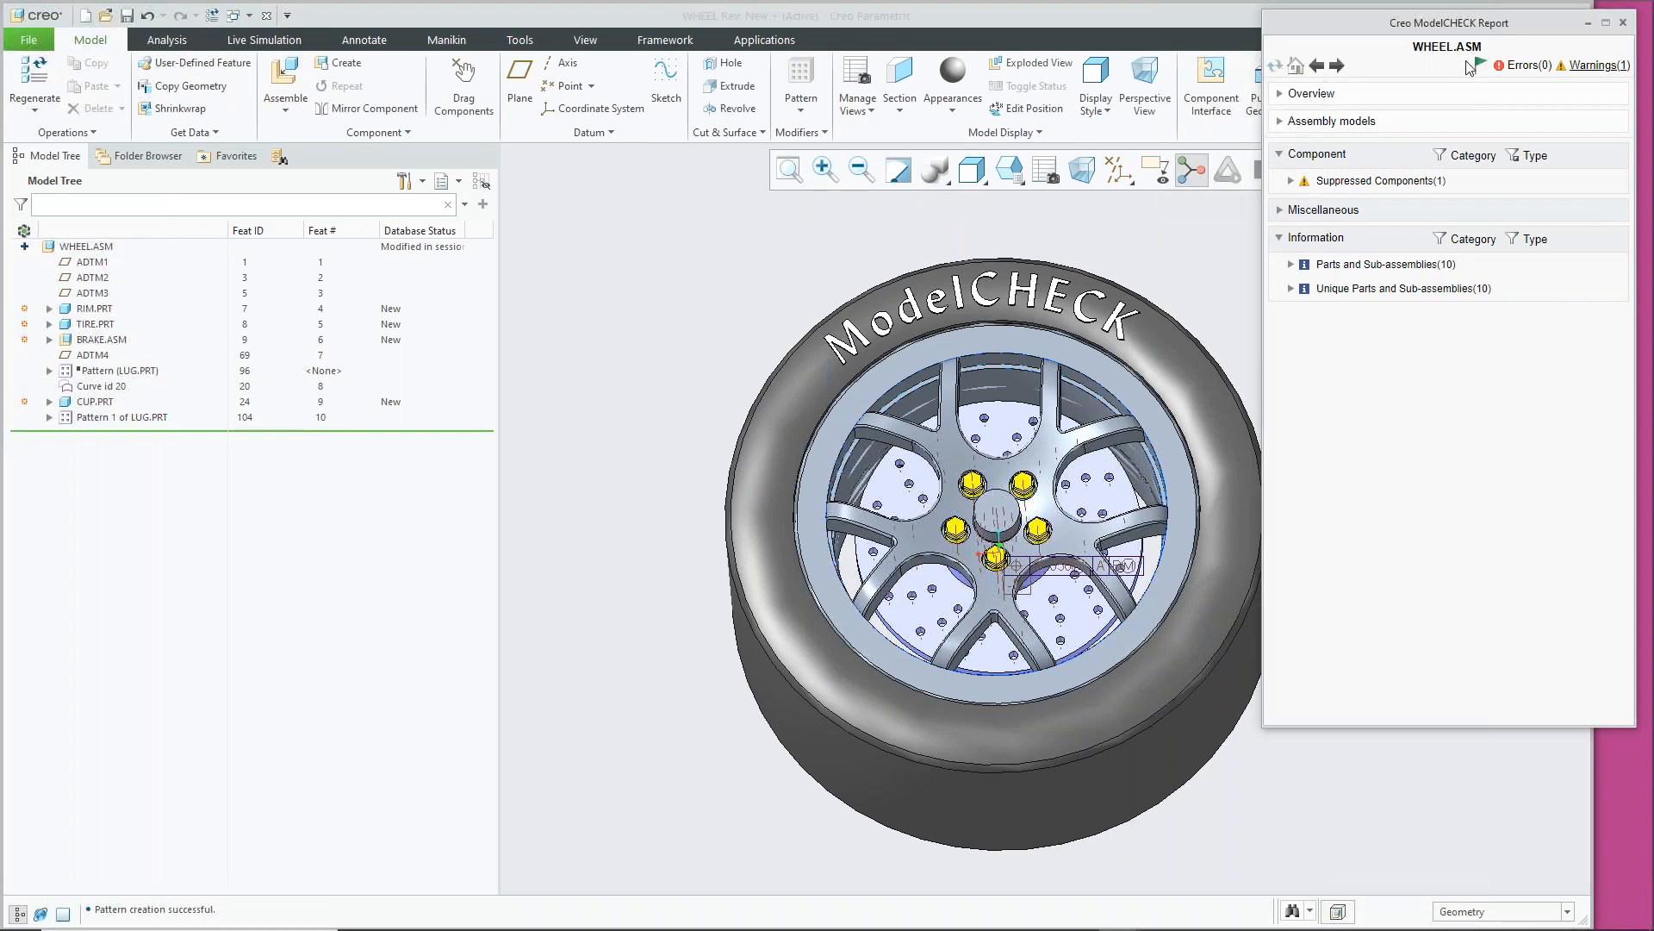
{"action": "left_click", "coordinate": [1624, 23]}
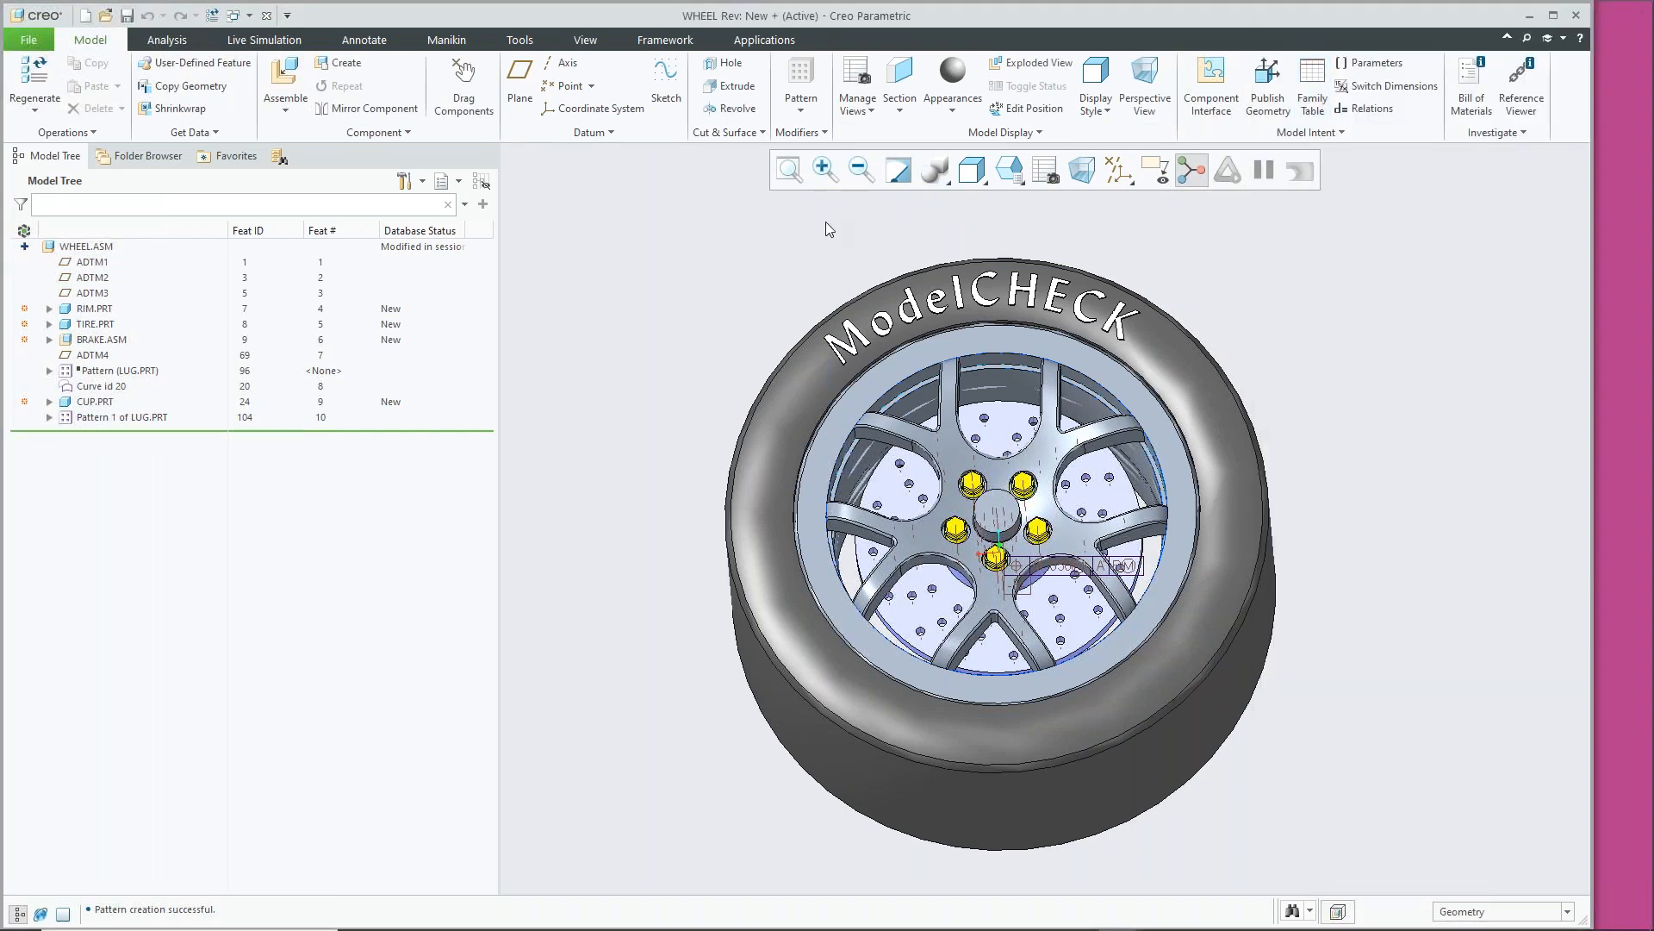
Rerun ModelCHECK on WHEEL.ASM, confirm 14 parts and sub-assemblies, then close the report
{"action": "key", "text": "ctrl+g"}
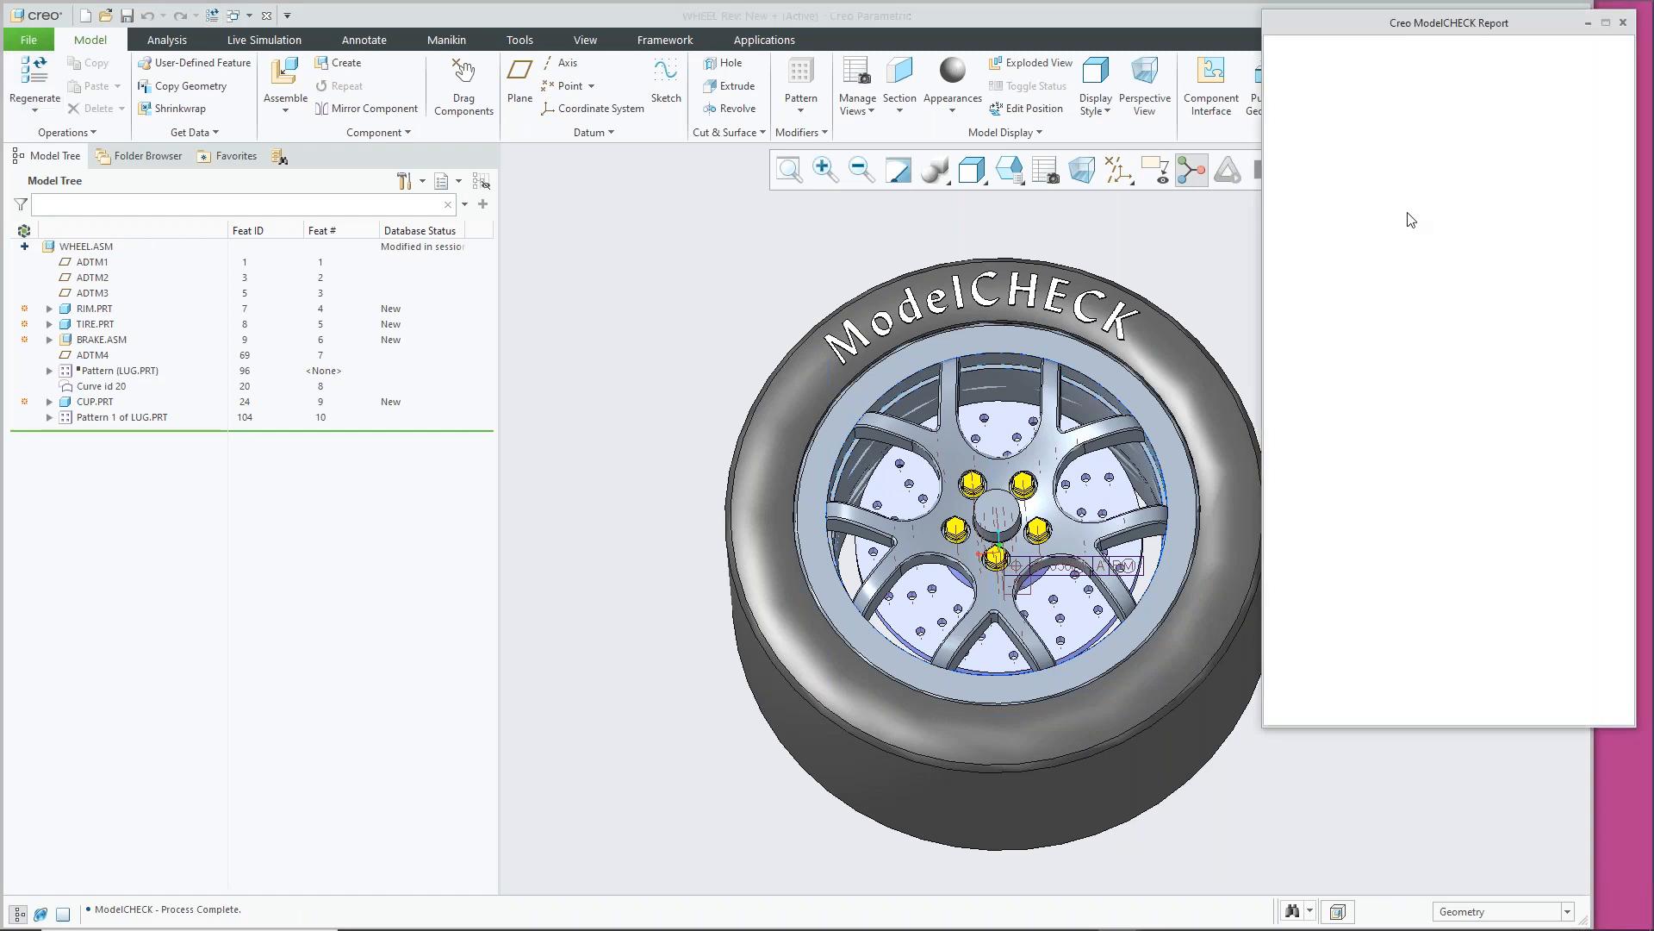
{"action": "left_click", "coordinate": [1281, 239]}
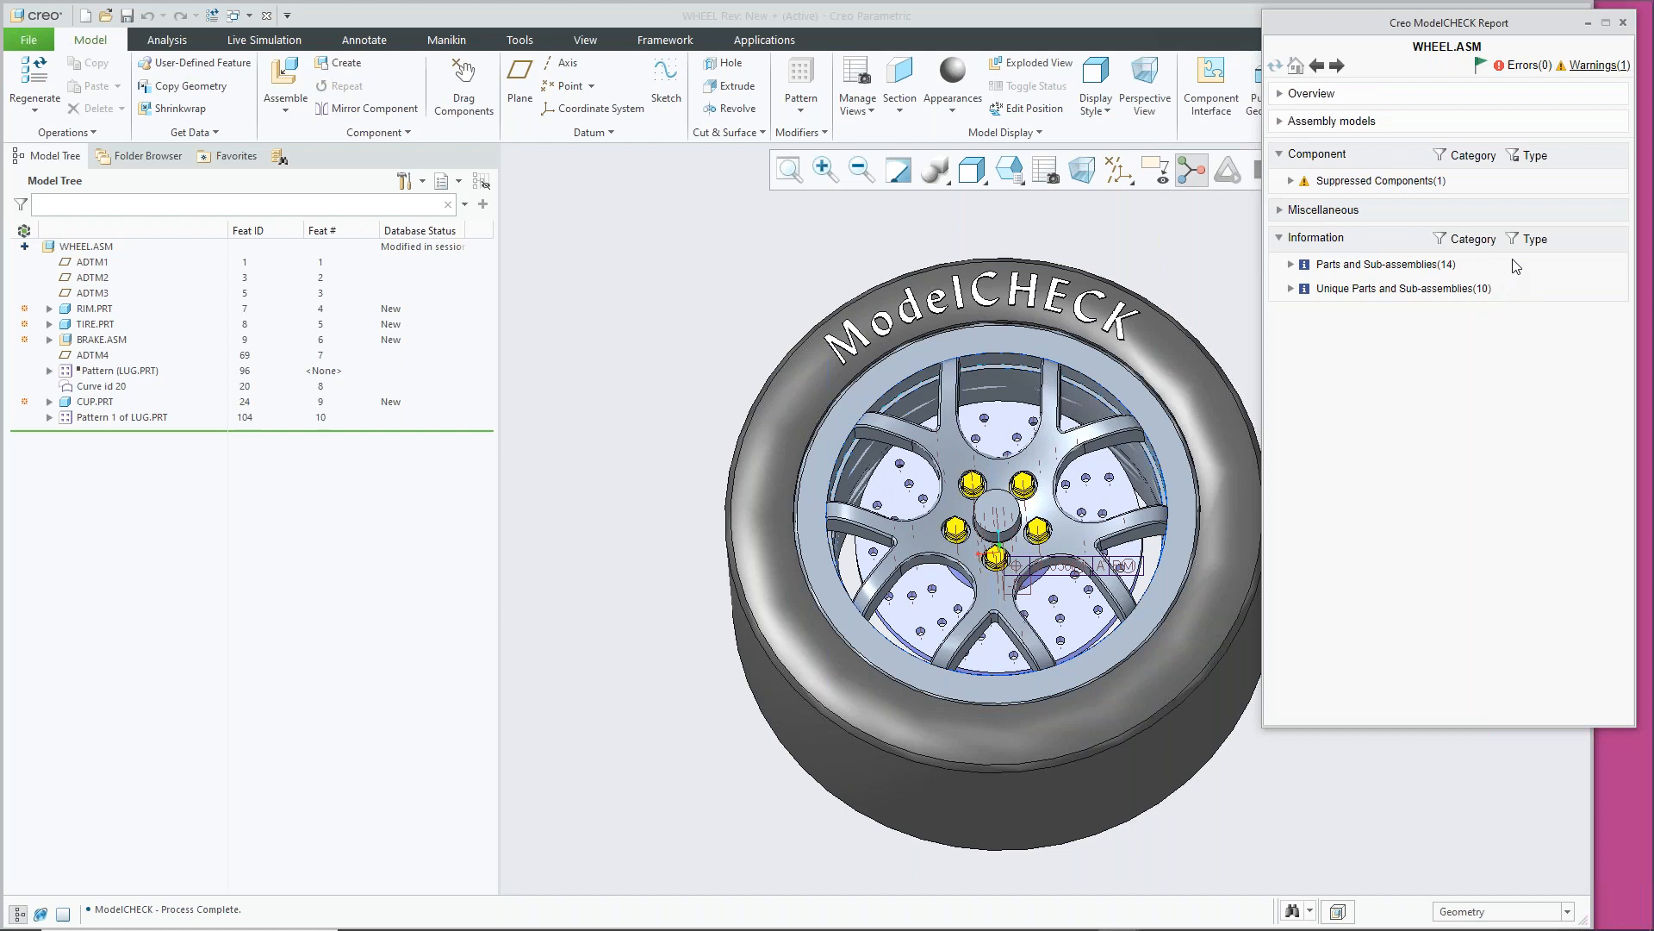
{"action": "left_click_drag", "start_coordinate": [1364, 28], "coordinate": [1379, 24]}
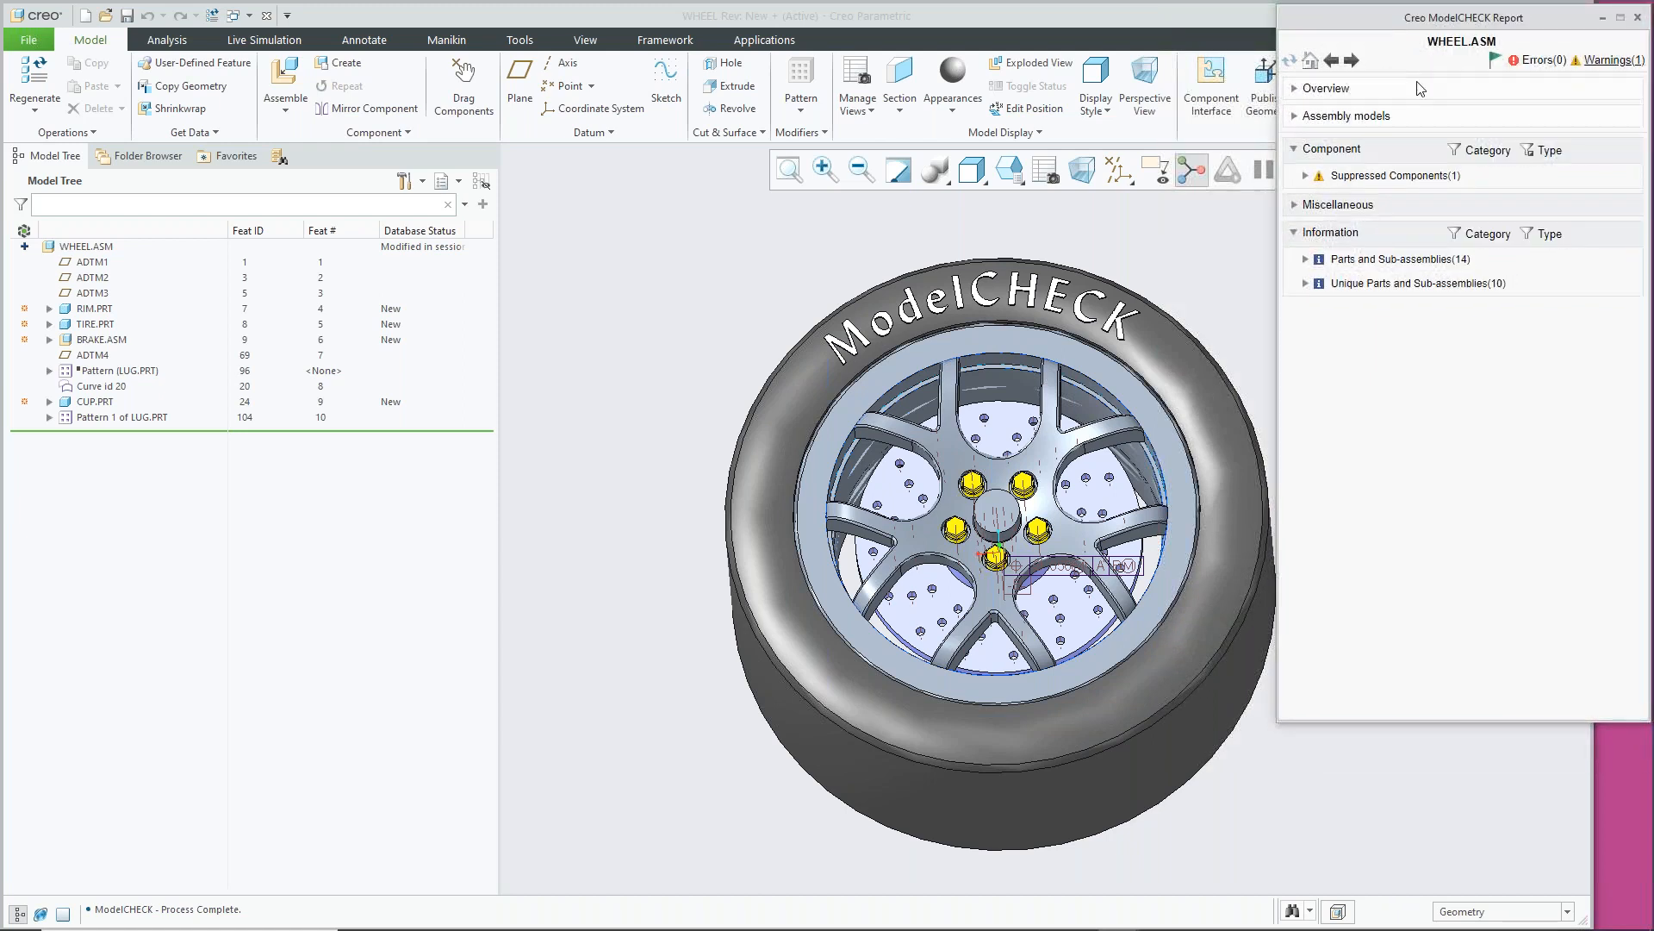
{"action": "left_click", "coordinate": [1638, 18]}
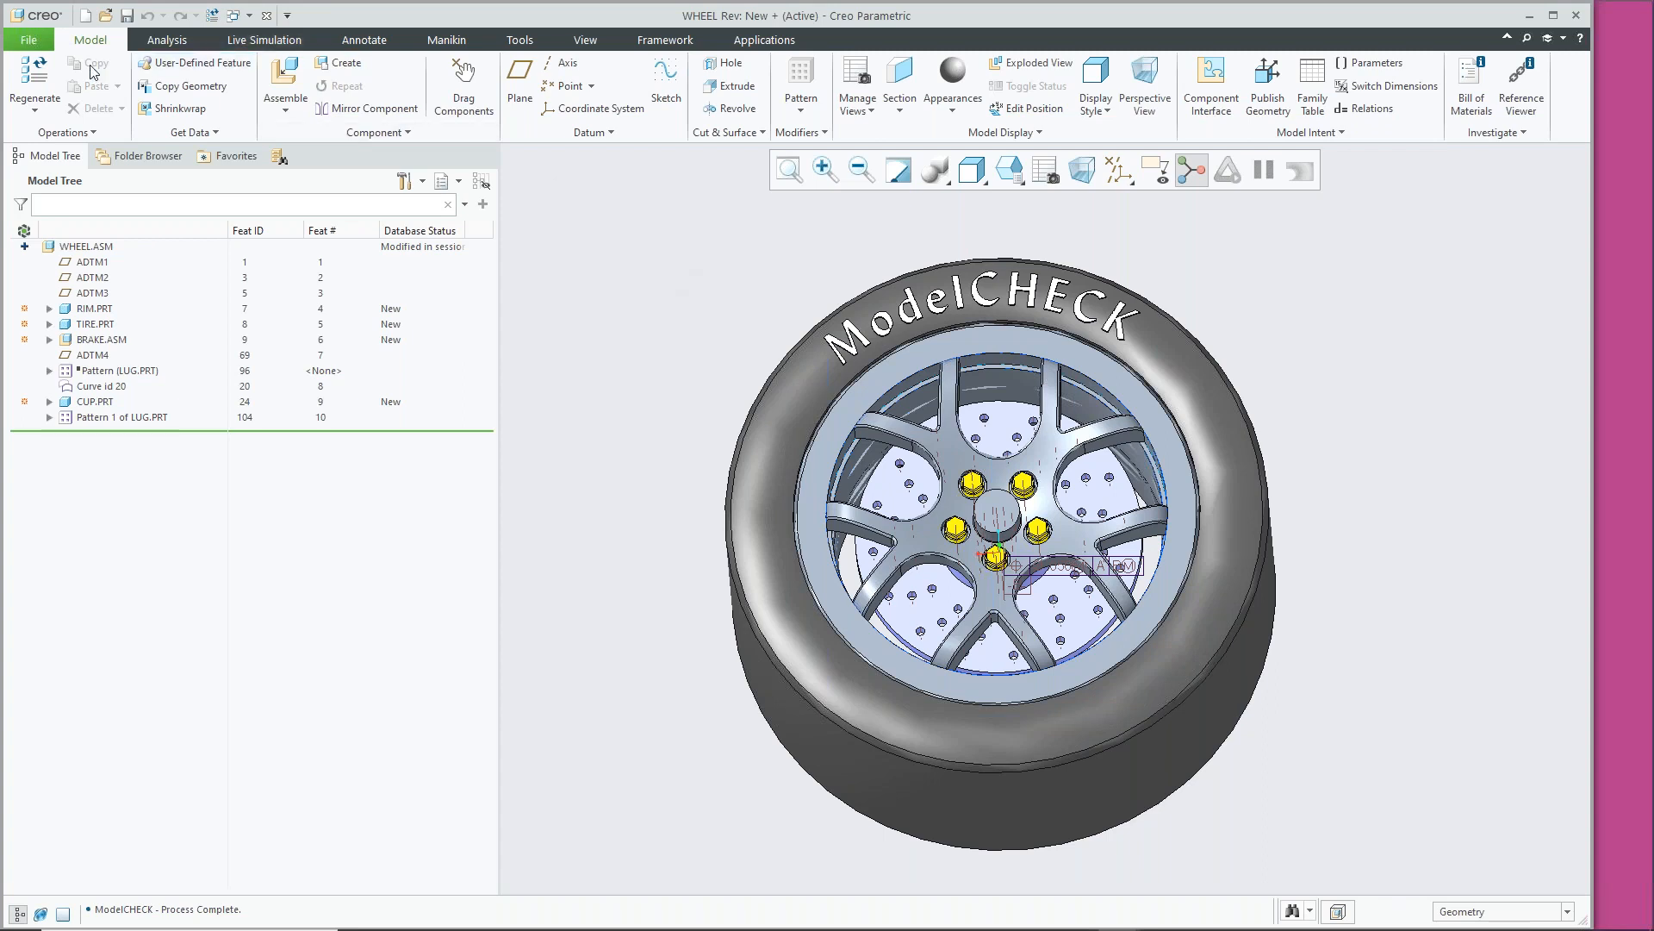
Open the ModelCHECK Configuration Tool from the Environment options and widen its window
{"action": "left_click", "coordinate": [28, 39]}
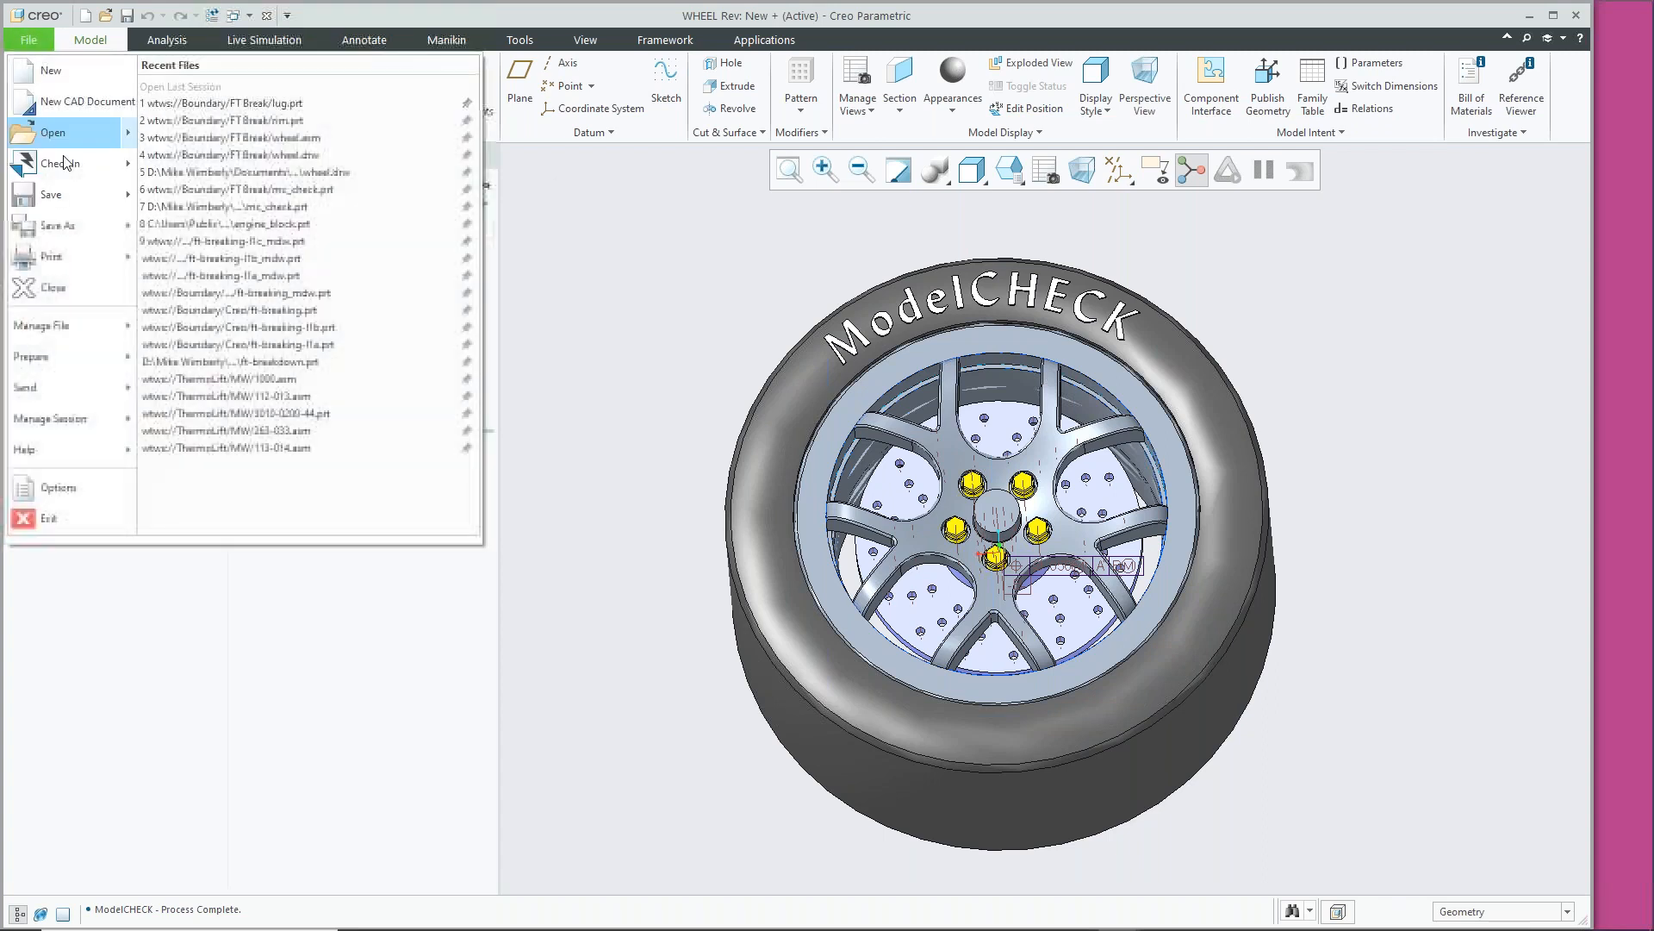
{"action": "left_click", "coordinate": [60, 490]}
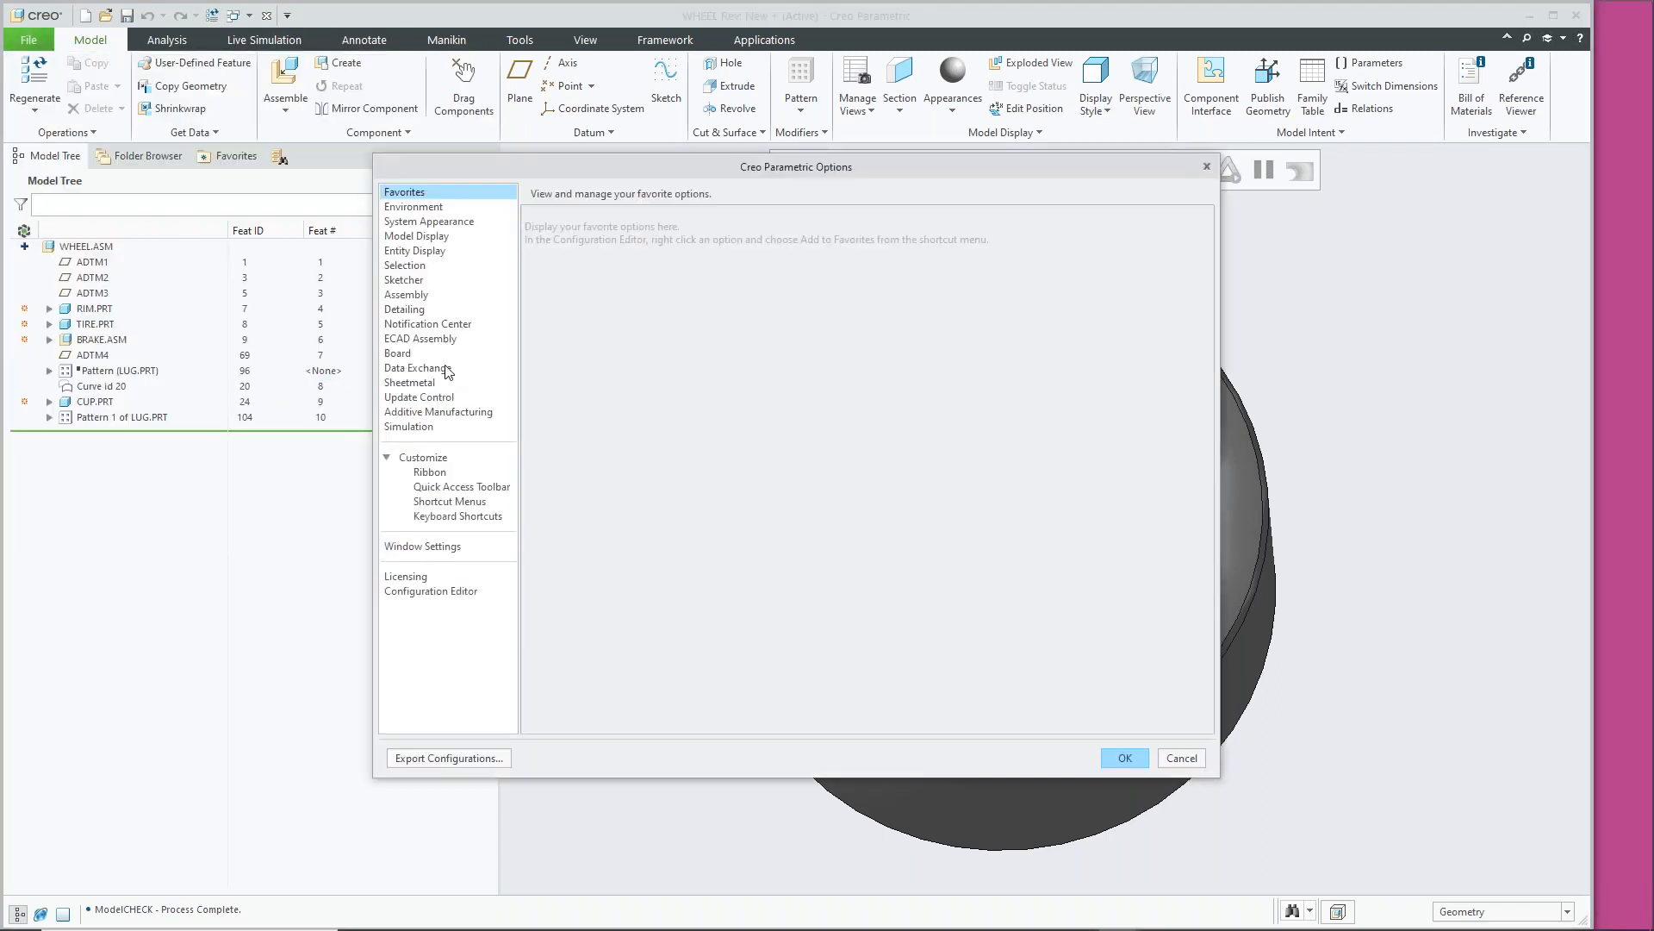
{"action": "left_click", "coordinate": [441, 207]}
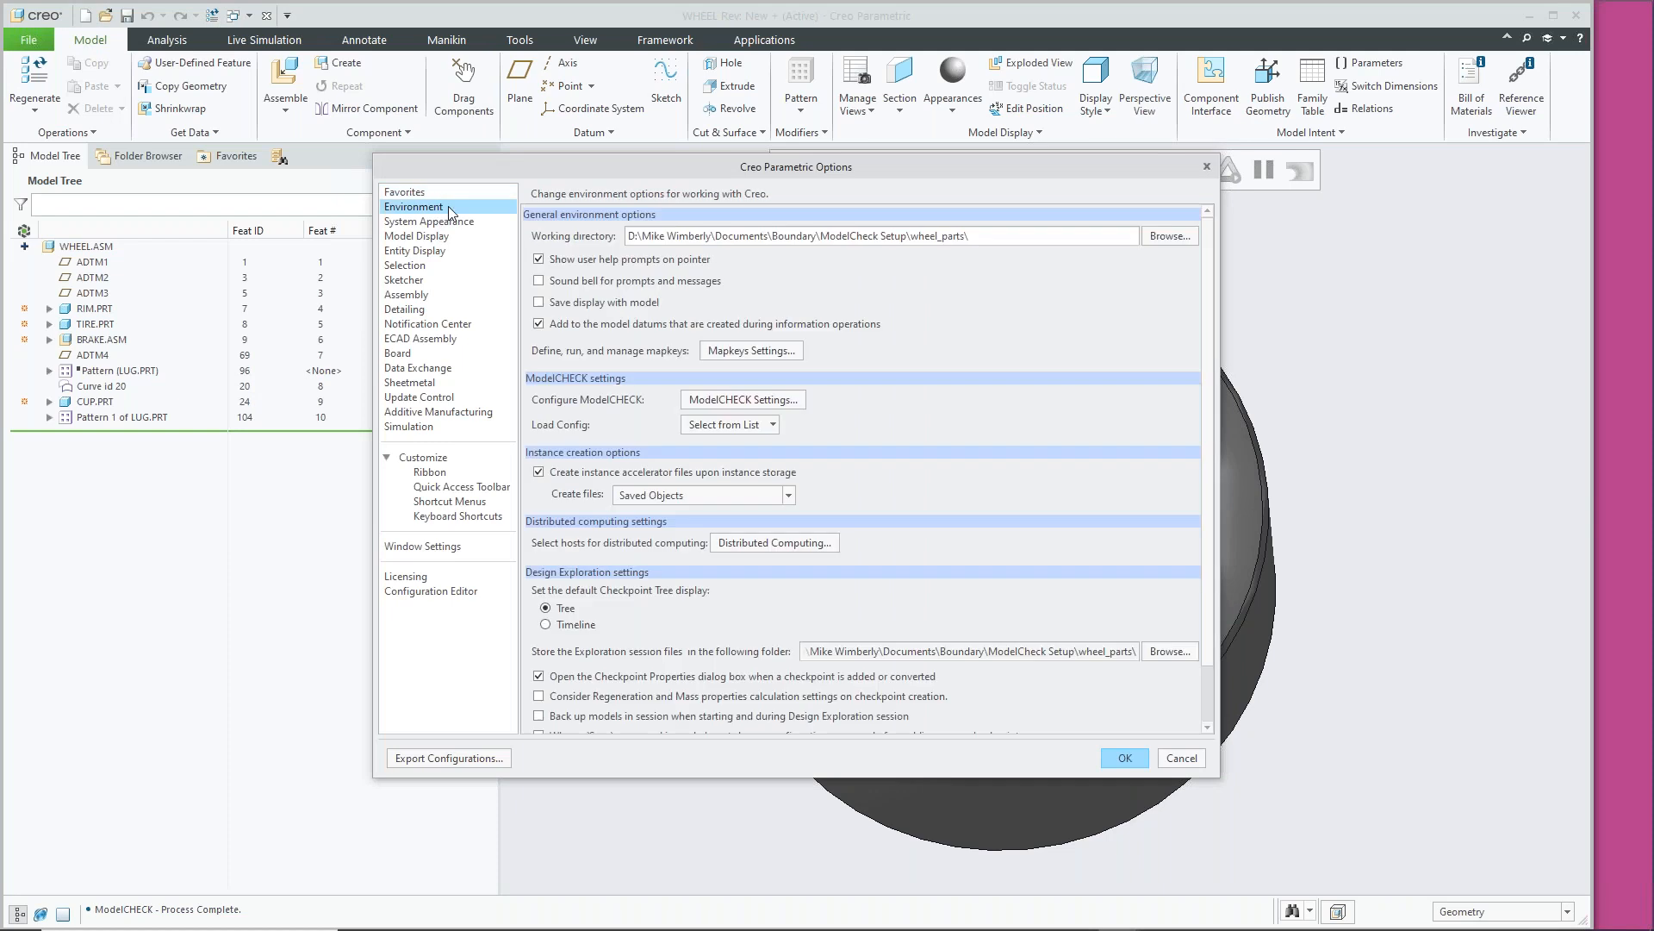
{"action": "left_click", "coordinate": [743, 400]}
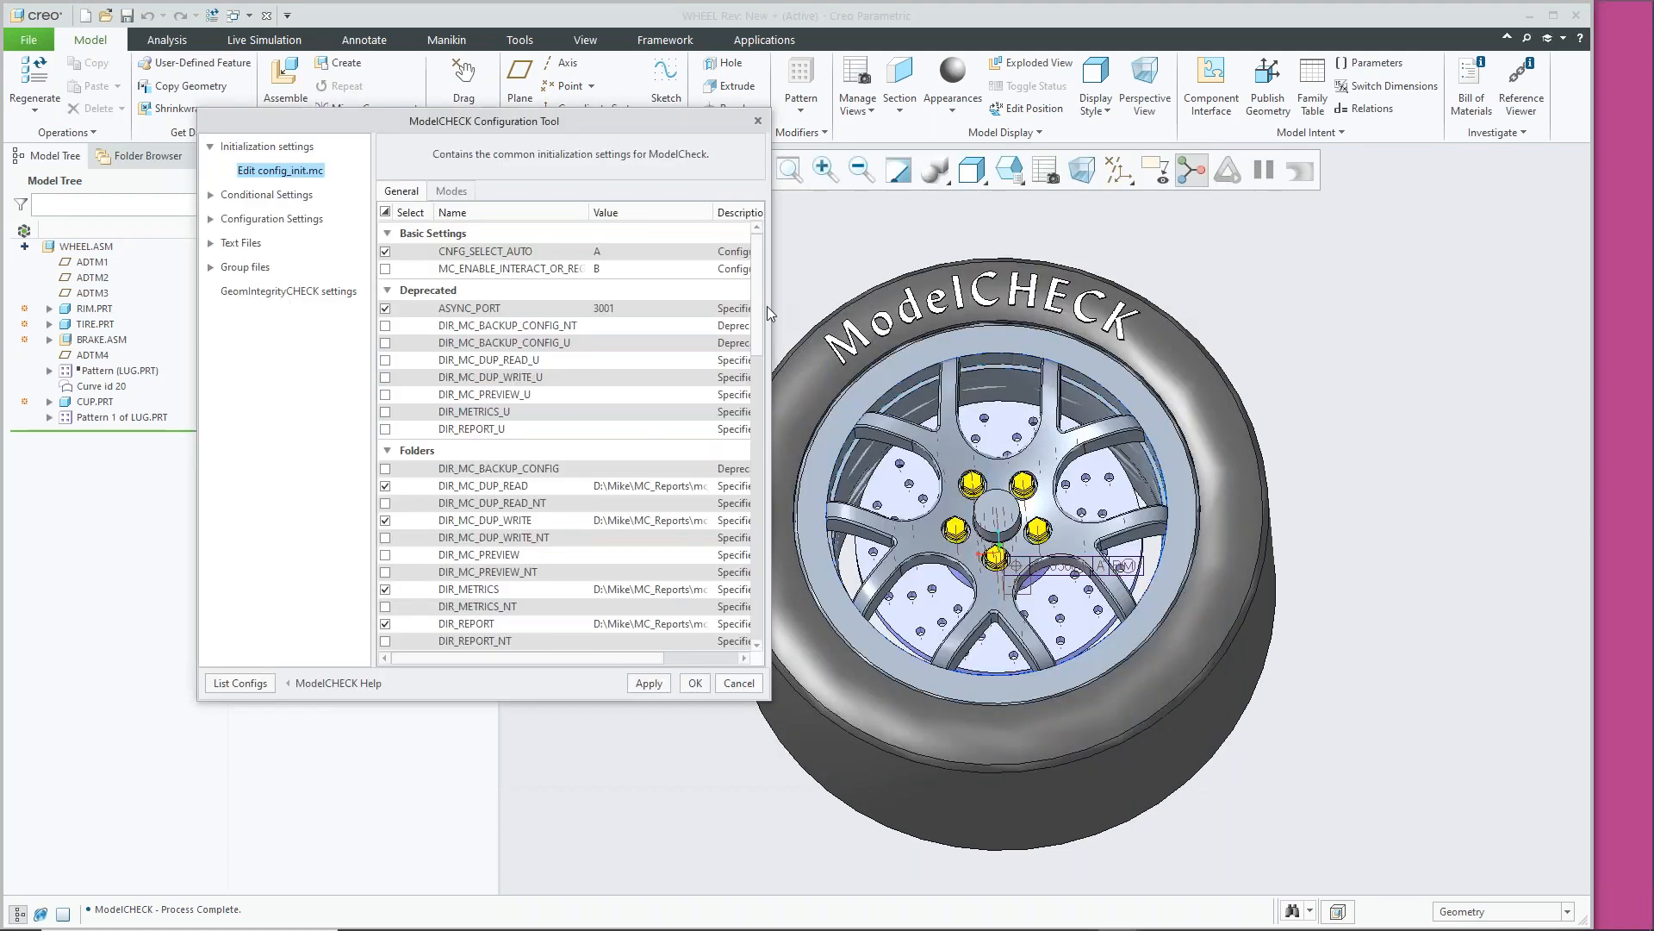
{"action": "left_click_drag", "start_coordinate": [771, 302], "coordinate": [1077, 302]}
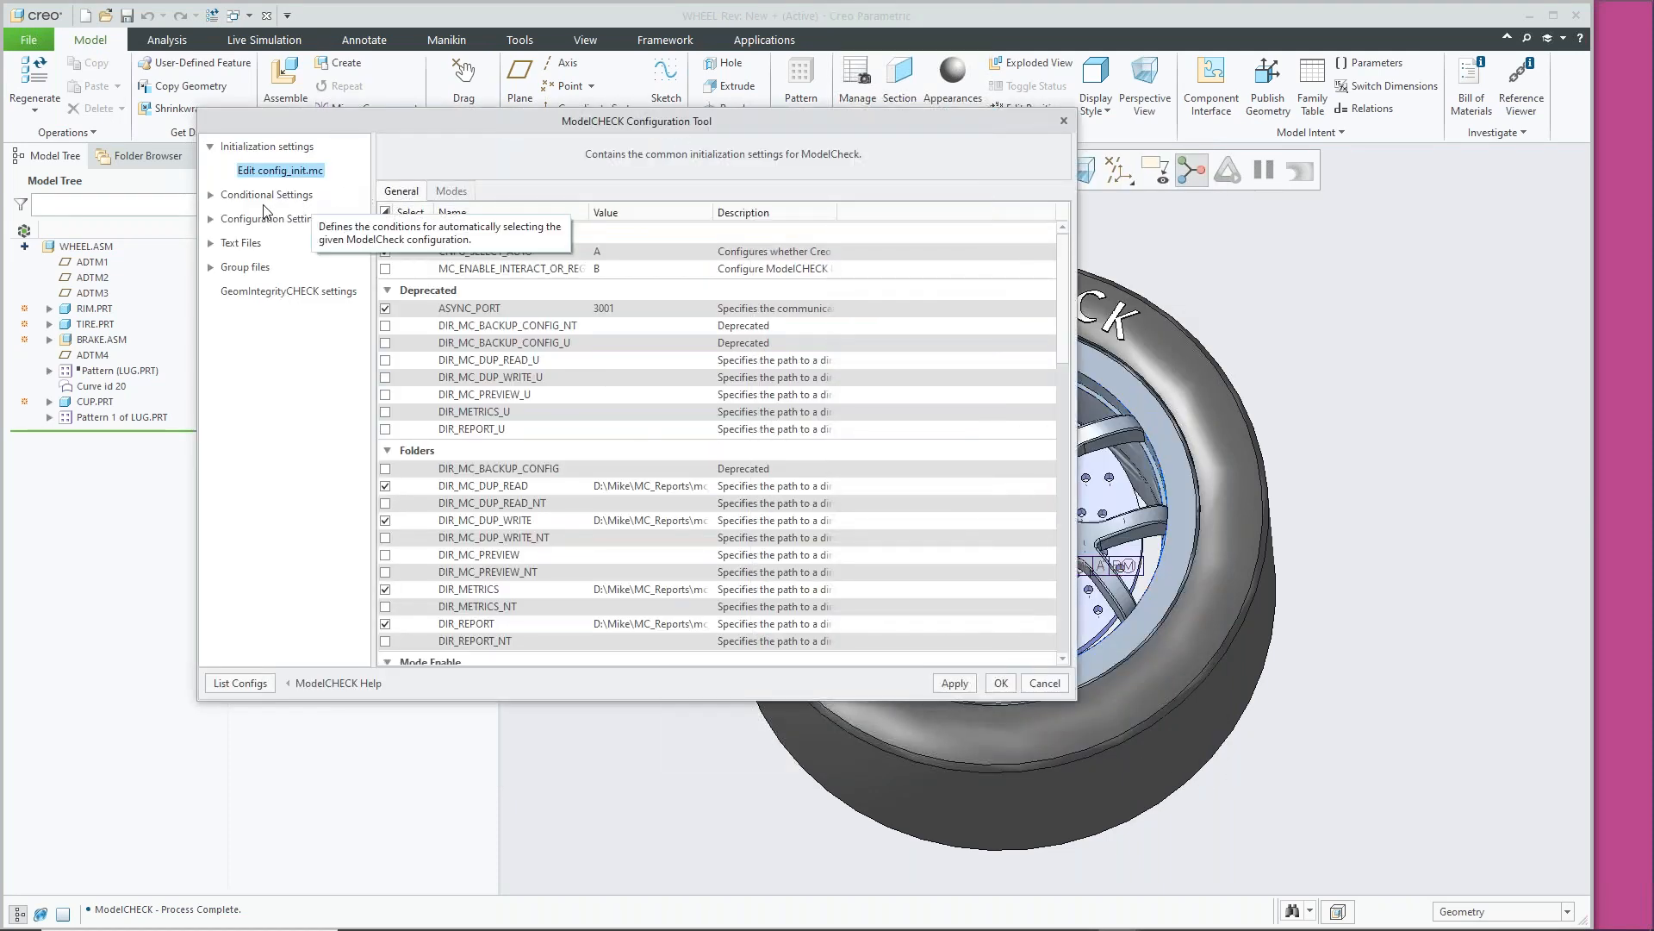
Review condition.mcc's Exp and Value columns, then cancel the tool without saving changes
{"action": "left_click", "coordinate": [211, 195]}
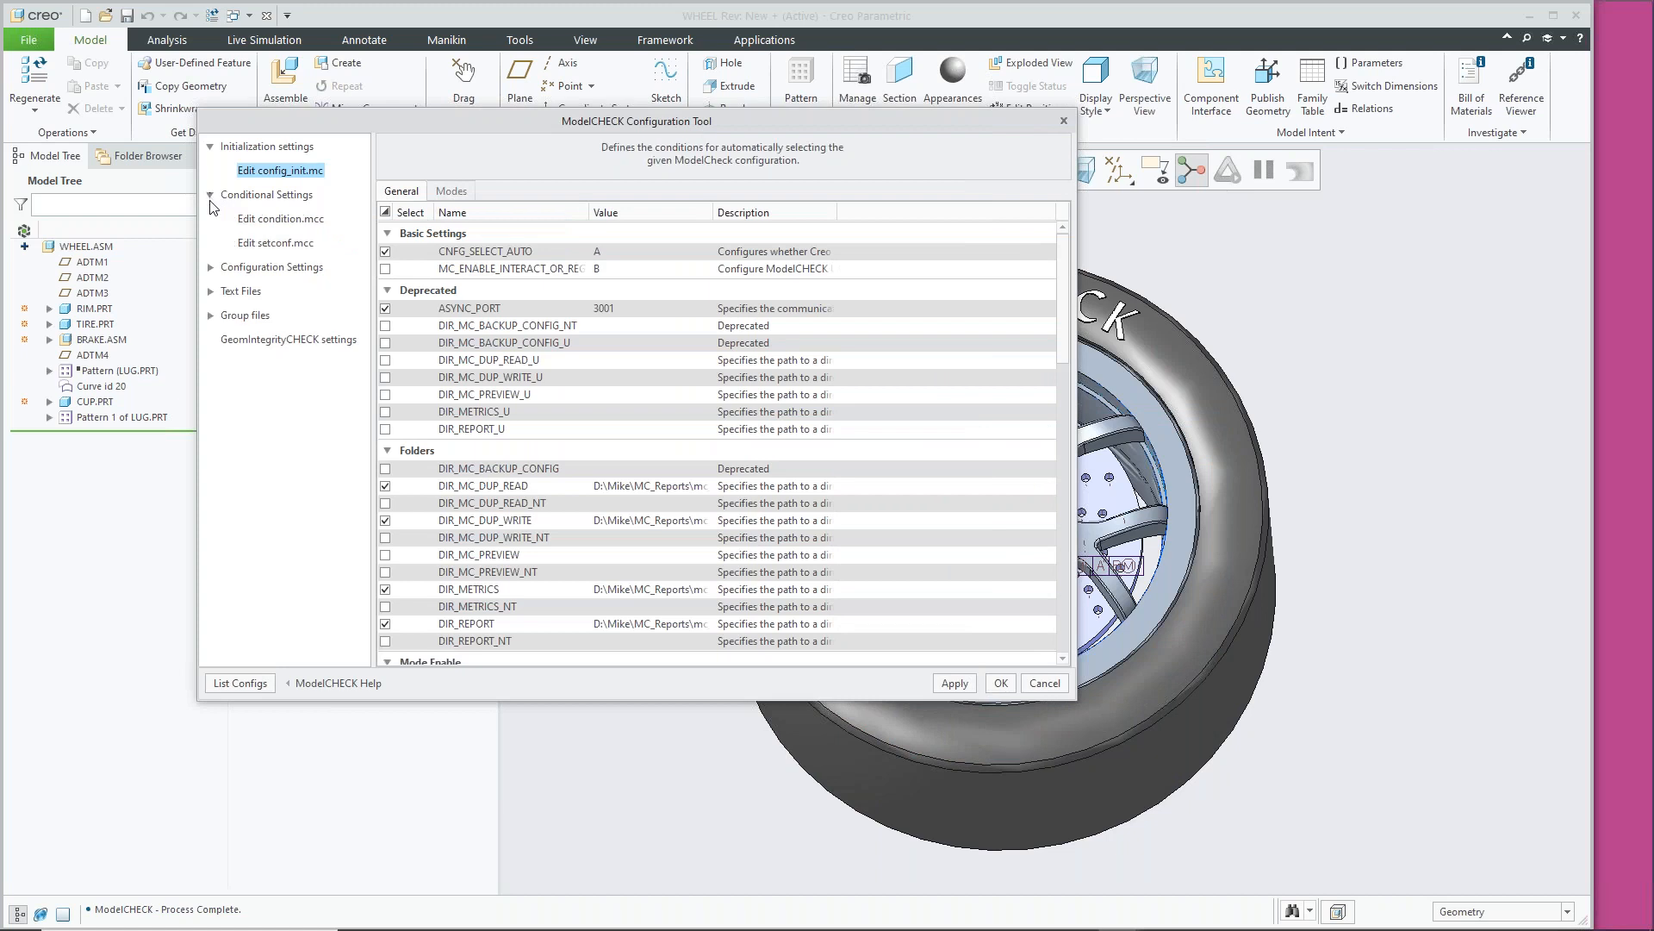
{"action": "left_click", "coordinate": [250, 220]}
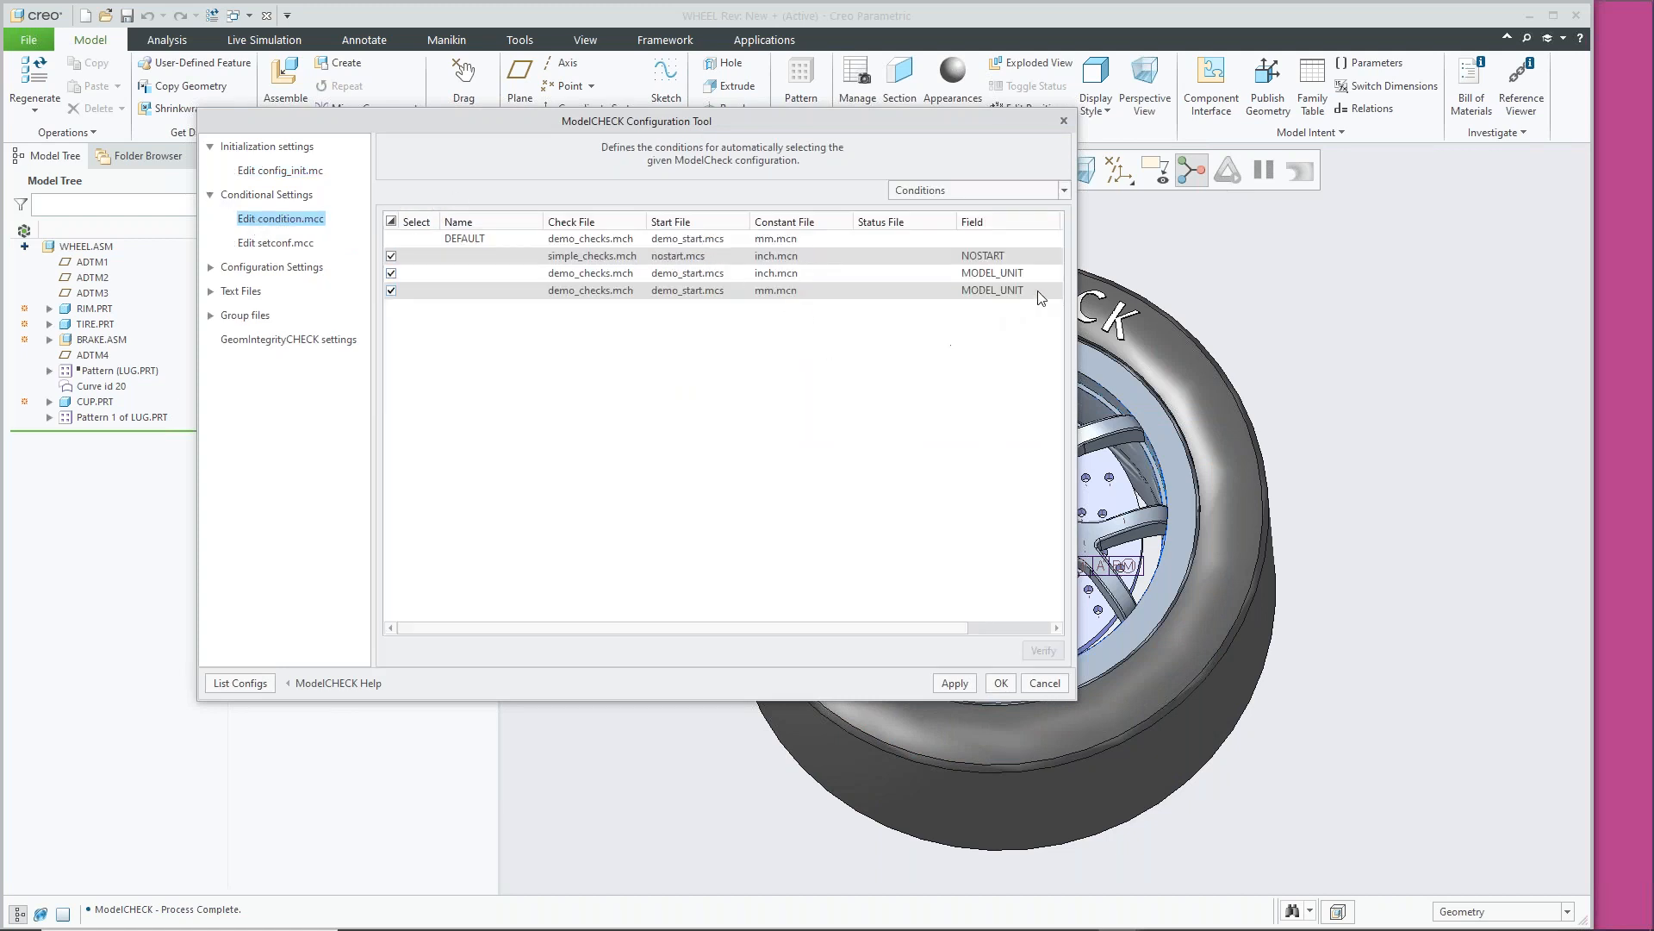
{"action": "left_click_drag", "start_coordinate": [1075, 258], "coordinate": [1319, 259]}
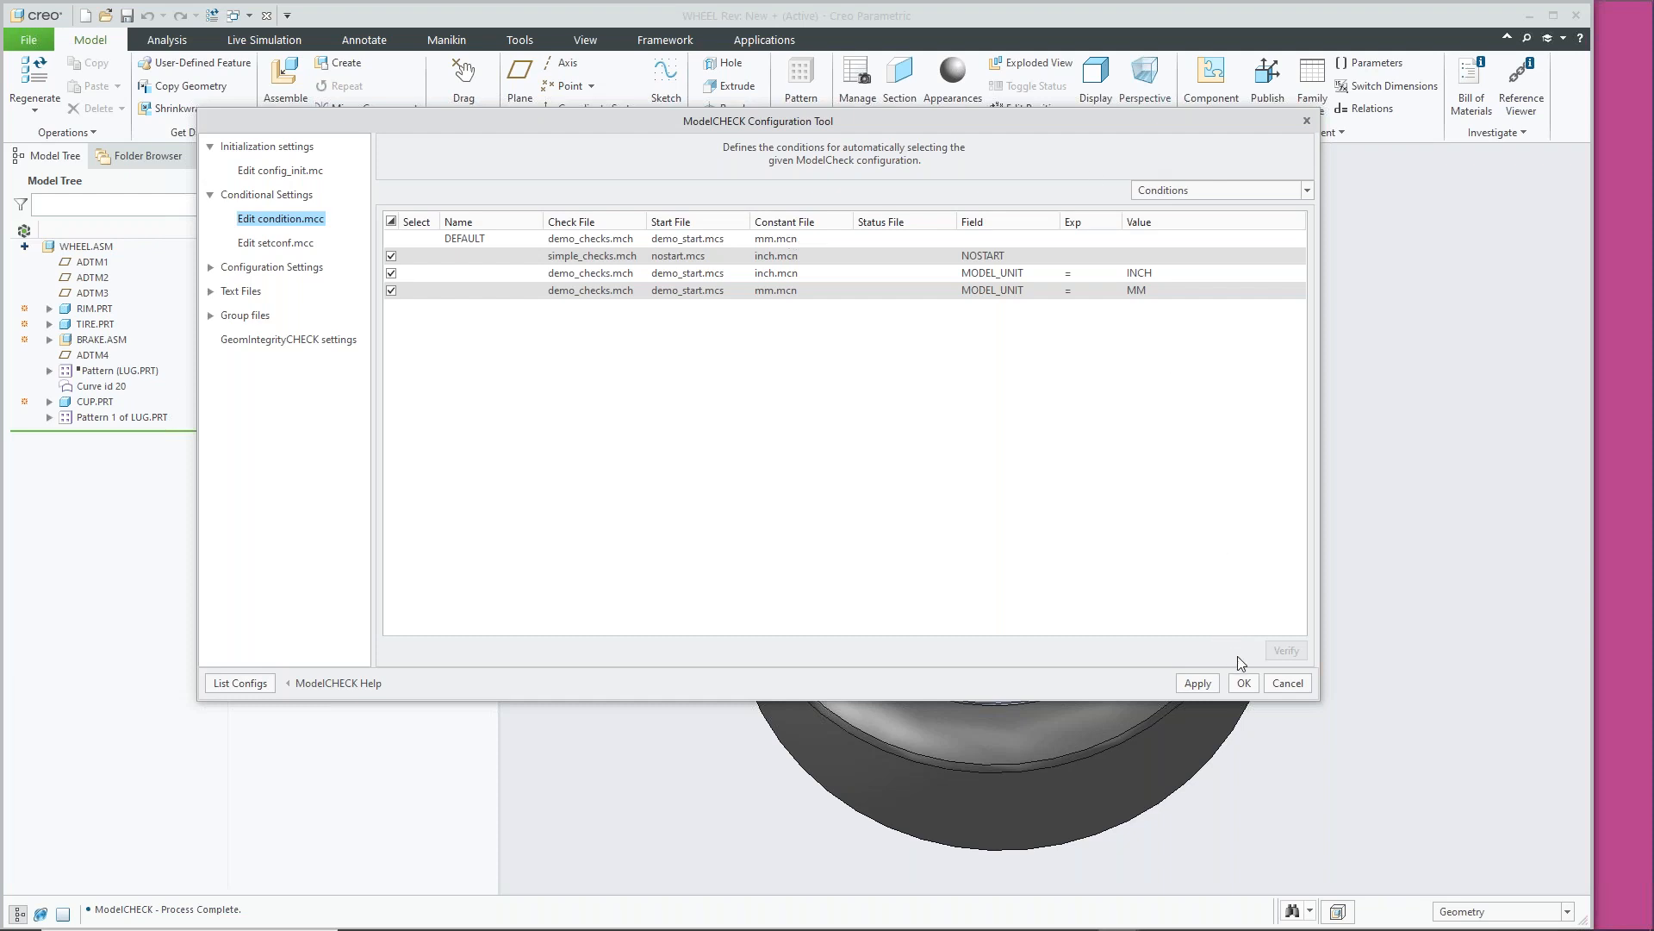
{"action": "left_click", "coordinate": [1297, 688]}
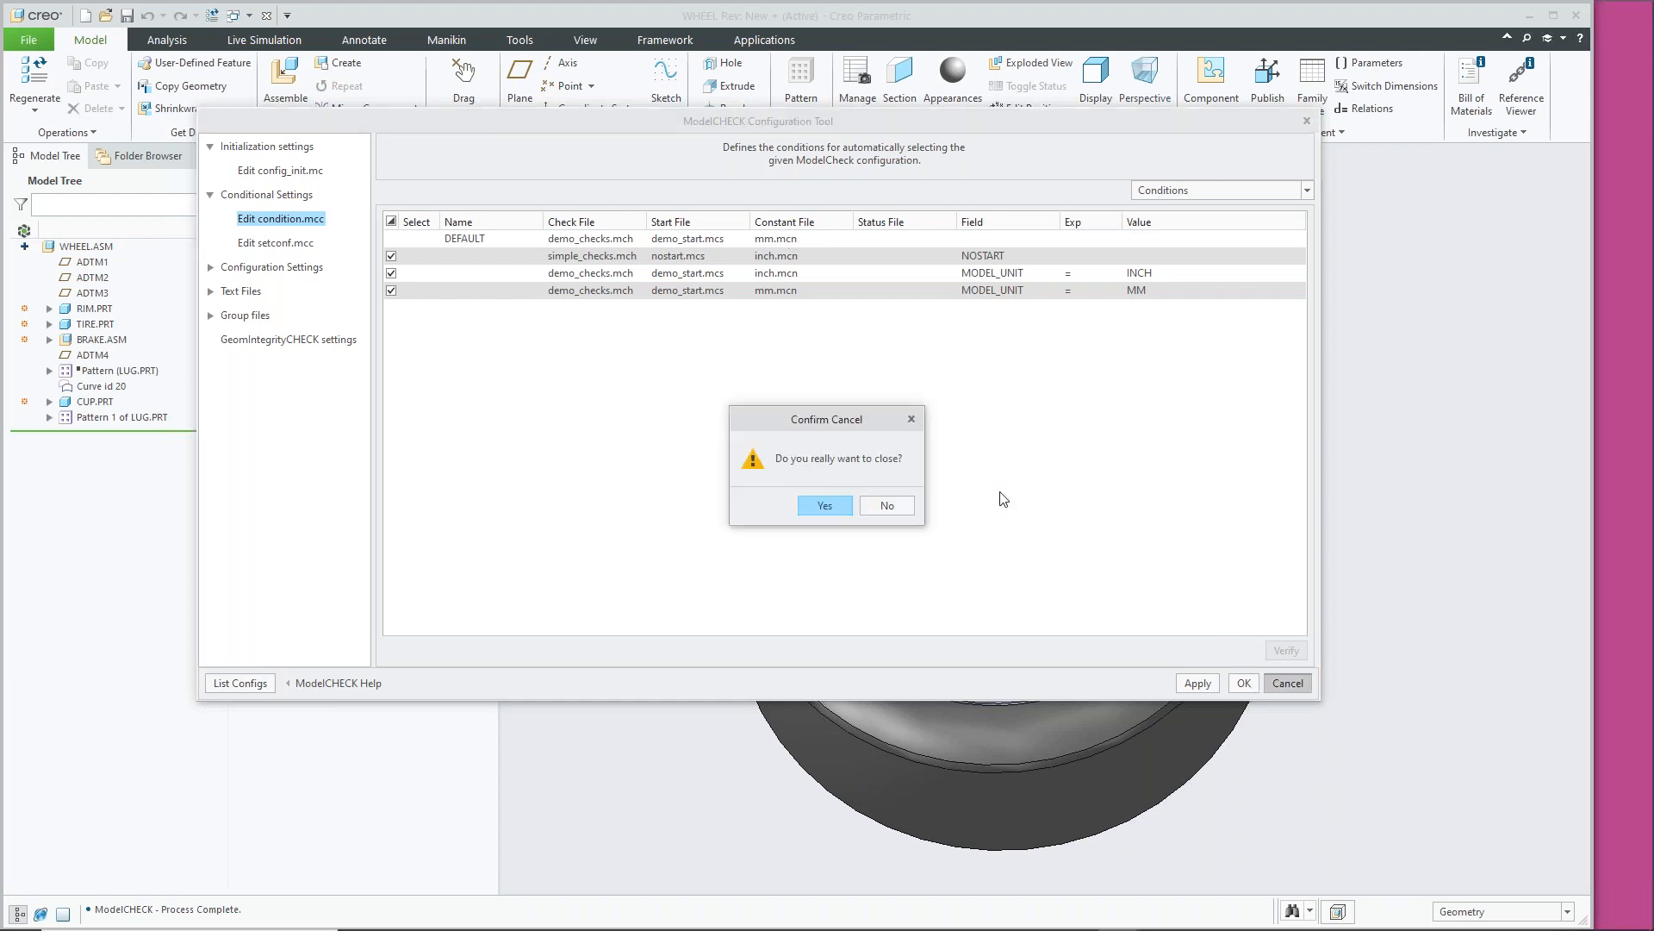
{"action": "left_click", "coordinate": [827, 506]}
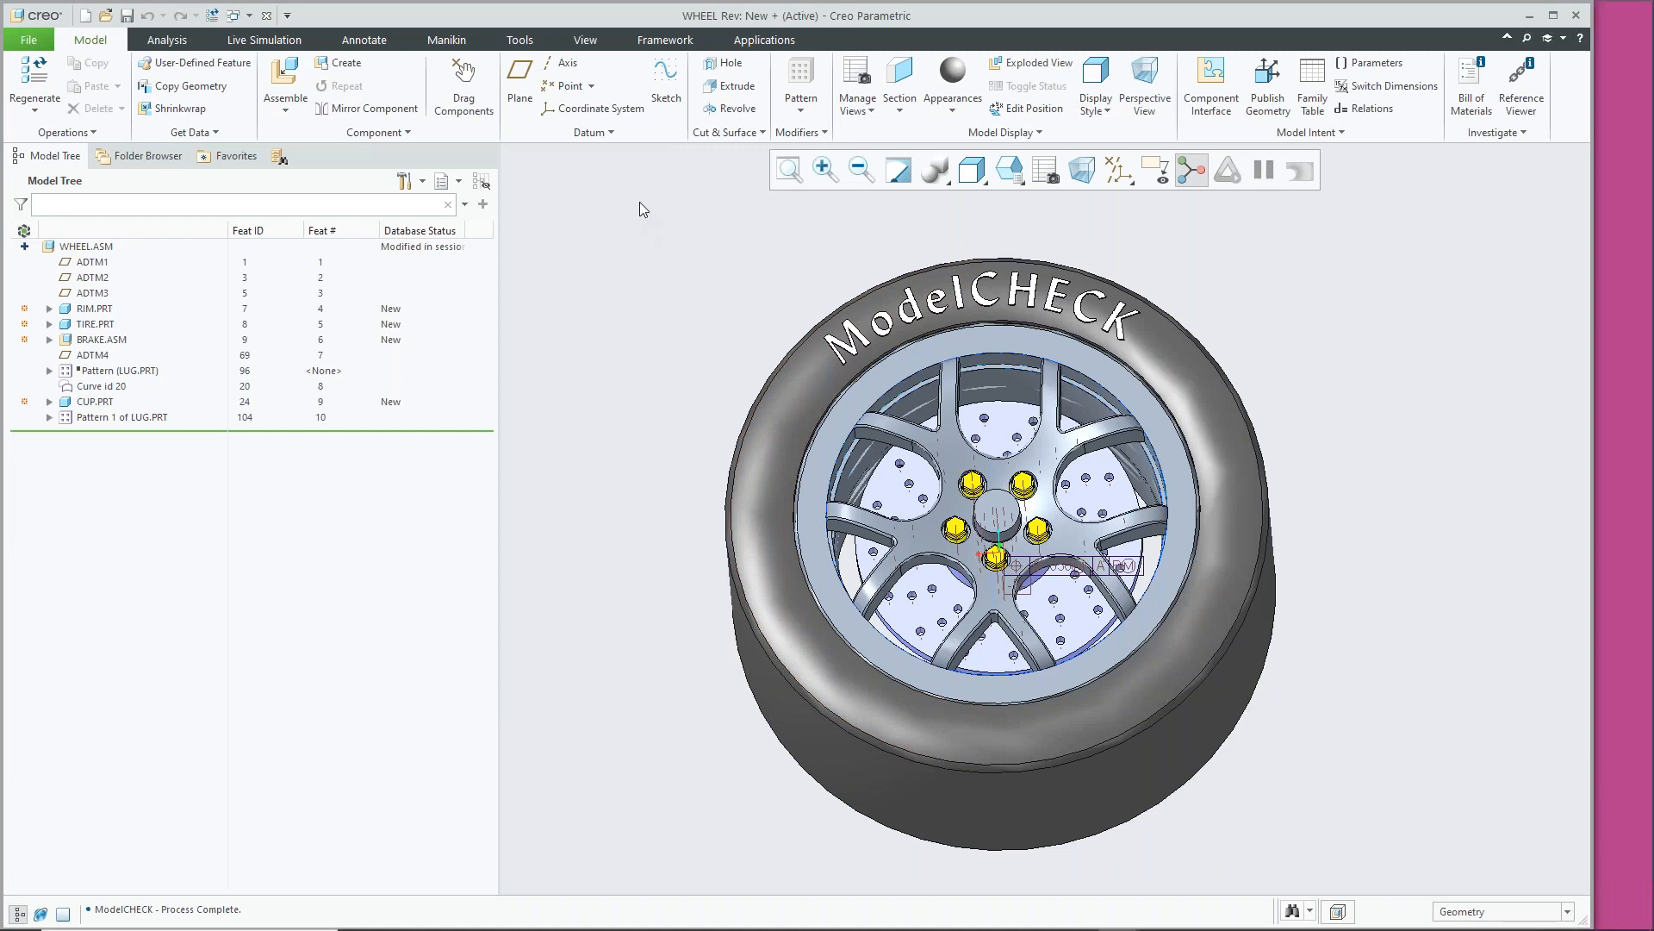
Show config.pro's modelcheck_dir path to the ModelCheck Setup folder in the Configuration Editor
{"action": "left_click", "coordinate": [36, 43]}
{"action": "left_click", "coordinate": [52, 484]}
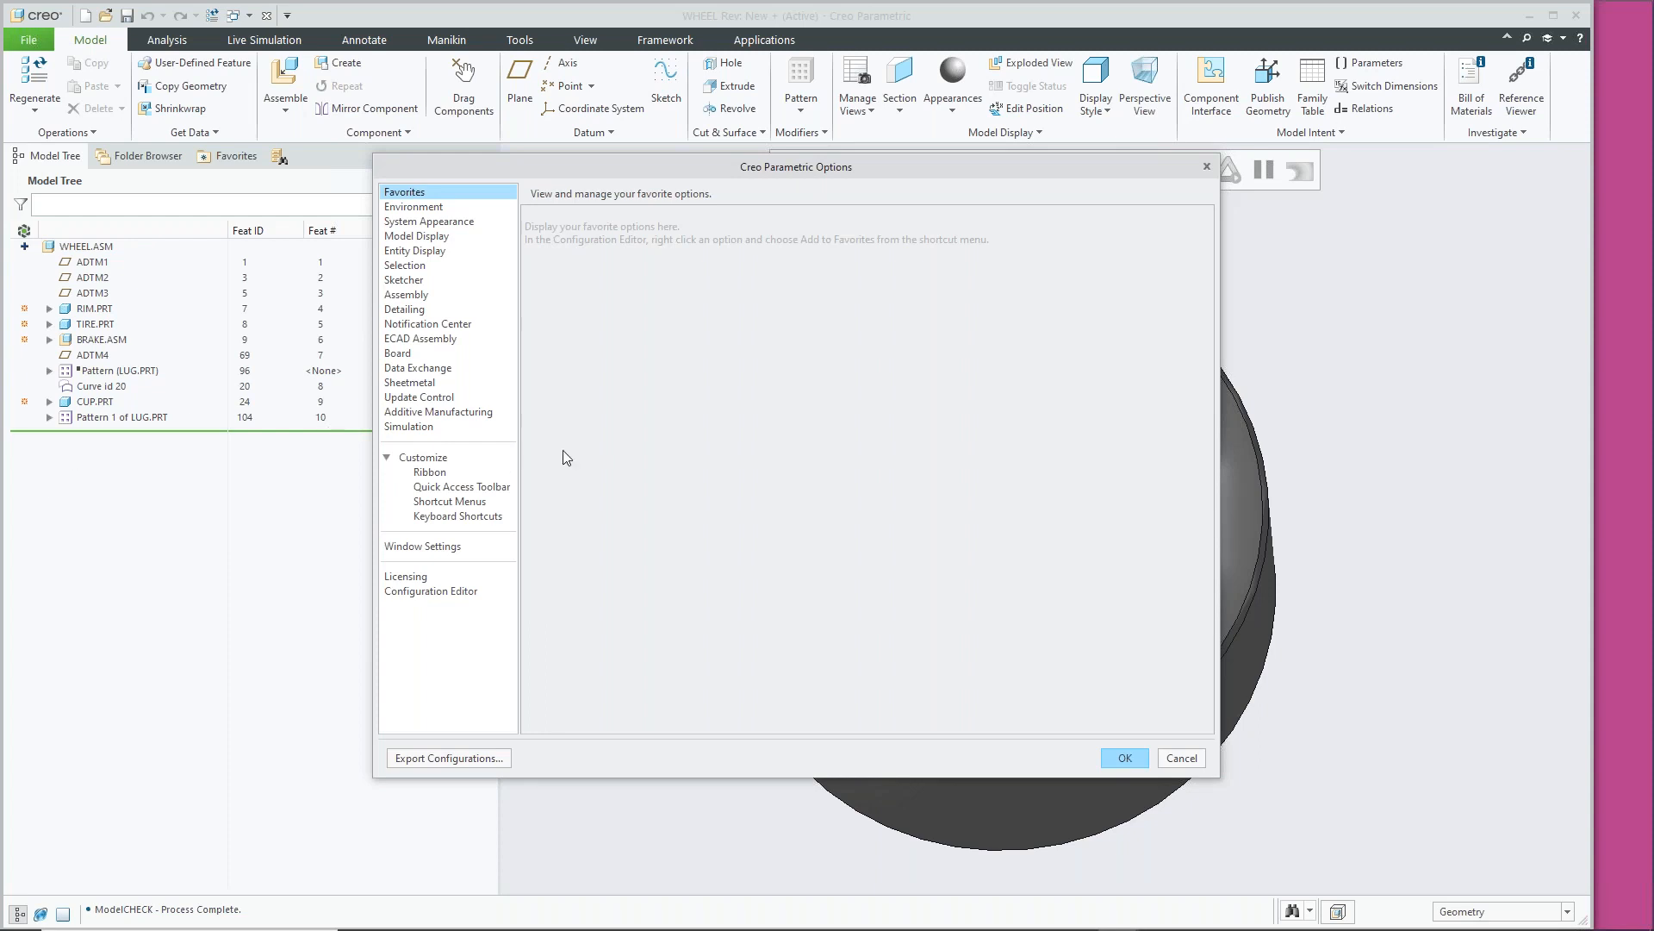
{"action": "left_click", "coordinate": [439, 593]}
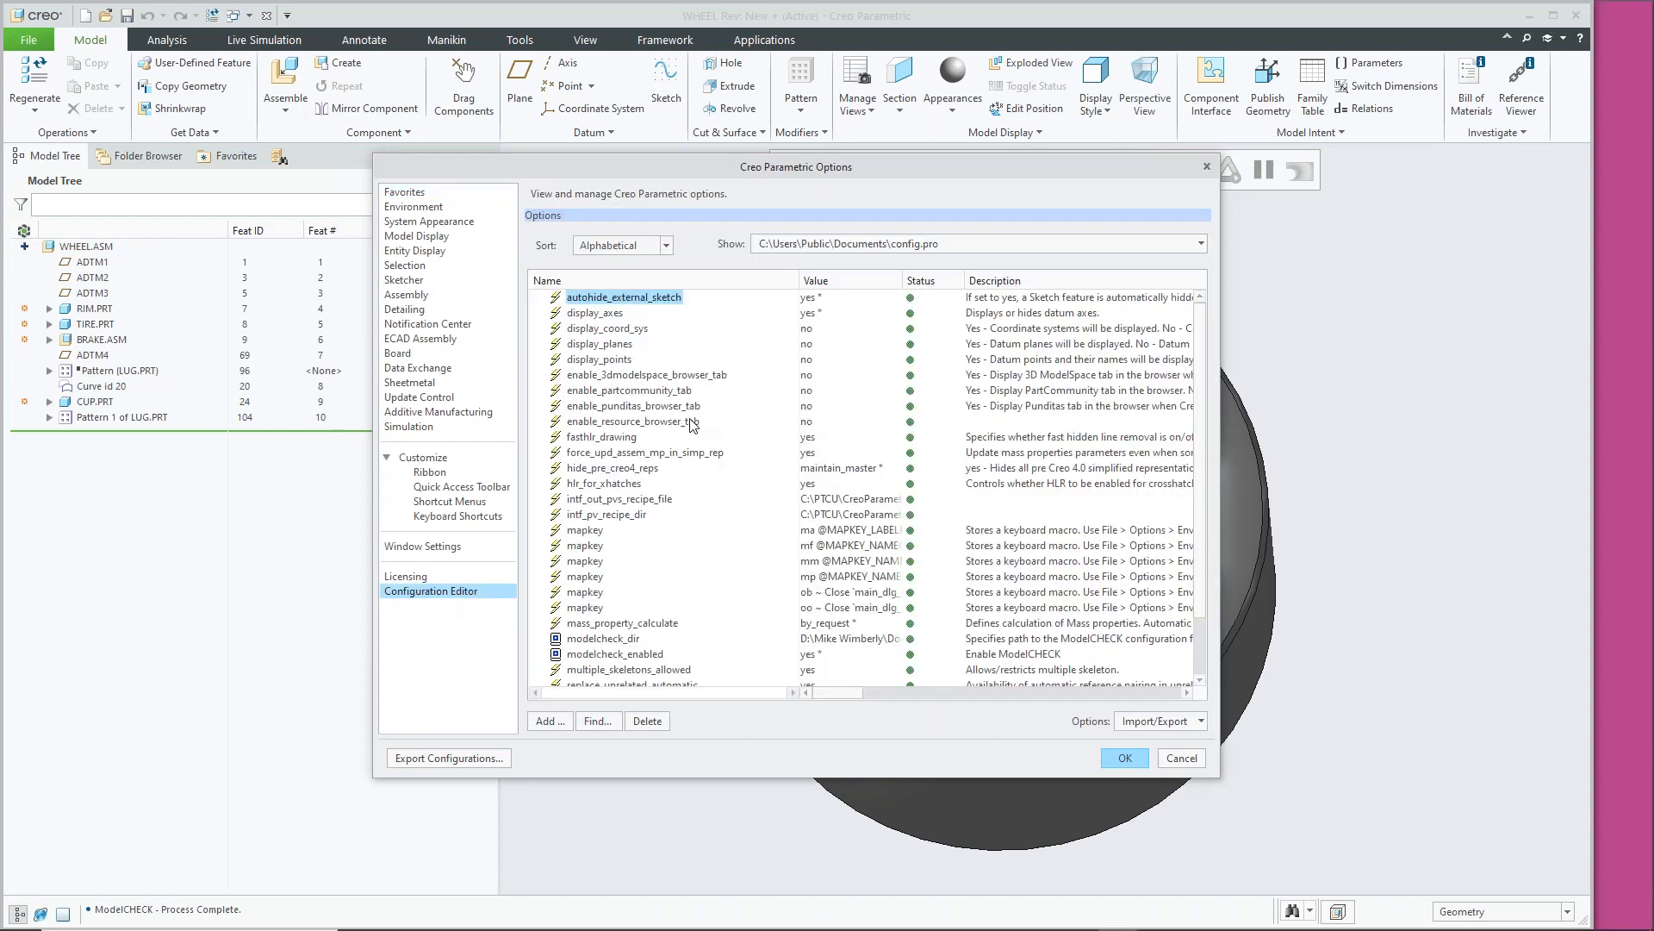
{"action": "scroll", "coordinate": [628, 616], "scroll_direction": "down", "scroll_amount": 1}
{"action": "left_click", "coordinate": [596, 600]}
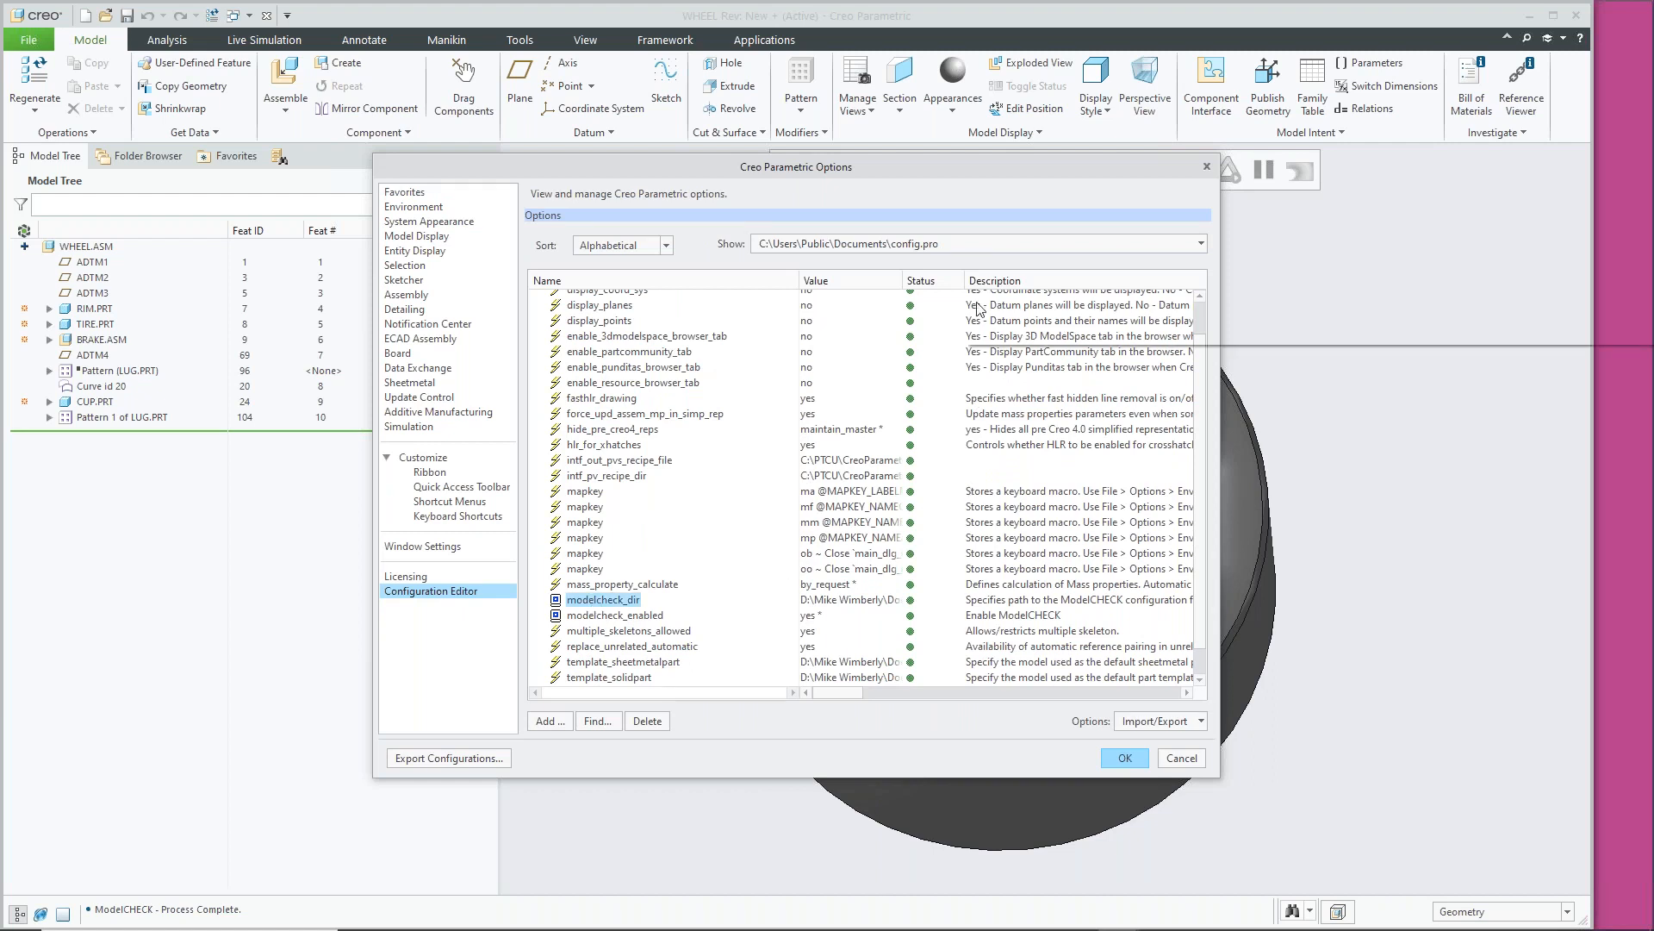
{"action": "left_click_drag", "start_coordinate": [1222, 293], "coordinate": [1581, 284]}
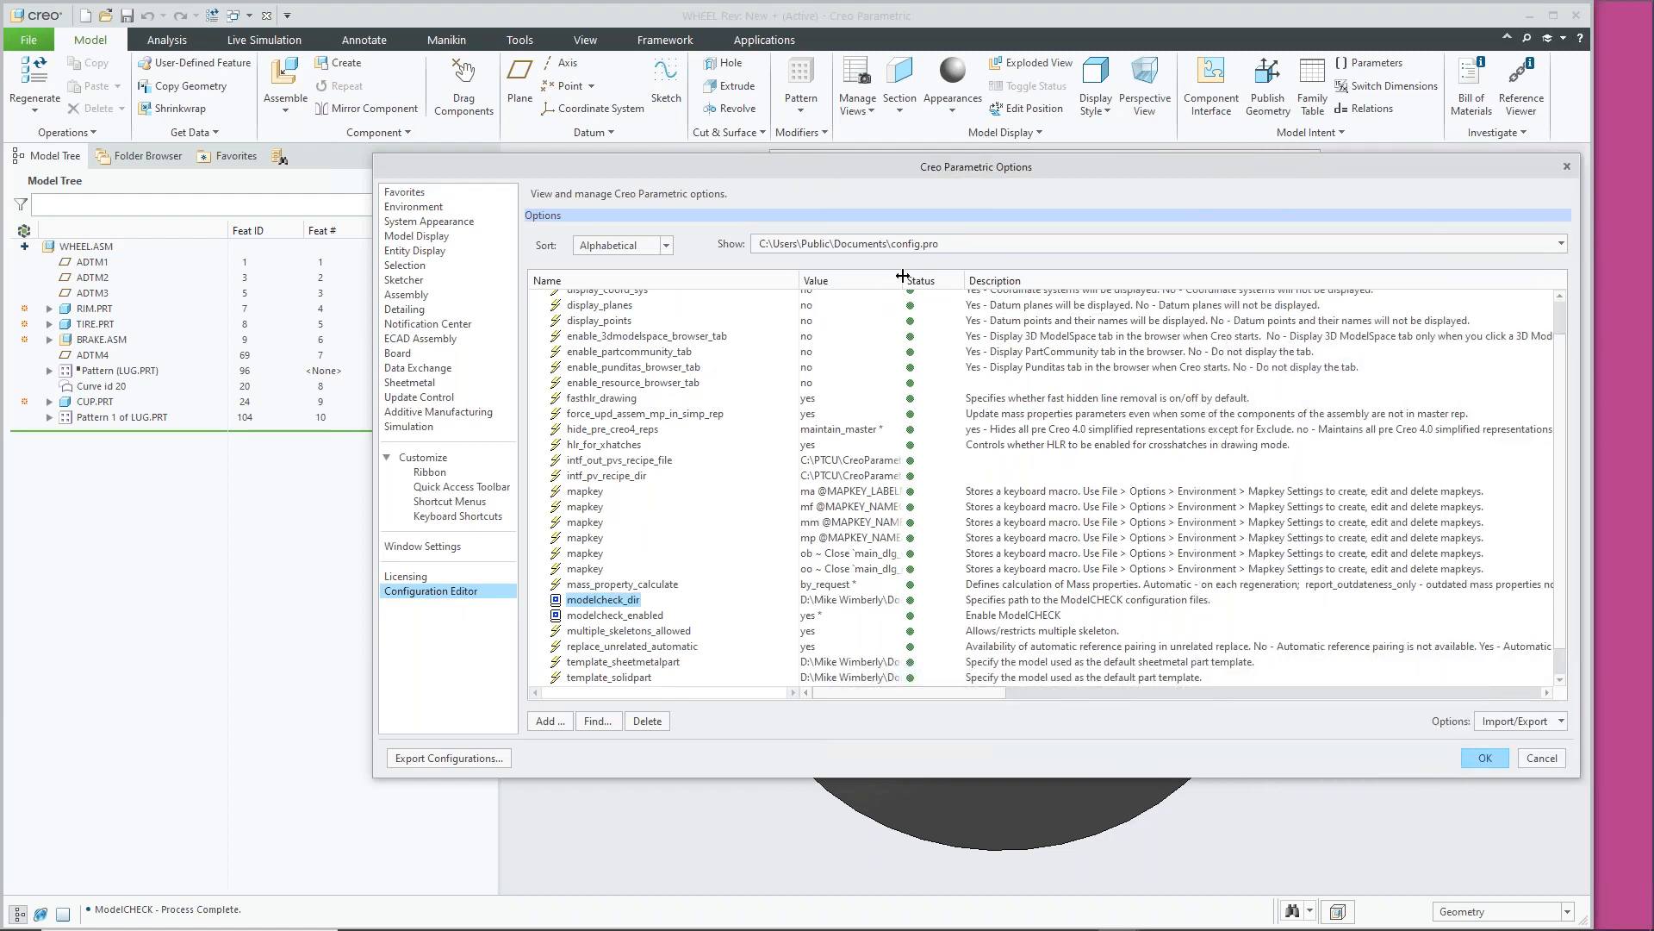
{"action": "left_click_drag", "start_coordinate": [905, 280], "coordinate": [1157, 509]}
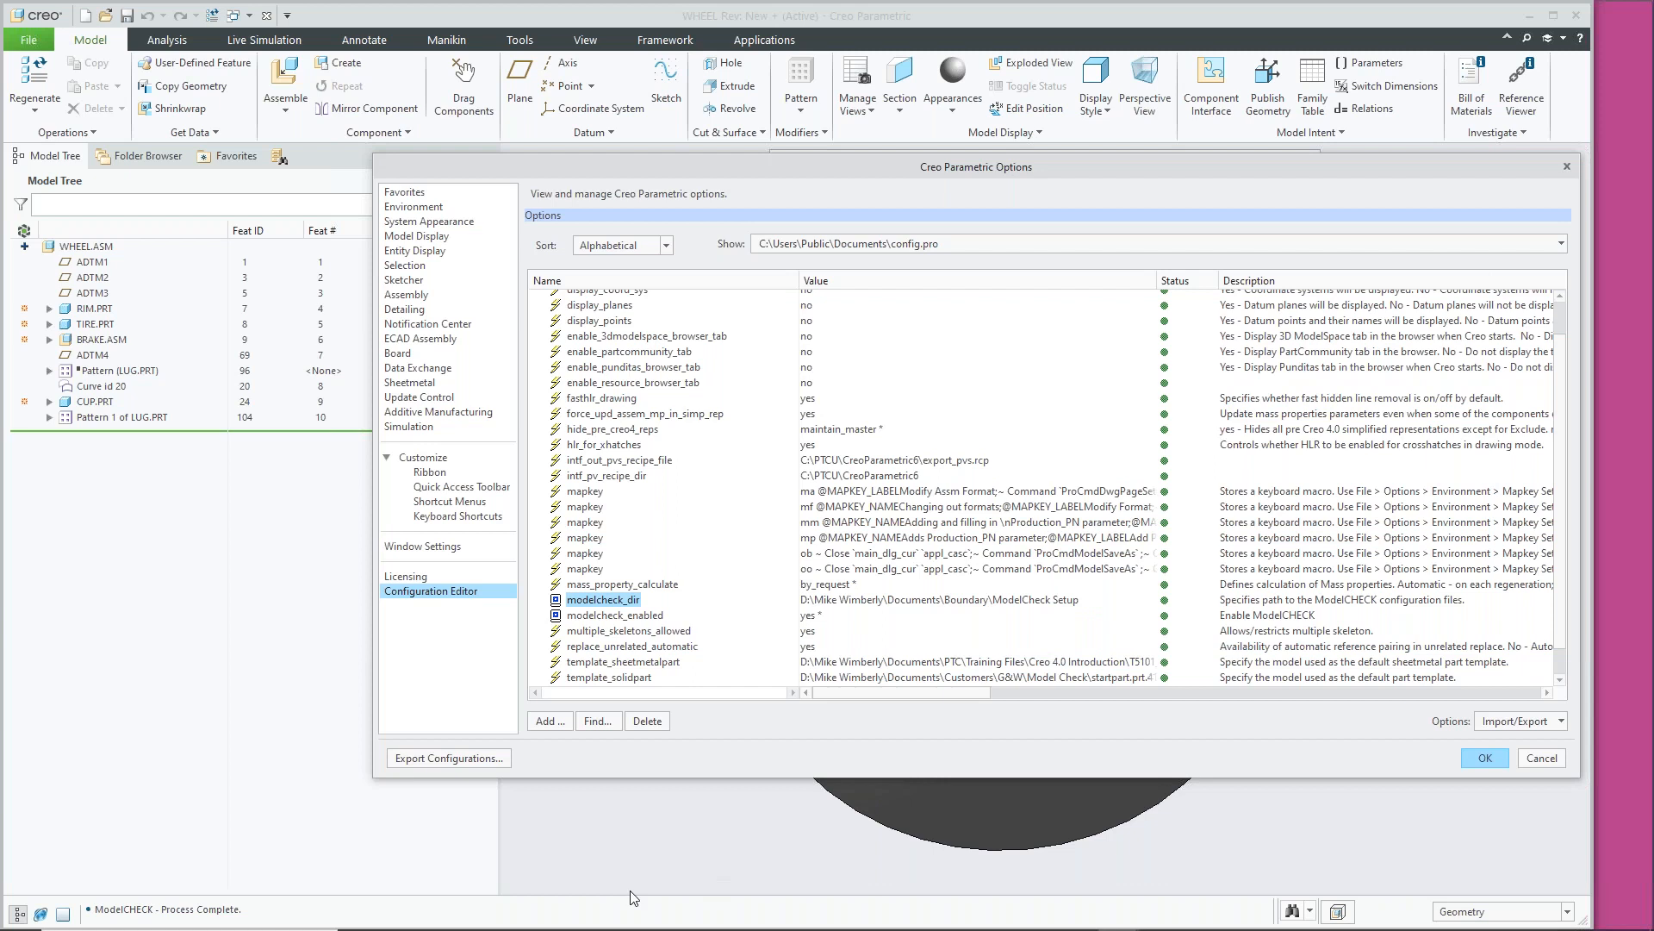
{"action": "left_click", "coordinate": [444, 929]}
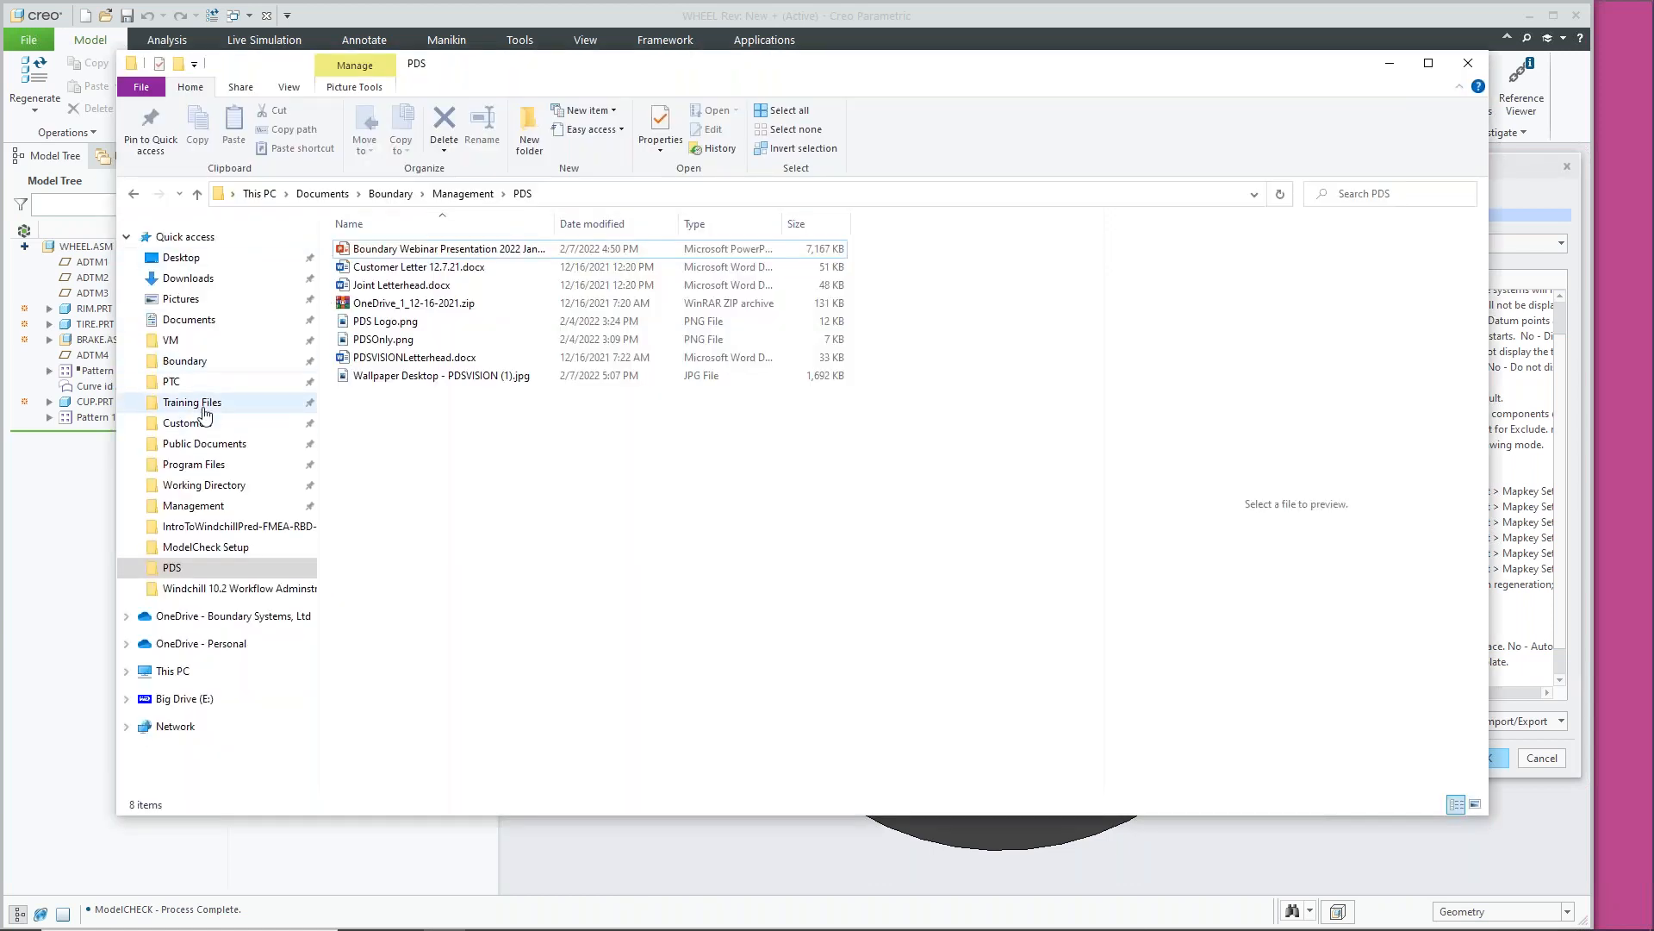
Browse in File Explorer to Boundary\ModelCheck Setup\config\check
{"action": "left_click", "coordinate": [185, 361]}
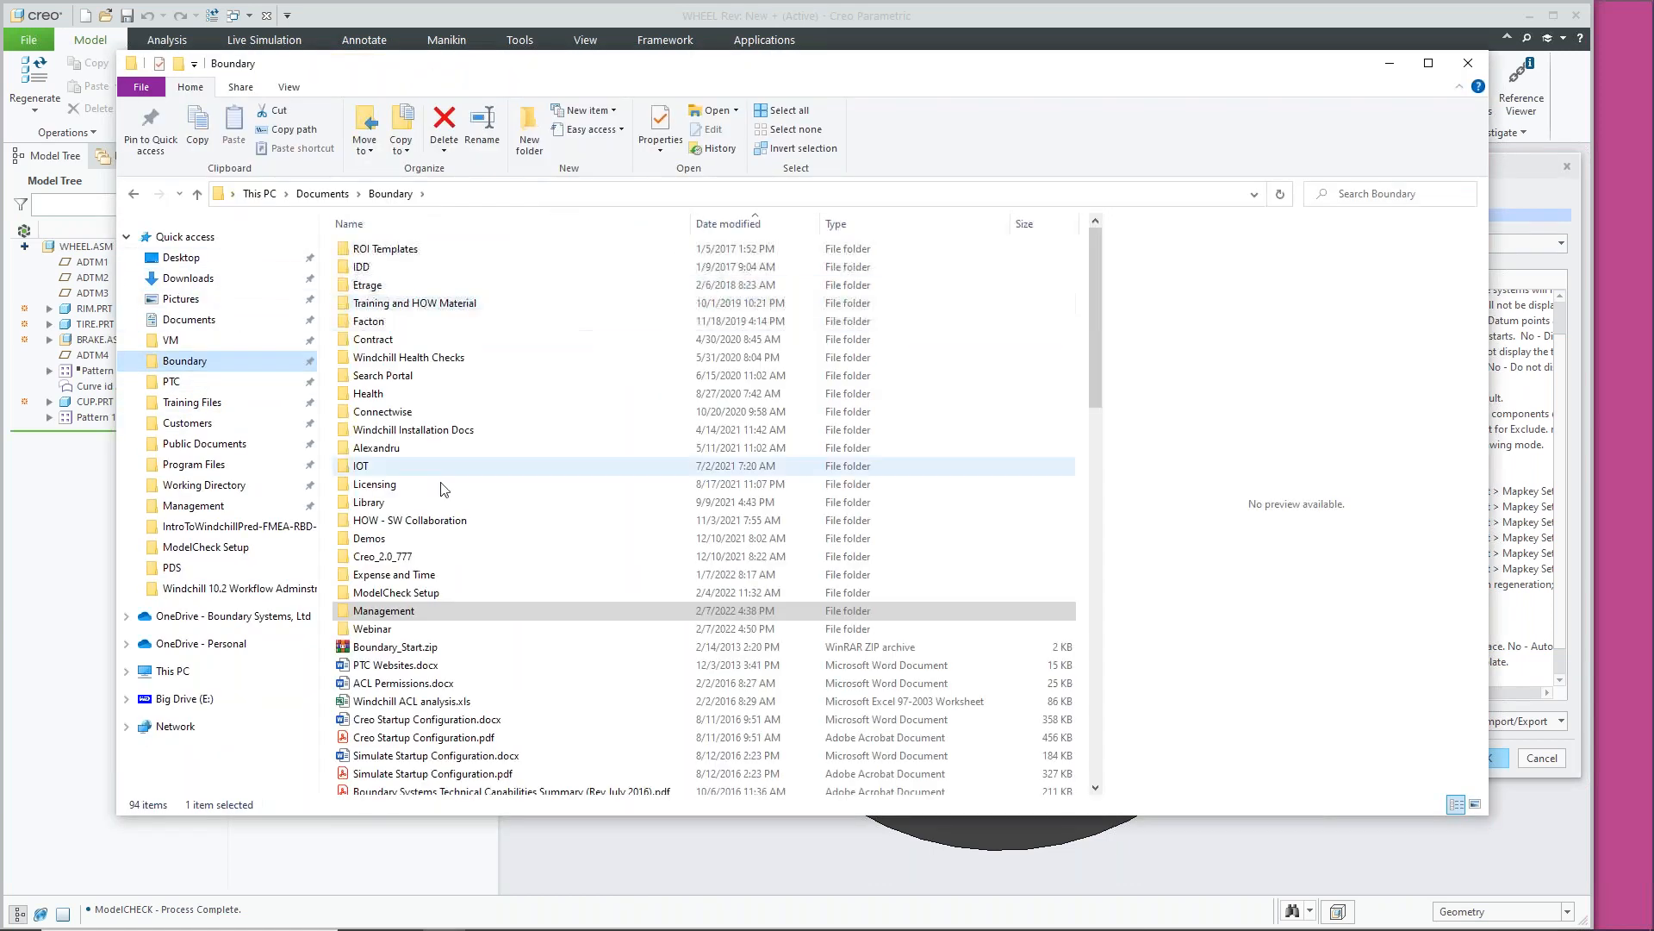
{"action": "double_click", "coordinate": [428, 592]}
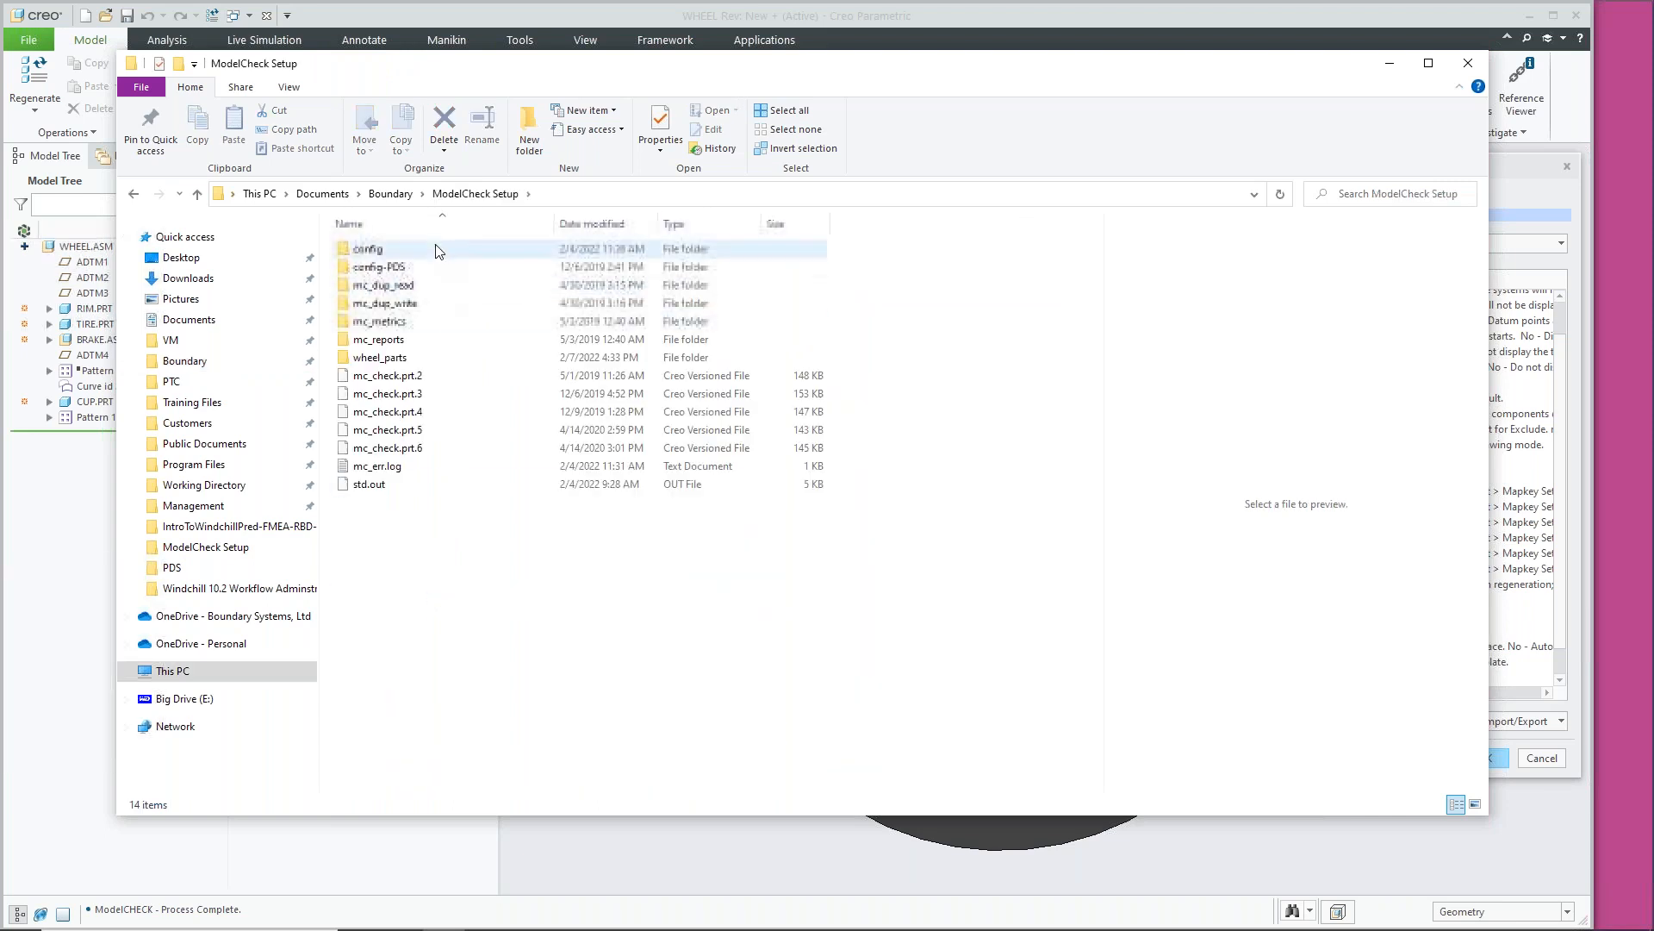
{"action": "left_click_drag", "start_coordinate": [951, 81], "coordinate": [1046, 87]}
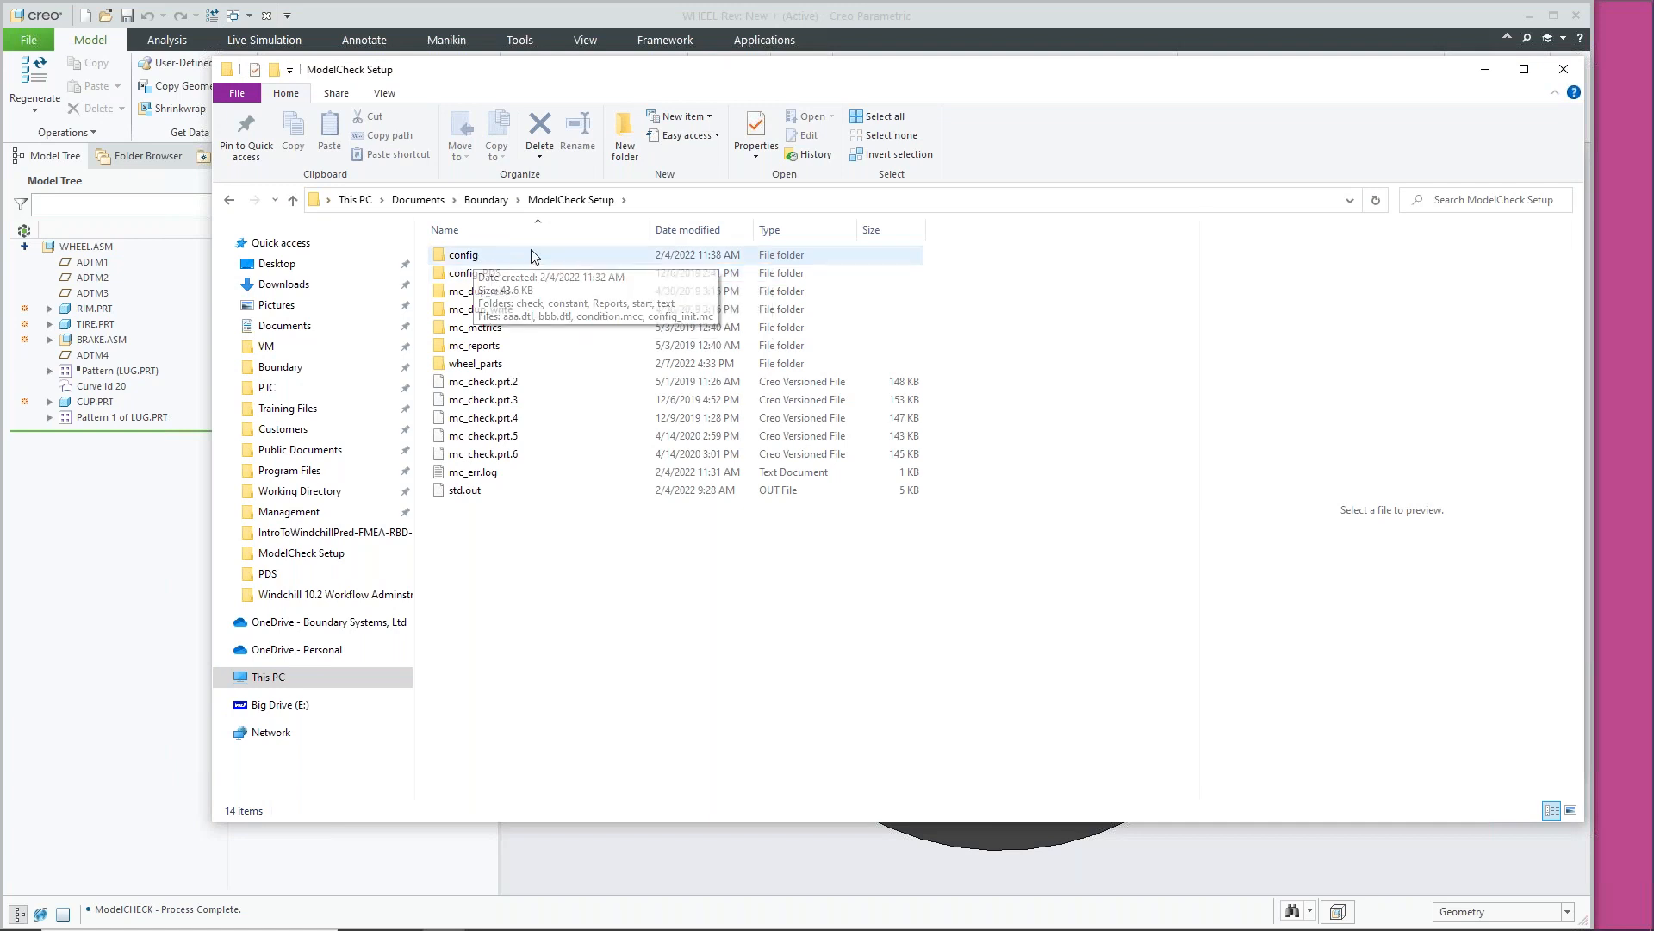
{"action": "double_click", "coordinate": [472, 255]}
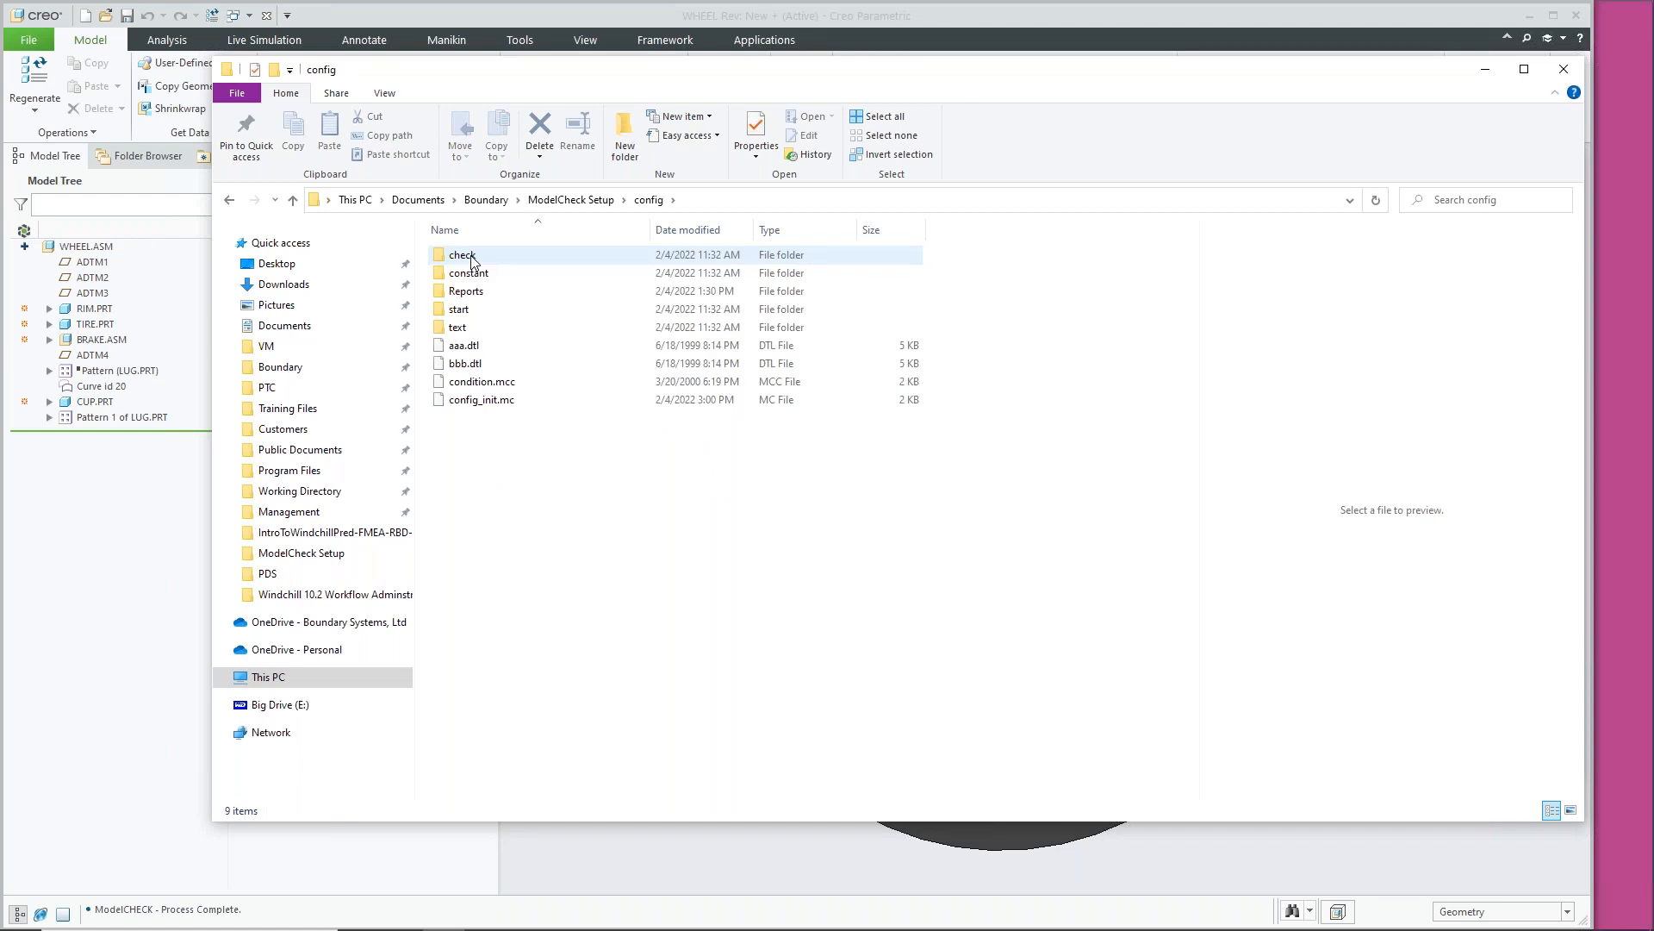
{"action": "double_click", "coordinate": [487, 257]}
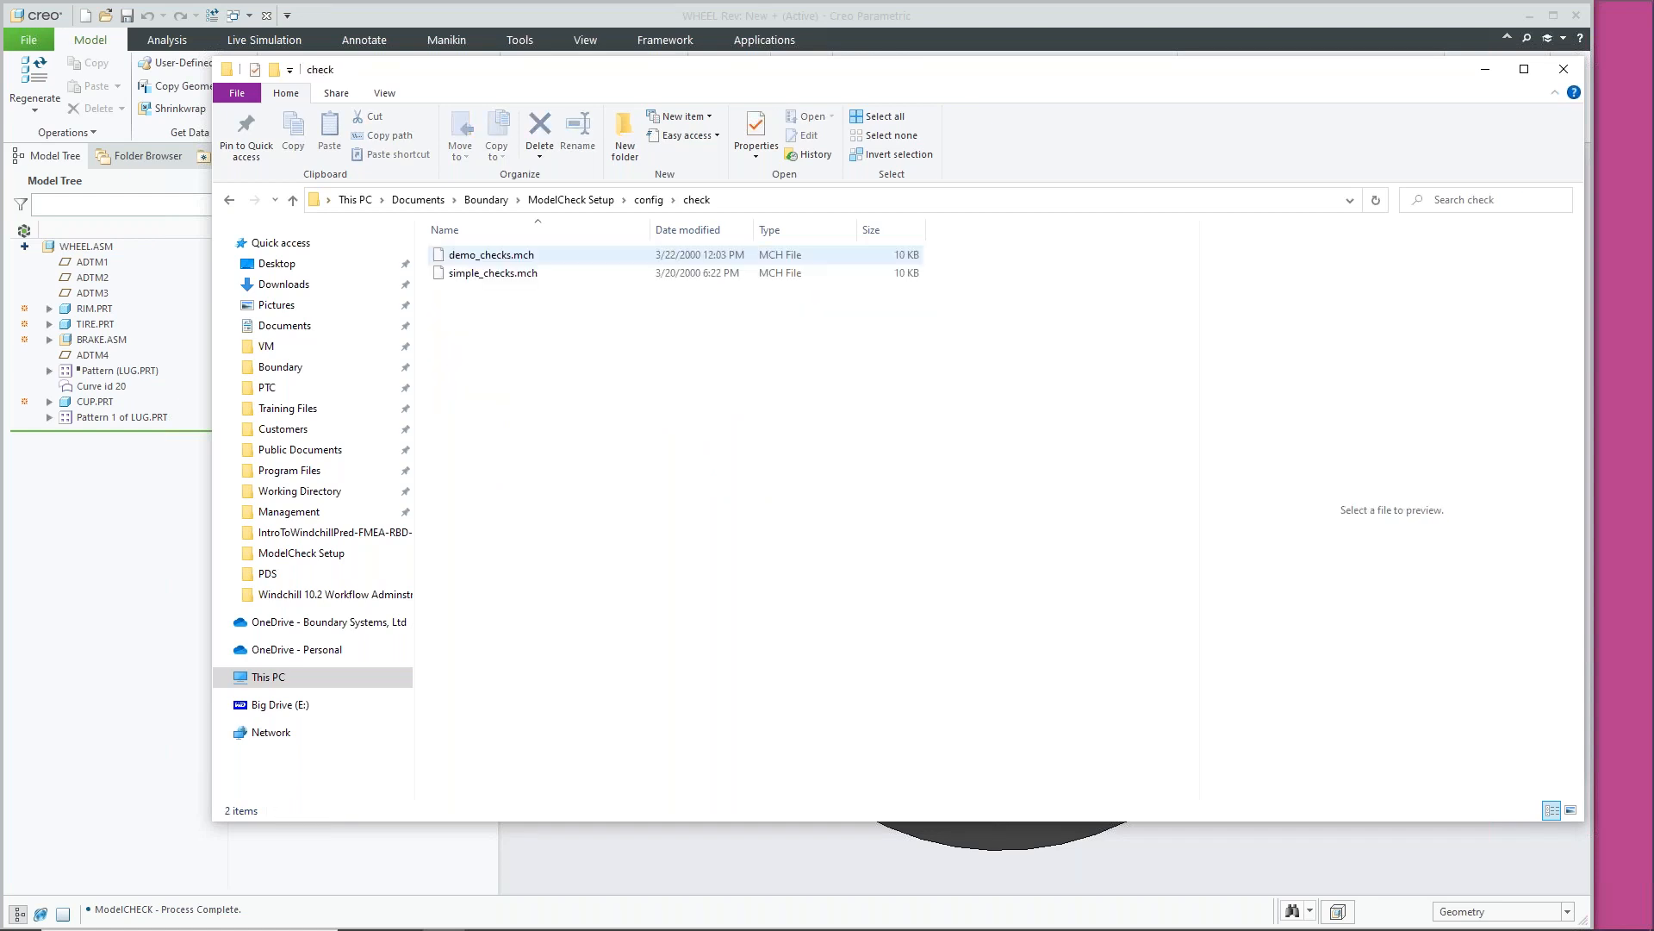
View demo_checks.mch in Notepad++, close it, and return Explorer to the config folder
{"action": "right_click", "coordinate": [562, 254]}
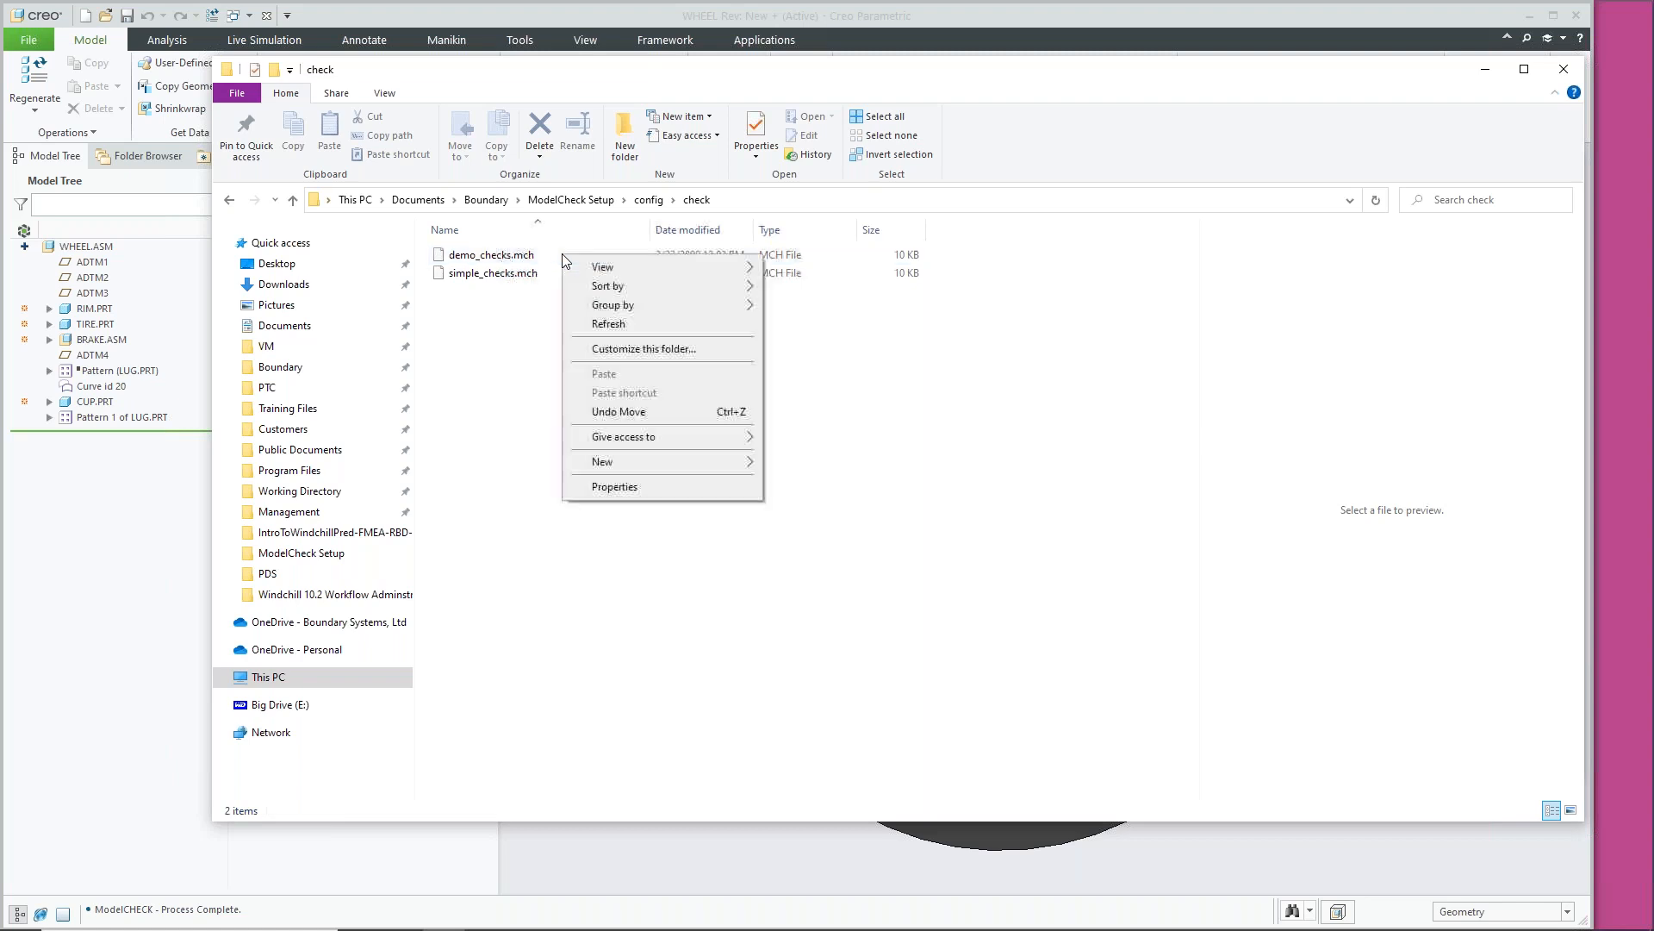
{"action": "right_click", "coordinate": [501, 256]}
{"action": "right_click", "coordinate": [500, 256]}
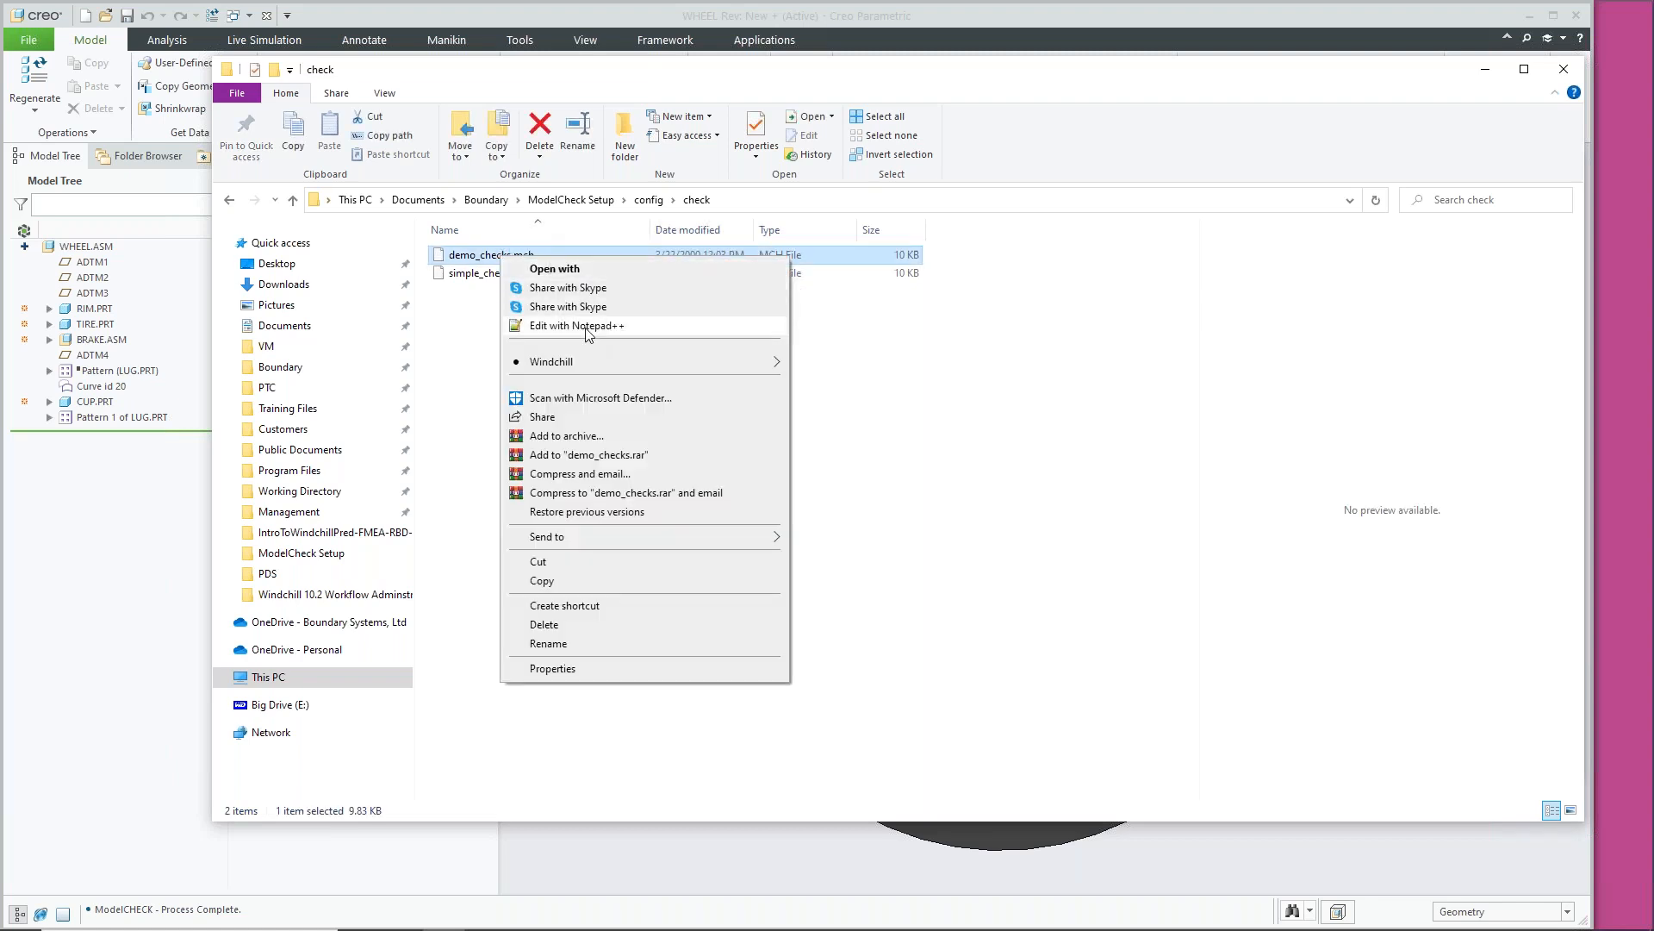
{"action": "left_click", "coordinate": [577, 326]}
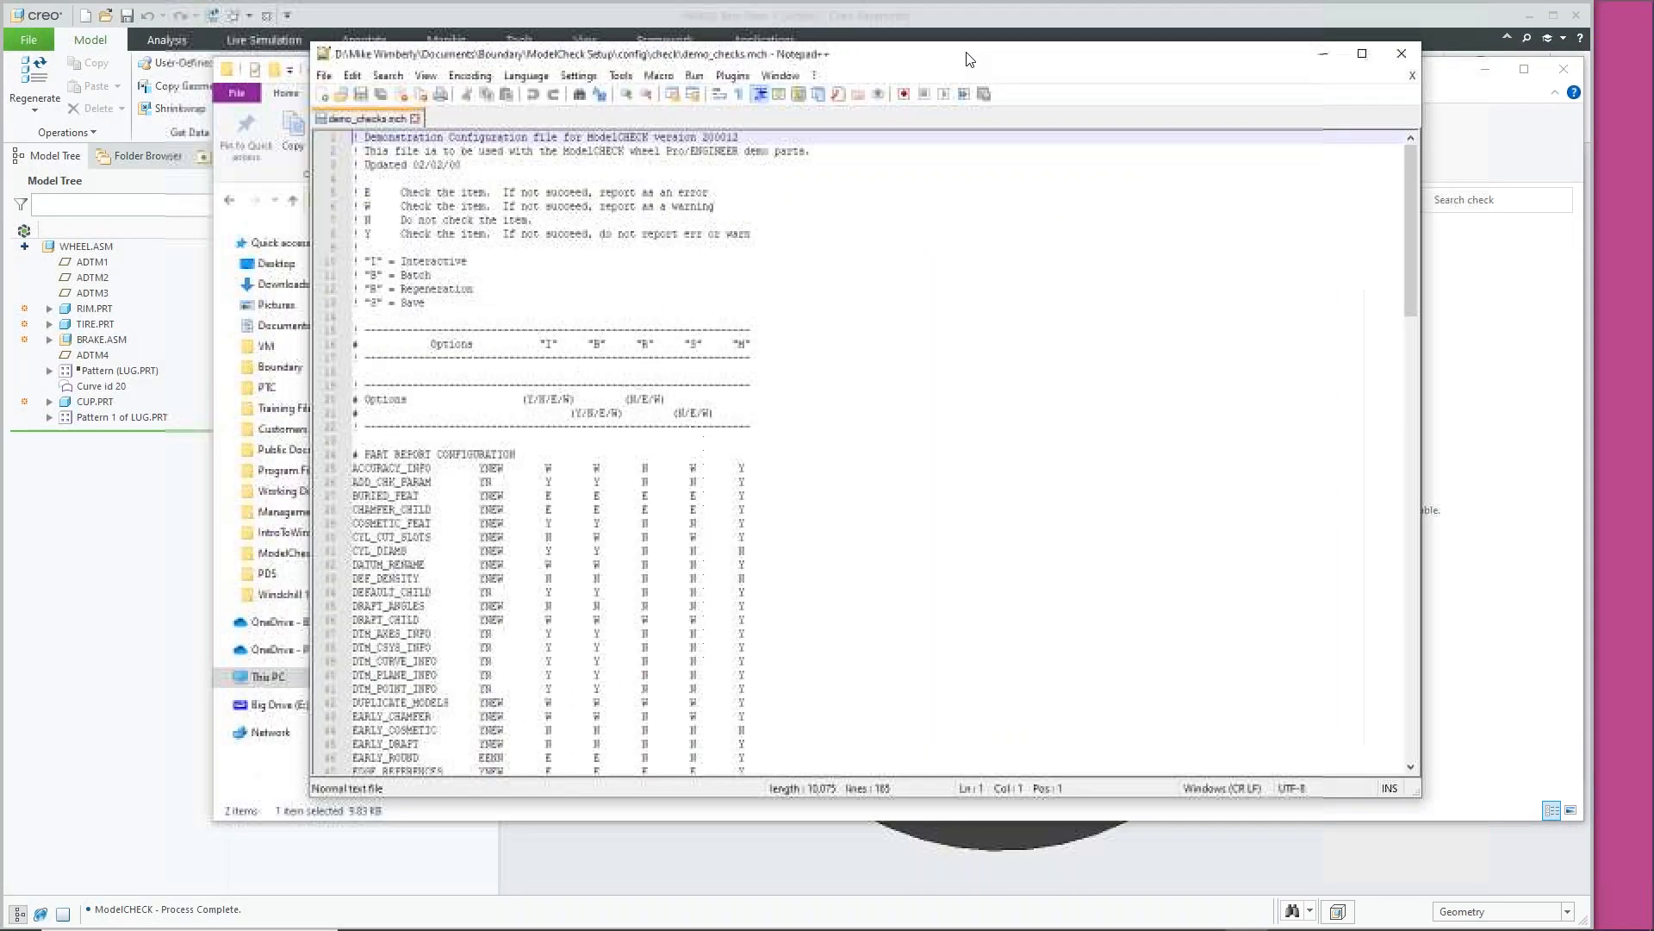
{"action": "scroll", "coordinate": [844, 360], "scroll_direction": "down", "scroll_amount": 6}
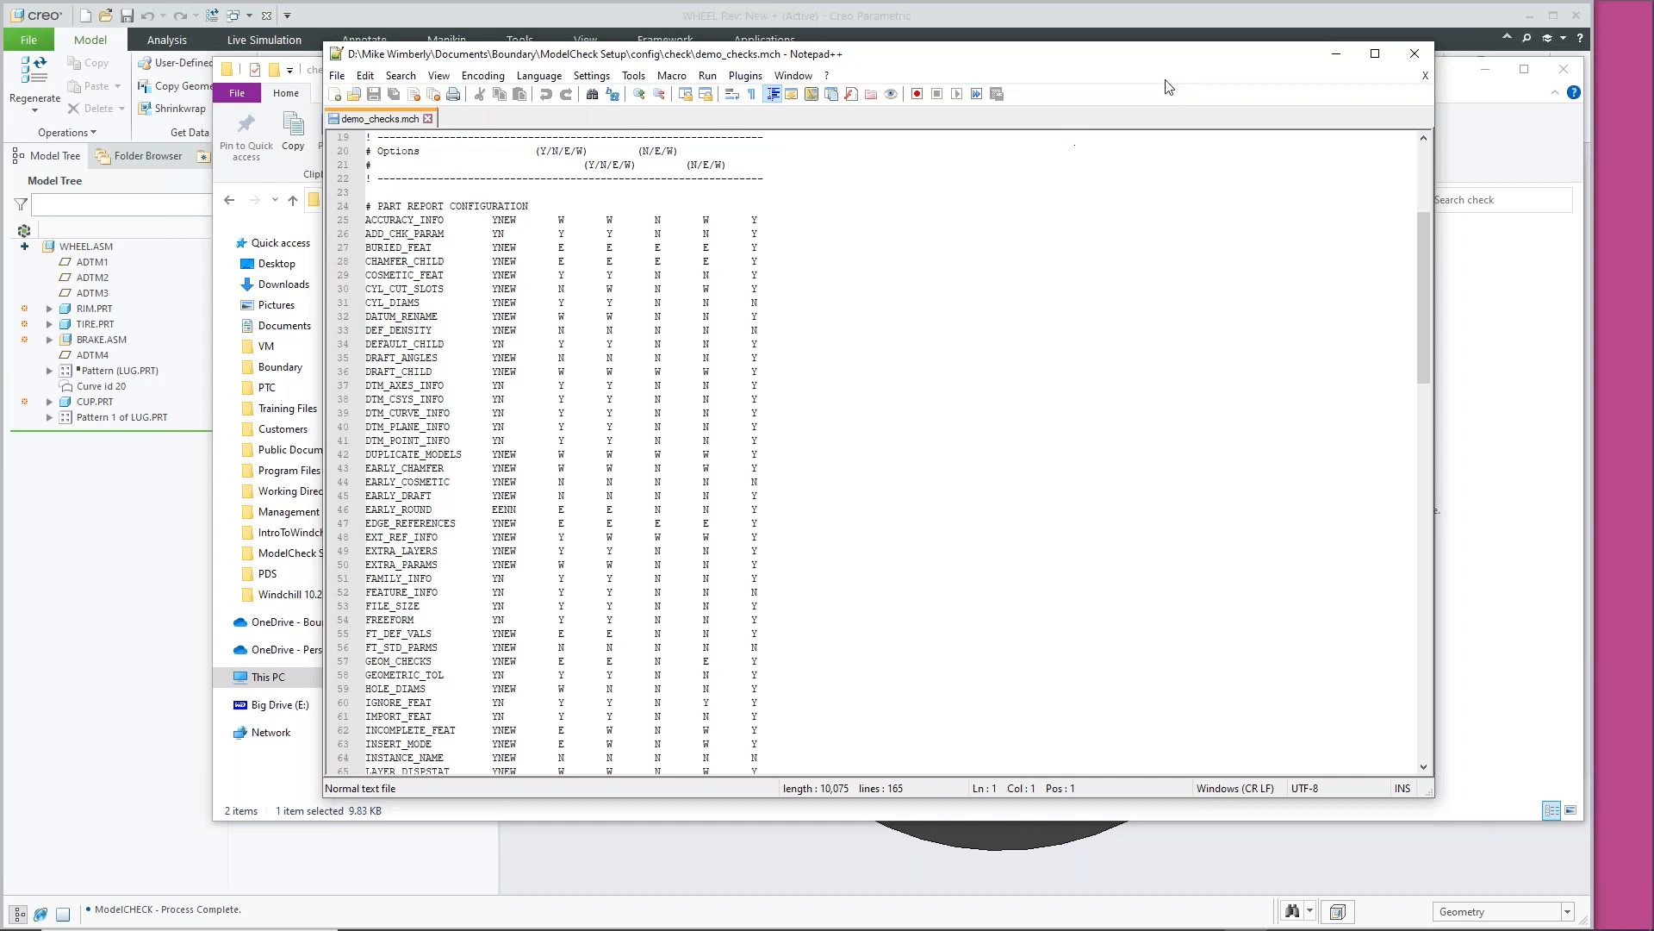
{"action": "left_click", "coordinate": [429, 120]}
{"action": "left_click", "coordinate": [1413, 57]}
{"action": "left_click", "coordinate": [648, 199]}
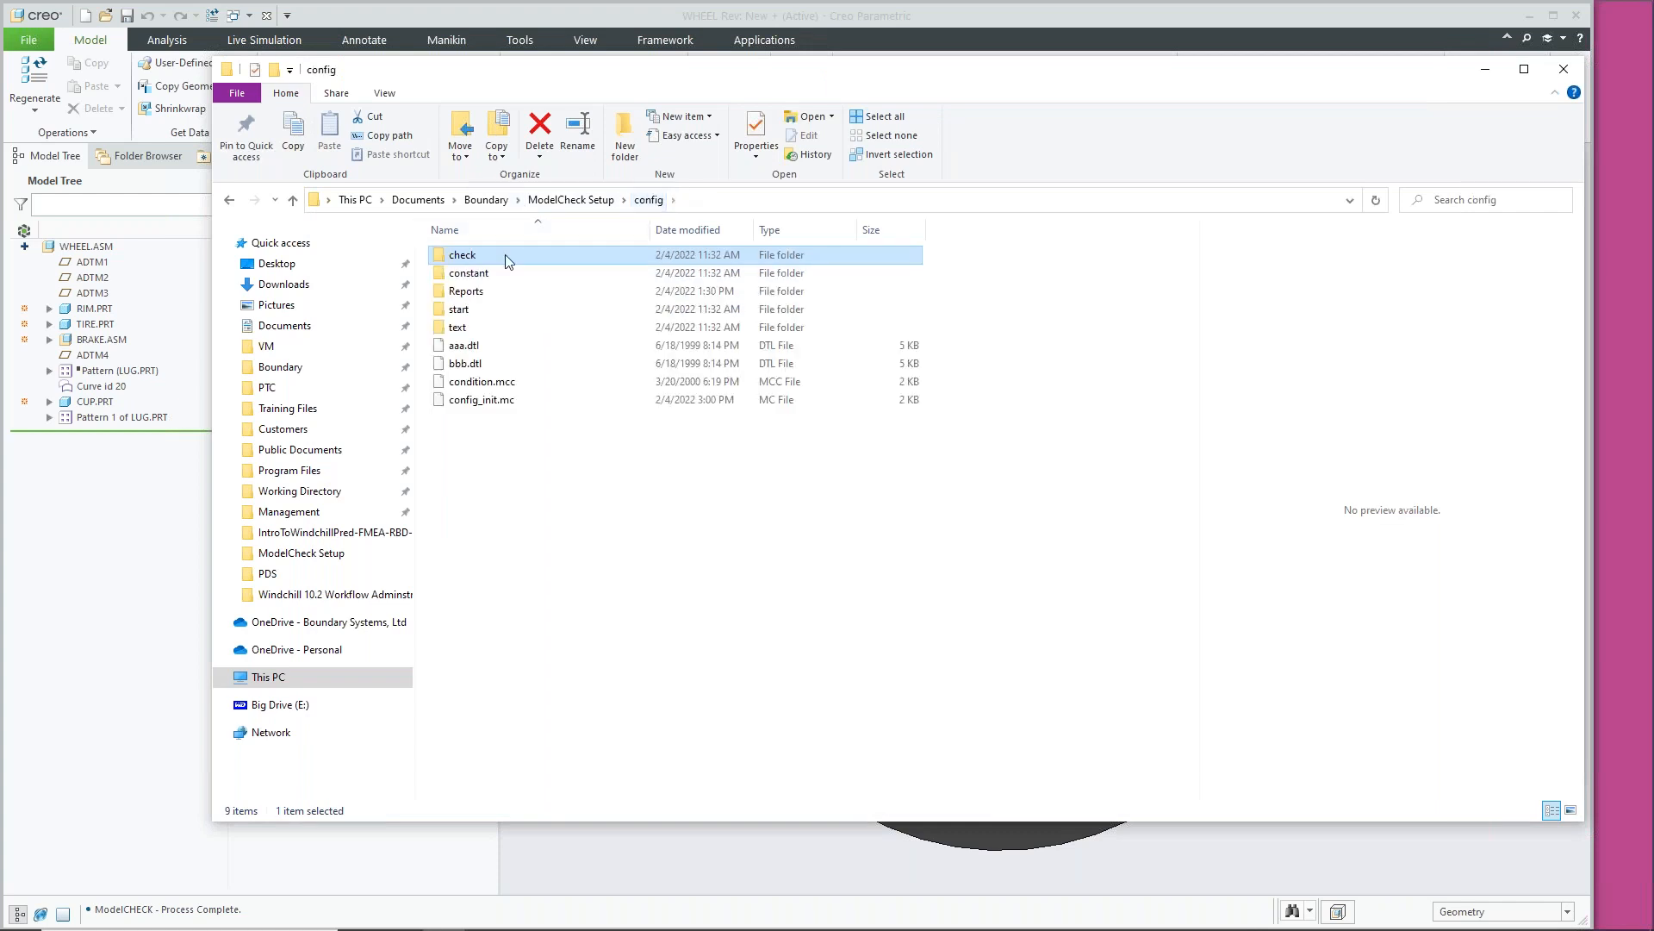
Open demo_start.mcs from the start folder in Notepad++, scroll through it, then close Notepad++
{"action": "double_click", "coordinate": [483, 310]}
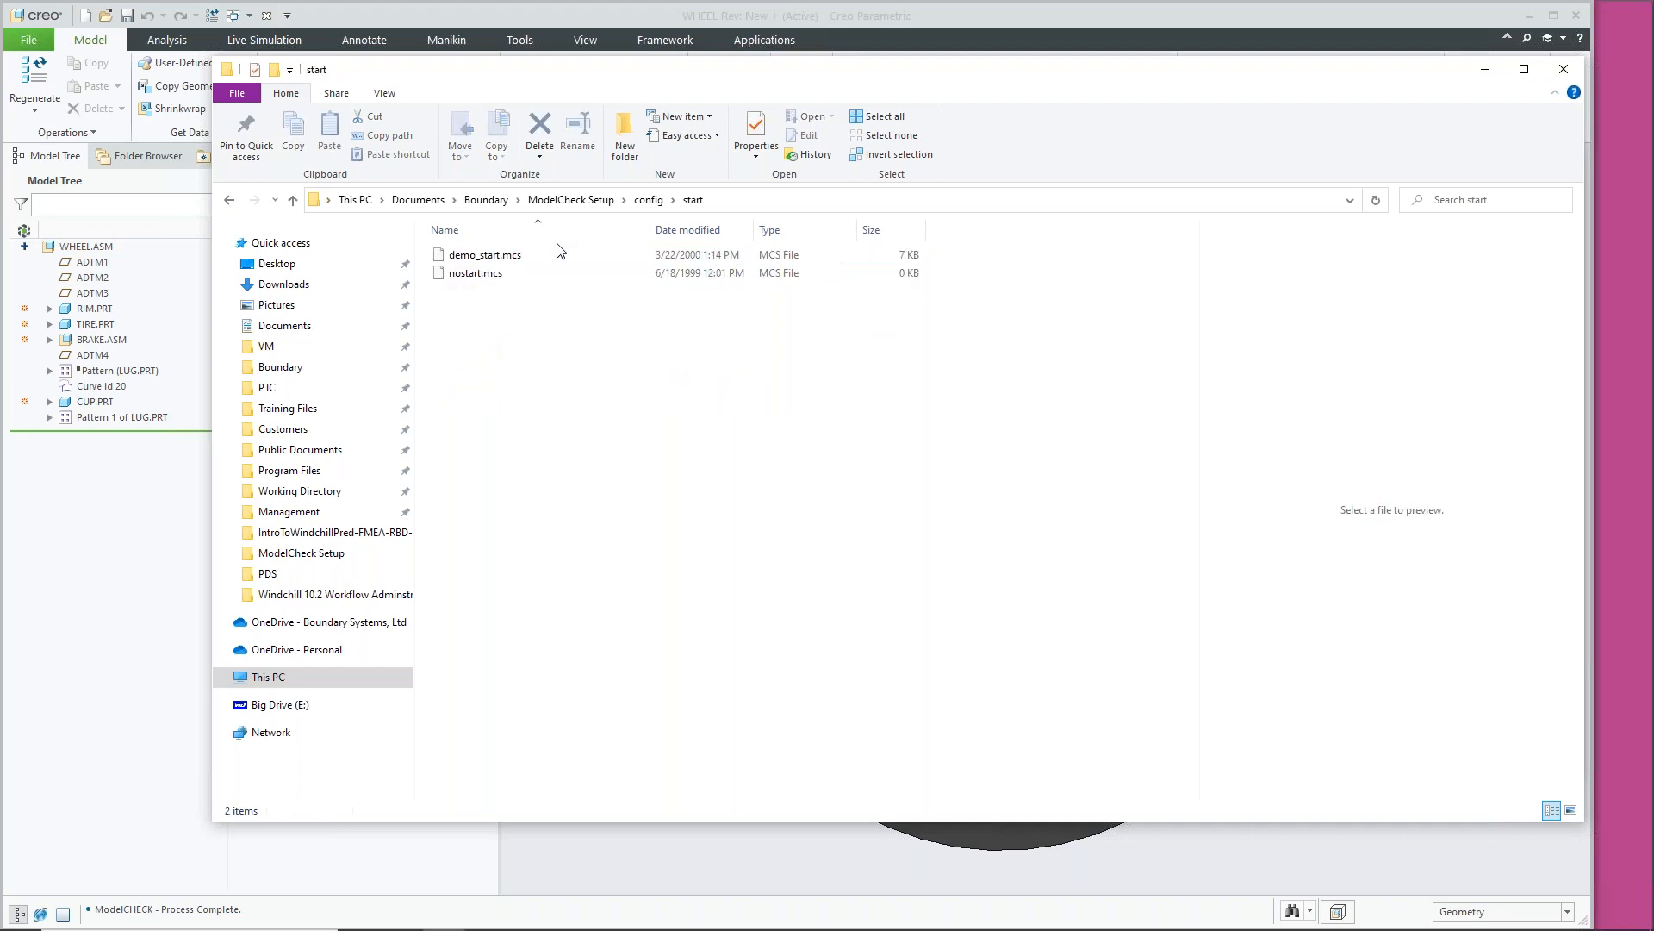
{"action": "left_click", "coordinate": [512, 260]}
{"action": "right_click", "coordinate": [511, 256]}
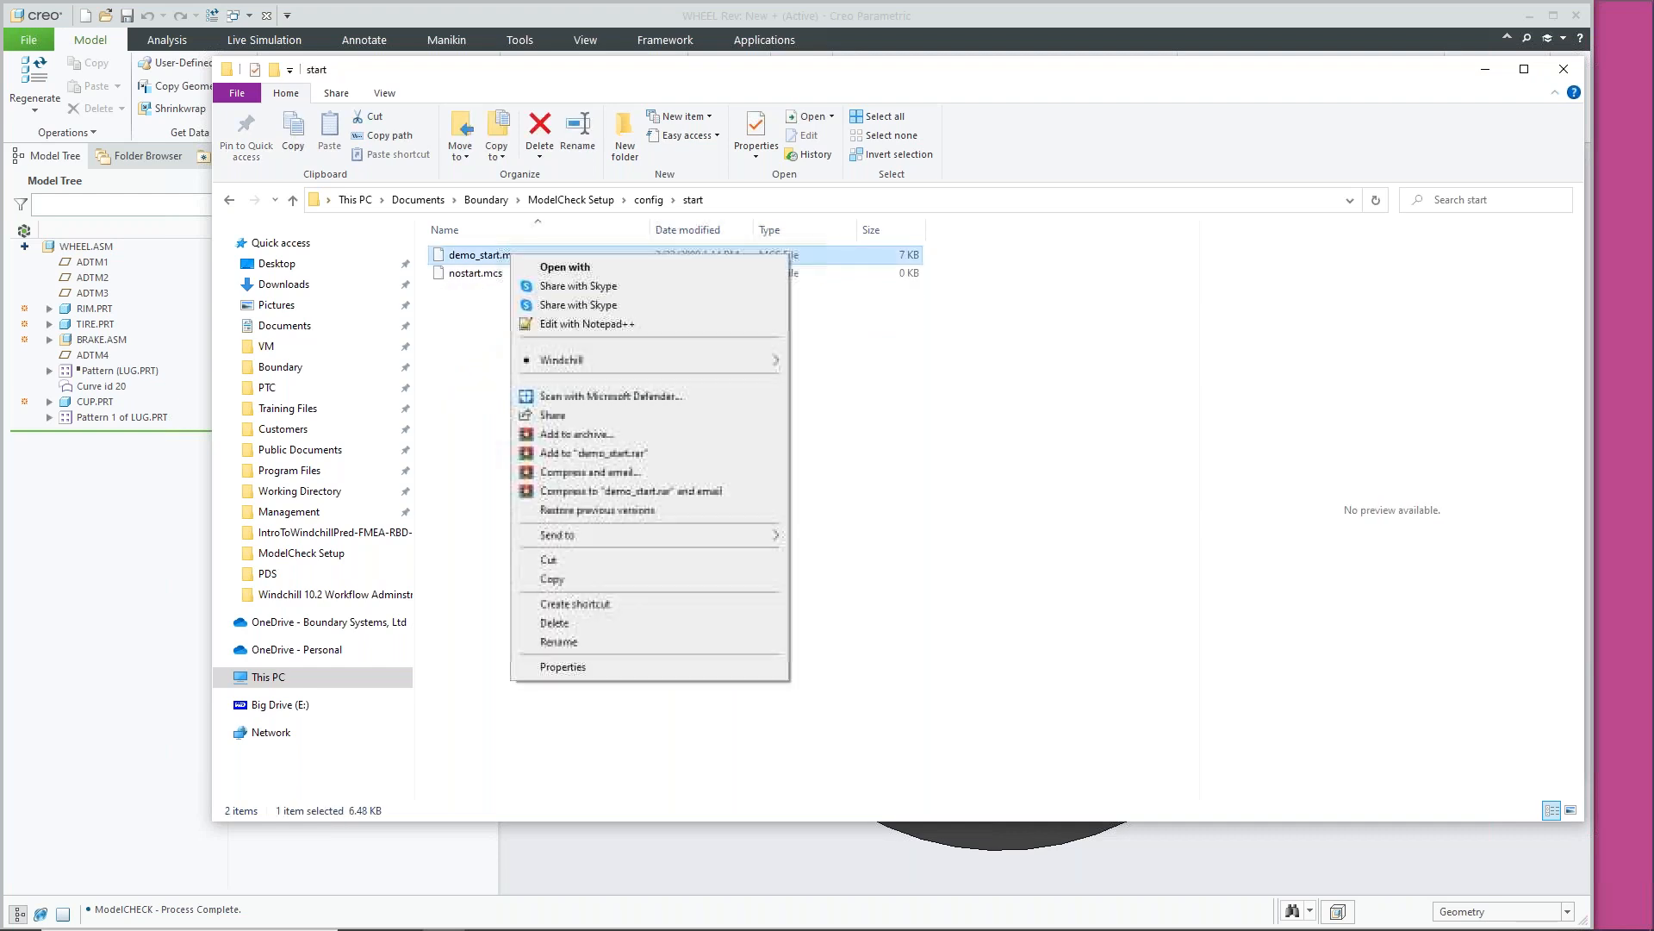
{"action": "left_click", "coordinate": [752, 324]}
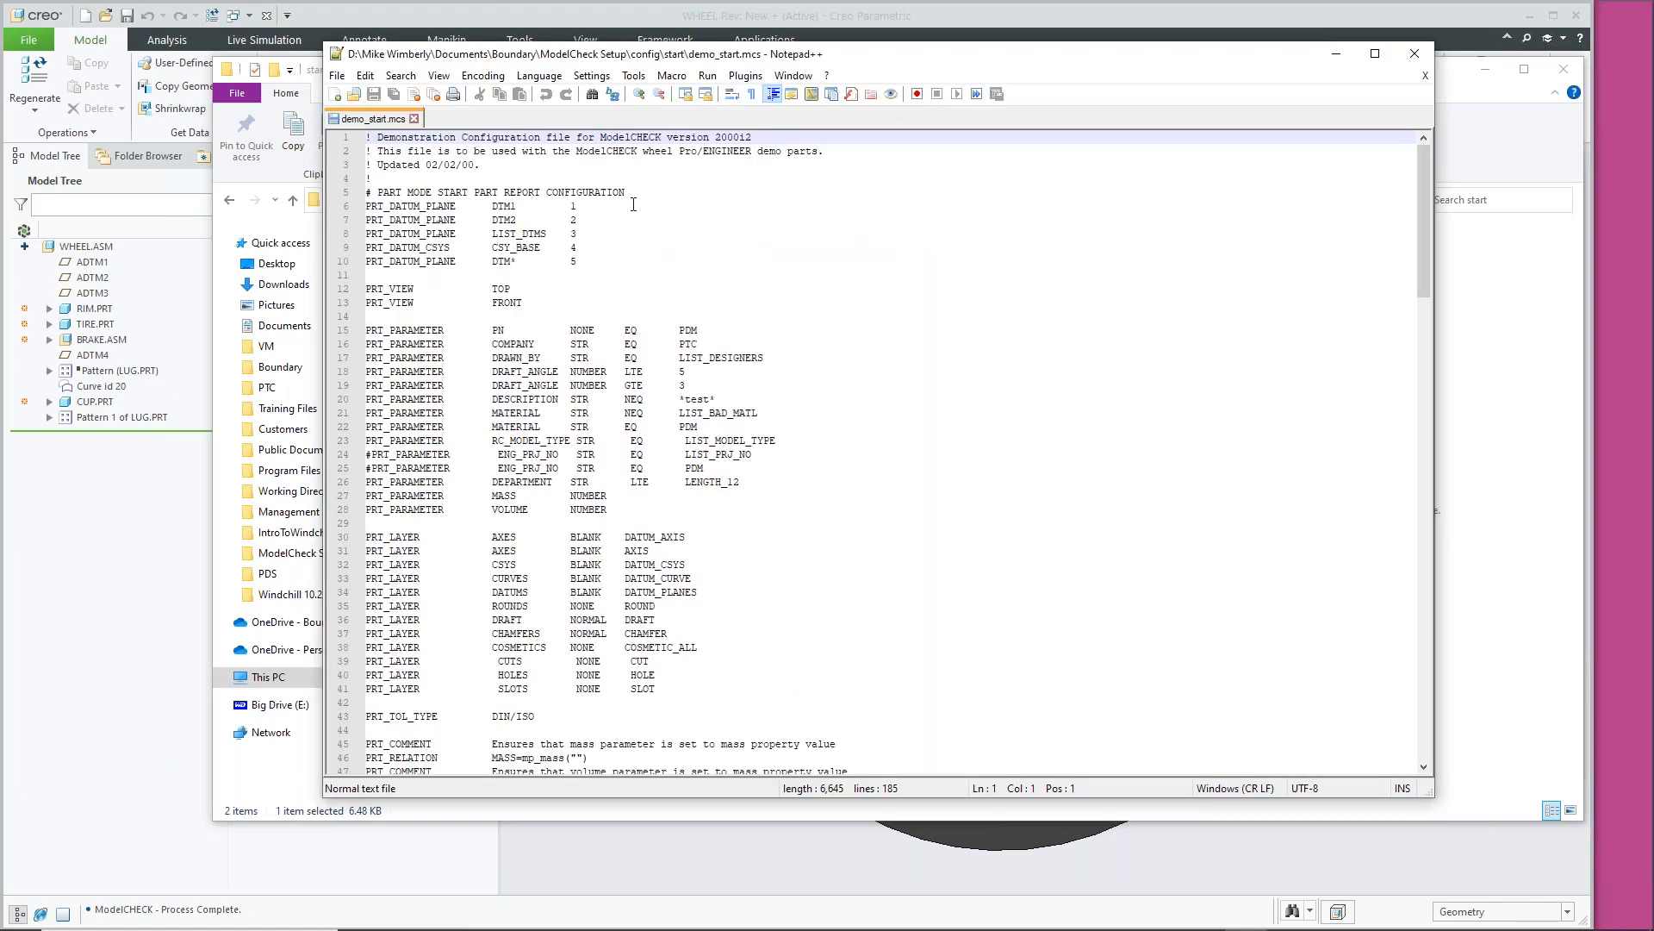
{"action": "scroll", "coordinate": [535, 426], "scroll_direction": "down", "scroll_amount": 3}
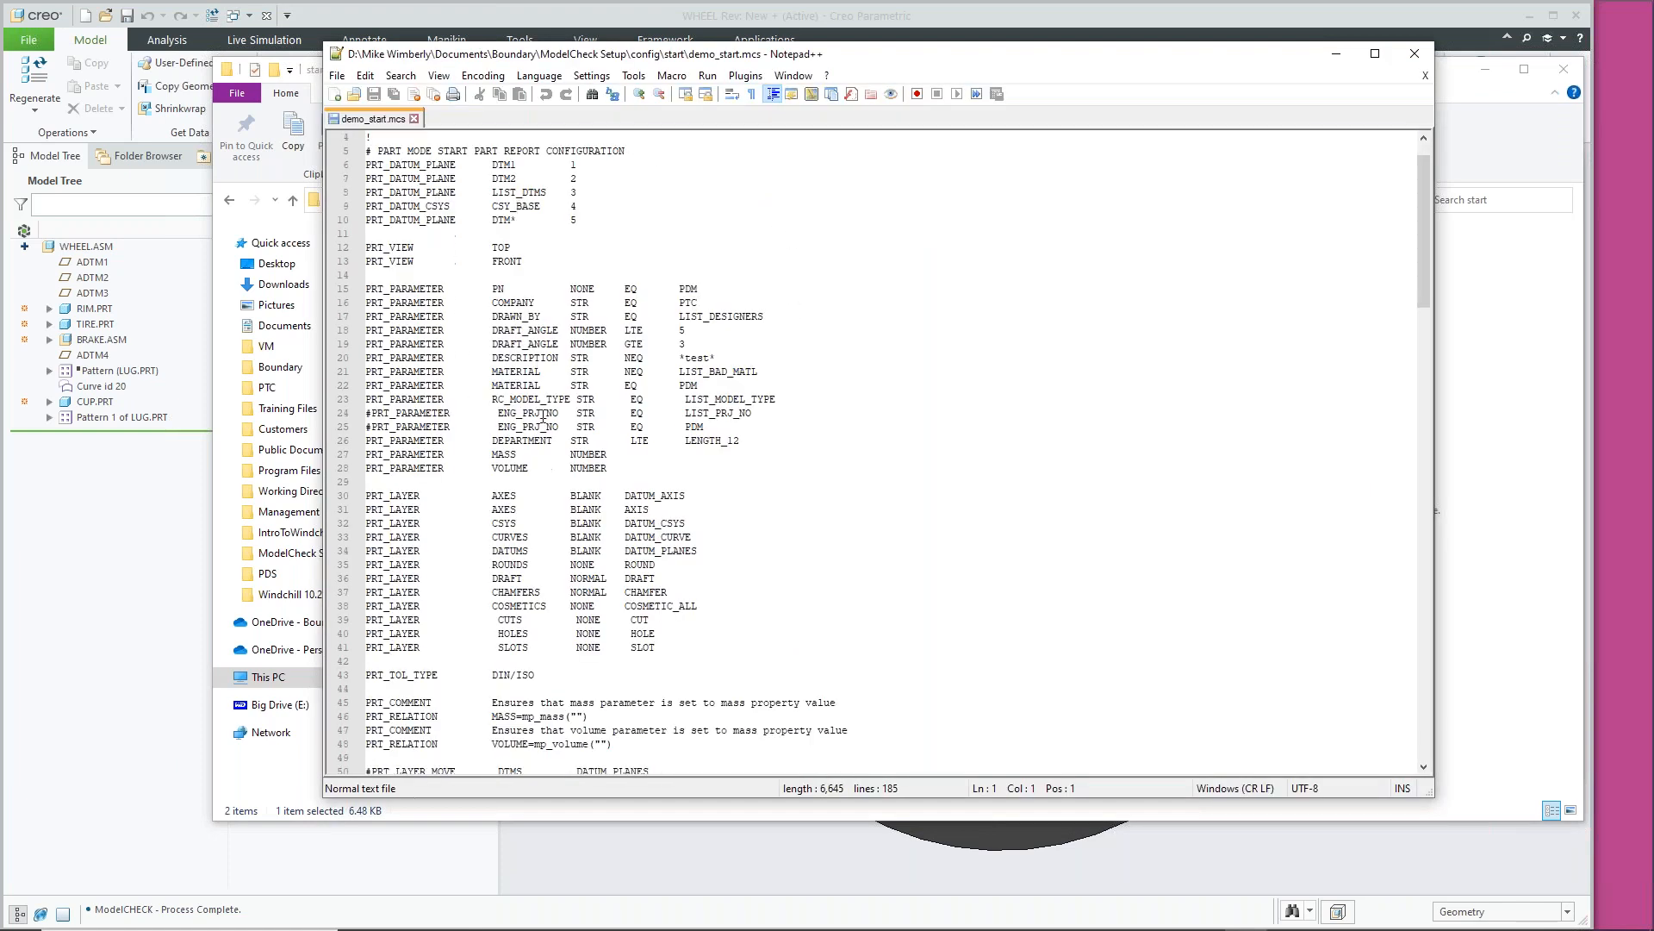
{"action": "scroll", "coordinate": [534, 426], "scroll_direction": "down", "scroll_amount": 7}
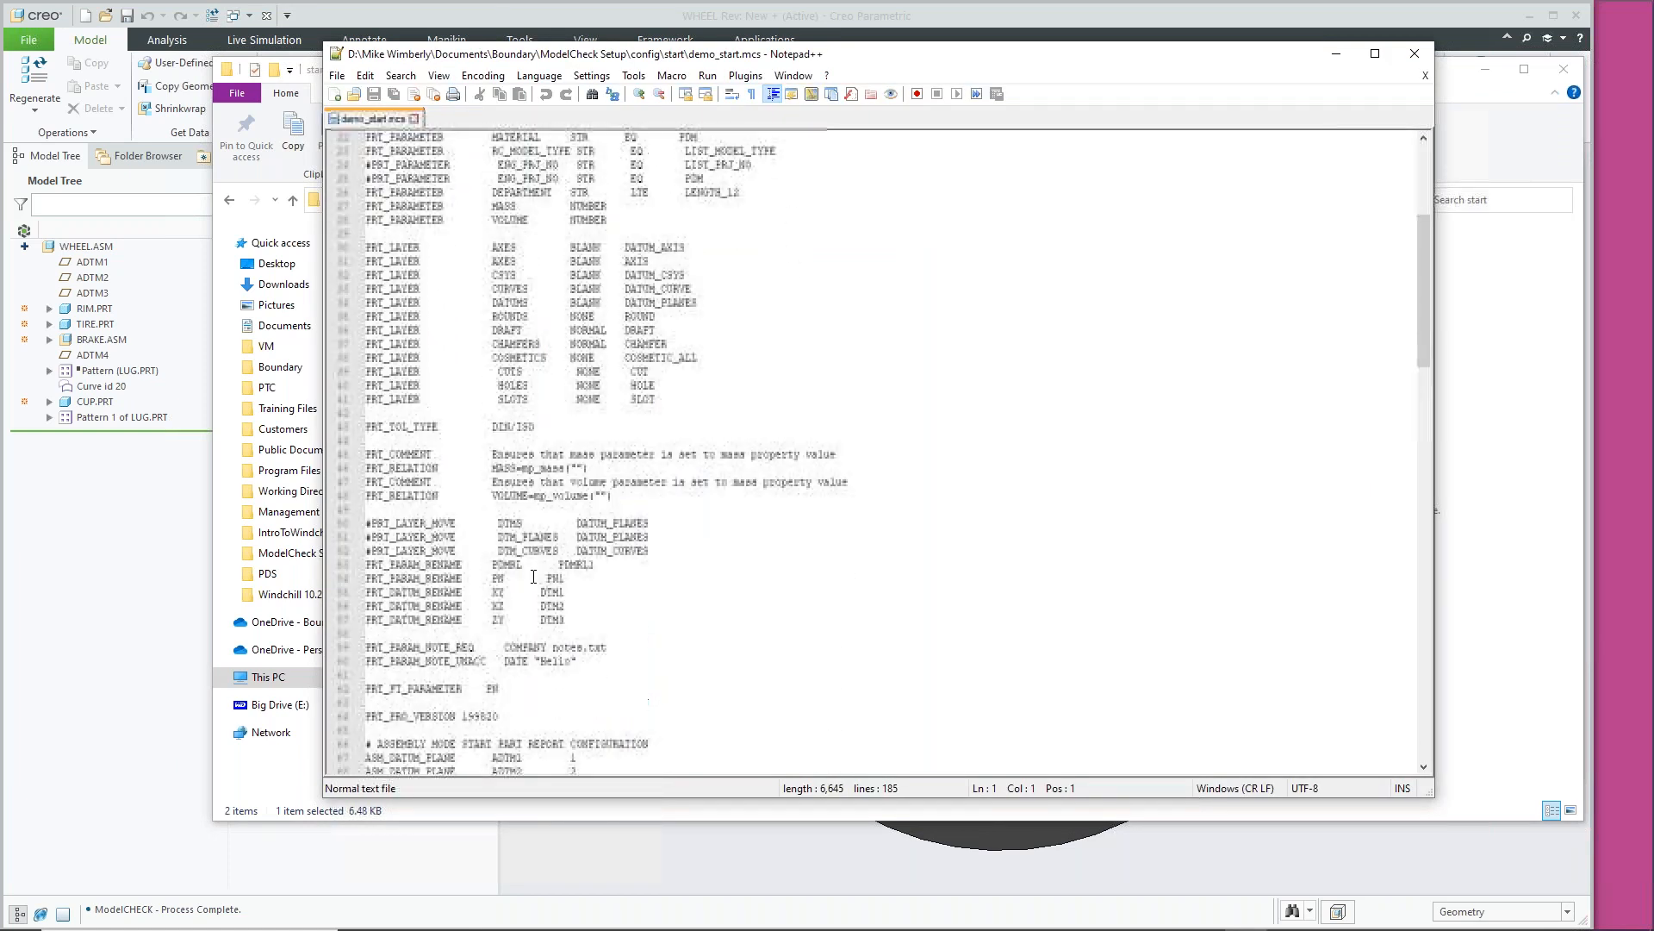
{"action": "scroll", "coordinate": [535, 564], "scroll_direction": "up", "scroll_amount": 5}
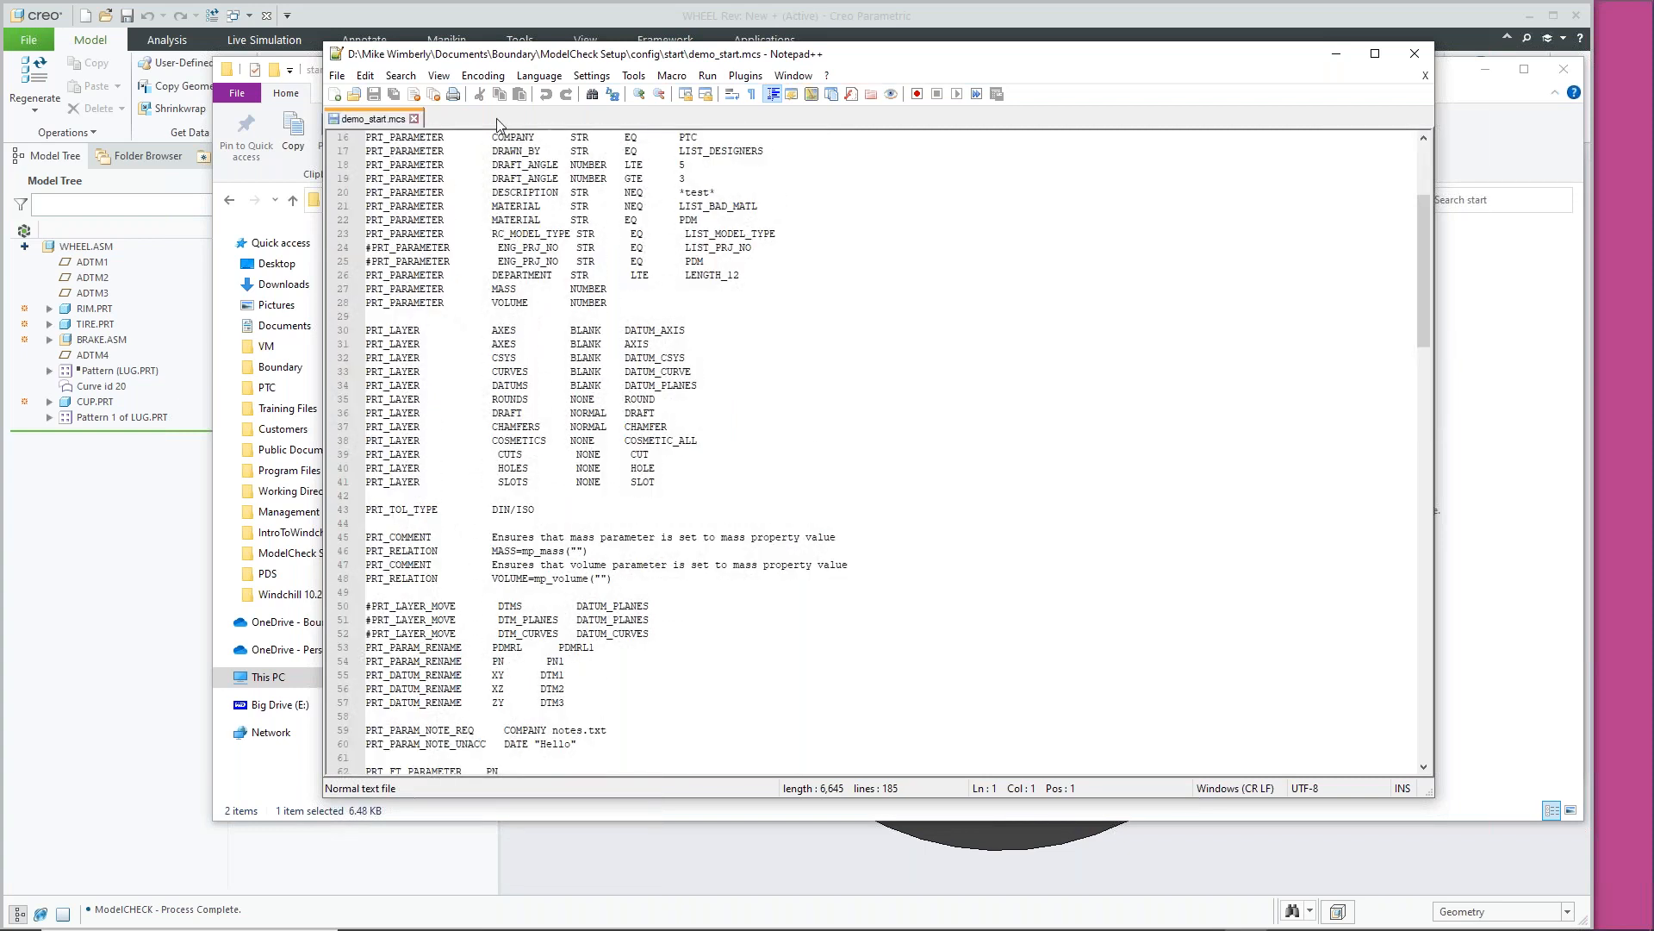
{"action": "left_click", "coordinate": [415, 118]}
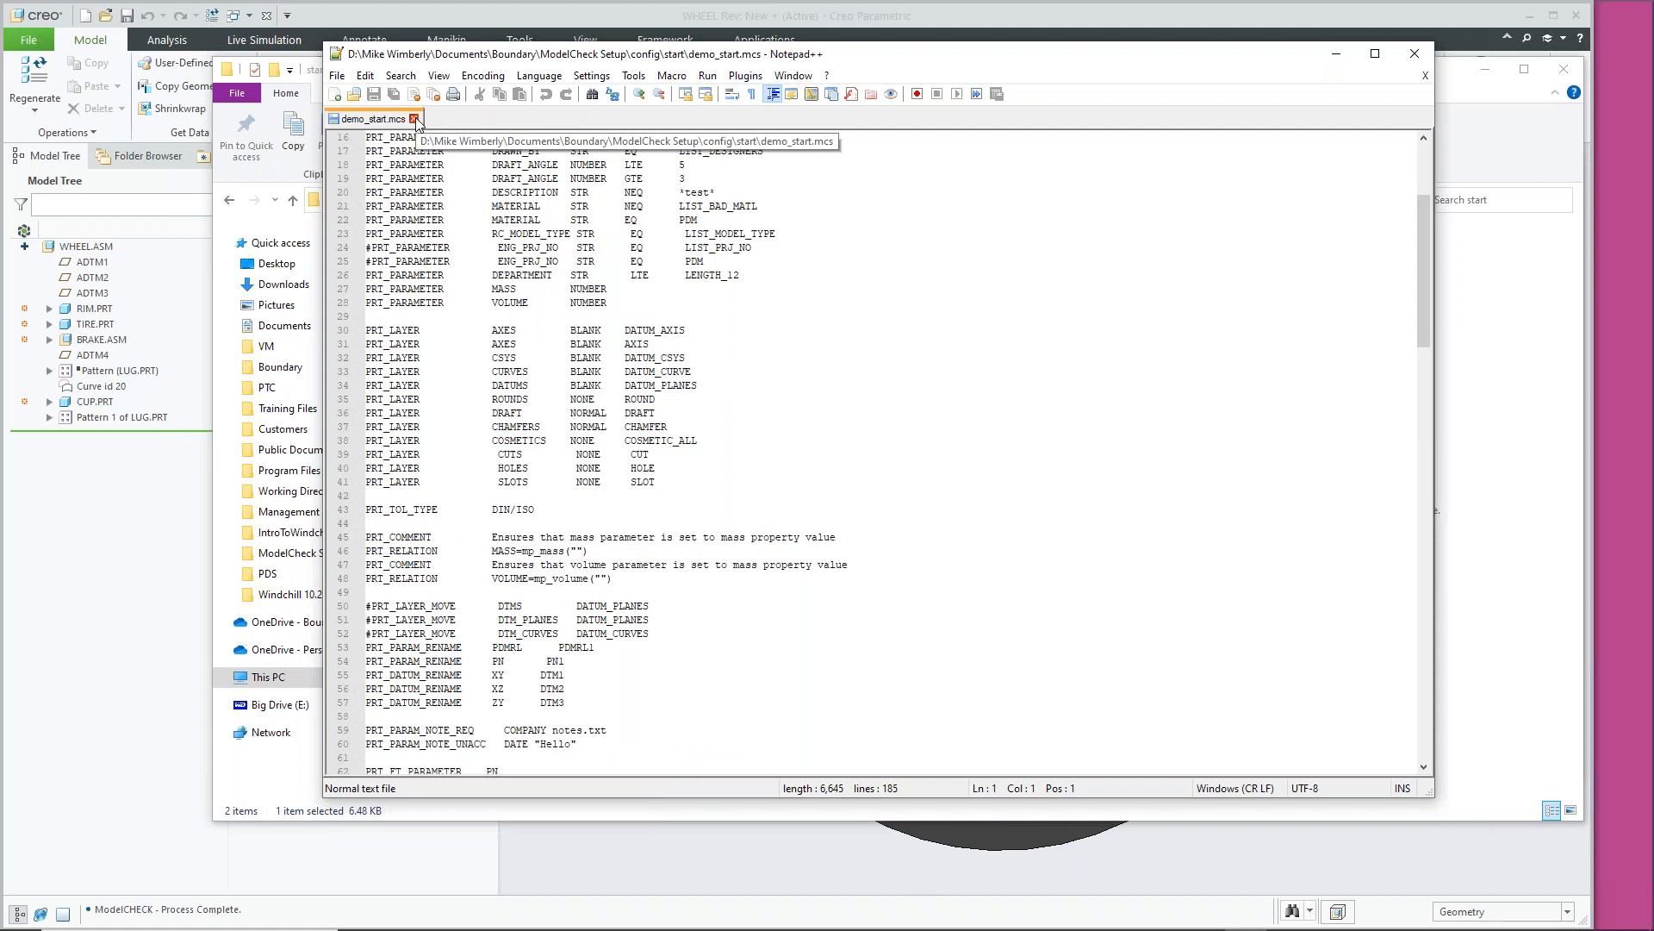
{"action": "left_click", "coordinate": [1416, 57]}
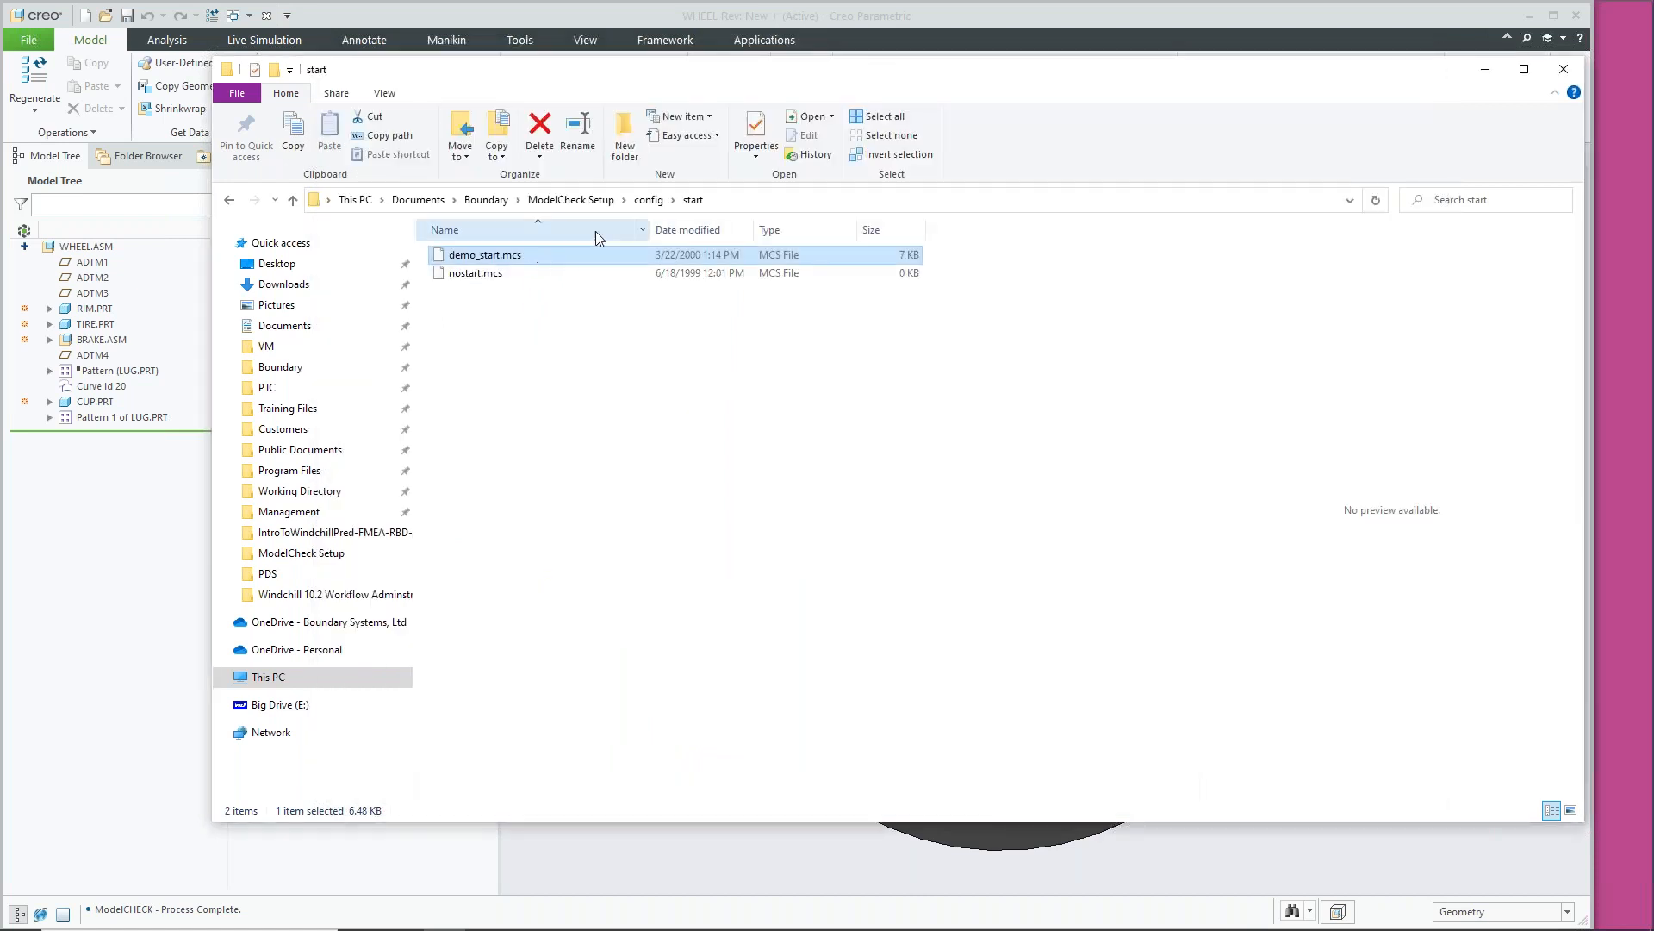
Browse into the constant and start folders, then return to the config folder
{"action": "left_click", "coordinate": [649, 199]}
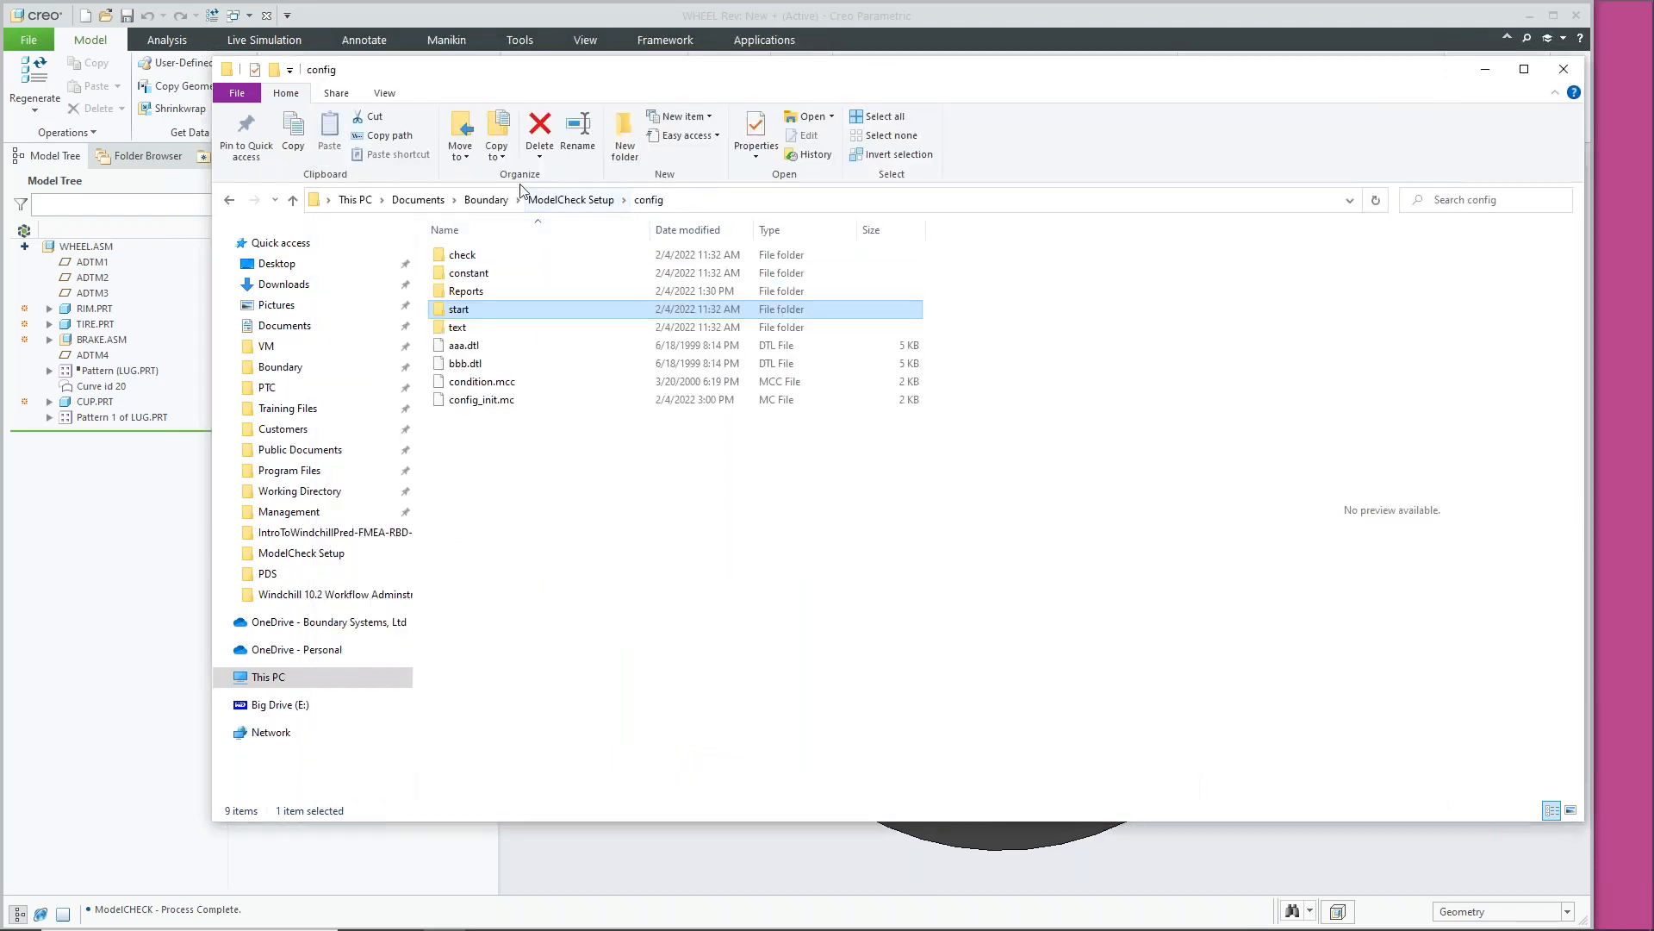
{"action": "left_click", "coordinate": [503, 273]}
{"action": "double_click", "coordinate": [503, 273]}
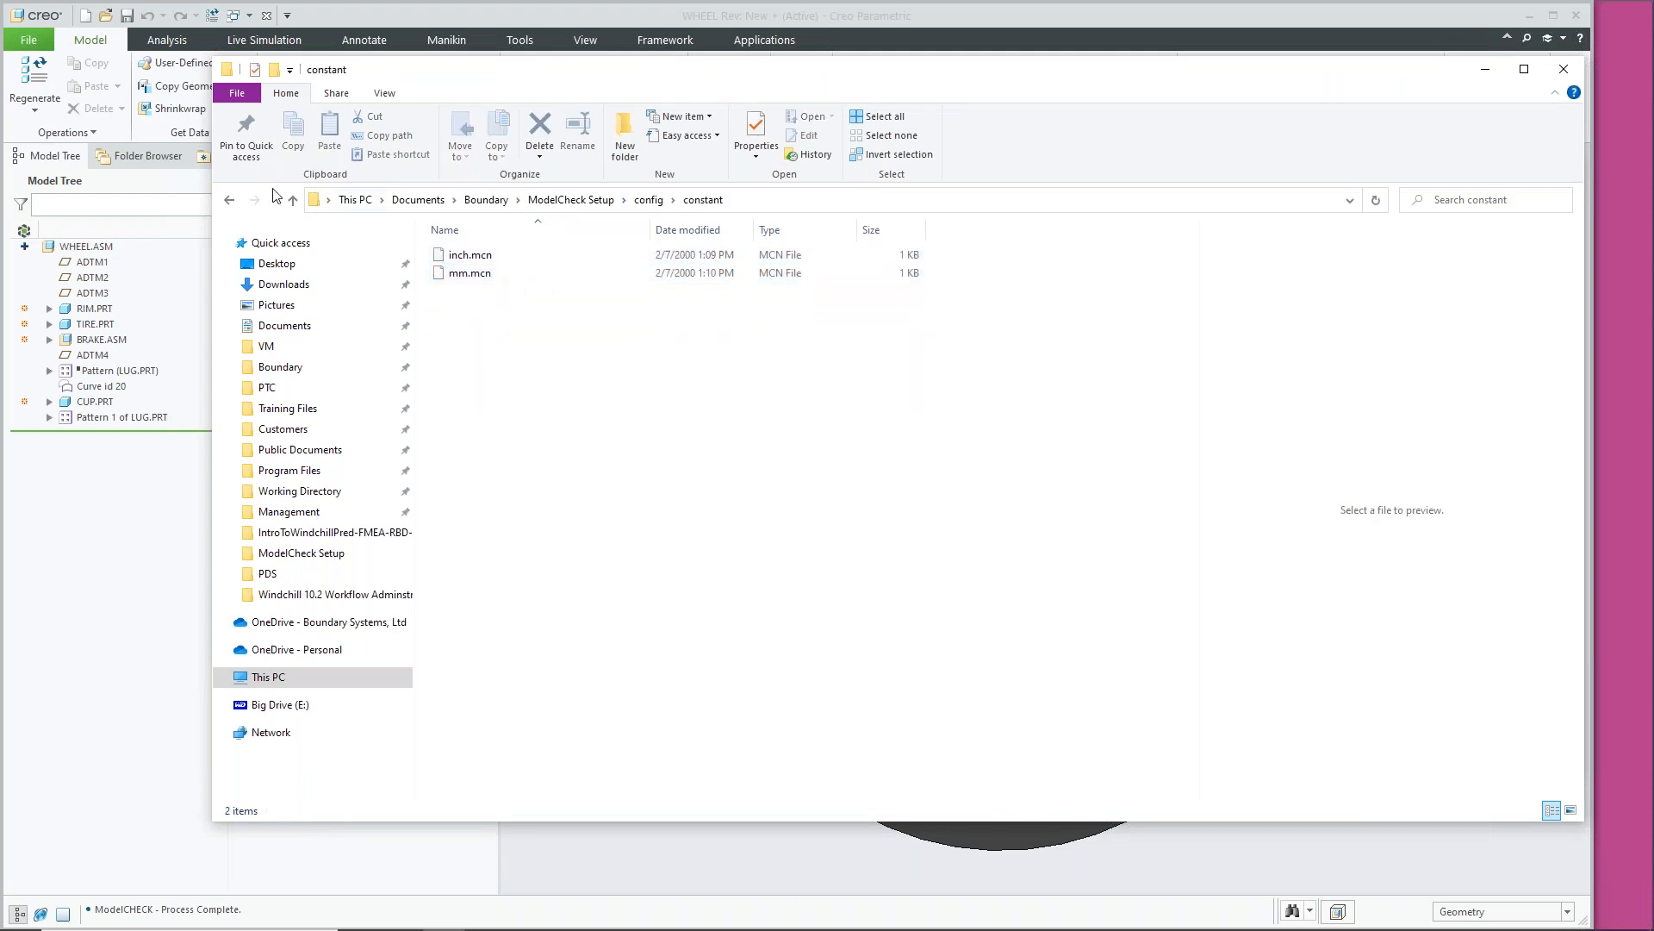
{"action": "left_click", "coordinate": [228, 201]}
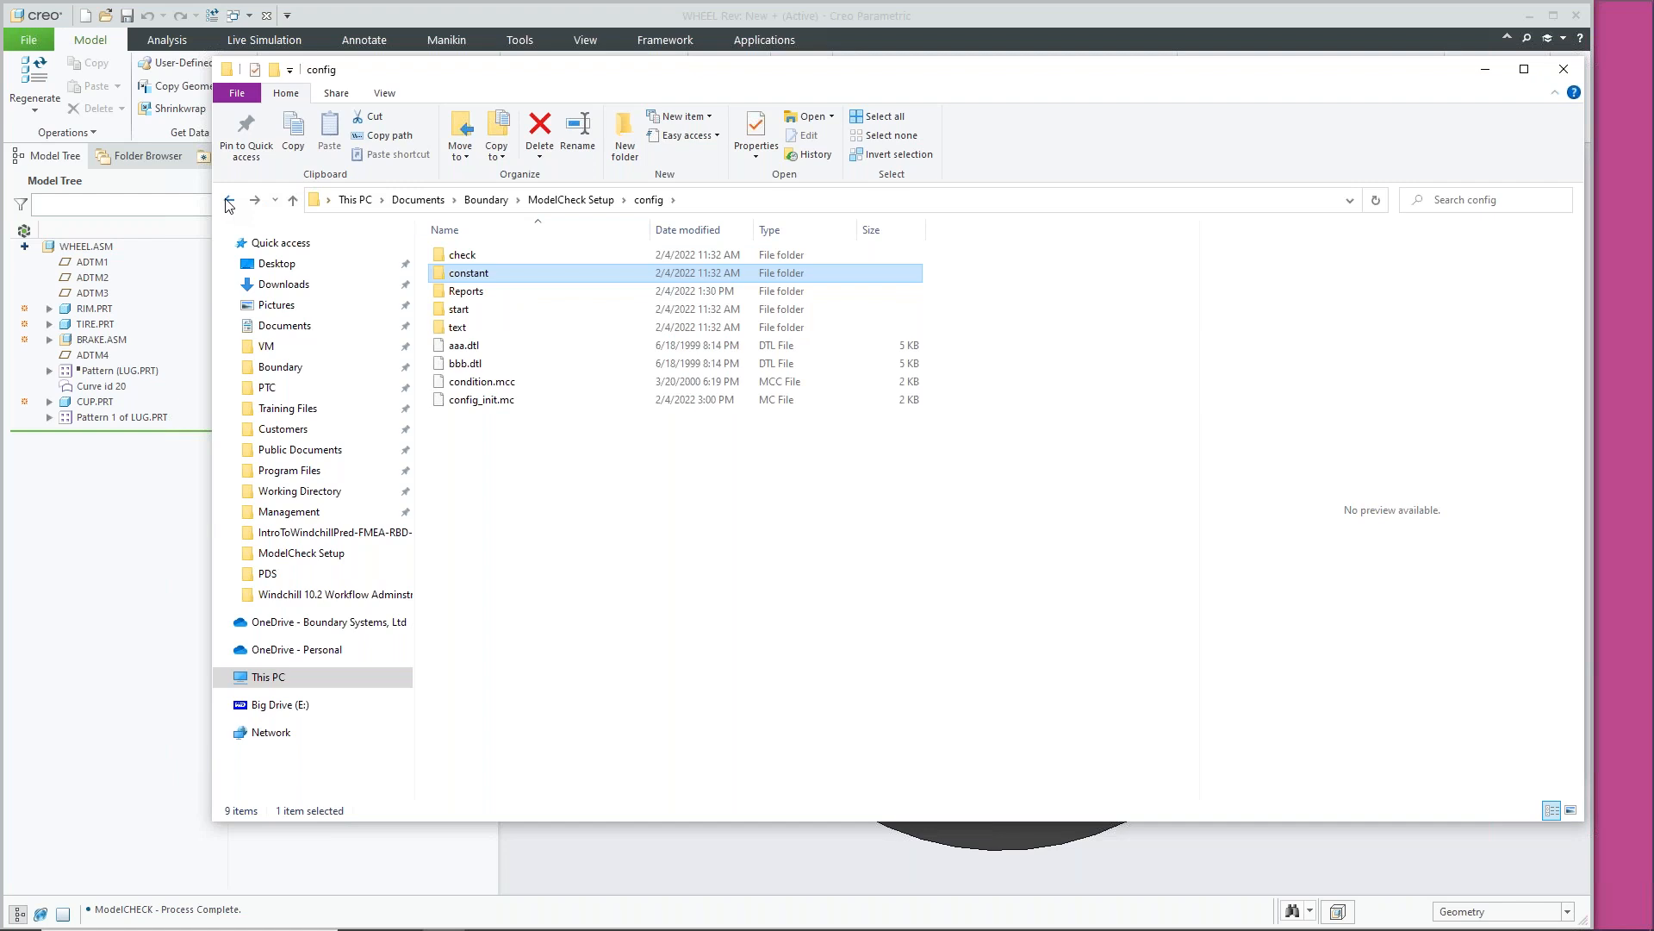
{"action": "left_click", "coordinate": [229, 200]}
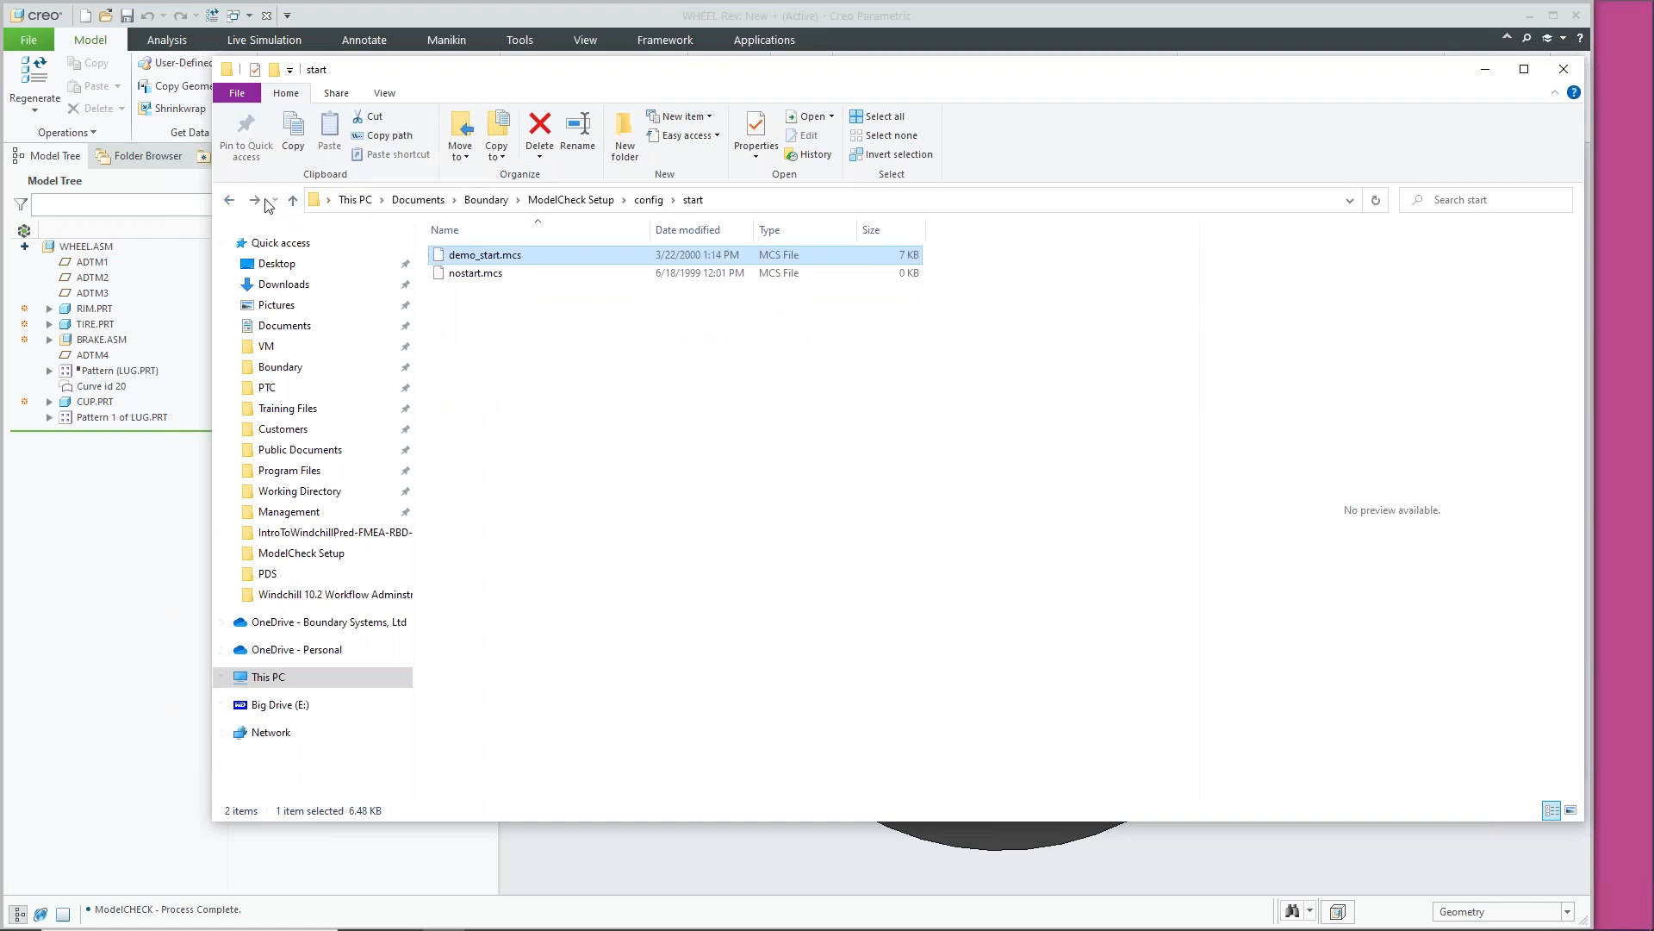
{"action": "left_click", "coordinate": [229, 200]}
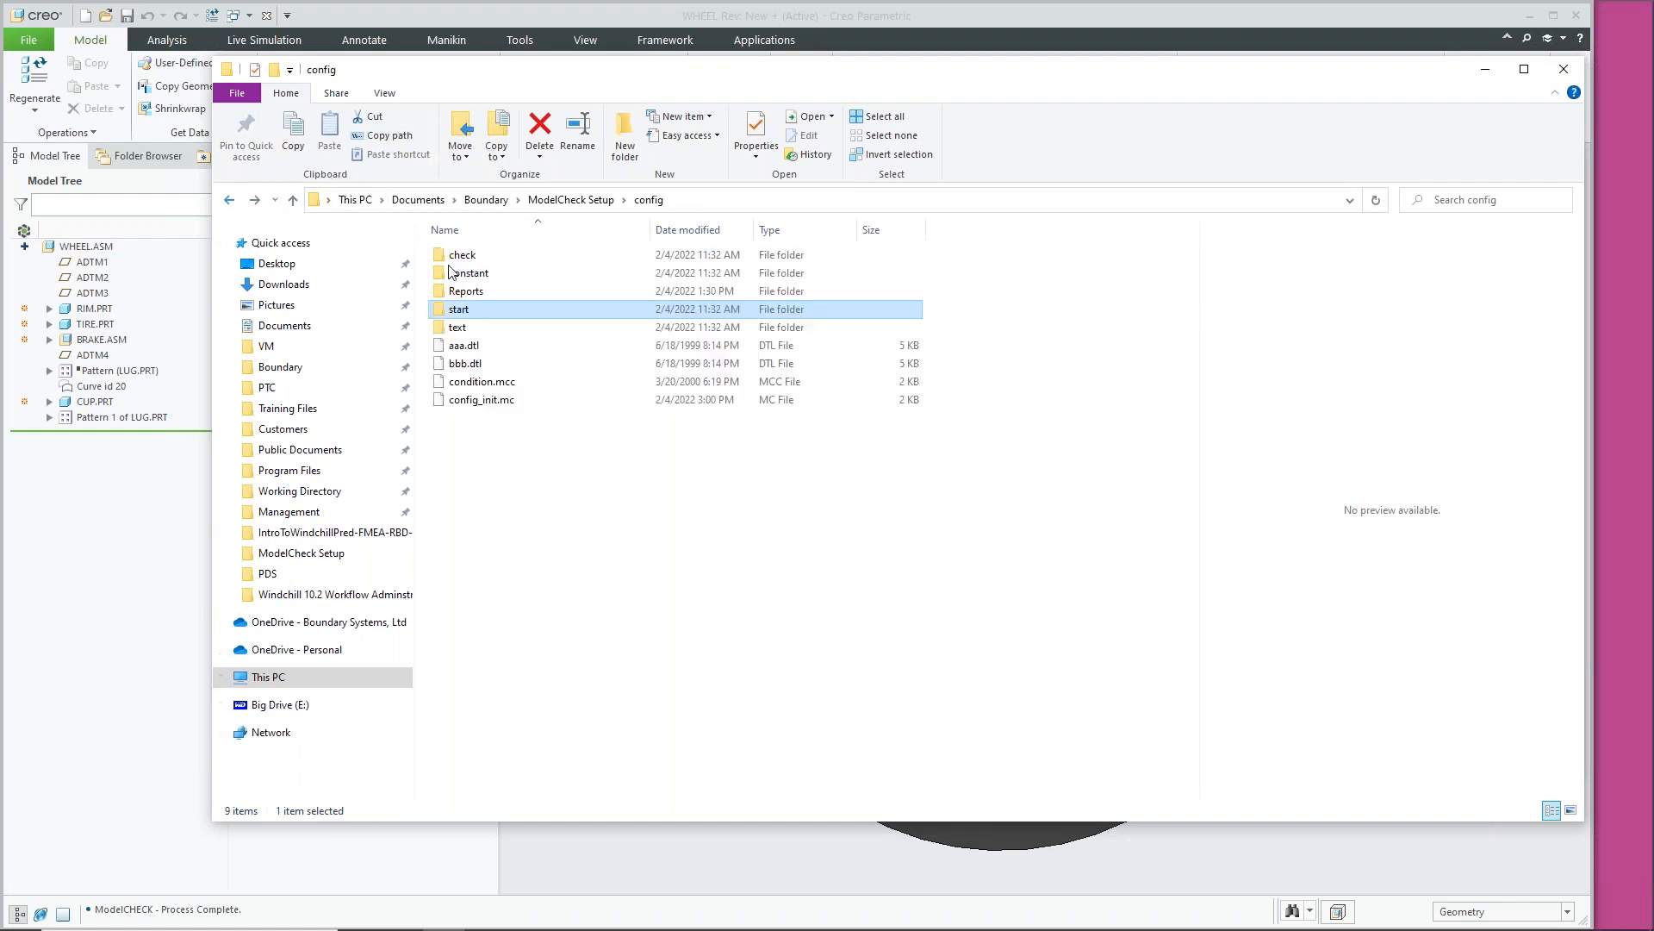
Open config_init.mc in Notepad++, then return to Explorer with condition.mcc selected
{"action": "left_click", "coordinate": [529, 384]}
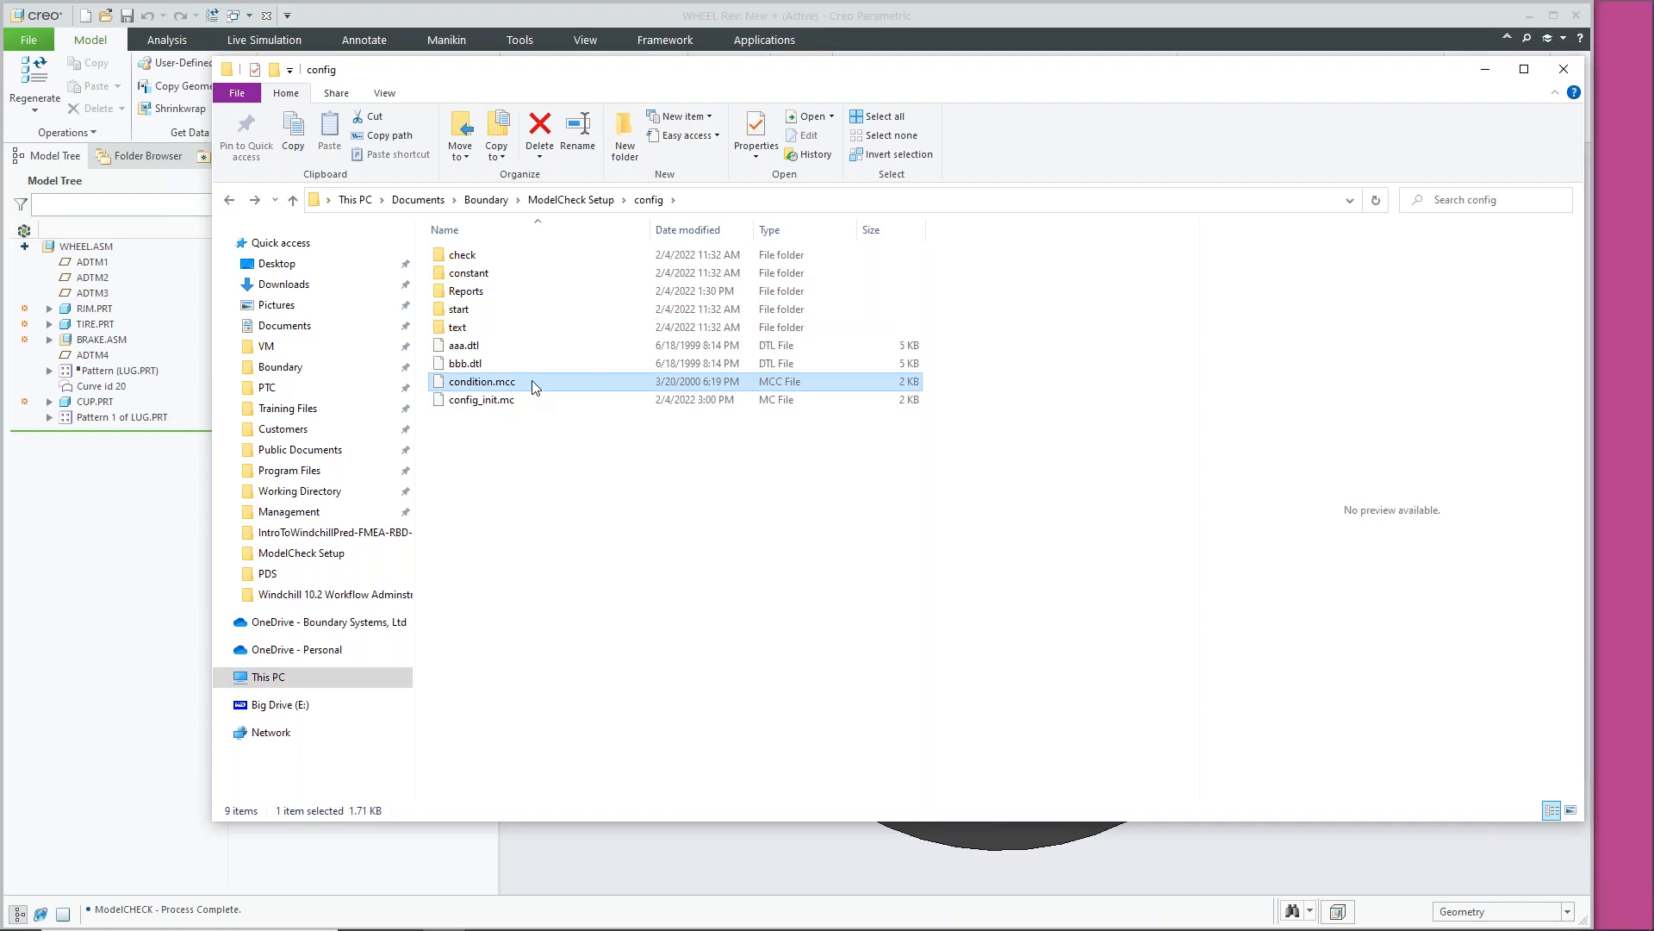
{"action": "left_click", "coordinate": [528, 402]}
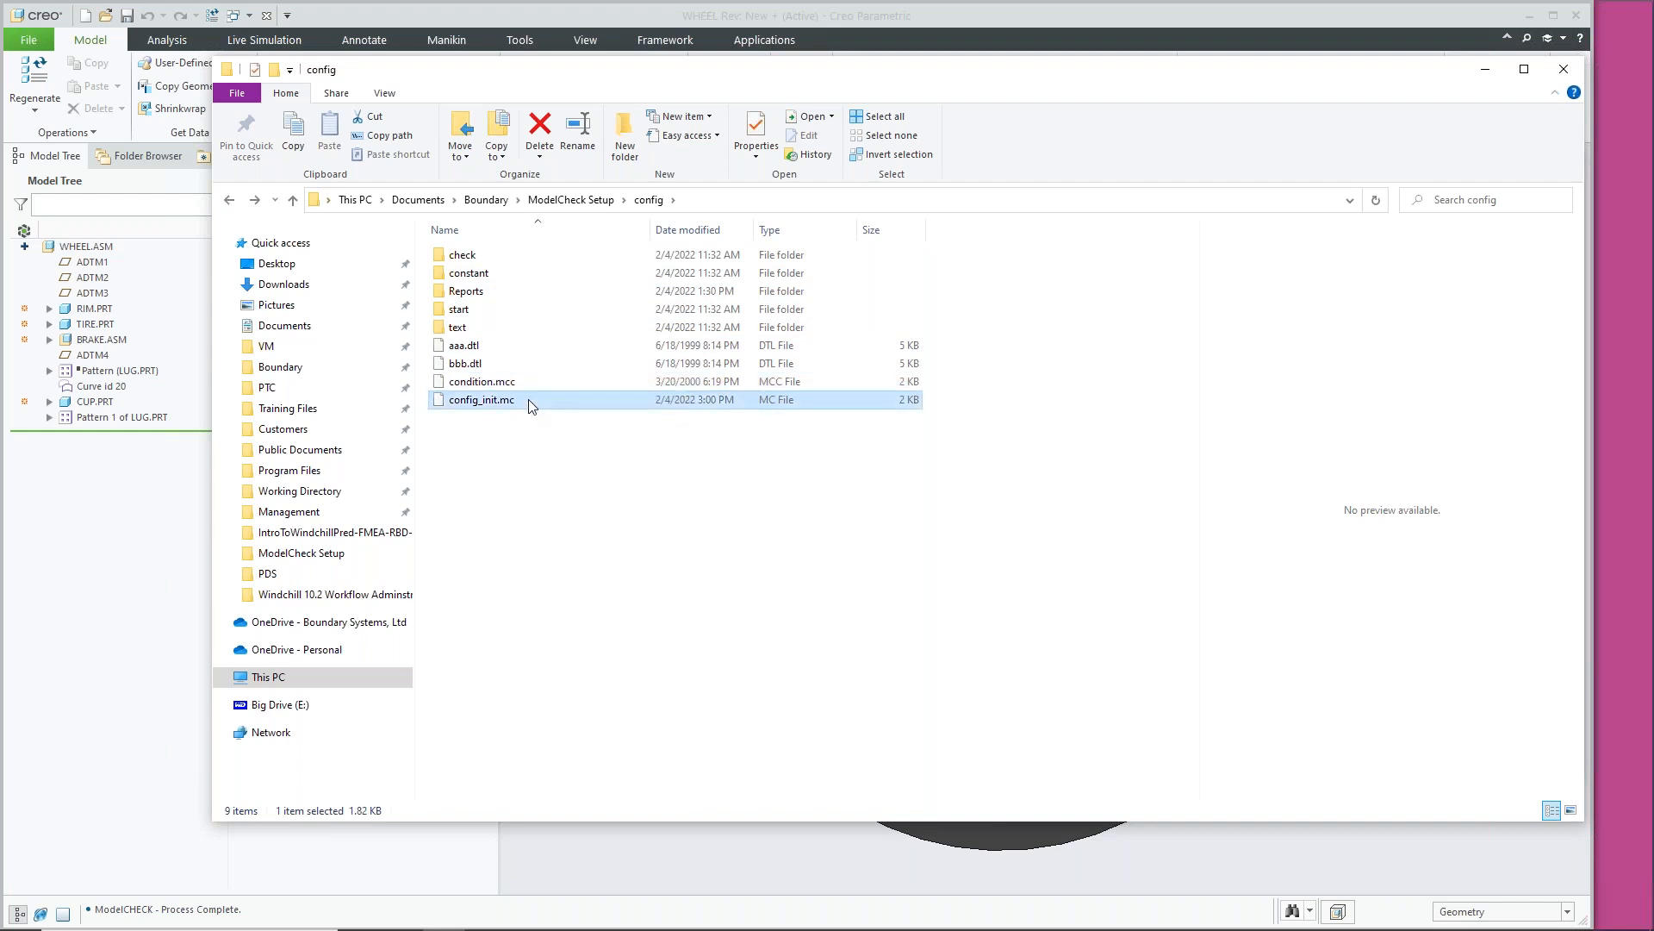
{"action": "right_click", "coordinate": [529, 399]}
{"action": "left_click", "coordinate": [603, 471]}
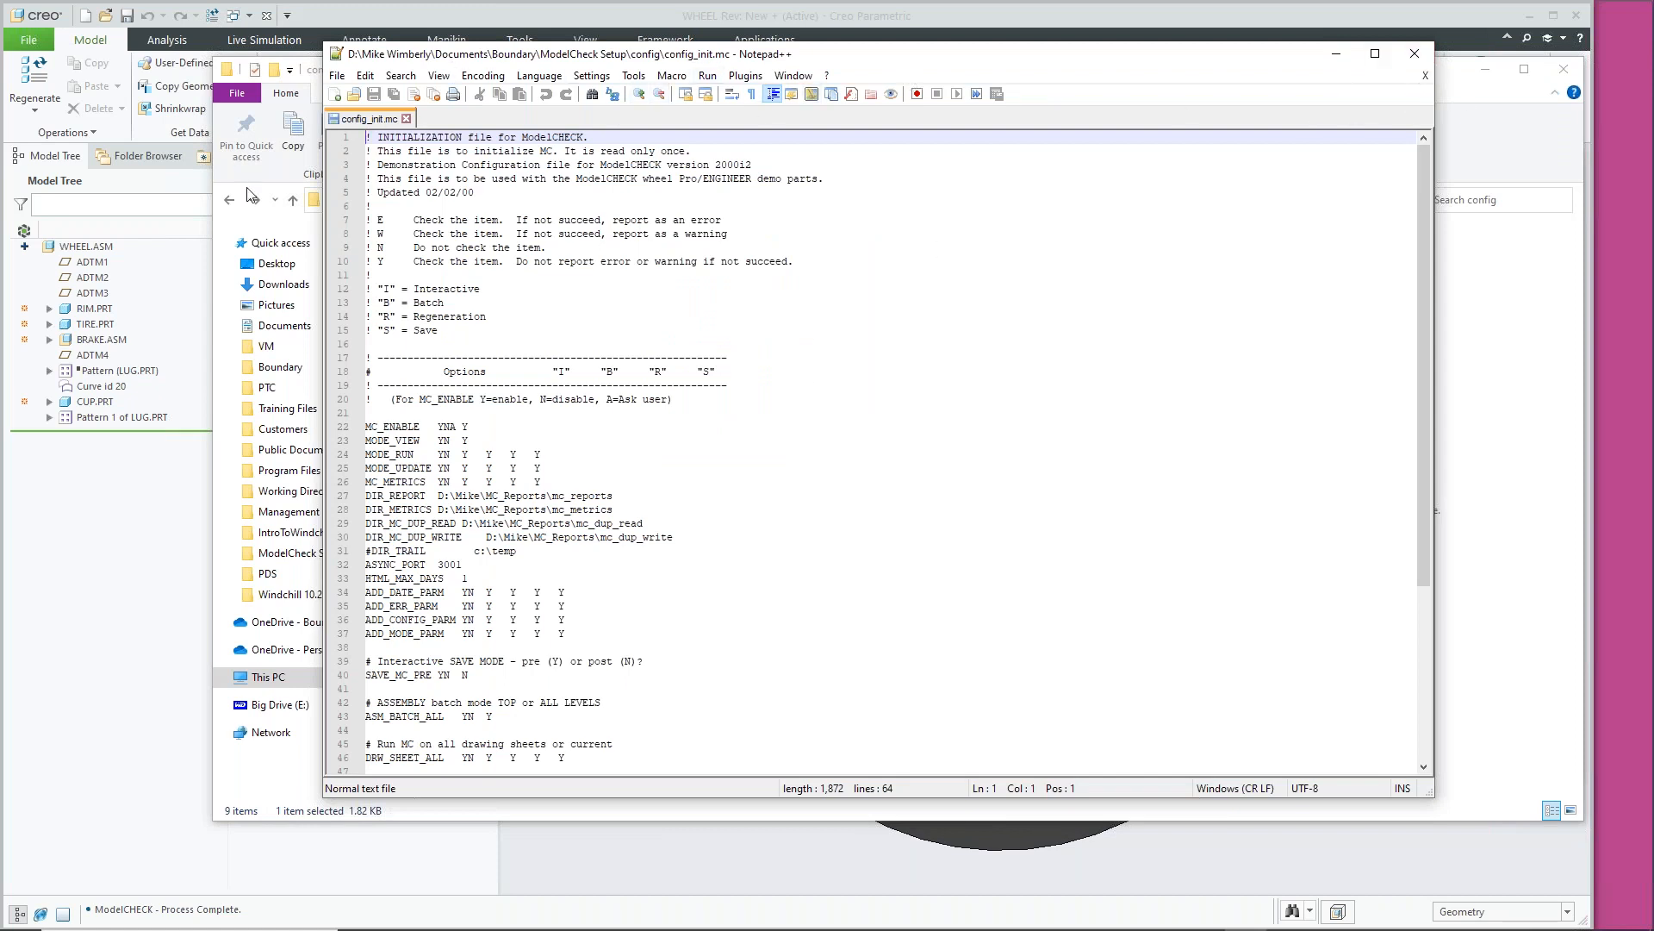
{"action": "left_click", "coordinate": [224, 244]}
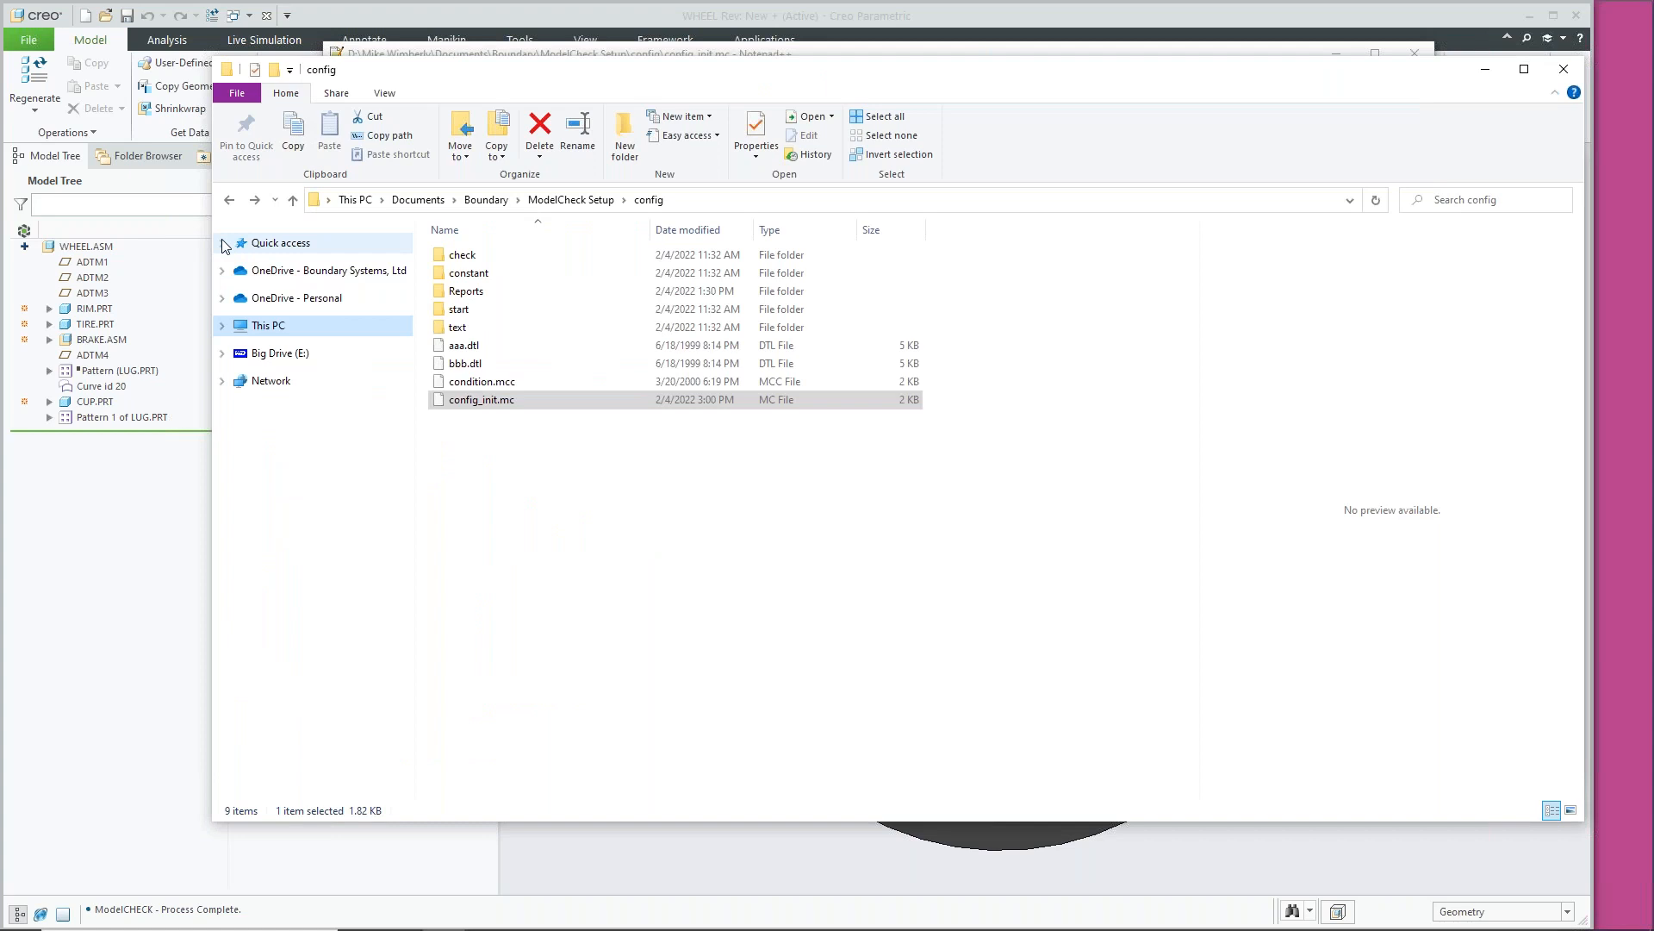
{"action": "left_click", "coordinate": [515, 384]}
Open condition.mcc in Notepad++ as a second tab beside config_init.mc
{"action": "right_click", "coordinate": [516, 388]}
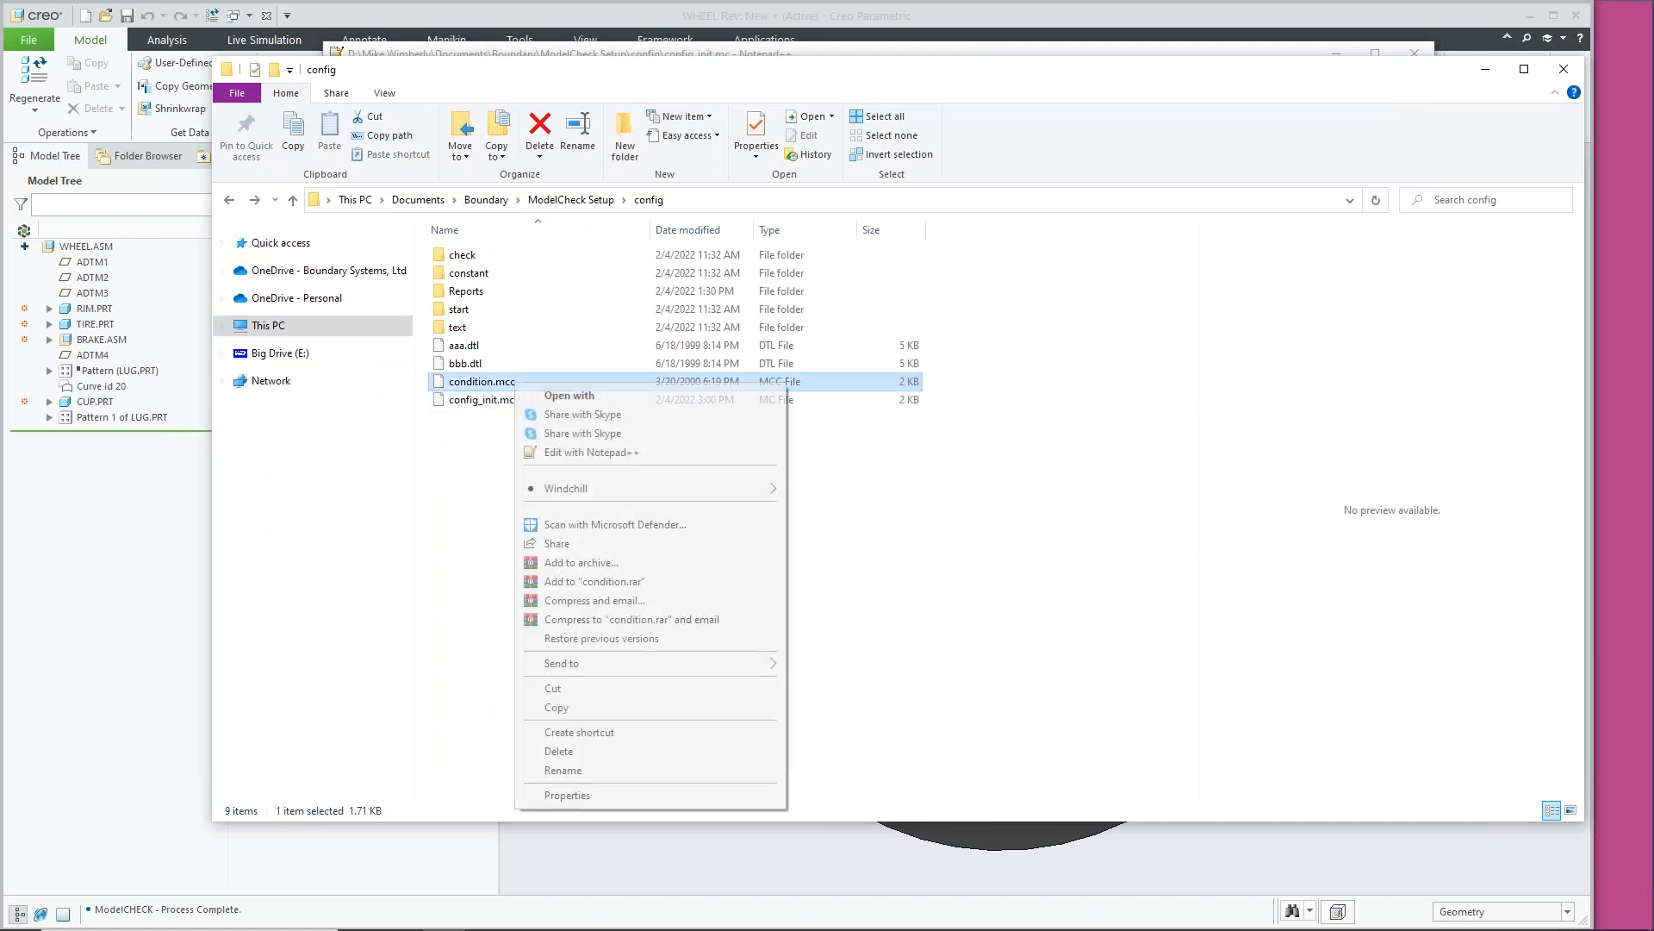
{"action": "left_click", "coordinate": [595, 452]}
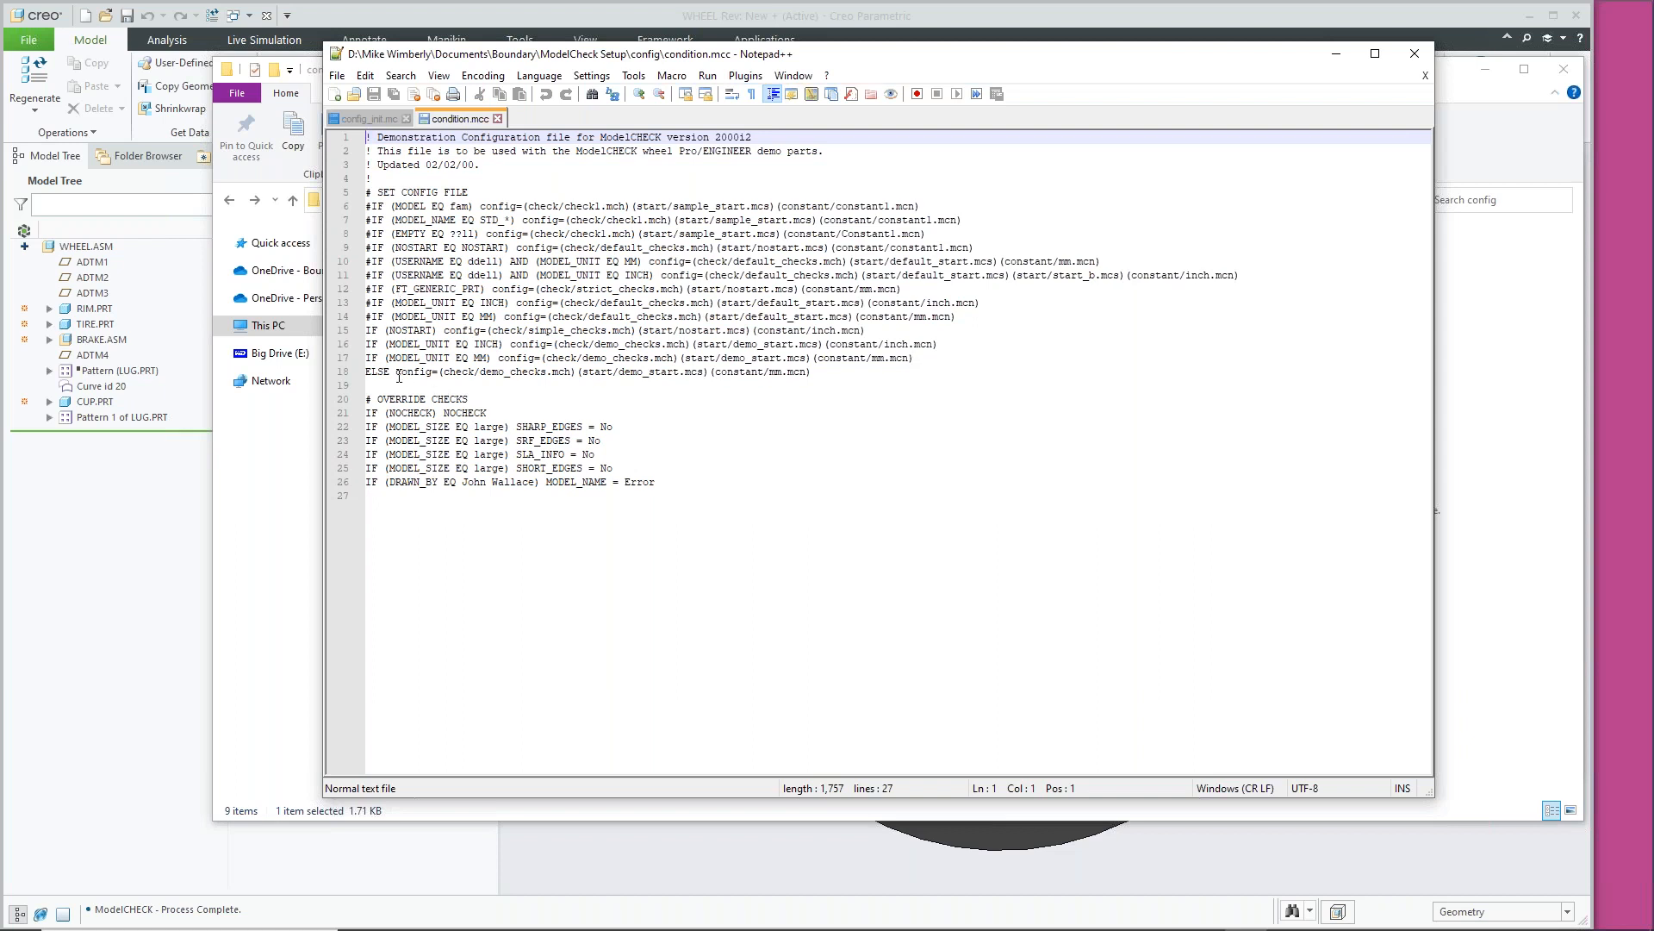
Highlight the default ELSE config rule on line 18, then close condition.mcc
{"action": "left_click_drag", "start_coordinate": [396, 371], "coordinate": [816, 372]}
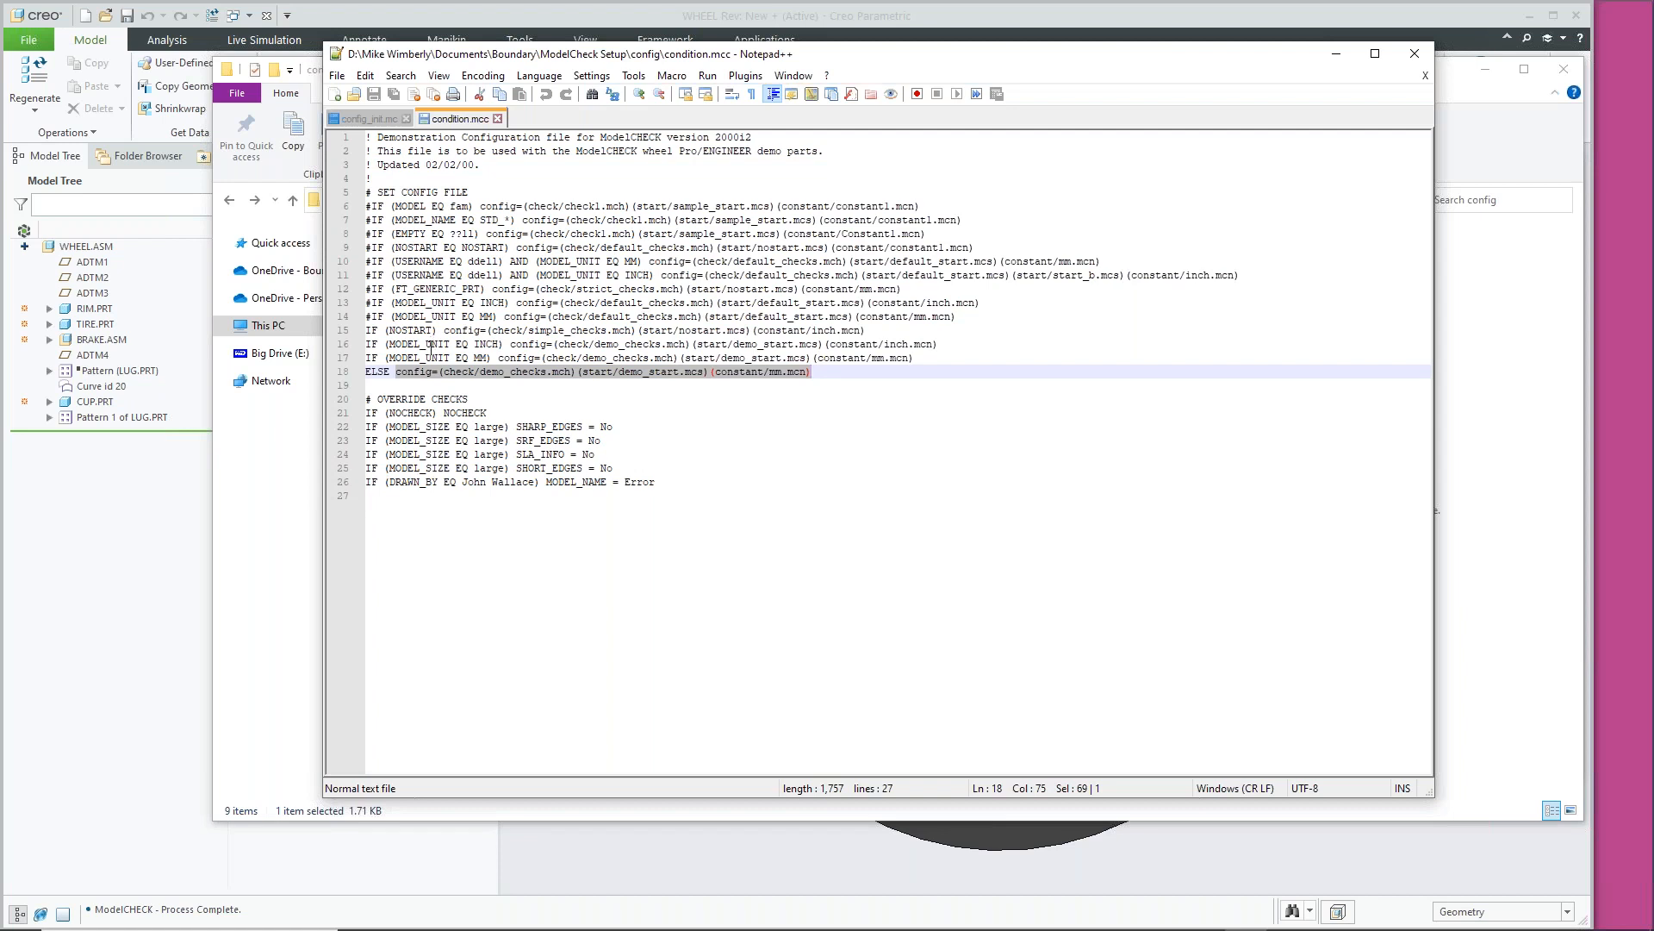
{"action": "left_click", "coordinate": [881, 374]}
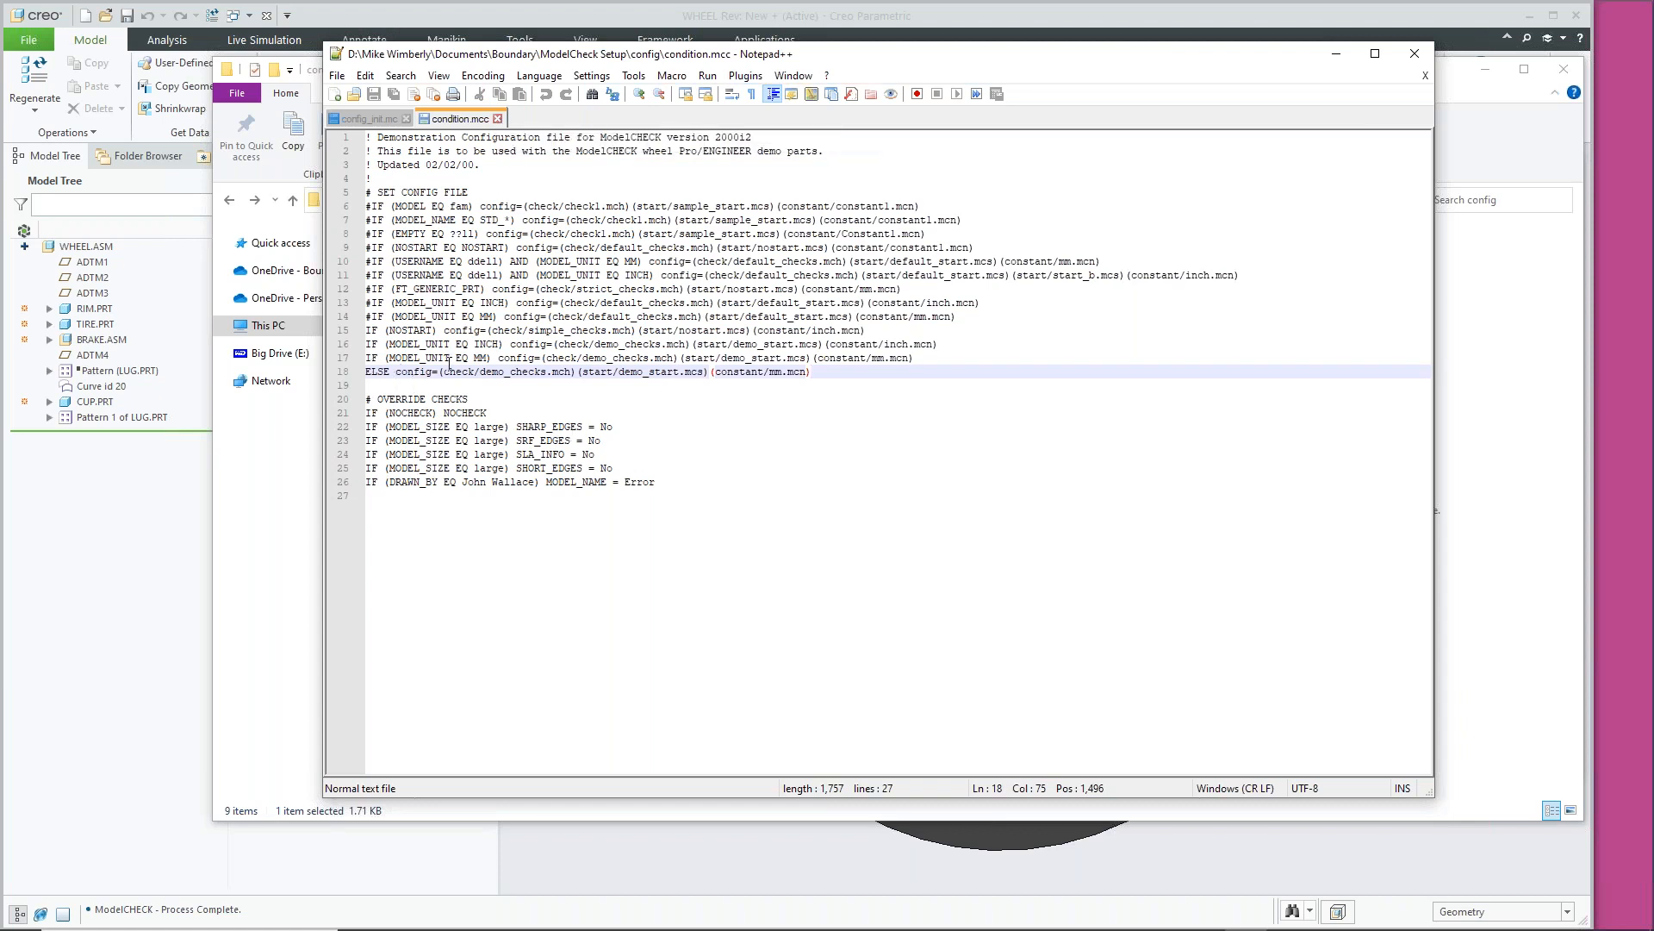
{"action": "left_click", "coordinate": [498, 119]}
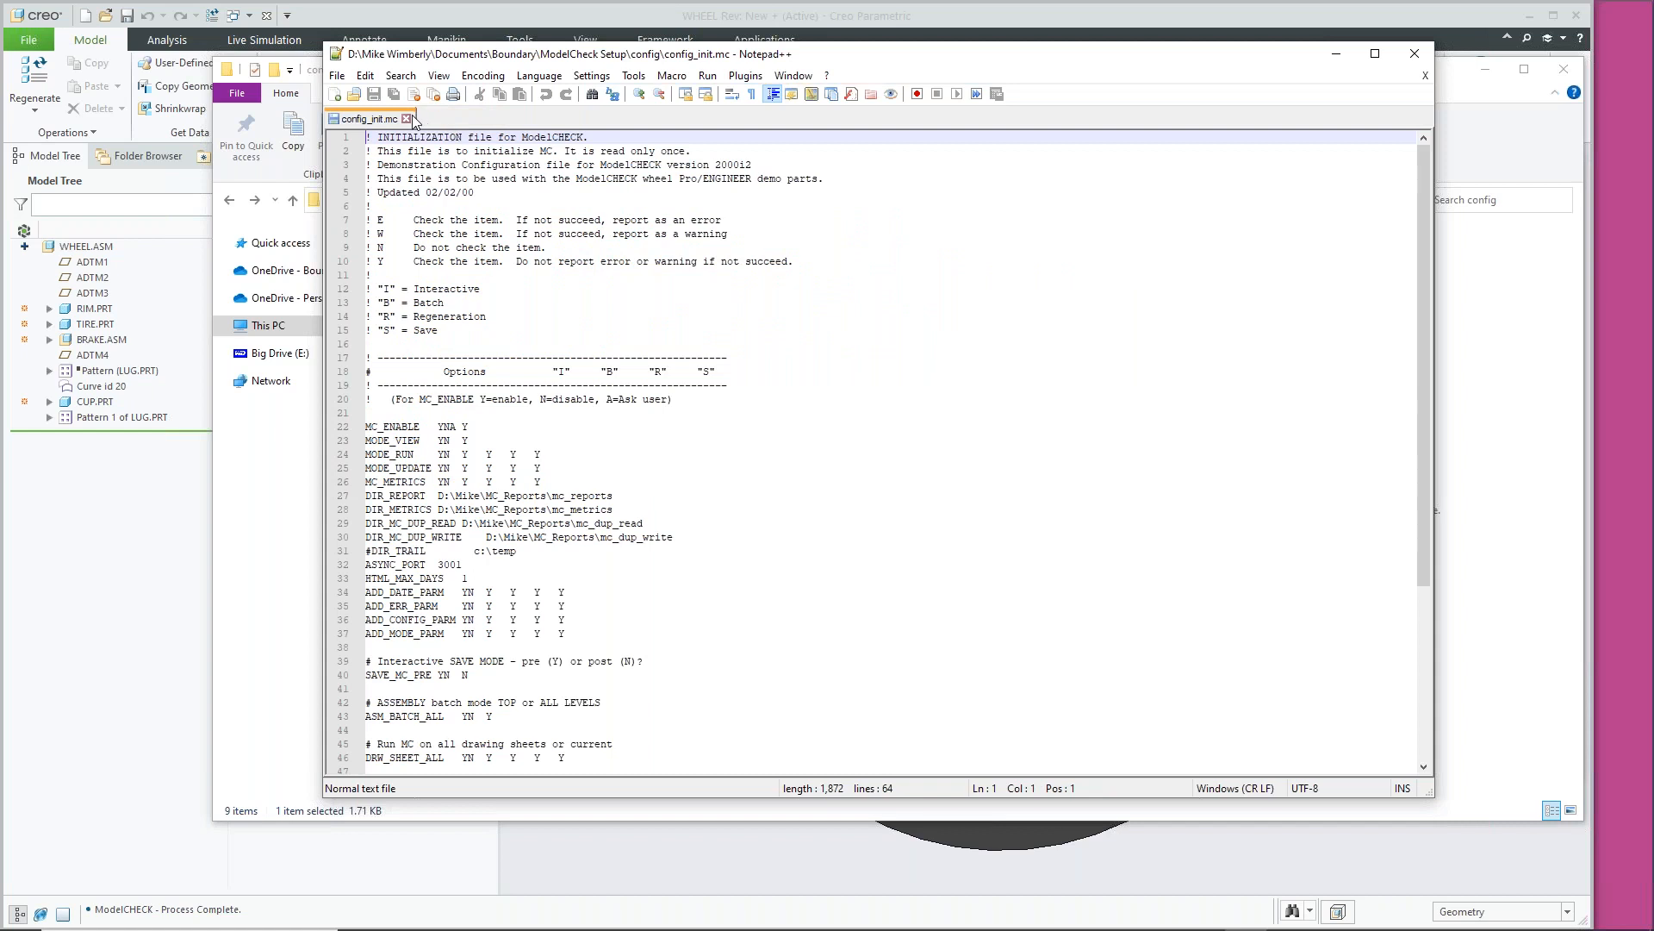
Close config_init.mc, minimize Notepad++, close Explorer, and cancel Creo's Options dialog
{"action": "left_click", "coordinate": [406, 119]}
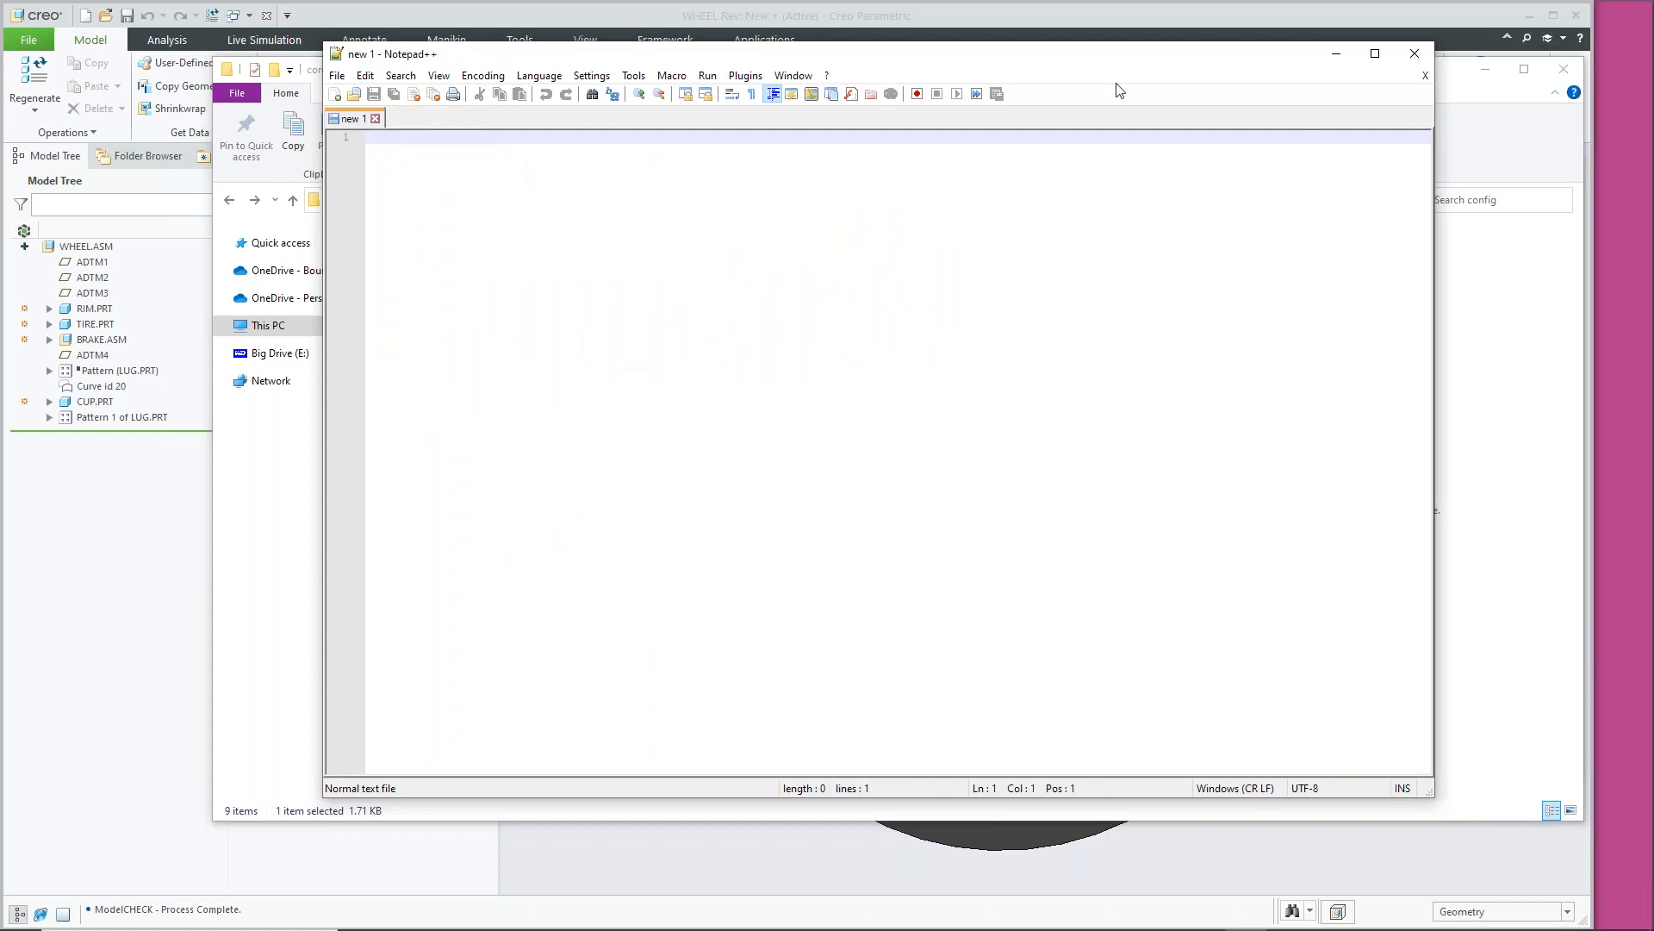
{"action": "left_click", "coordinate": [1338, 57]}
{"action": "left_click", "coordinate": [1564, 69]}
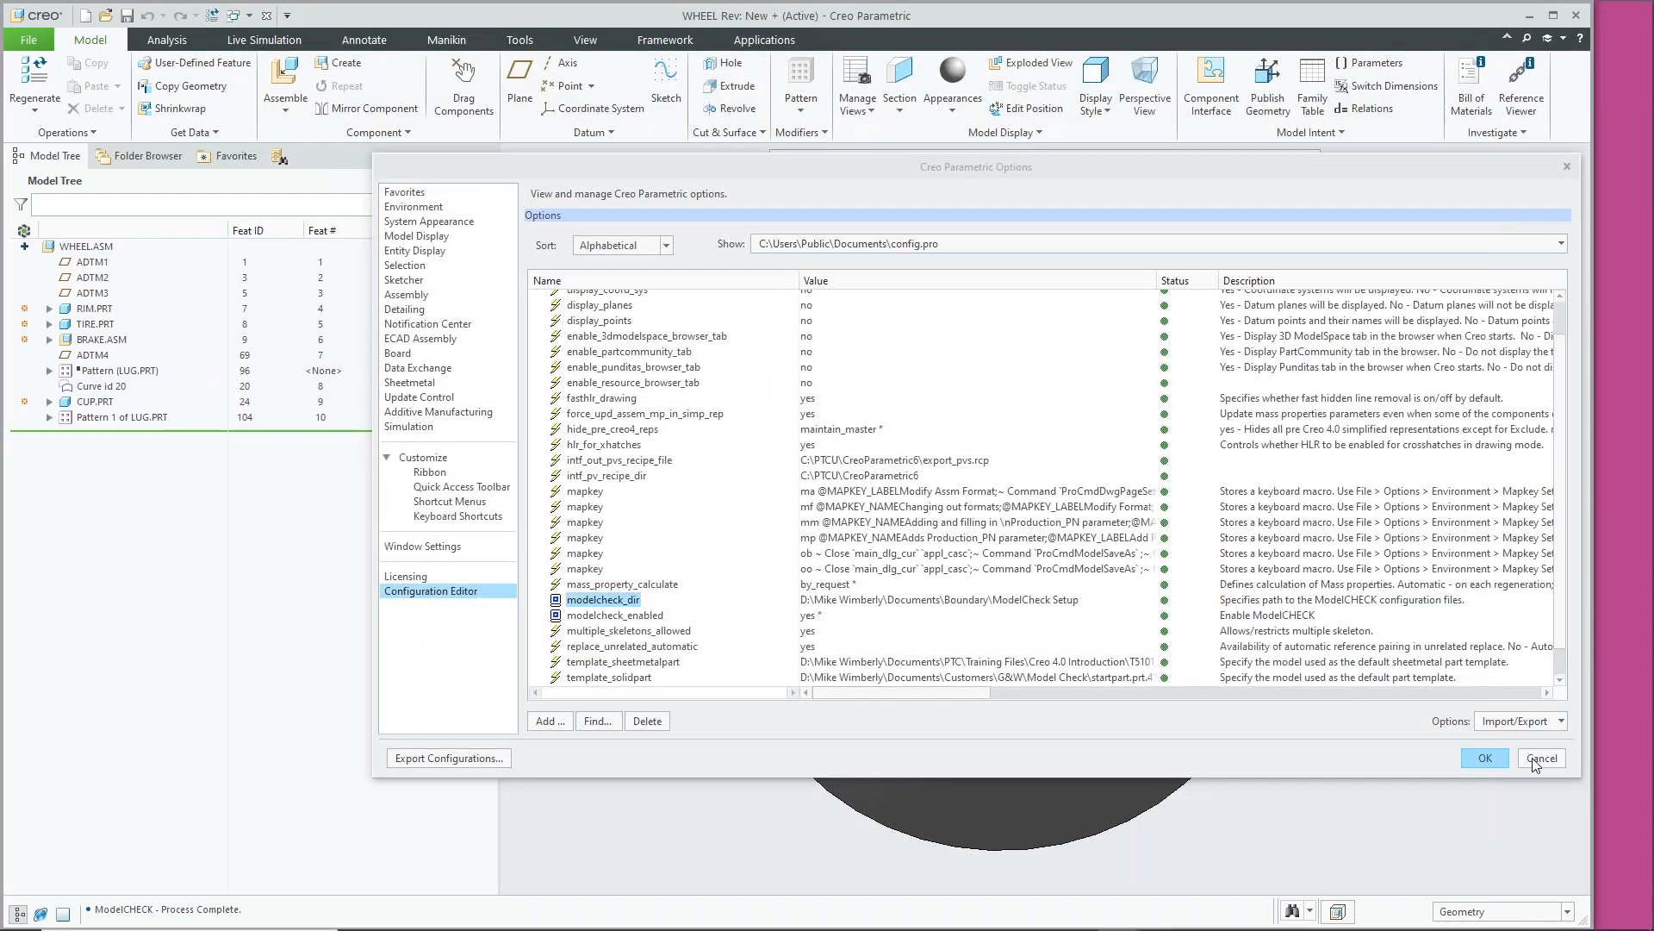
{"action": "left_click", "coordinate": [1486, 758]}
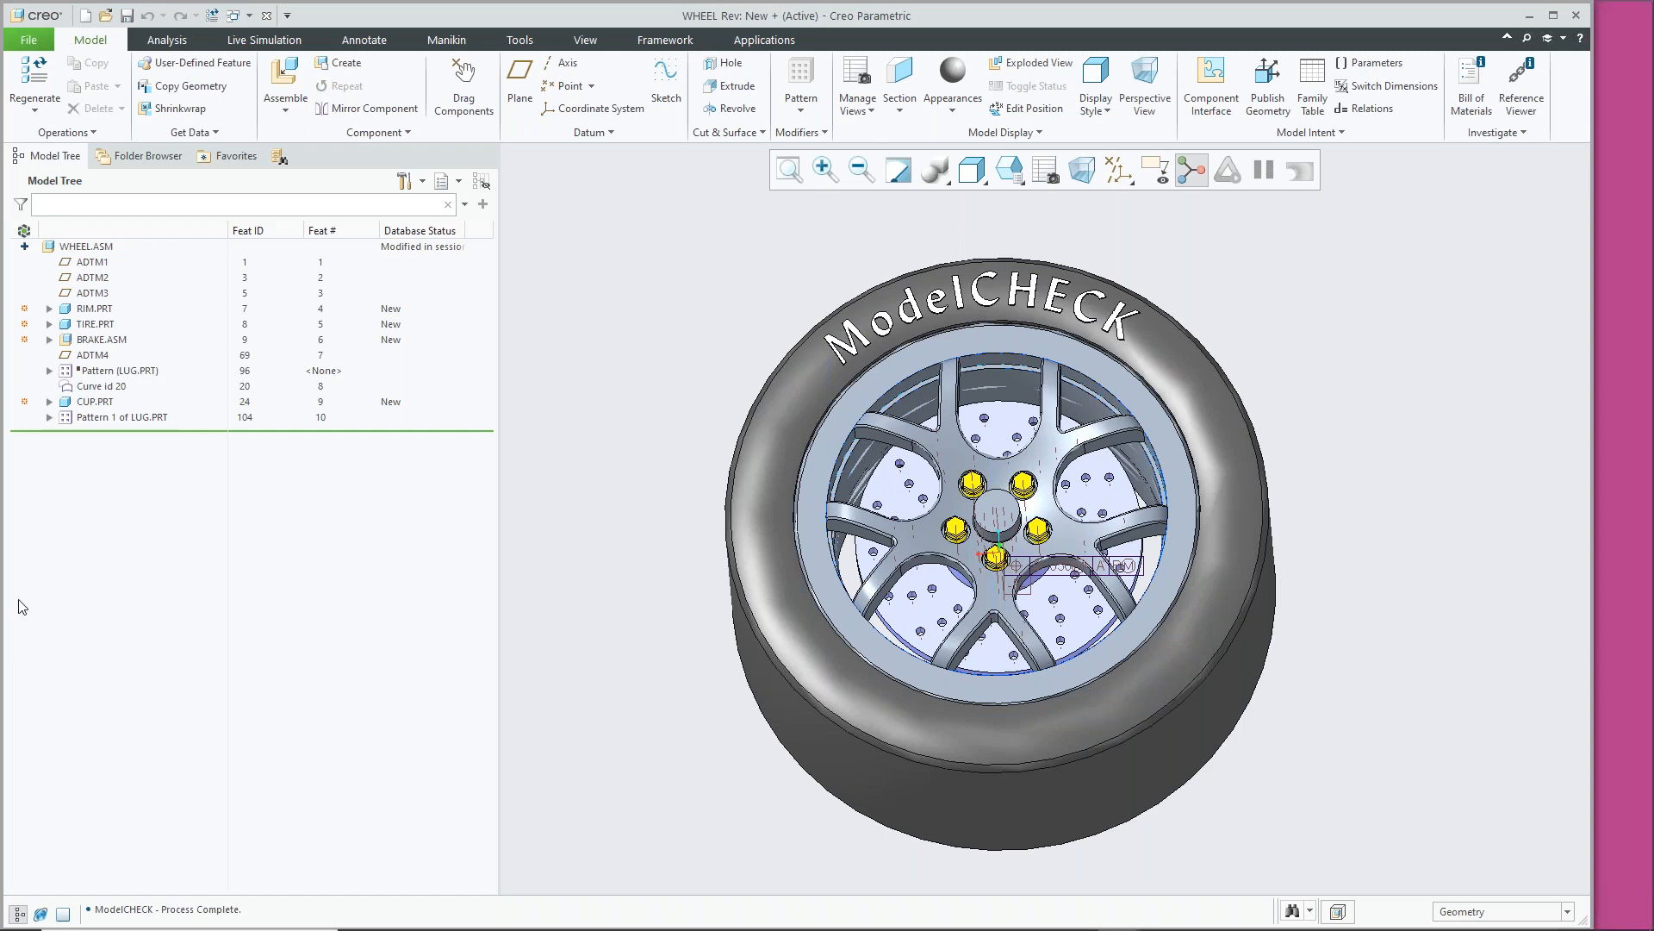
Show Creo's embedded Windchill browser, hide the navigator, and widen the browser pane
{"action": "left_click", "coordinate": [43, 914]}
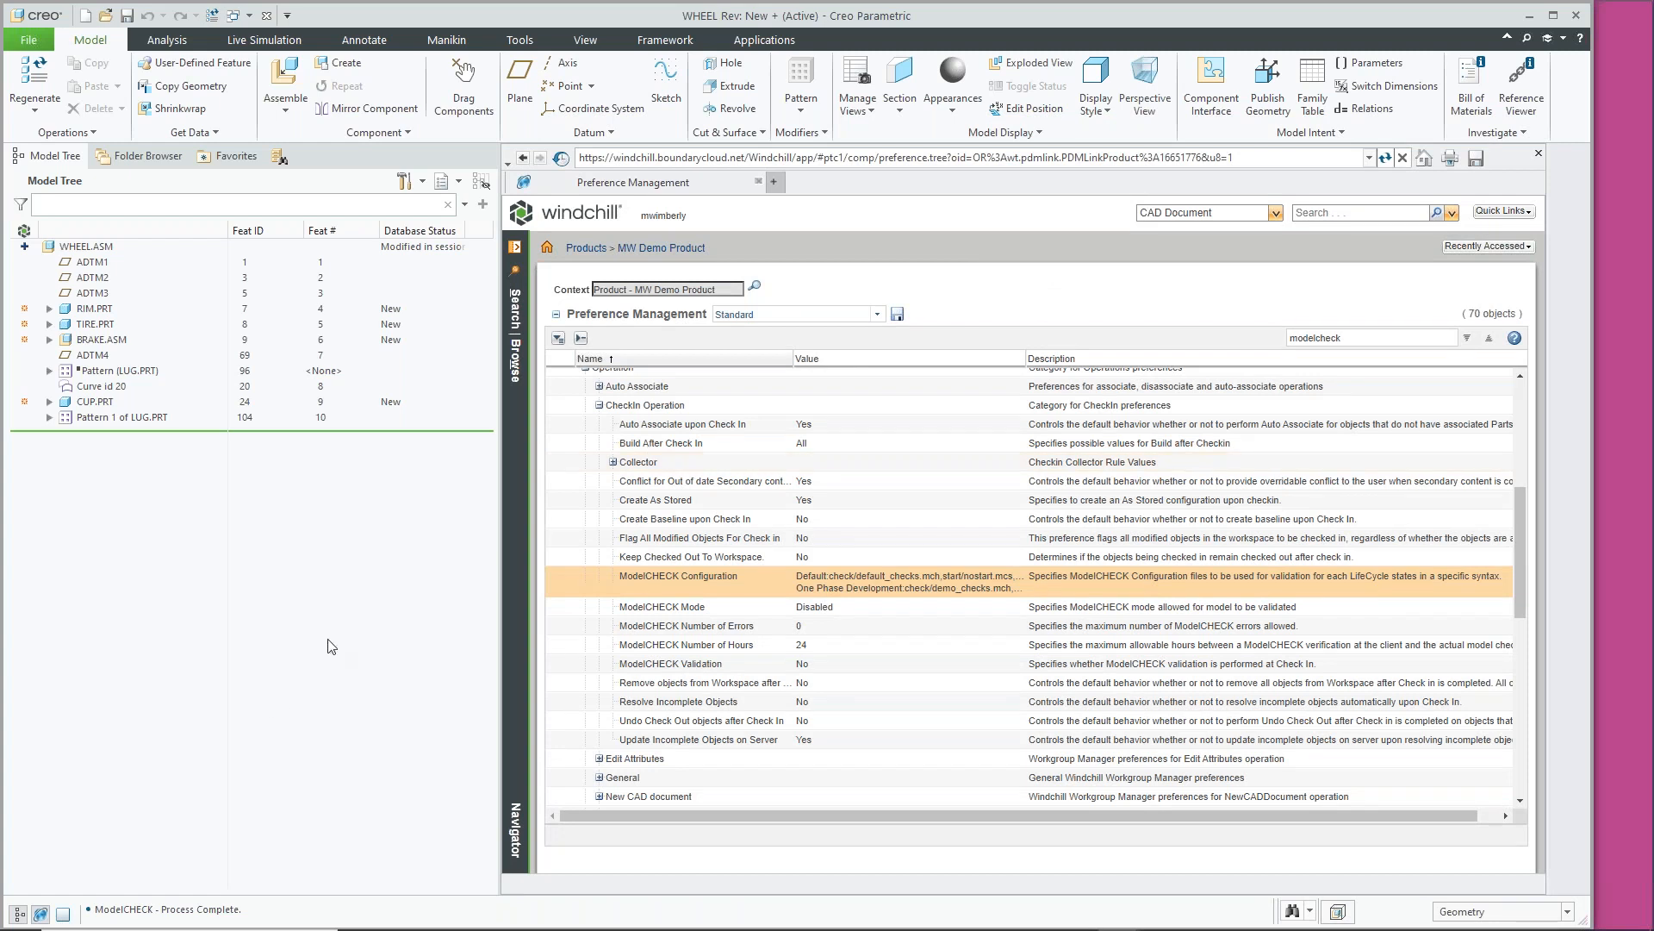
{"action": "left_click", "coordinate": [19, 915]}
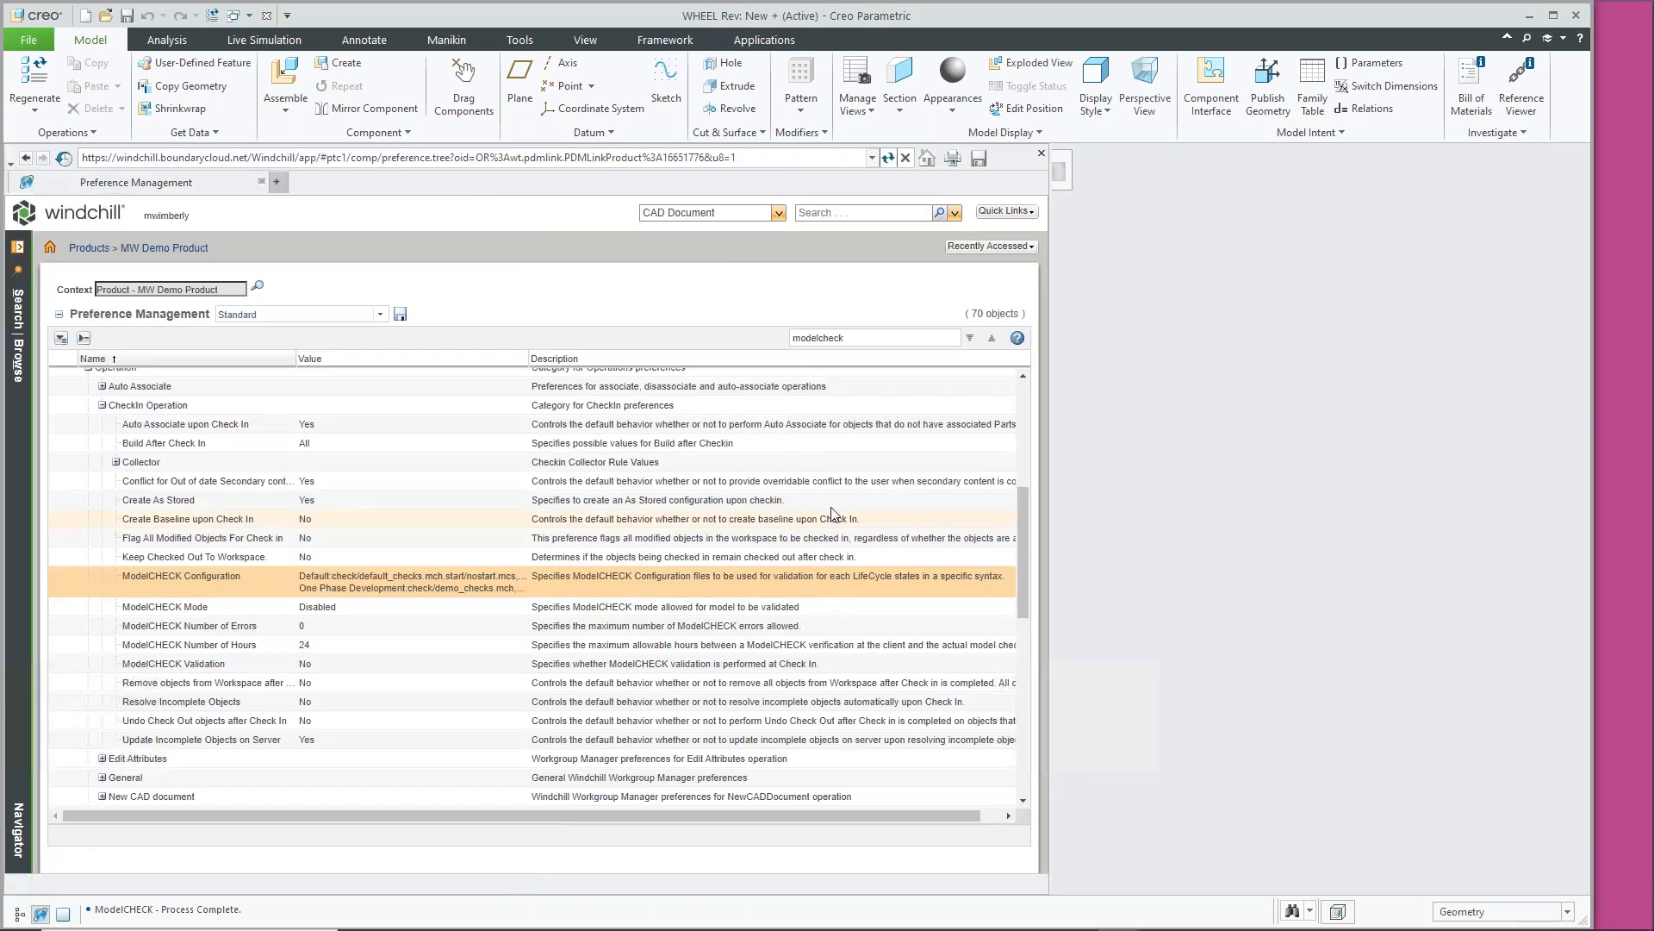
{"action": "left_click_drag", "start_coordinate": [1051, 402], "coordinate": [1357, 376]}
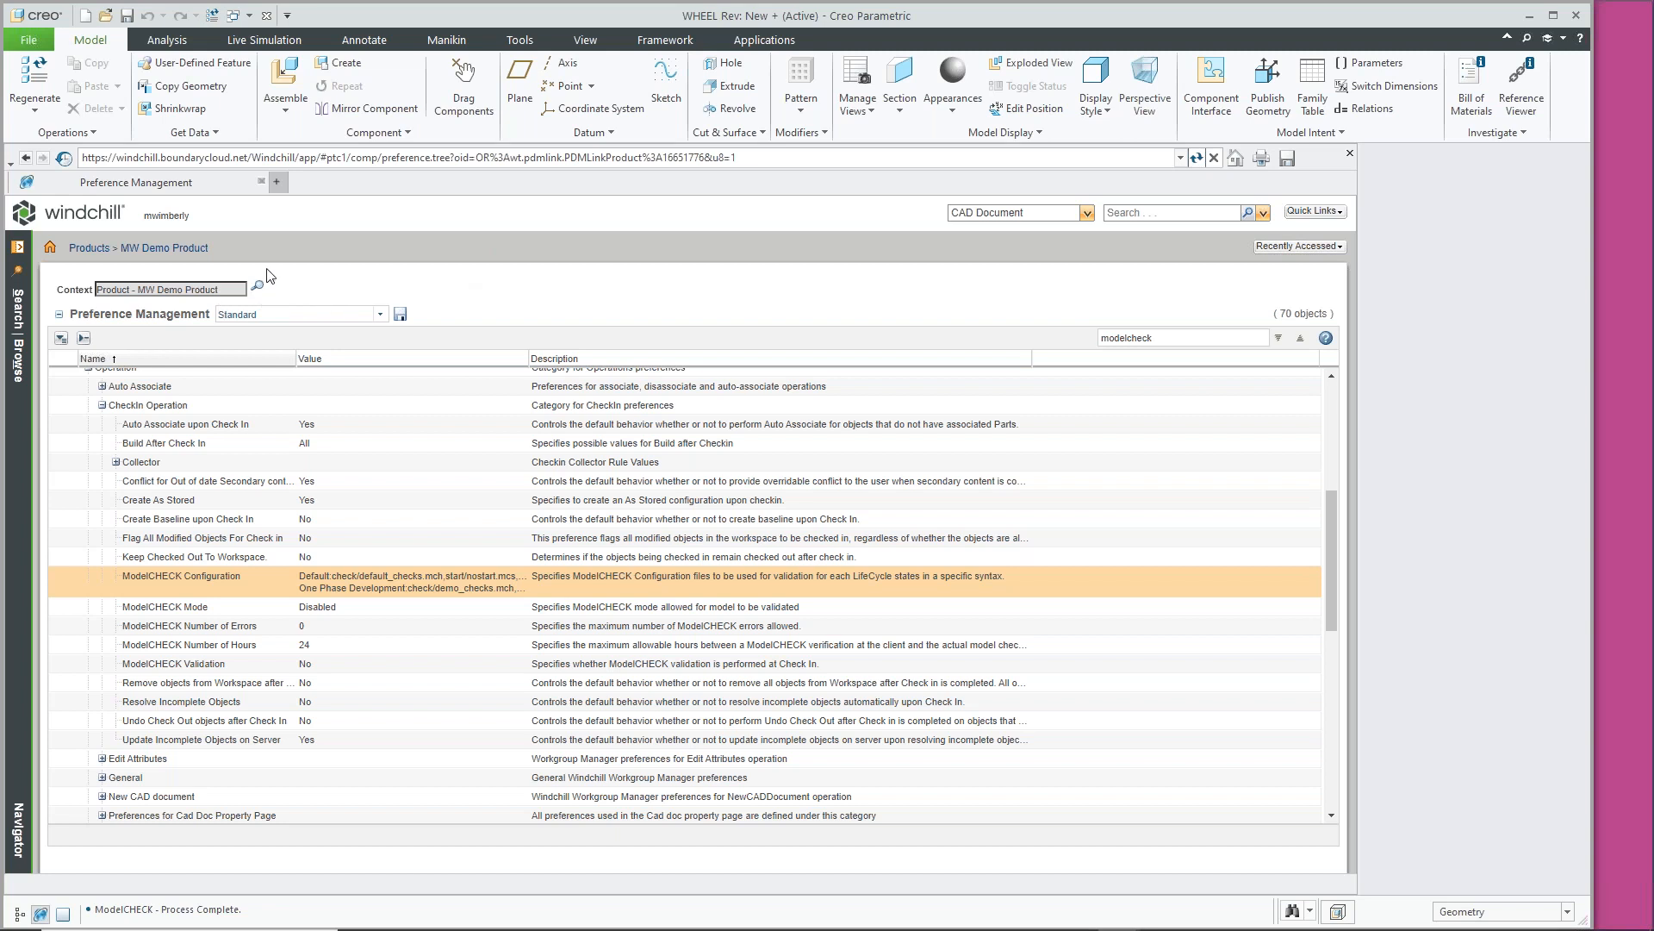
Go through MW Demo Product's Utilities to Preference Management and start a preference tree search
{"action": "left_click", "coordinate": [19, 362]}
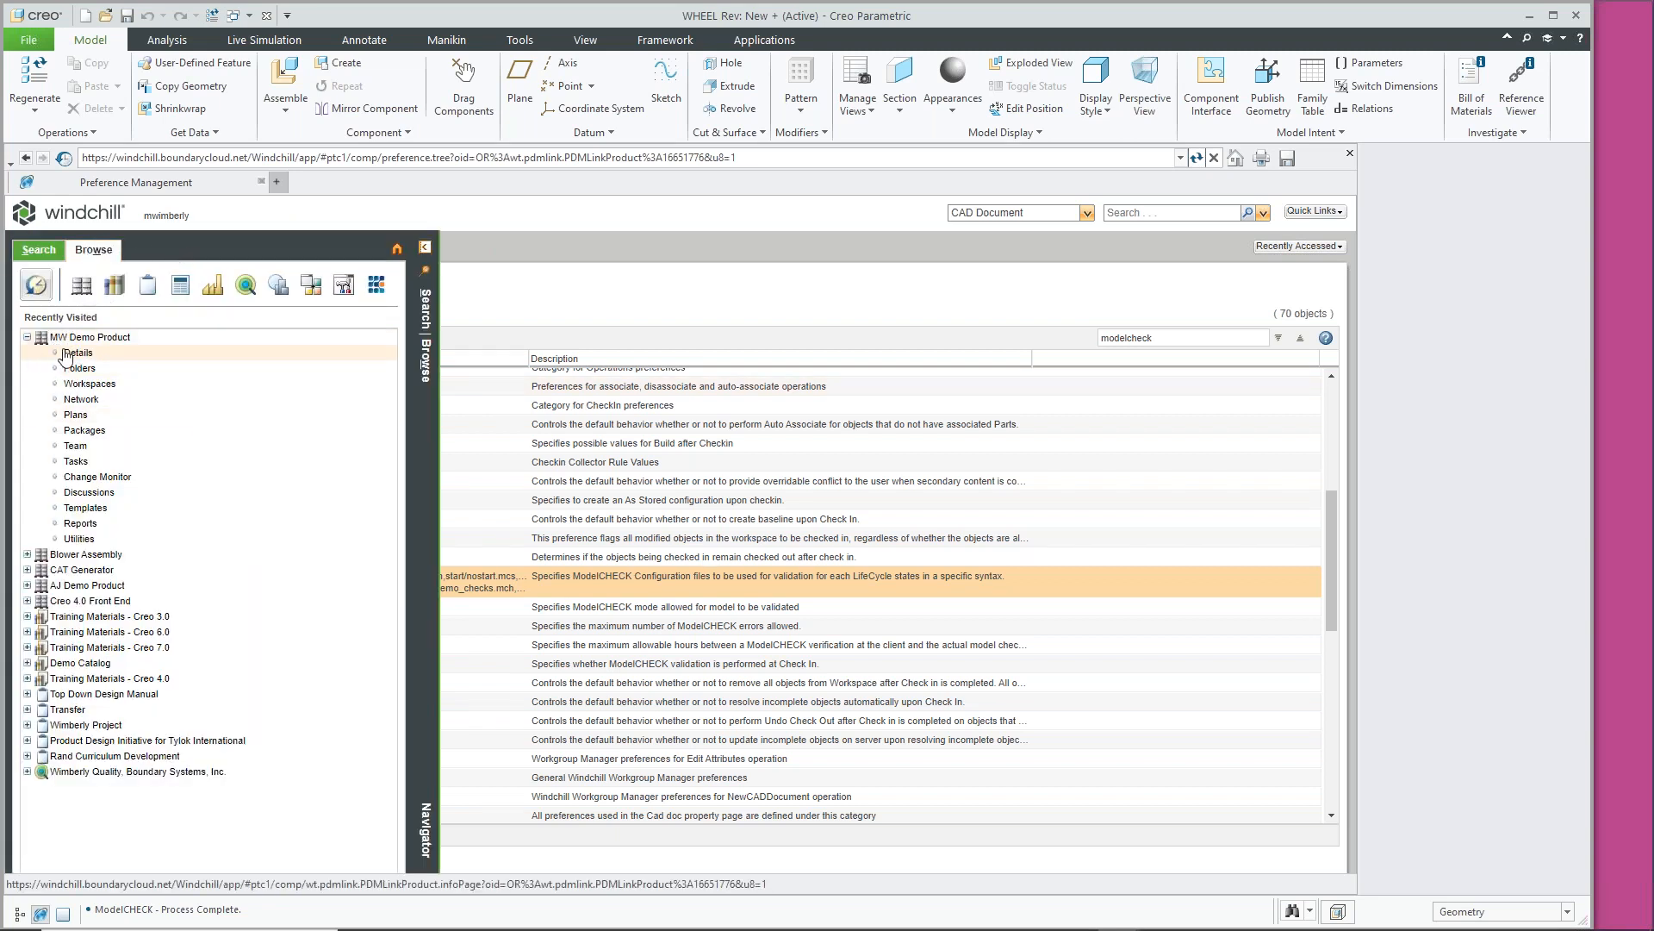
{"action": "left_click", "coordinate": [77, 539]}
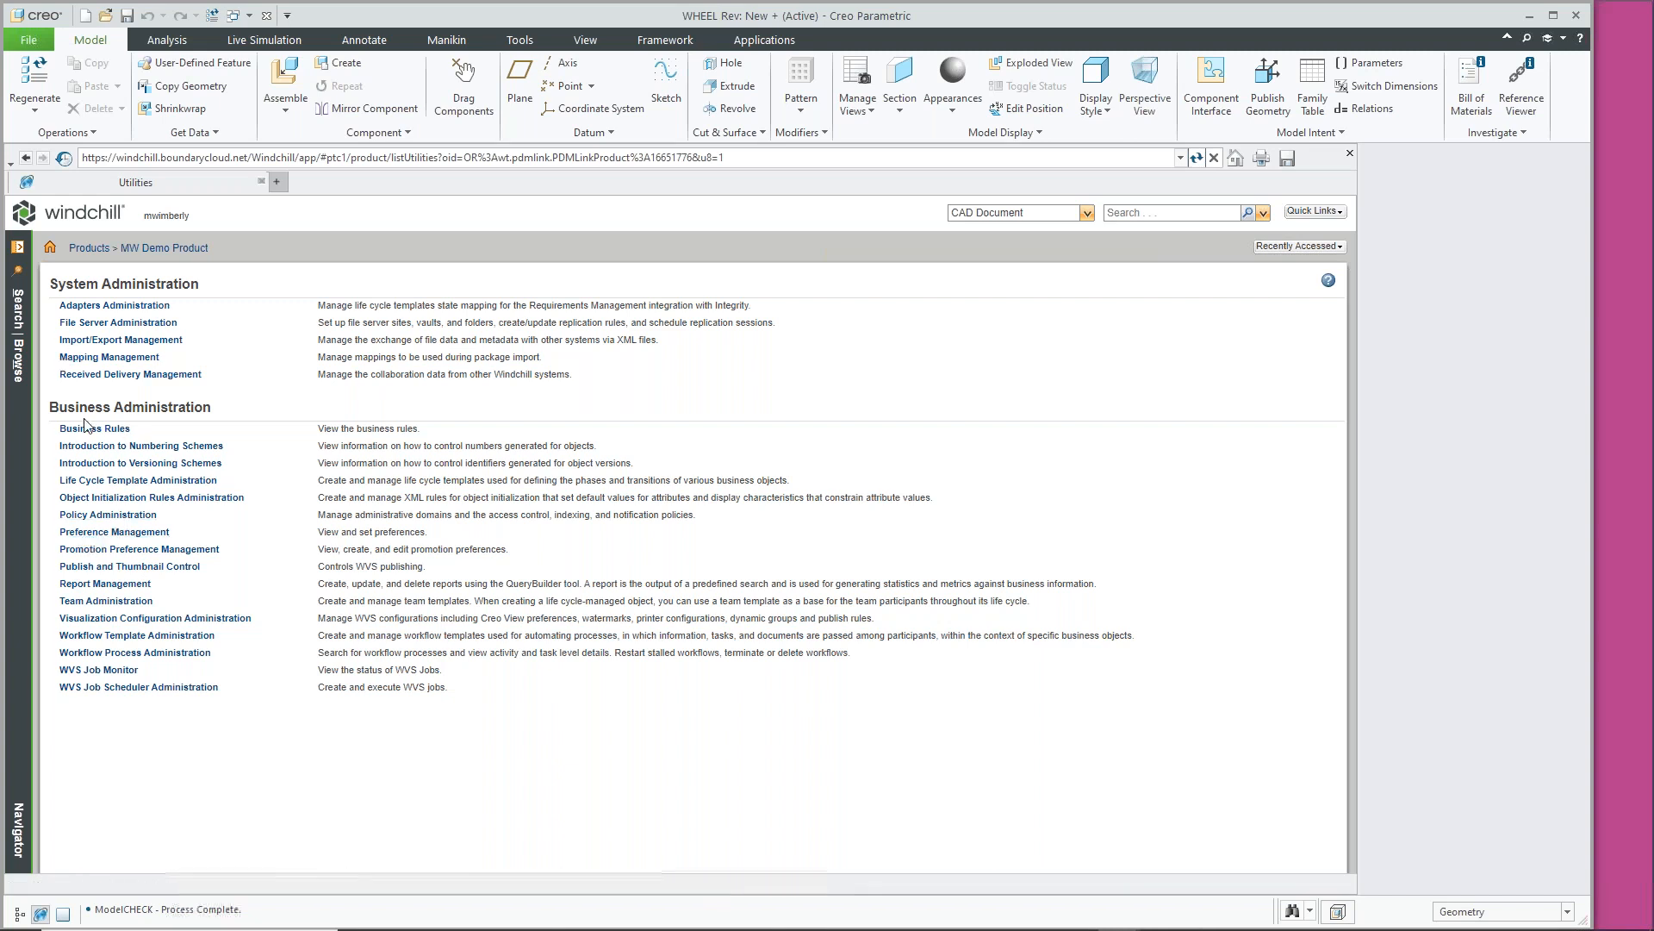
{"action": "left_click", "coordinate": [17, 361]}
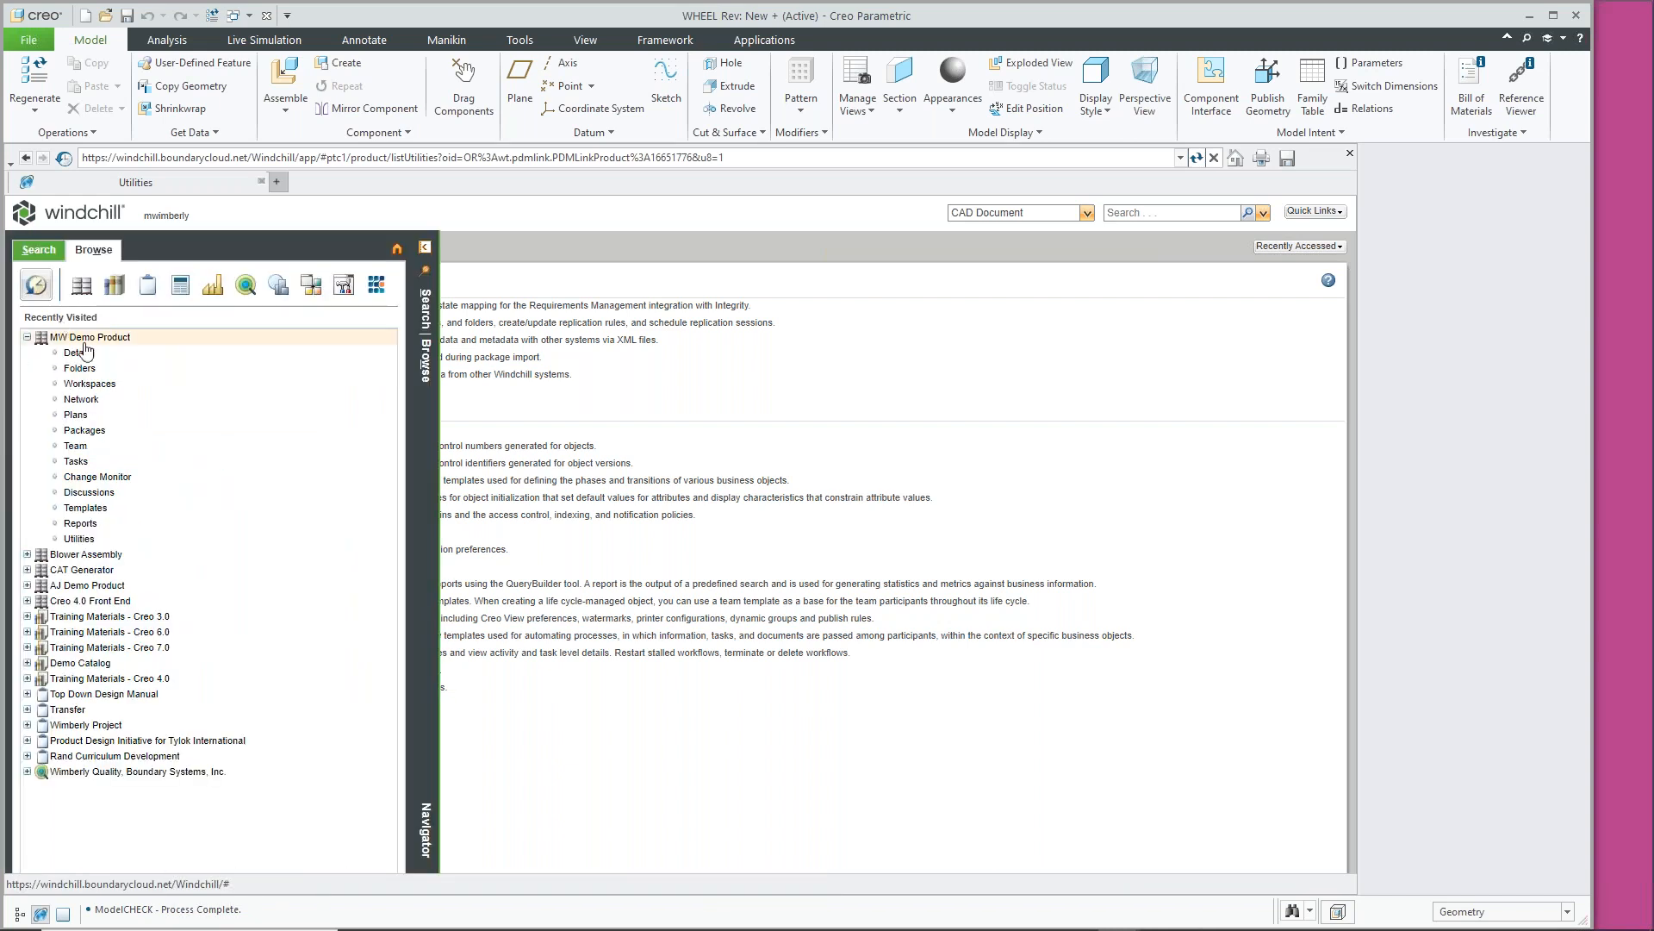
{"action": "left_click", "coordinate": [98, 538]}
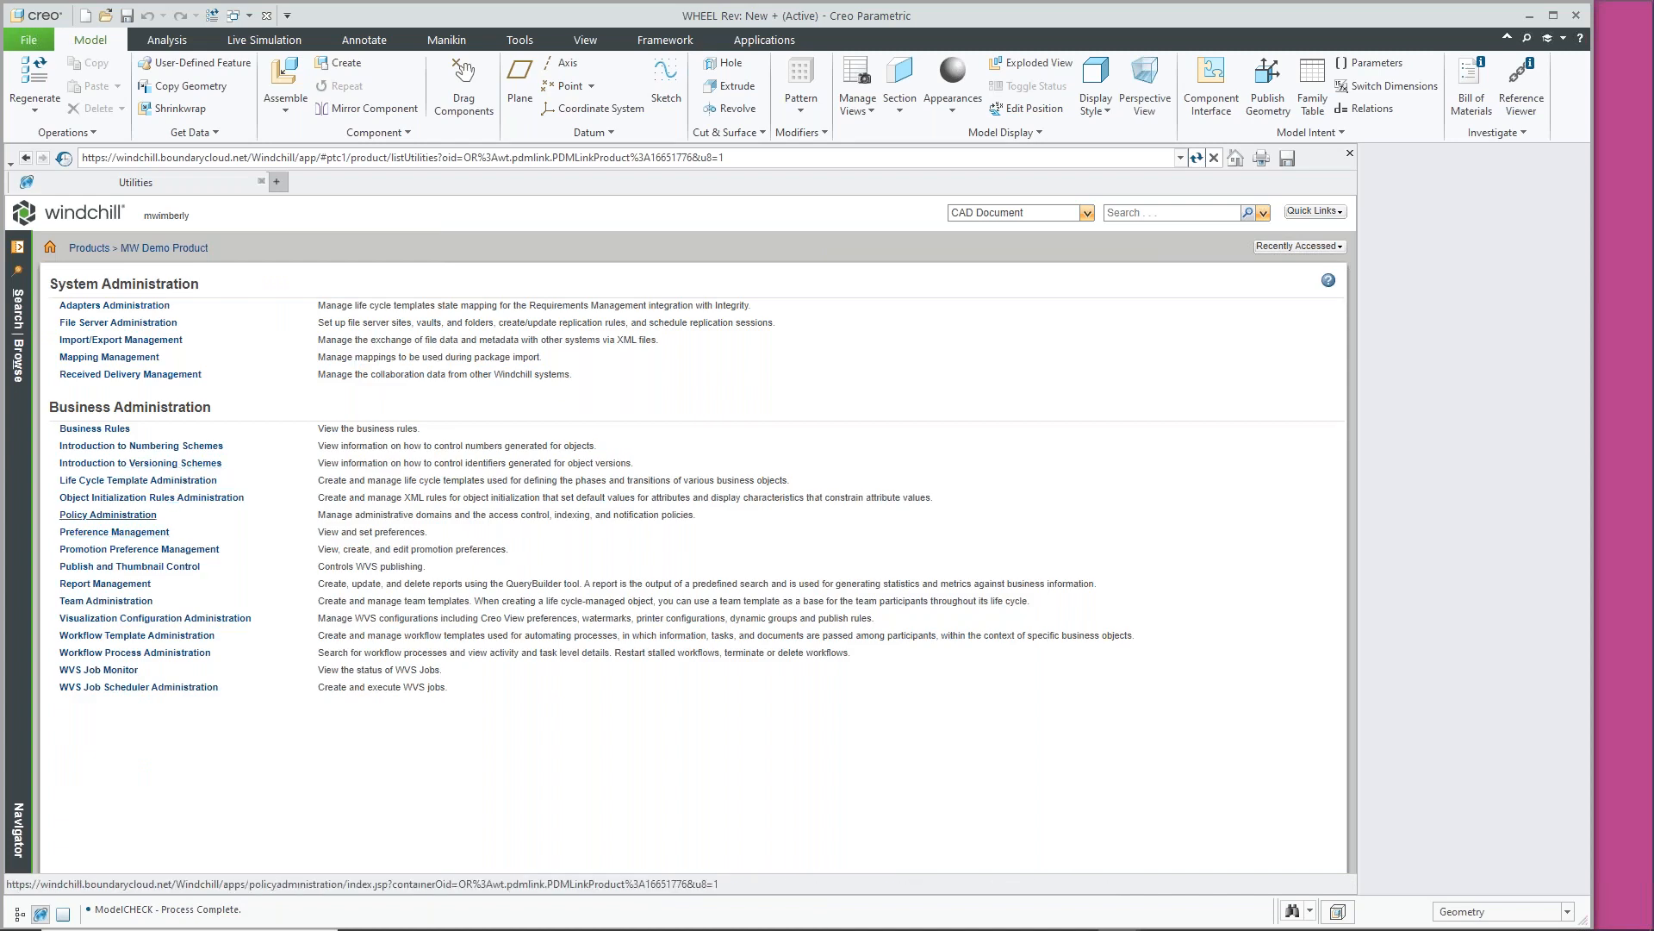
{"action": "left_click", "coordinate": [127, 534]}
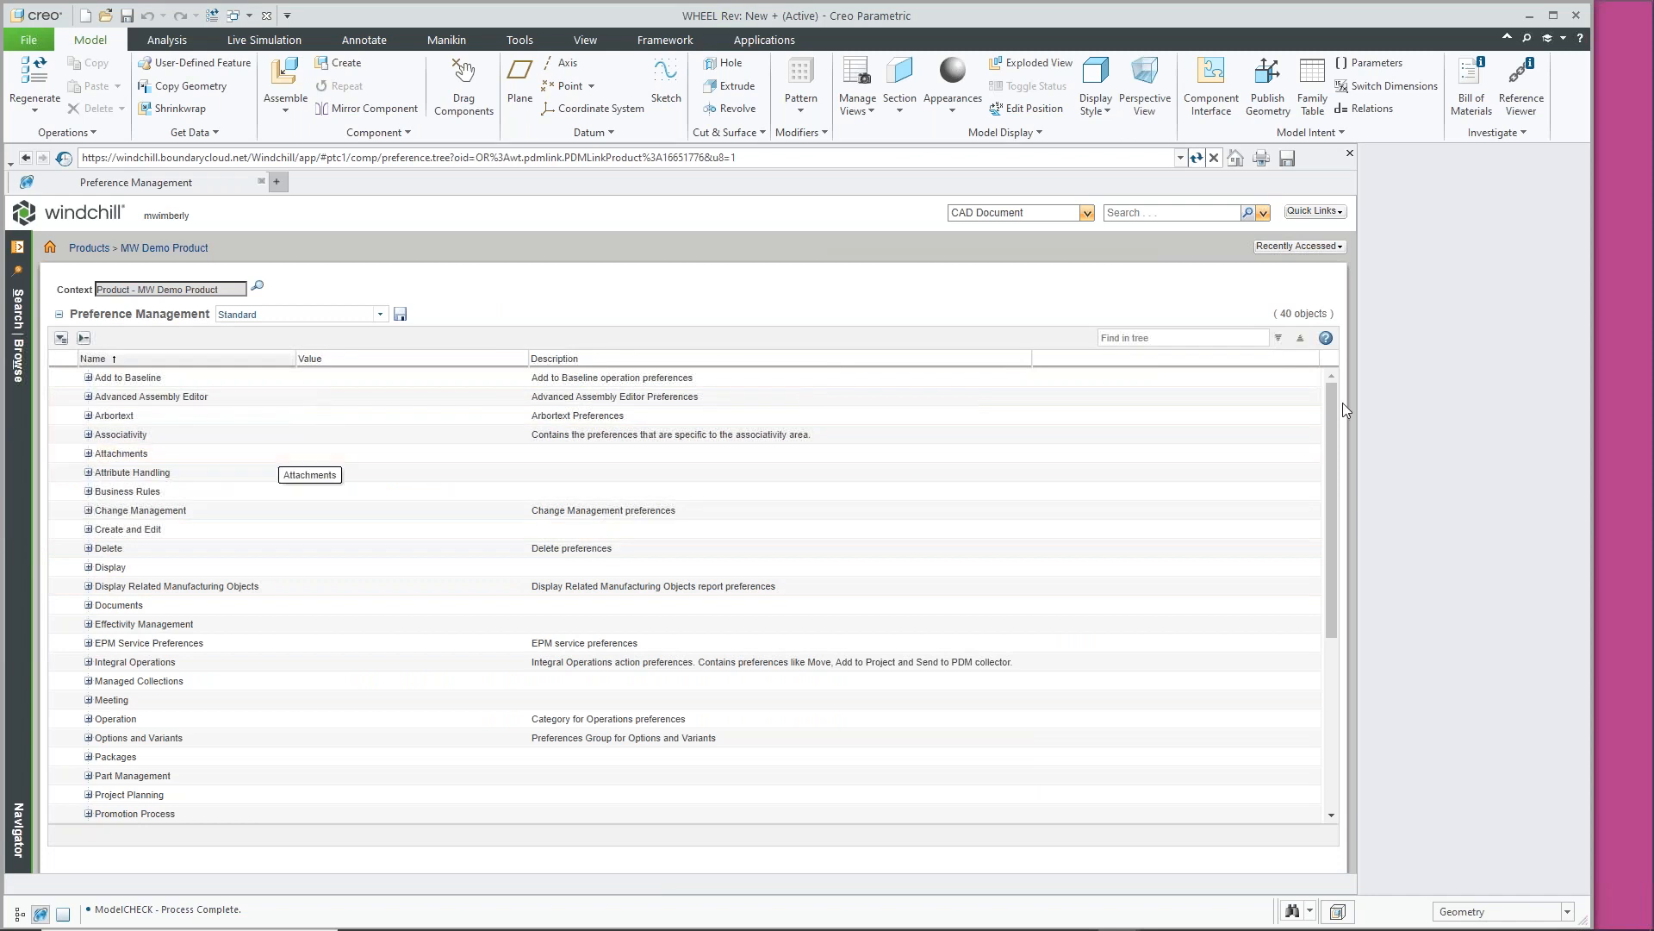
{"action": "left_click", "coordinate": [1195, 338]}
Filter the preference tree by 'modelcheck' and select the ModelCHECK Mode preference
{"action": "type", "text": "modelcheck"}
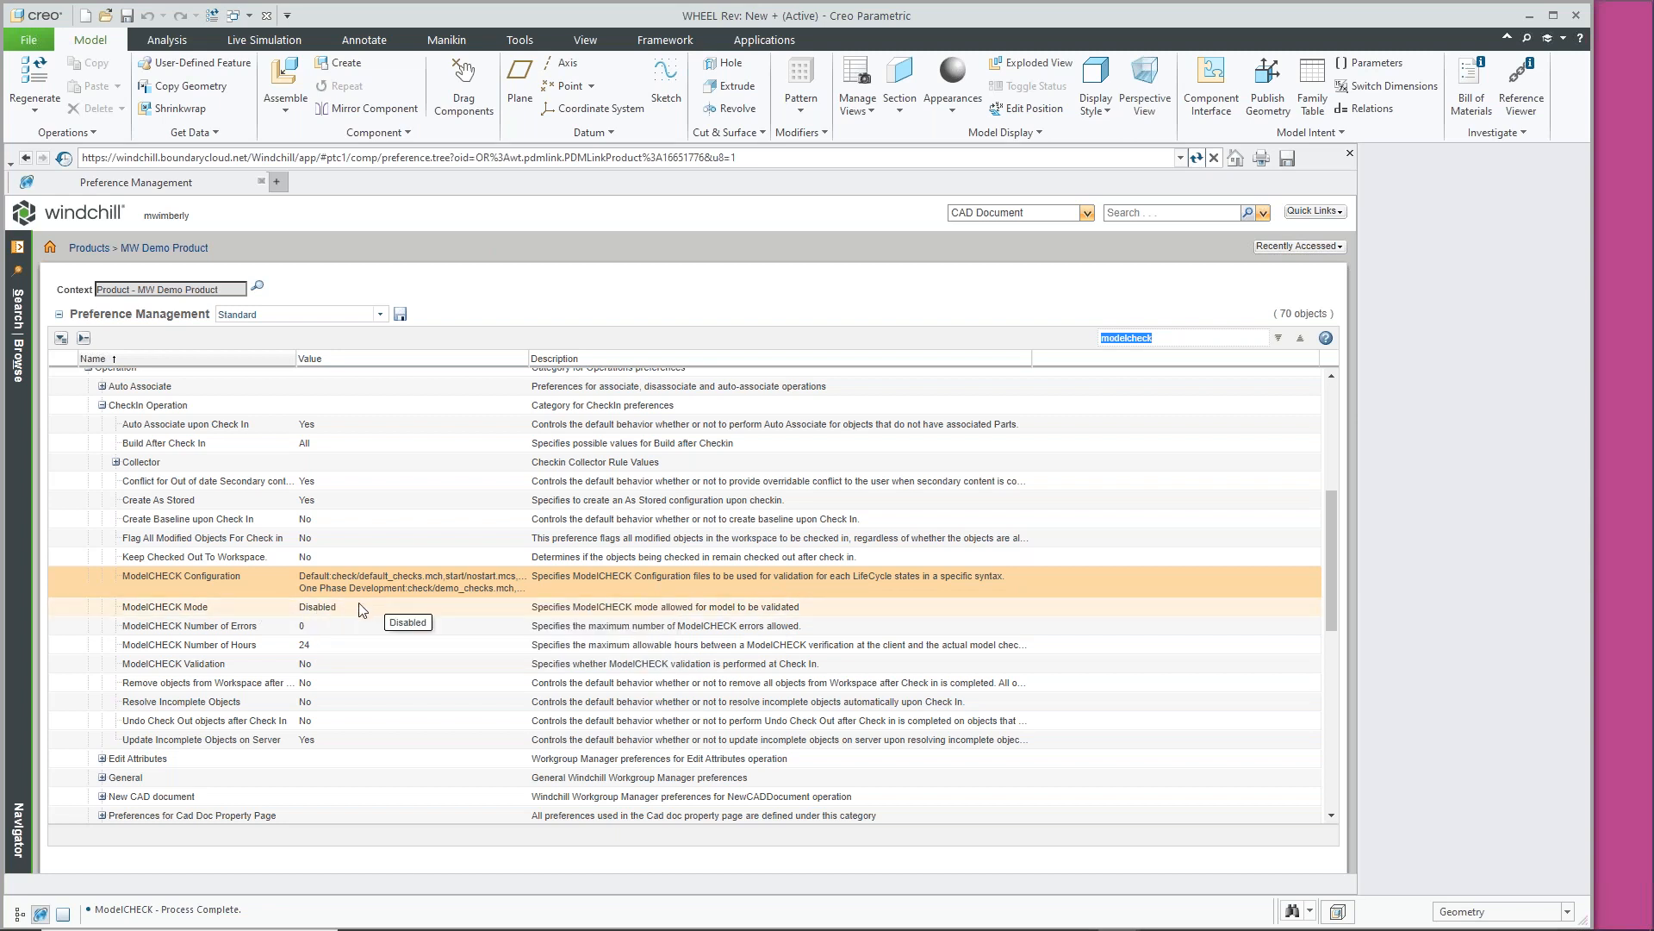
{"action": "left_click", "coordinate": [235, 608]}
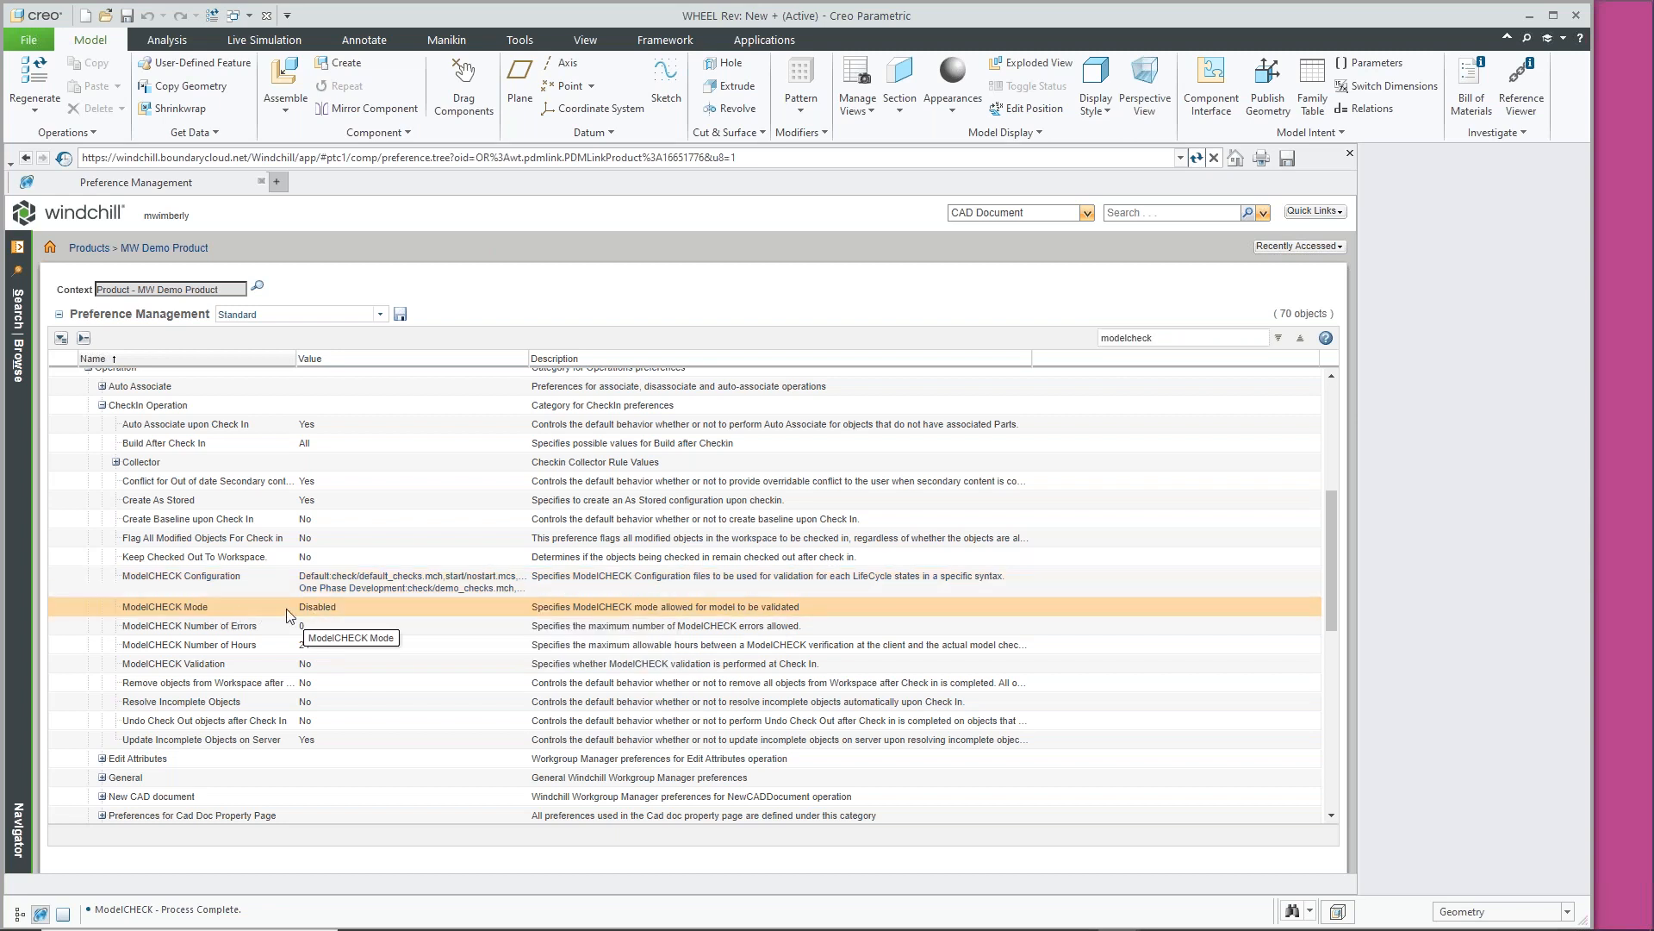
Open Set Preference for ModelCHECK Mode, review its value options, and cancel without changes
{"action": "right_click", "coordinate": [364, 604]}
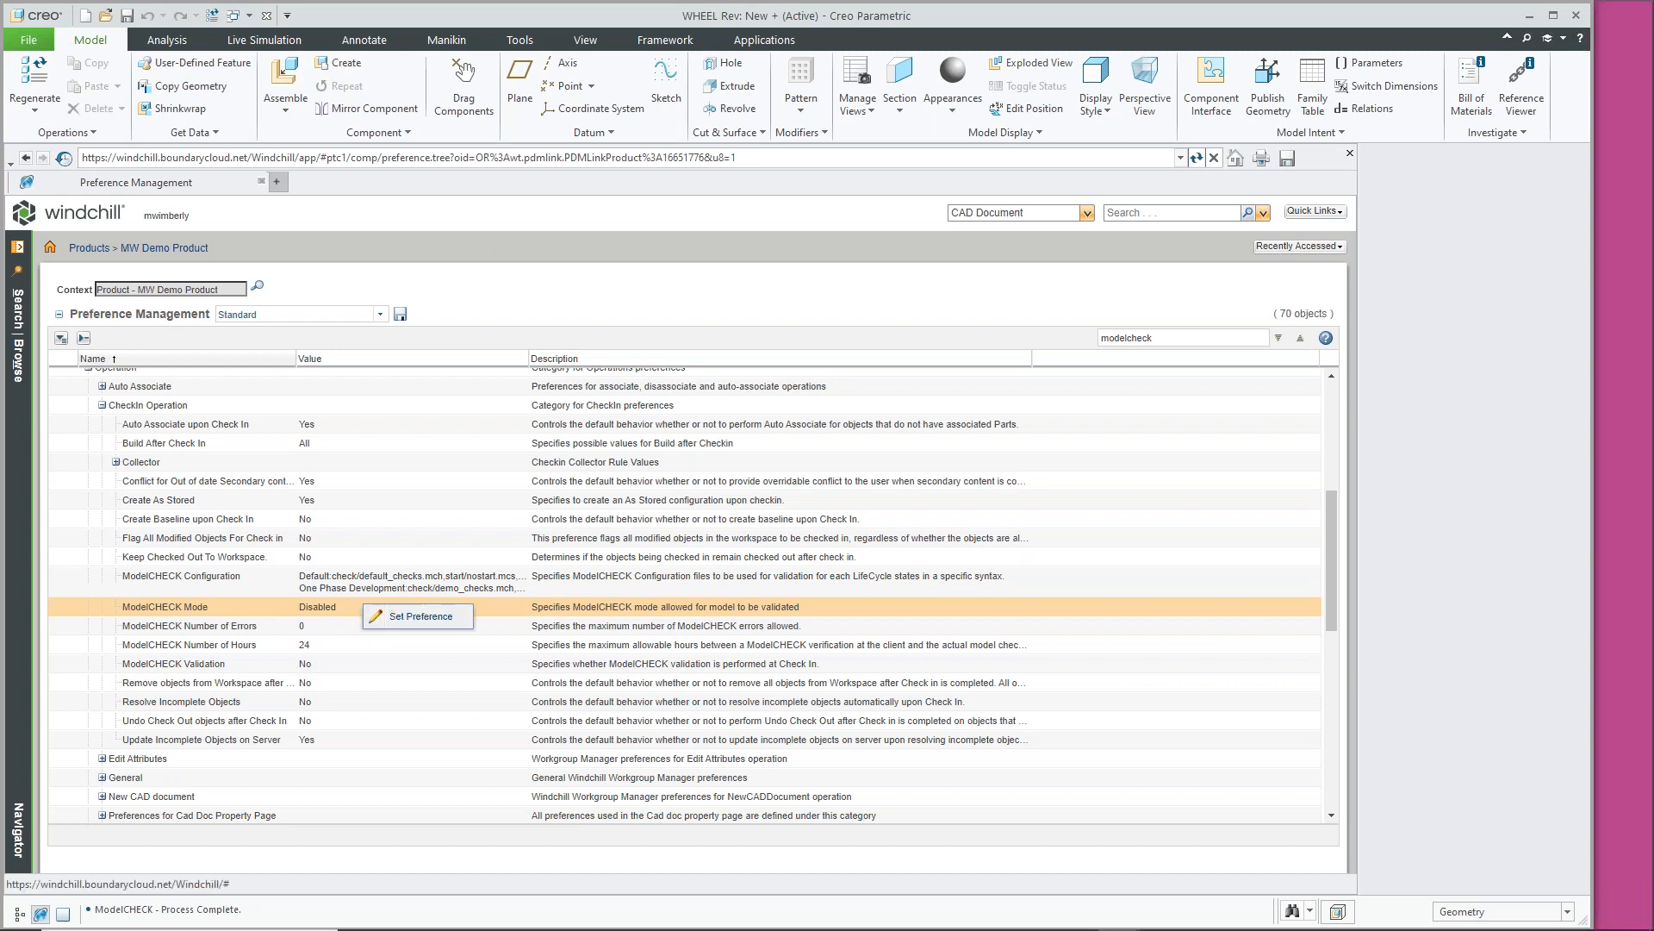
{"action": "left_click", "coordinate": [434, 617]}
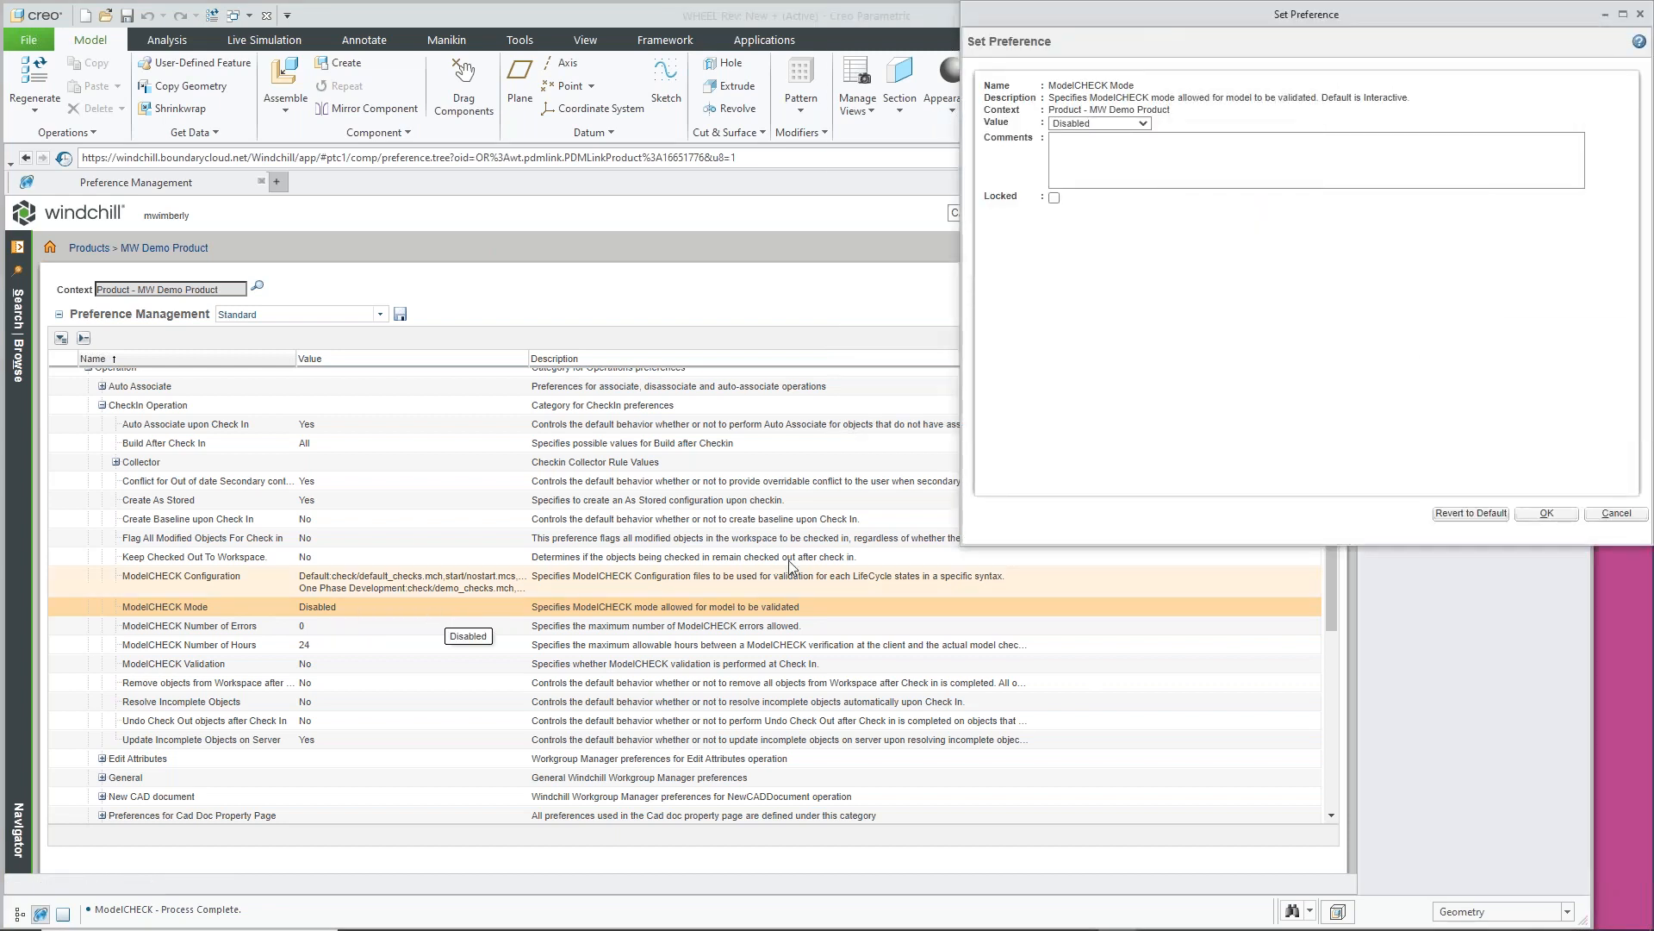
{"action": "left_click", "coordinate": [1144, 124]}
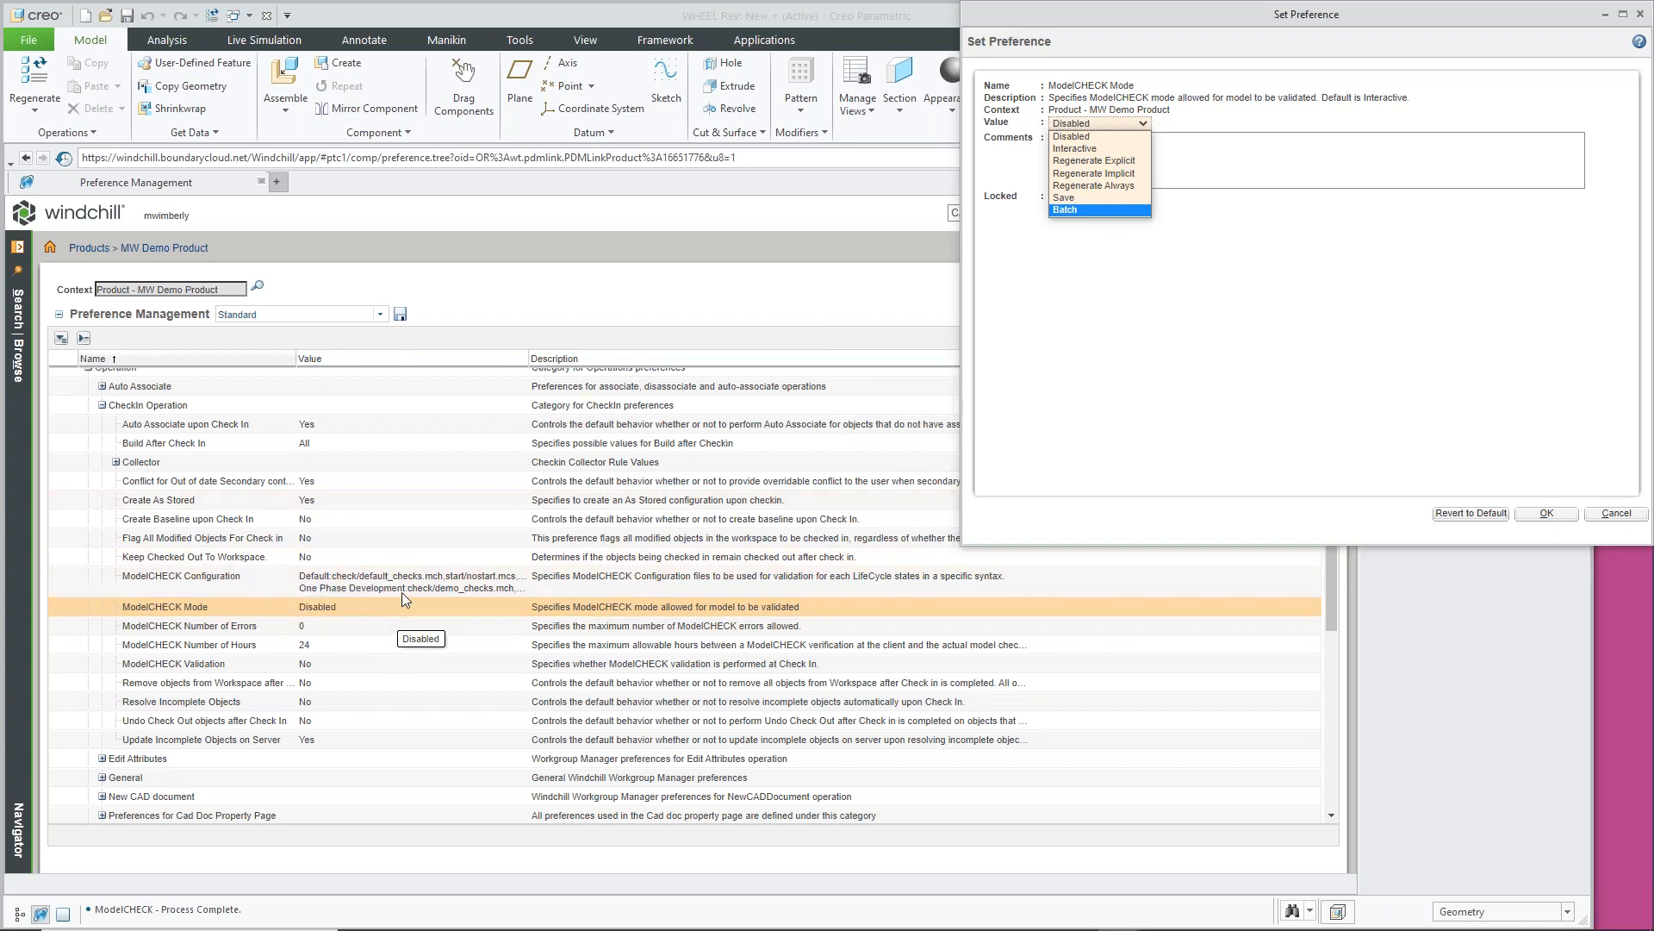
{"action": "left_click", "coordinate": [1617, 514]}
{"action": "left_click", "coordinate": [1617, 514]}
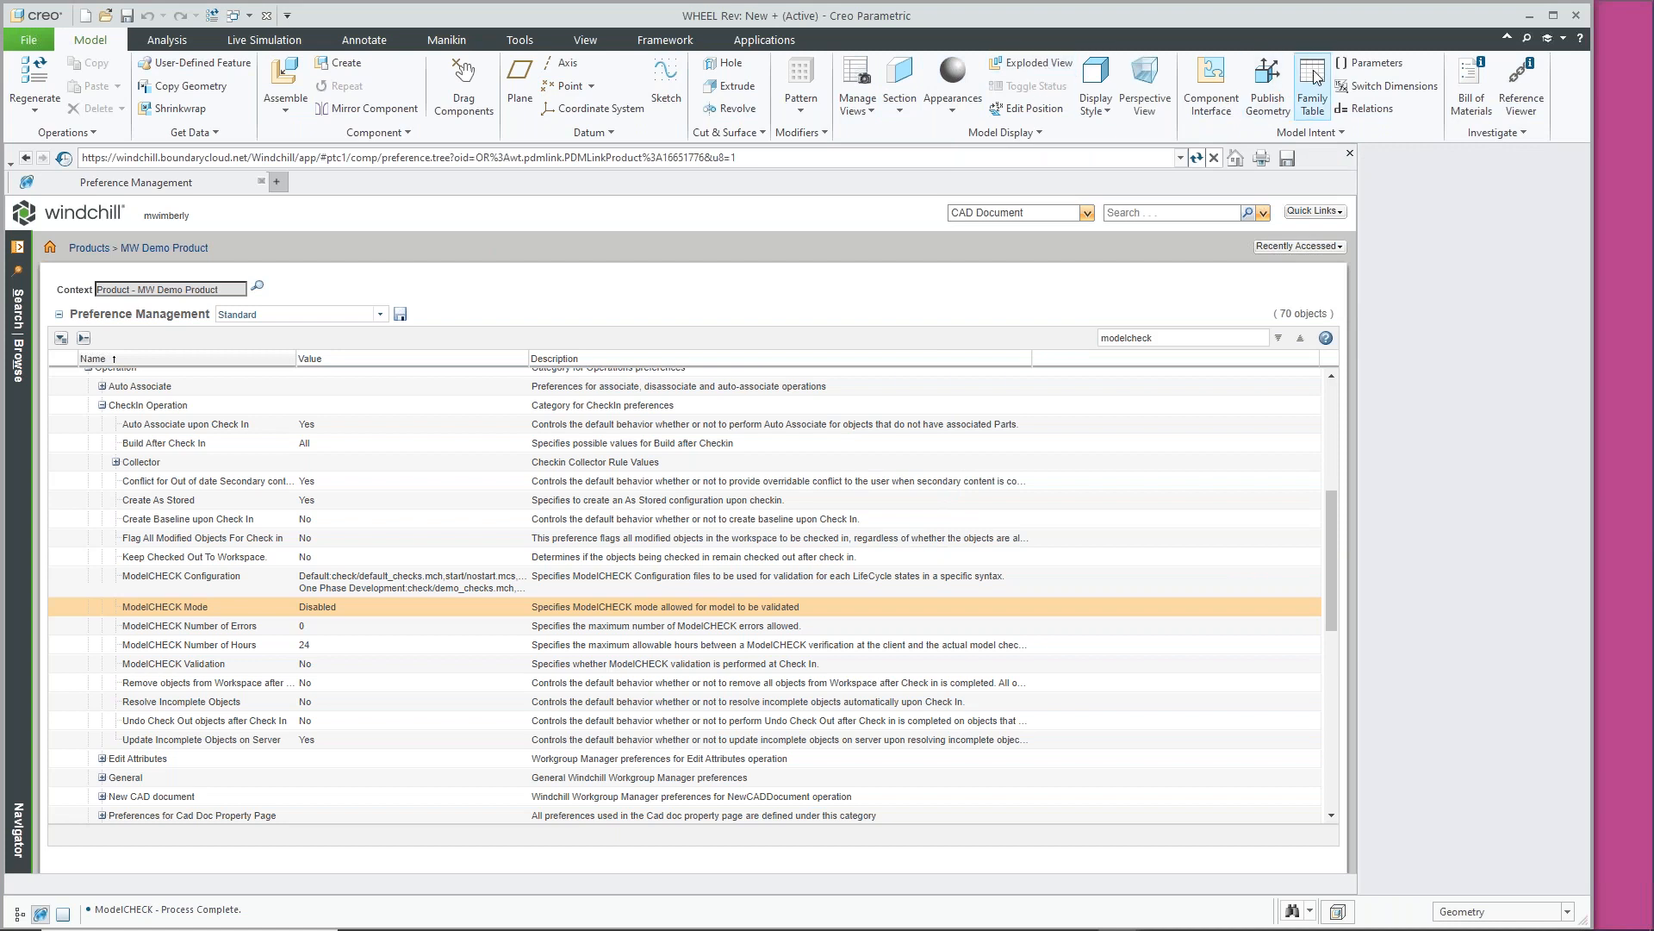
{"action": "left_click", "coordinate": [1371, 62]}
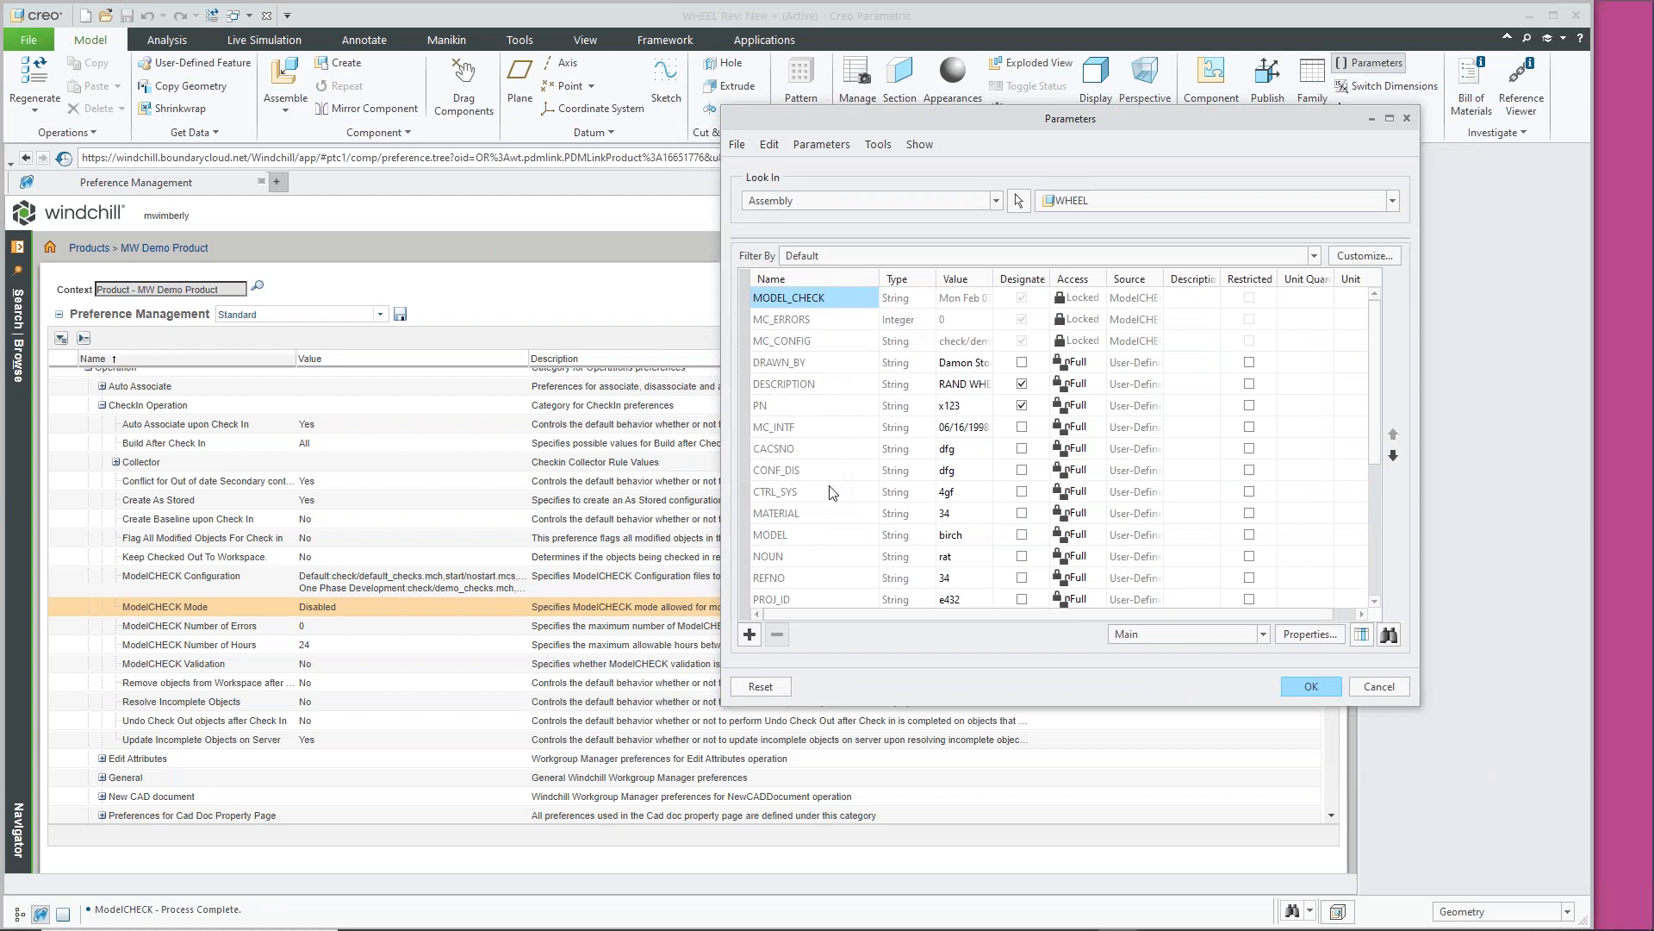
{"action": "scroll", "coordinate": [831, 491], "scroll_direction": "down", "scroll_amount": 2}
{"action": "scroll", "coordinate": [840, 486], "scroll_direction": "down", "scroll_amount": 2}
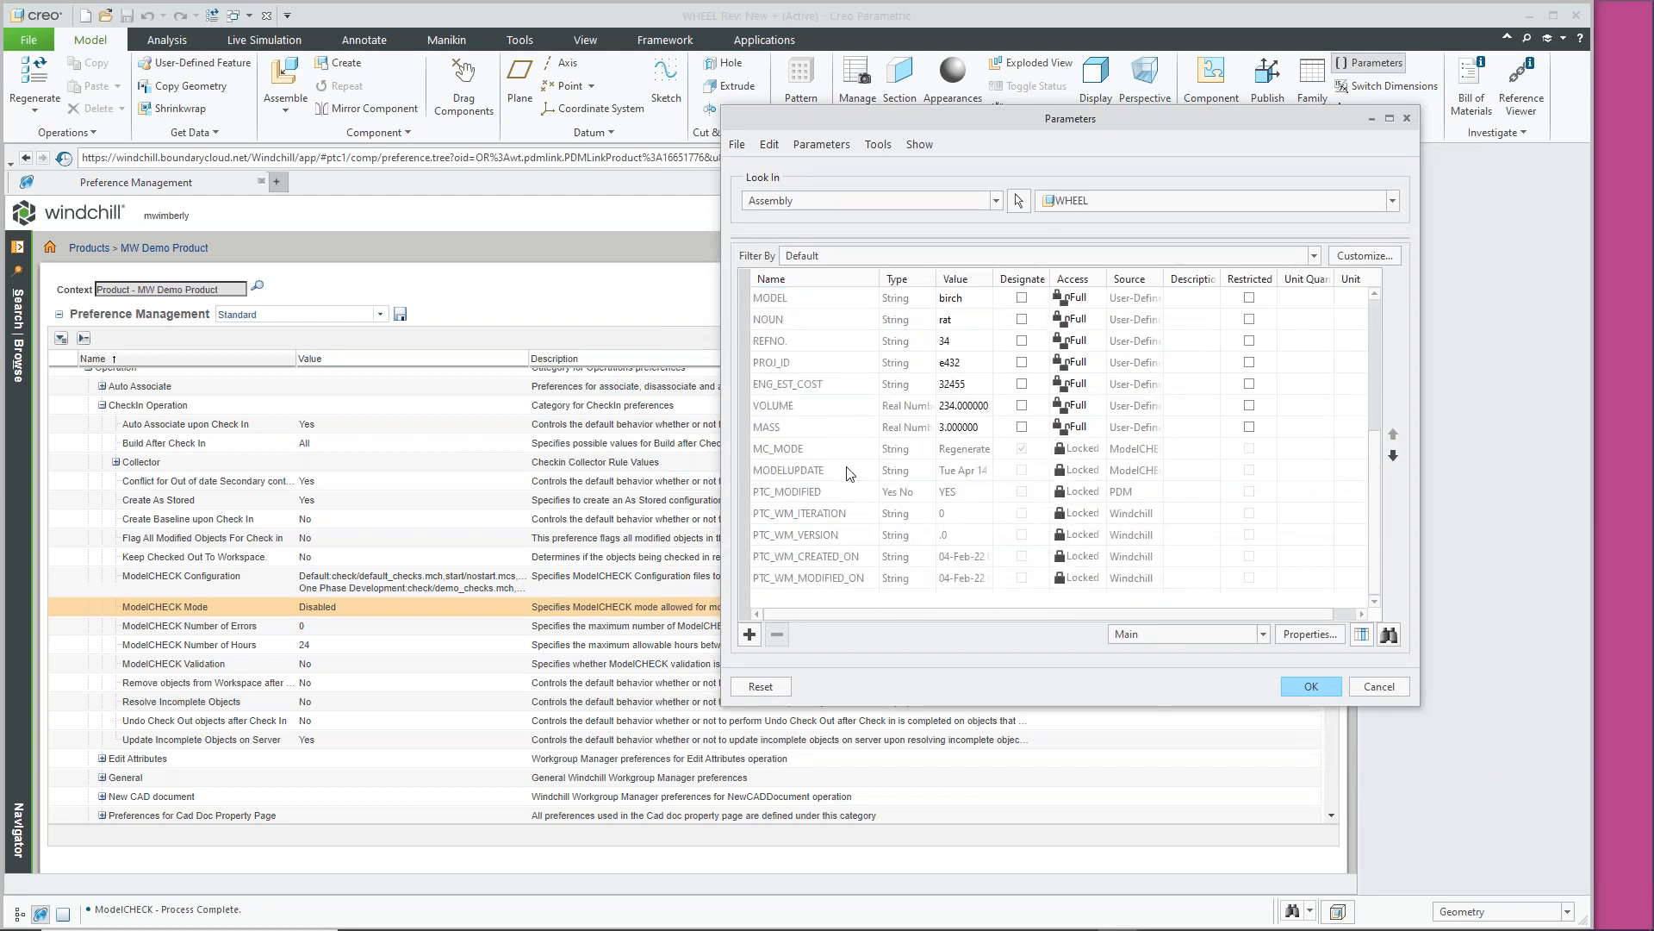
{"action": "left_click", "coordinate": [794, 450]}
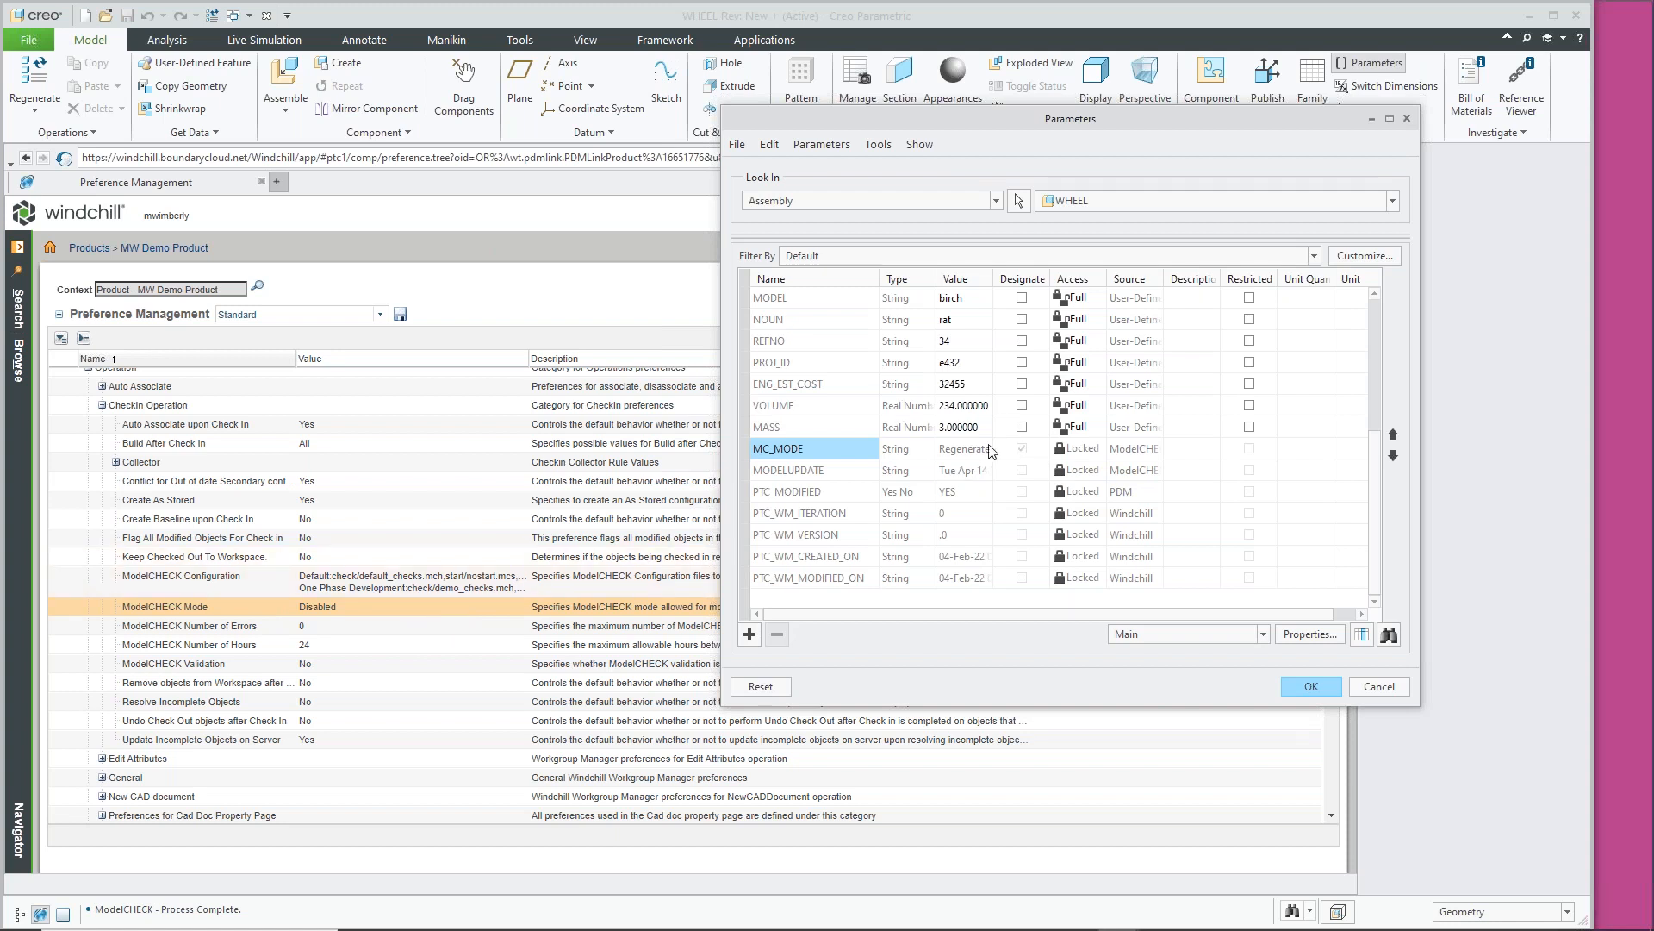
{"action": "left_click", "coordinate": [1380, 686]}
In Set Preference, change the ModelCHECK Mode value from Disabled to Save and confirm
{"action": "right_click", "coordinate": [366, 607]}
{"action": "left_click", "coordinate": [375, 620]}
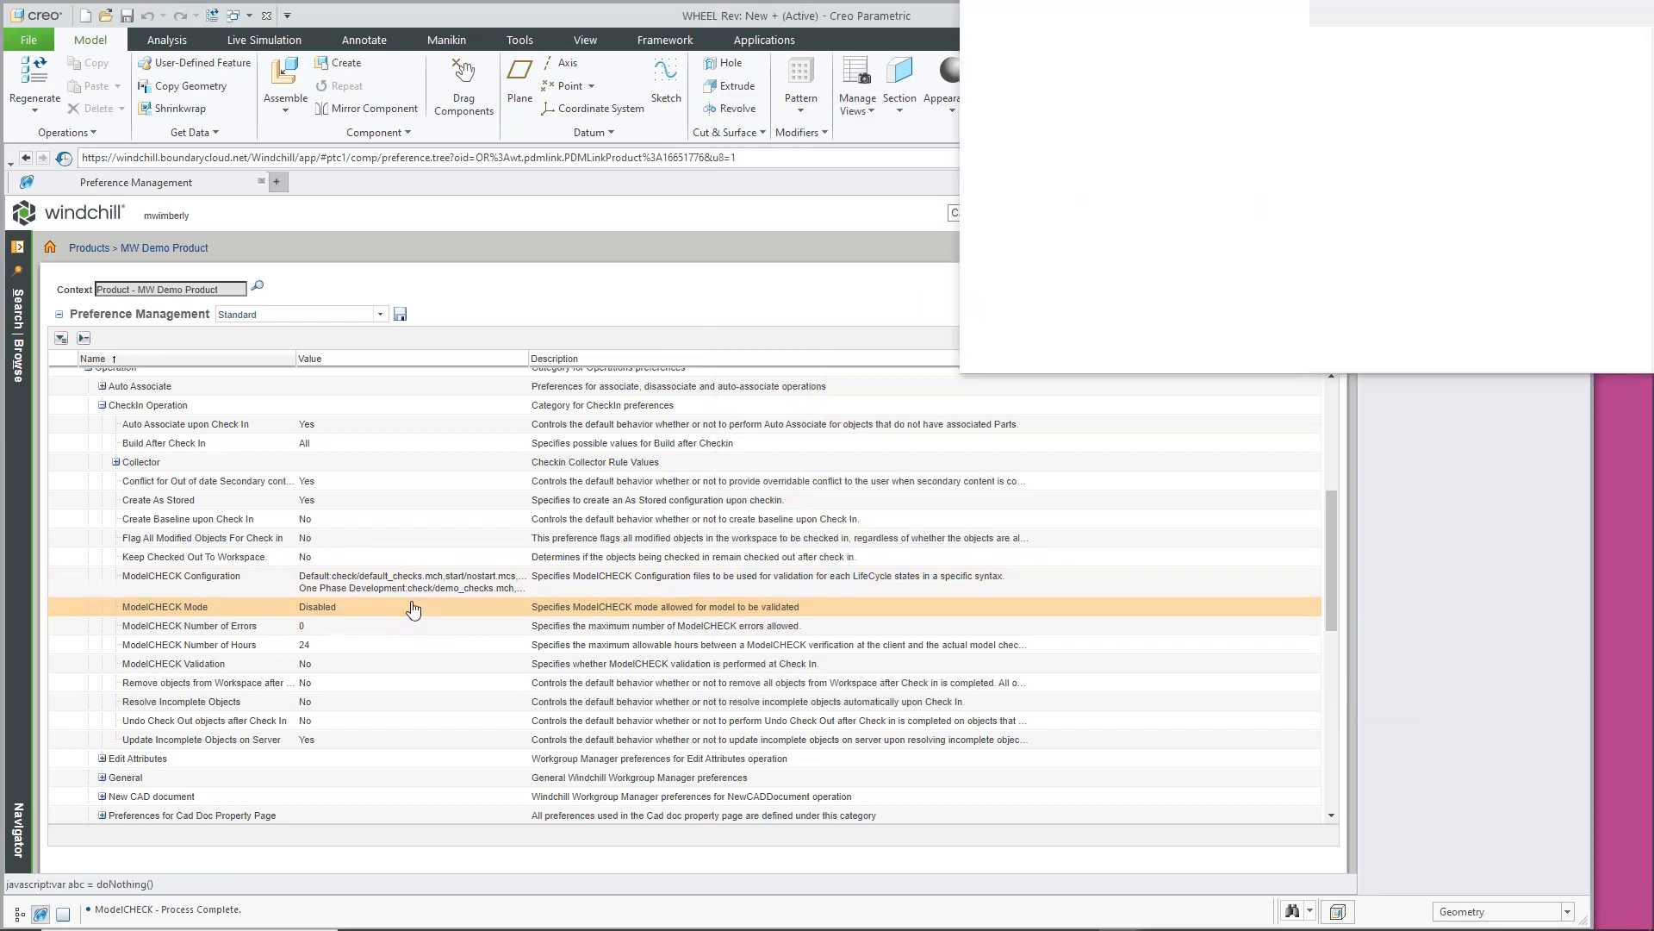
{"action": "left_click", "coordinate": [1142, 123]}
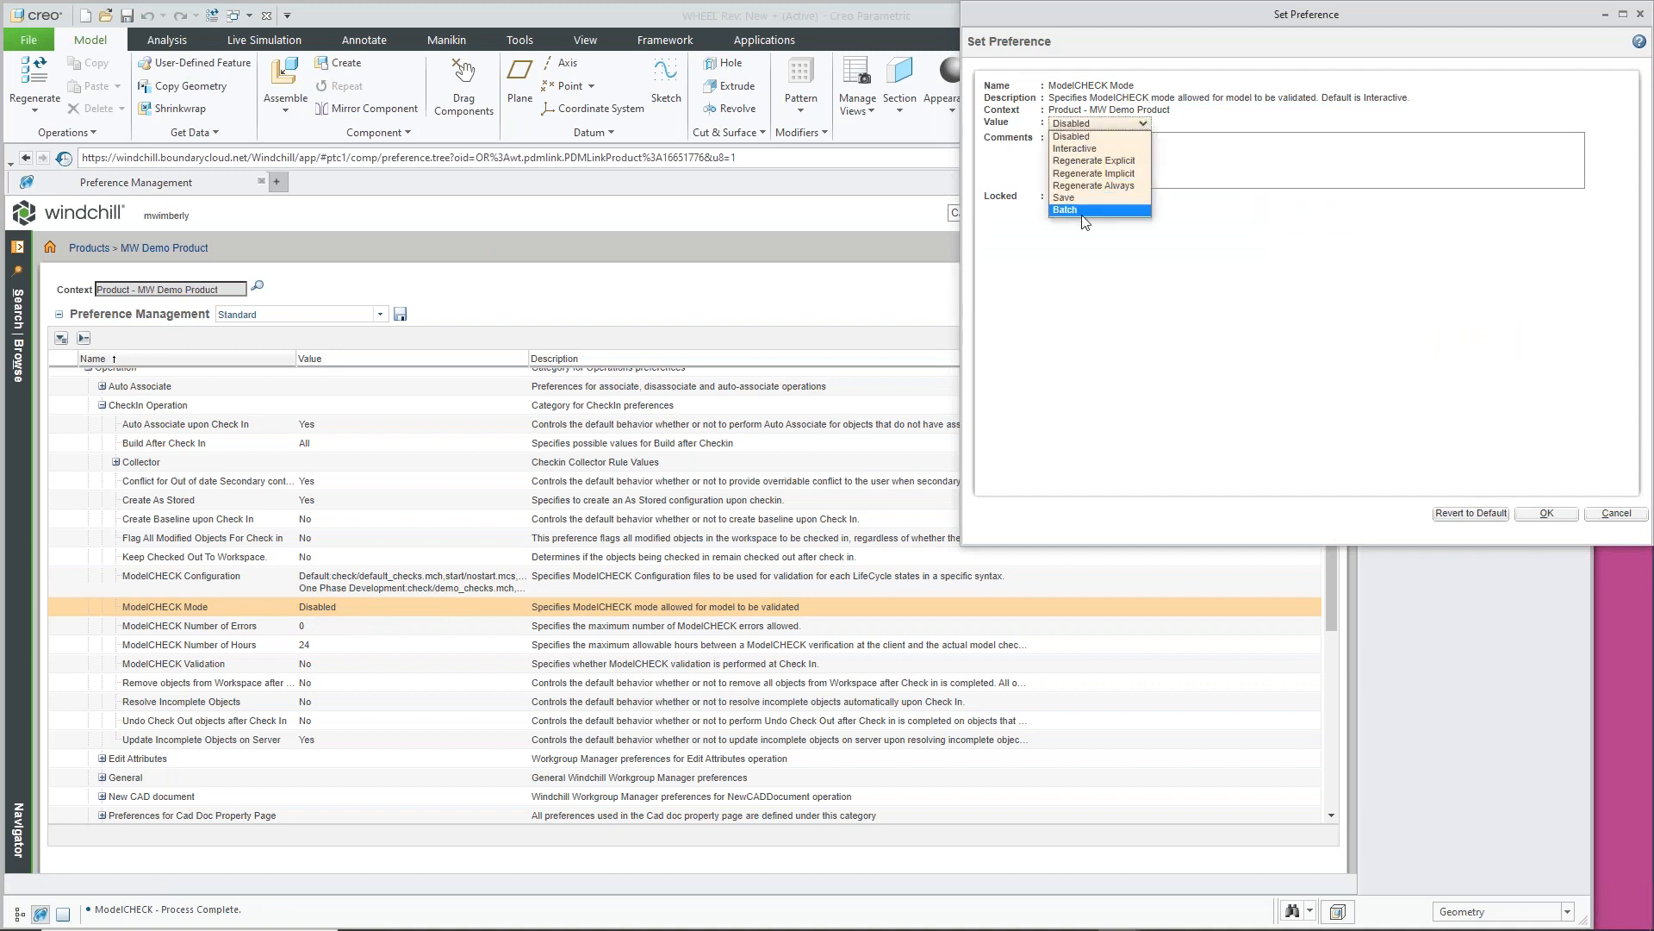
{"action": "left_click", "coordinate": [1065, 197]}
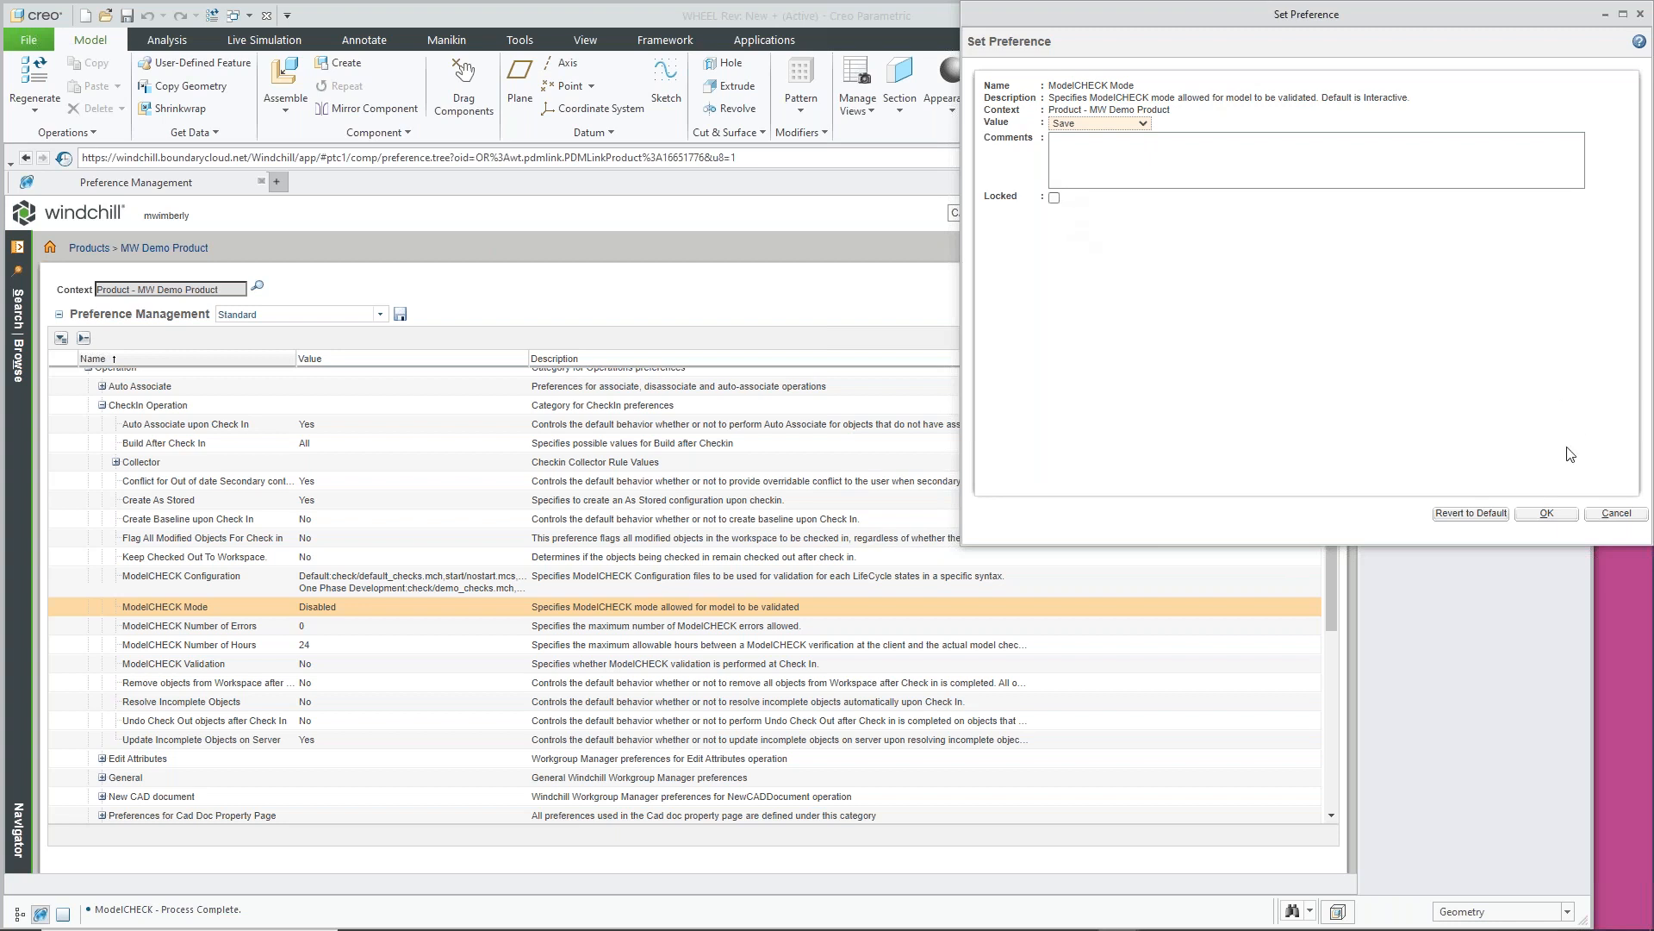
{"action": "left_click", "coordinate": [1556, 513]}
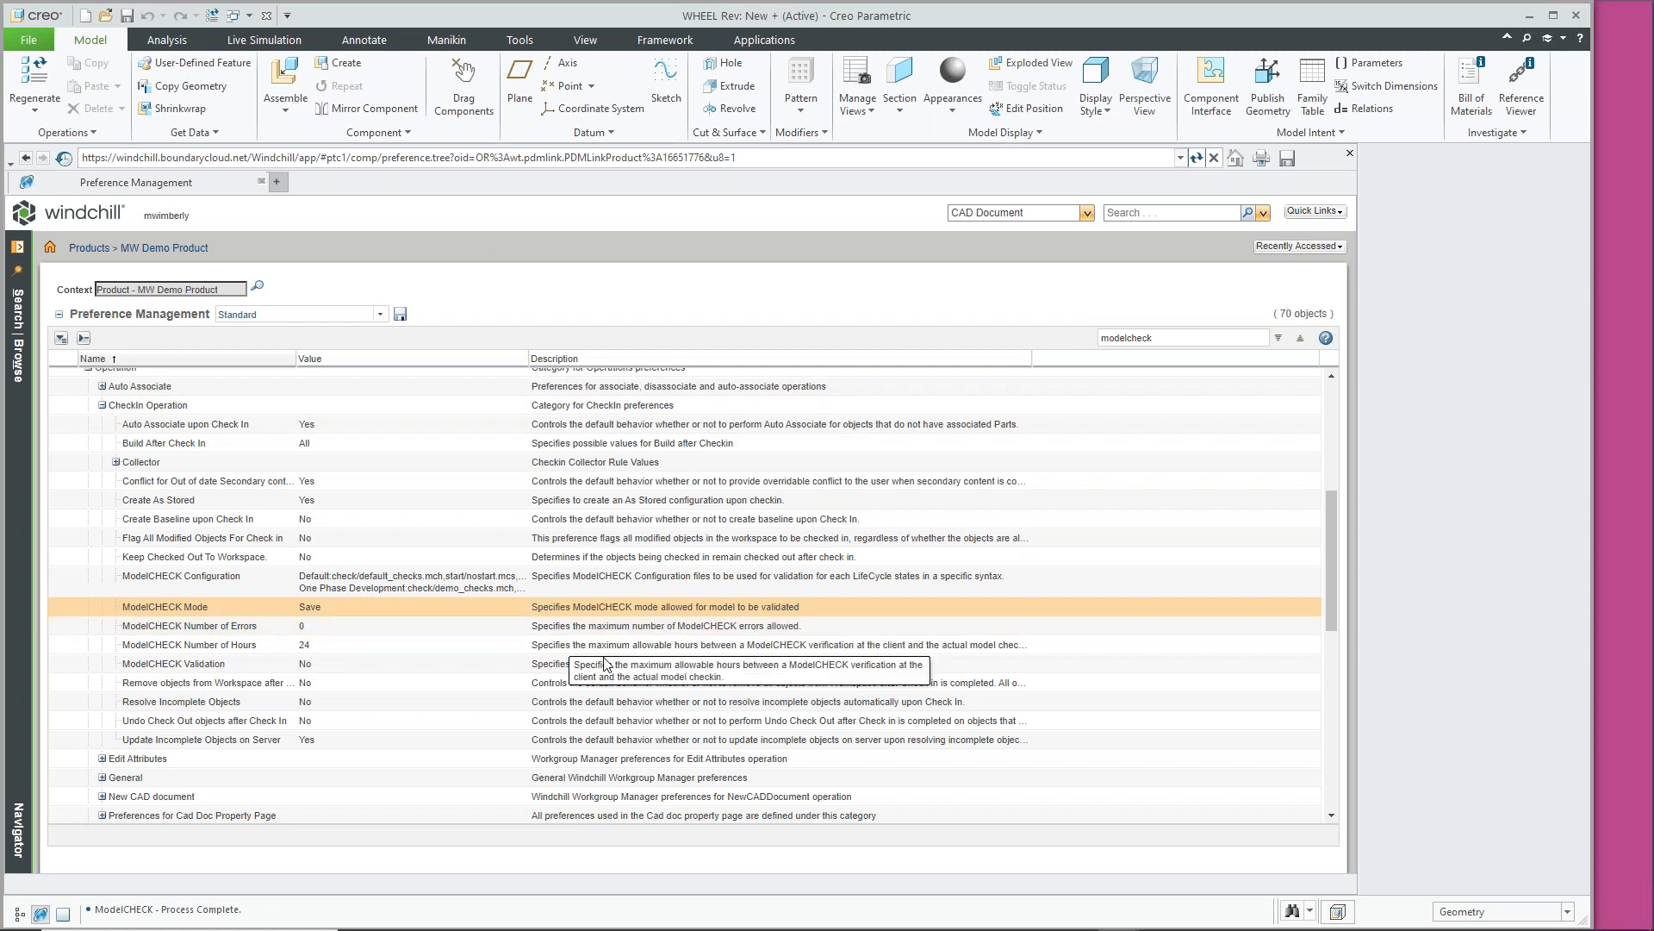
{"action": "left_click", "coordinate": [1370, 63]}
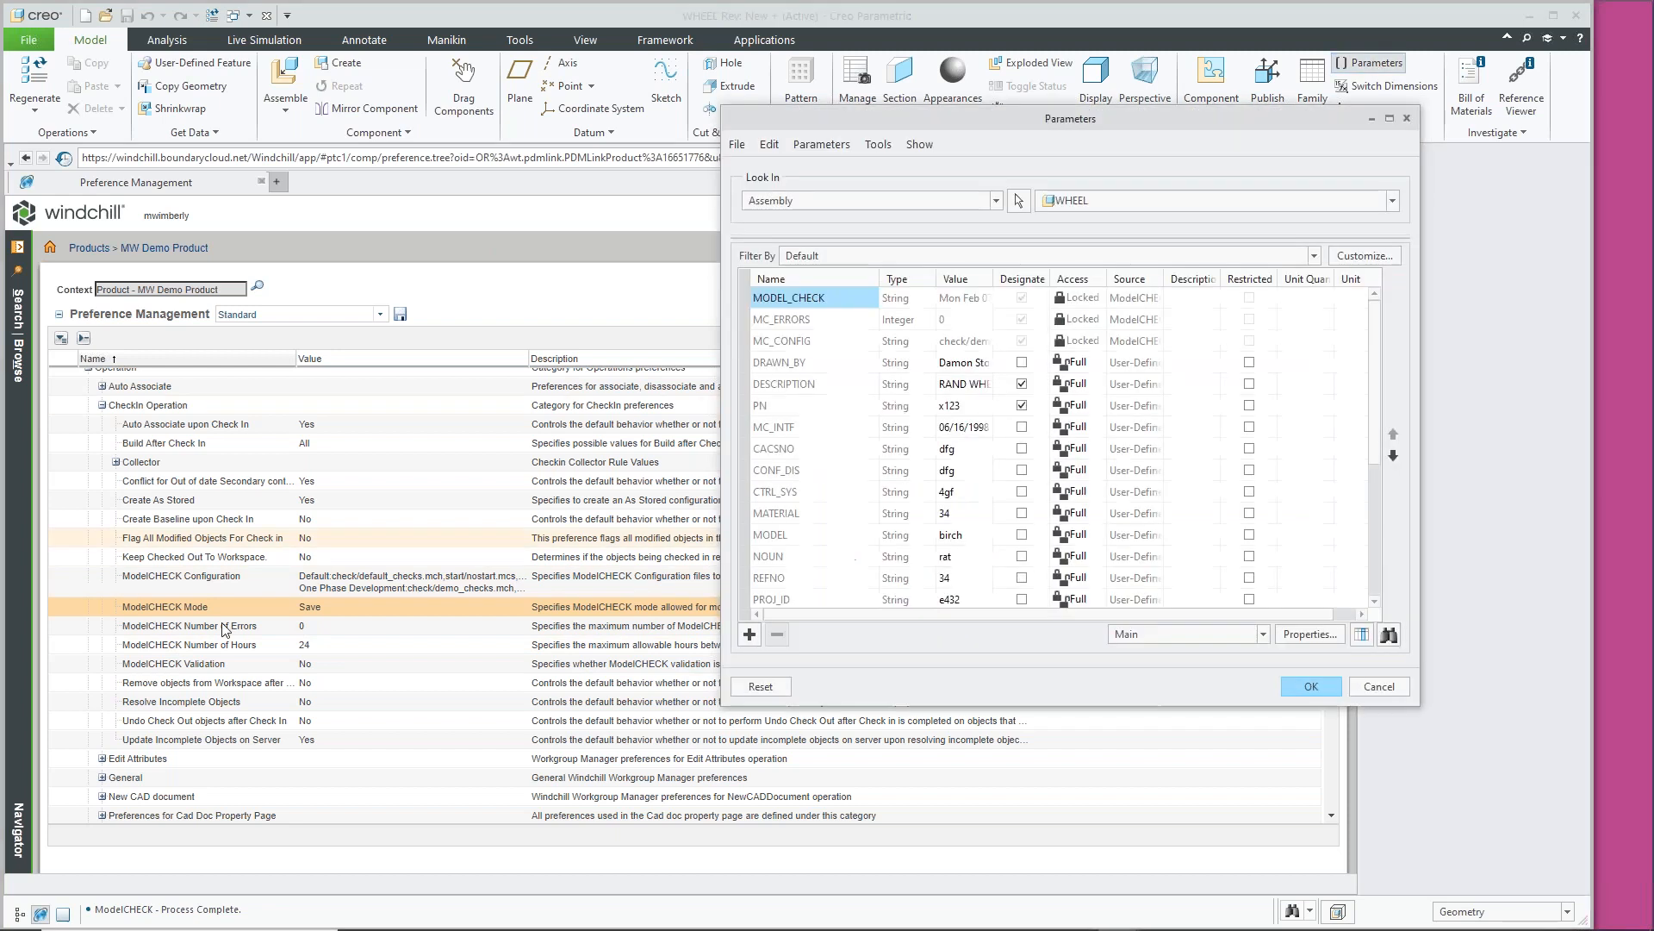
{"action": "left_click", "coordinate": [810, 320]}
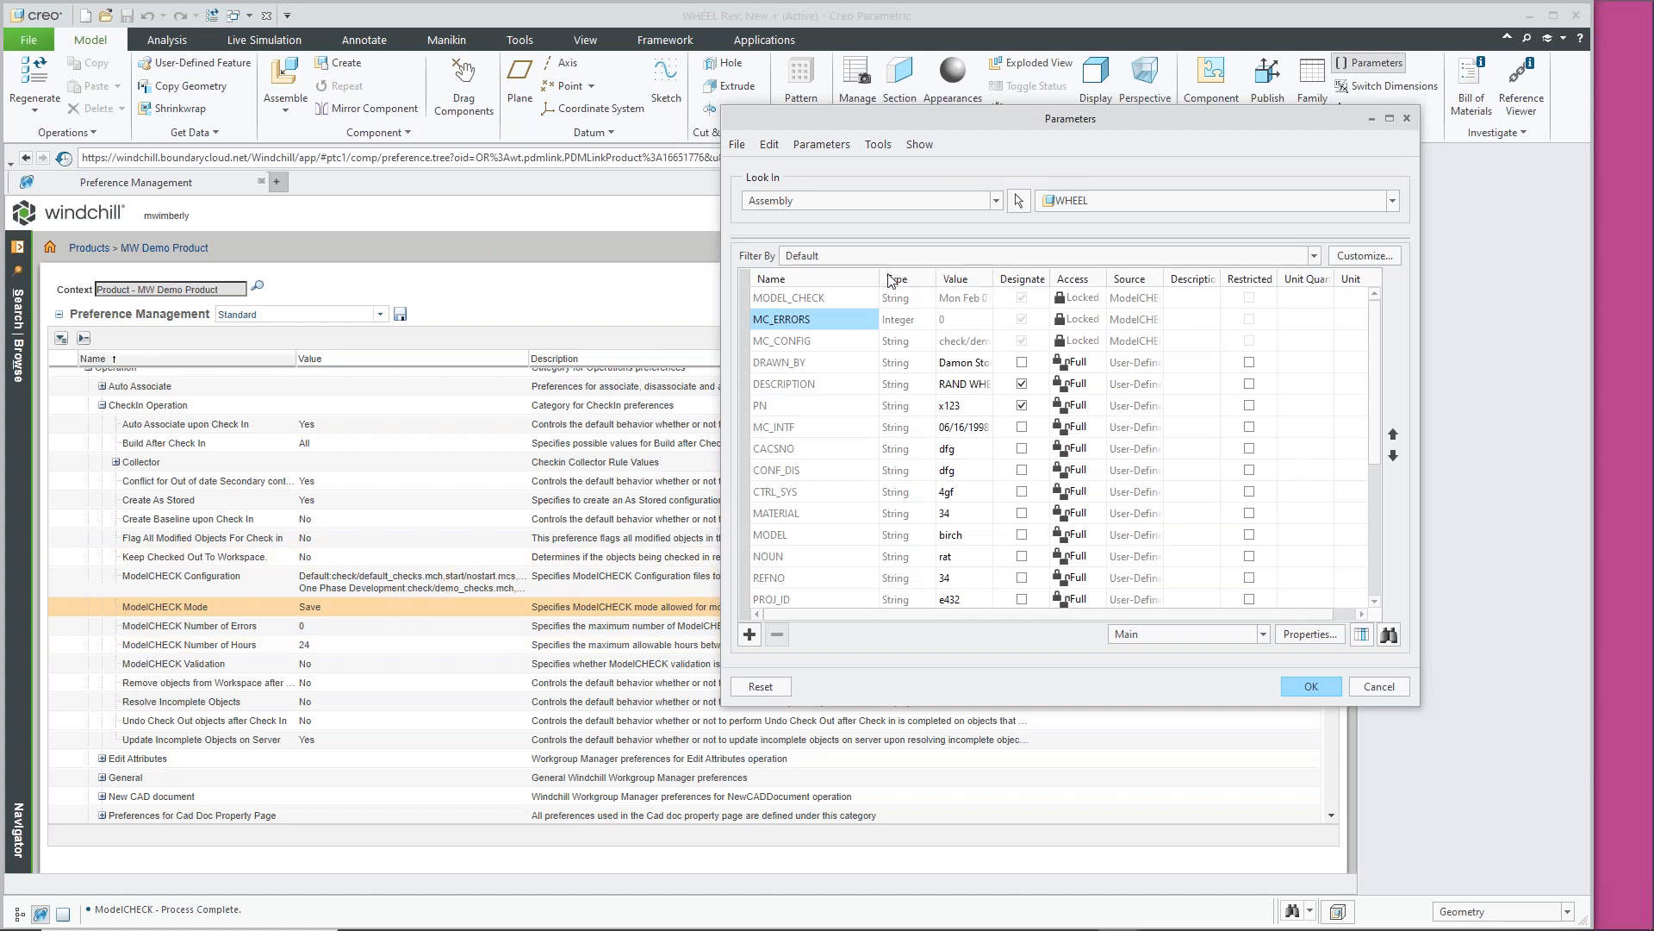
{"action": "scroll", "coordinate": [844, 418], "scroll_direction": "down", "scroll_amount": 3}
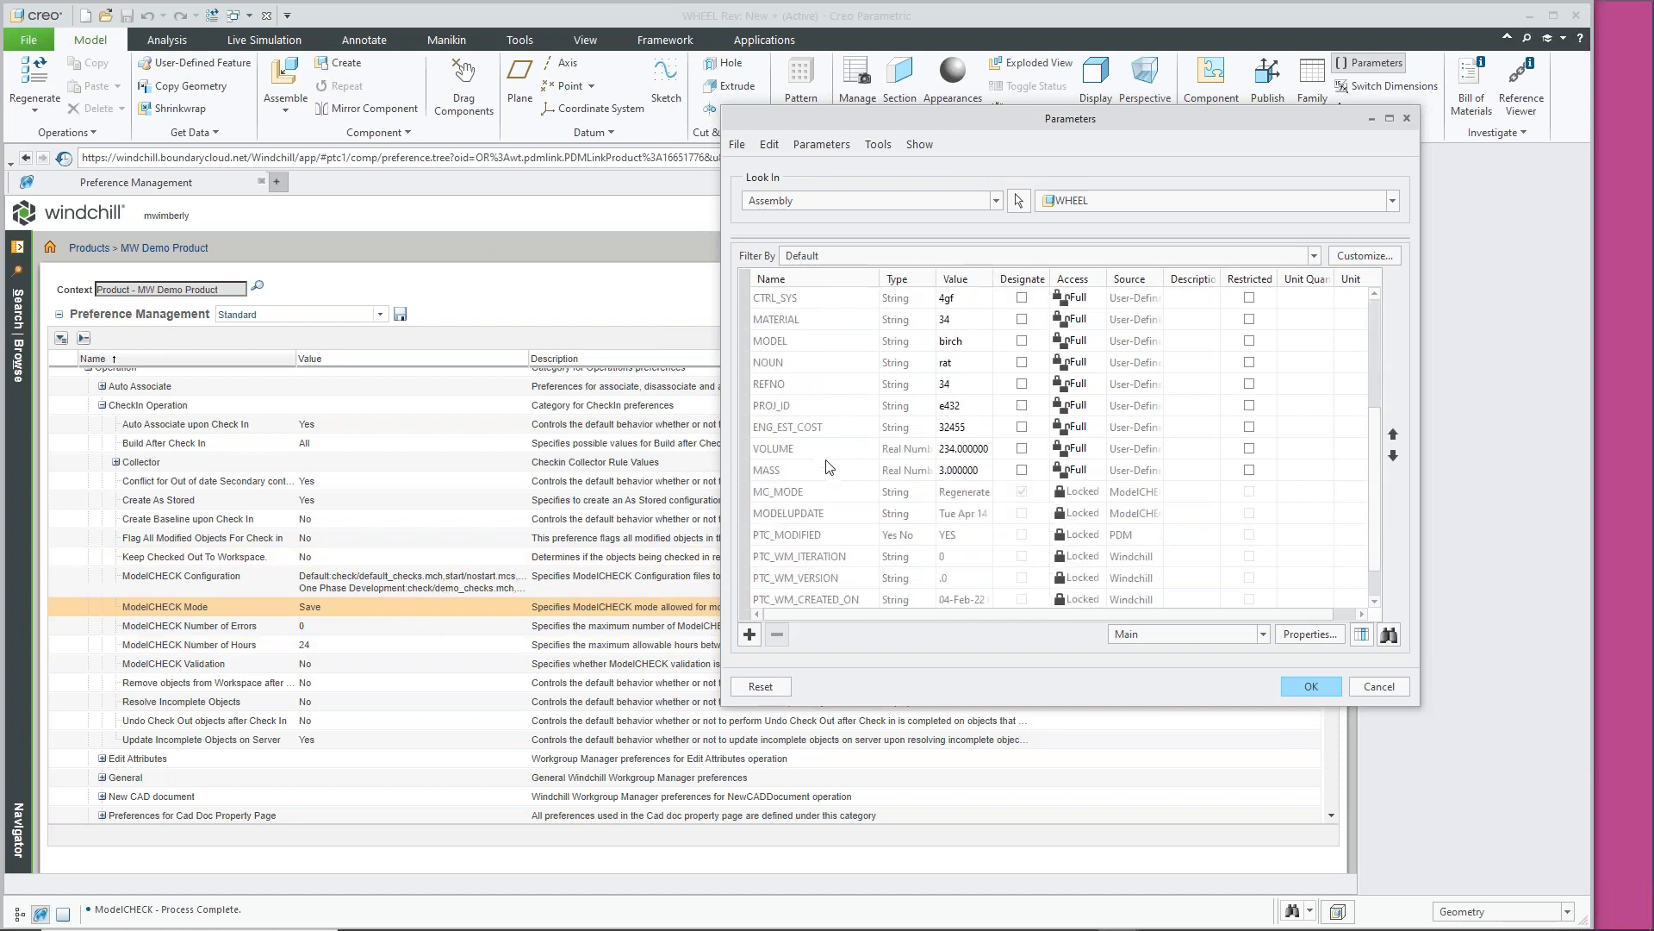
{"action": "left_click", "coordinate": [829, 515]}
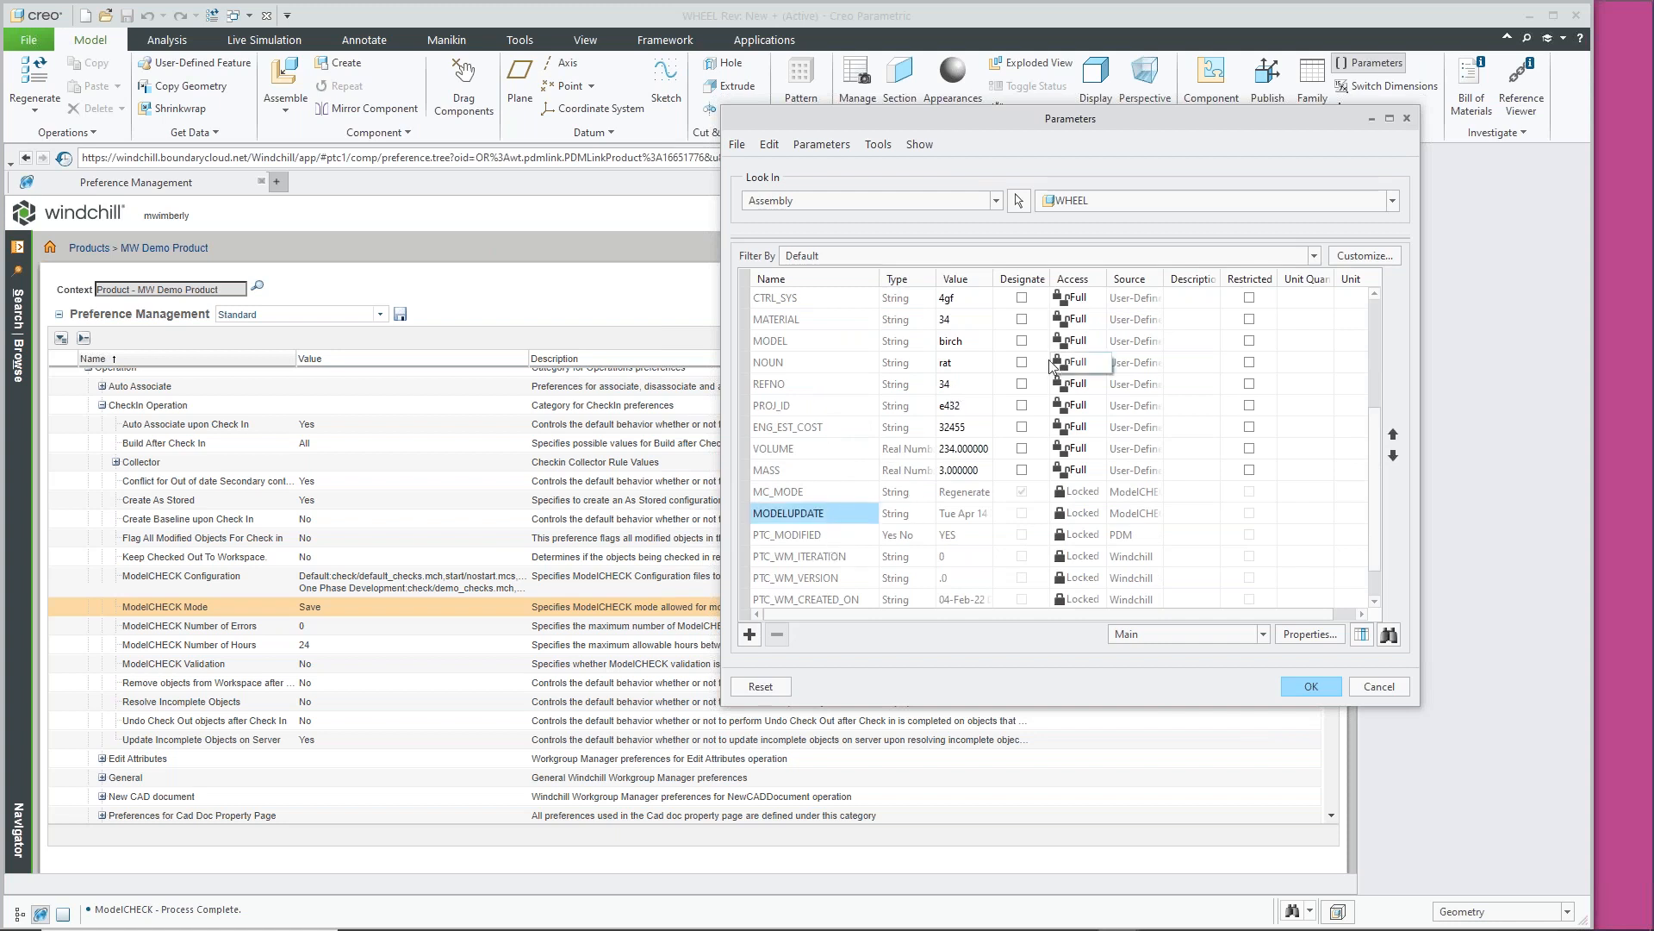
{"action": "scroll", "coordinate": [938, 490], "scroll_direction": "down", "scroll_amount": 1}
{"action": "scroll", "coordinate": [938, 489], "scroll_direction": "up", "scroll_amount": 1}
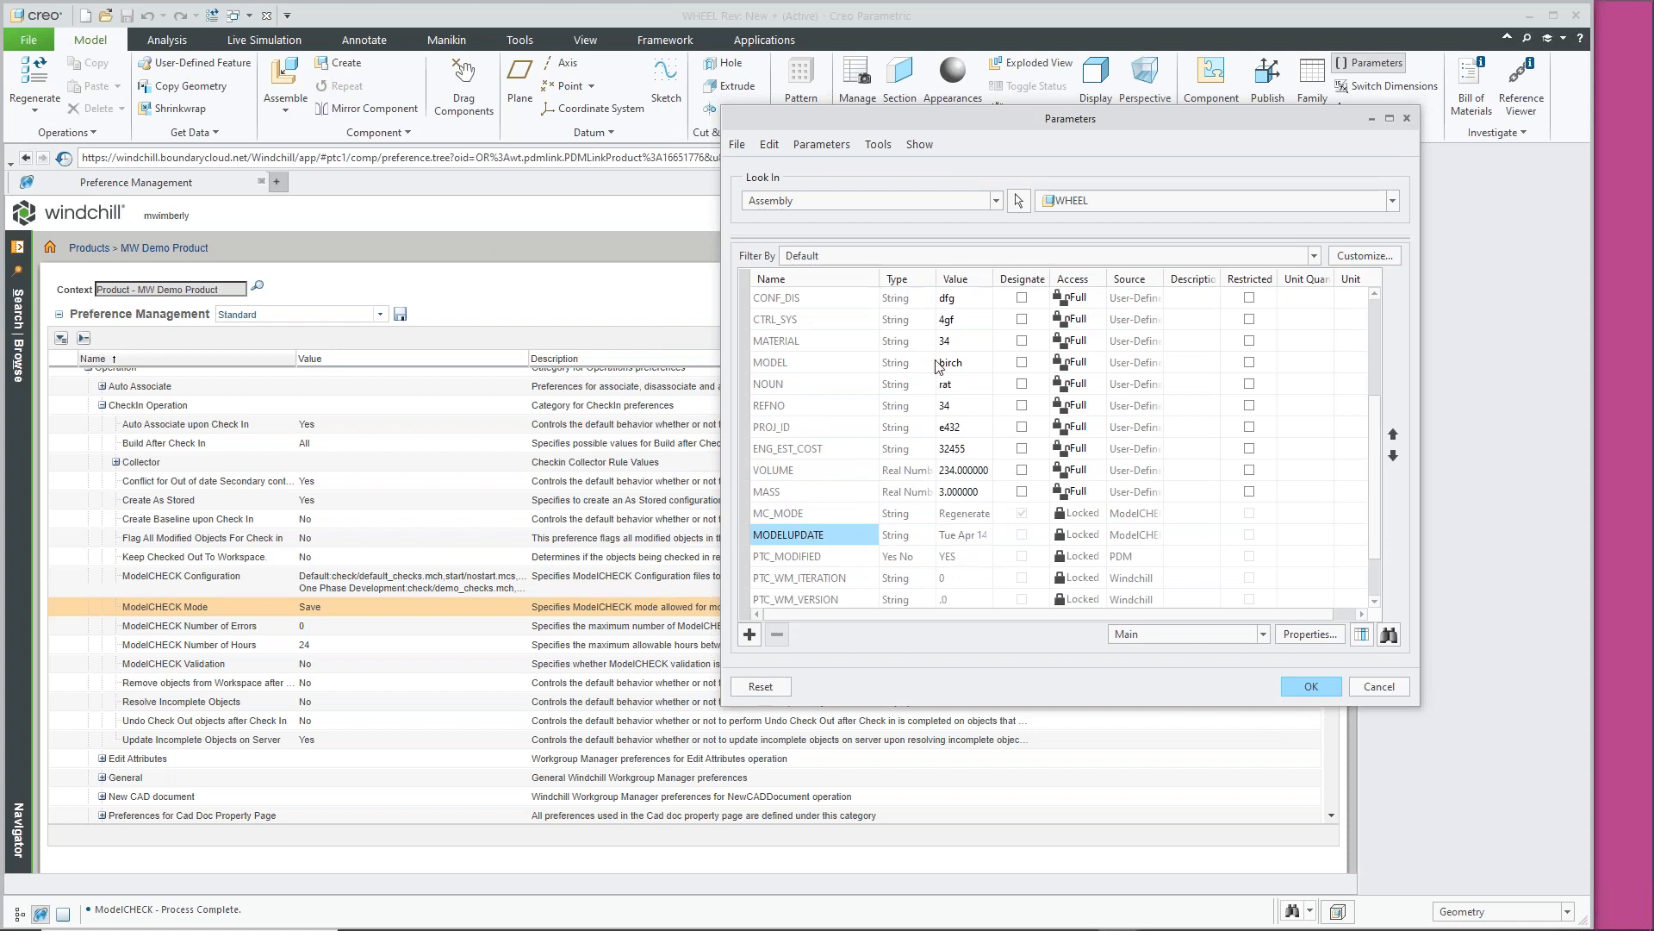
{"action": "scroll", "coordinate": [940, 362], "scroll_direction": "up", "scroll_amount": 3}
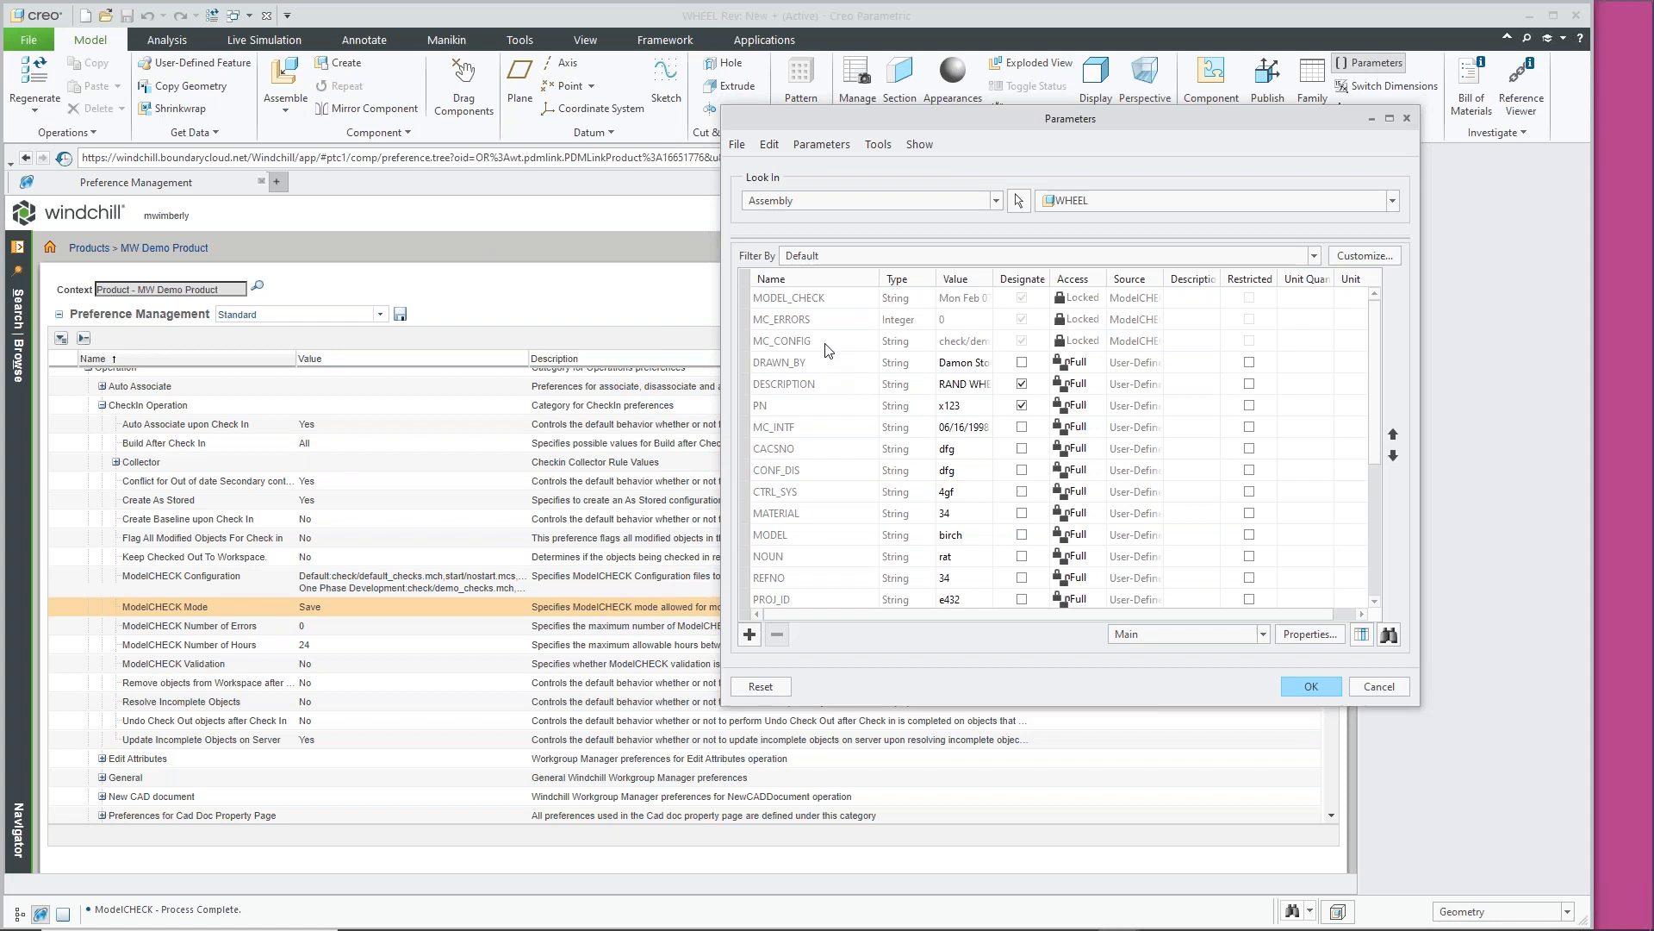
{"action": "left_click", "coordinate": [834, 302]}
{"action": "left_click_drag", "start_coordinate": [994, 275], "coordinate": [1167, 276]}
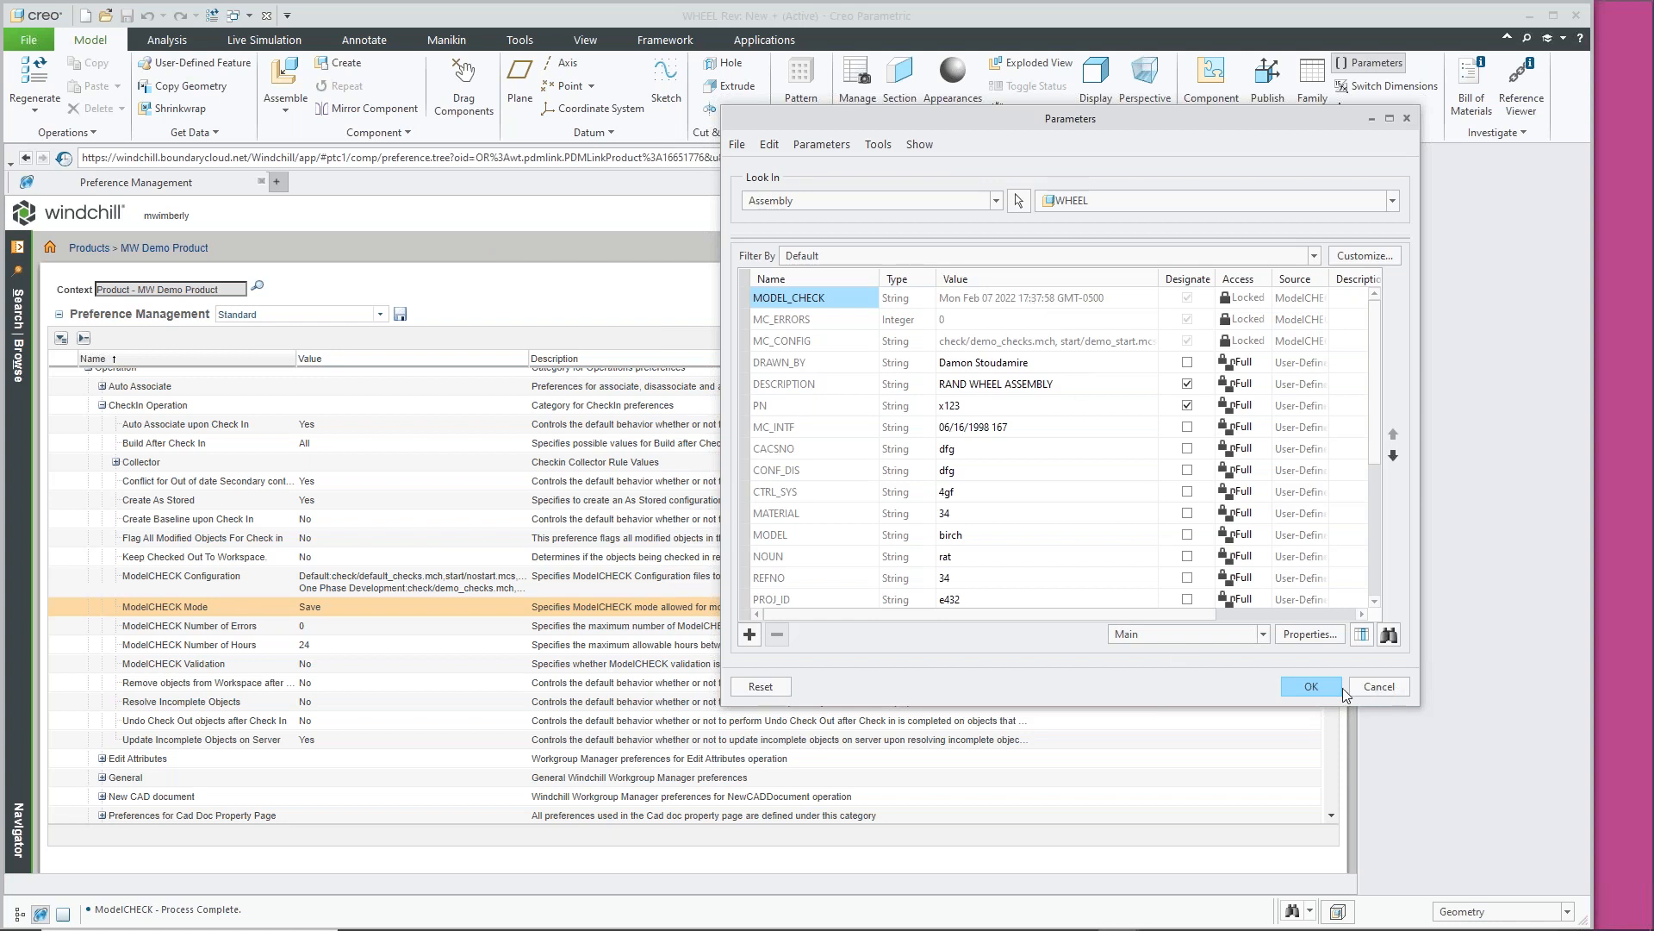
{"action": "left_click", "coordinate": [1303, 686]}
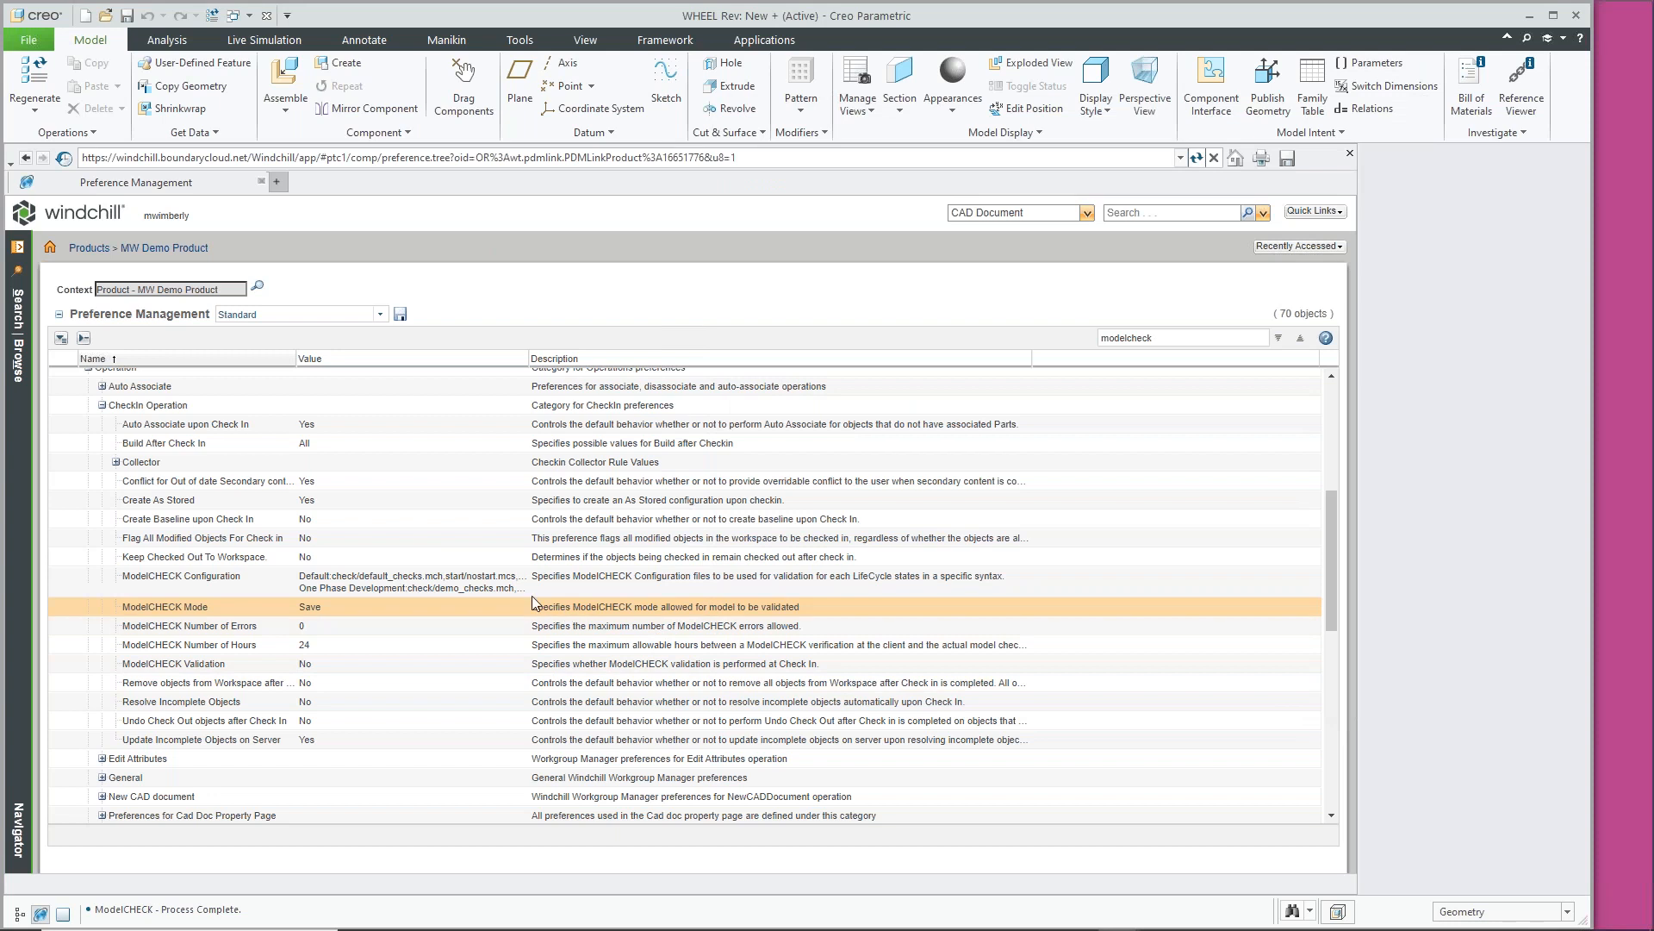
{"action": "left_click", "coordinate": [233, 665]}
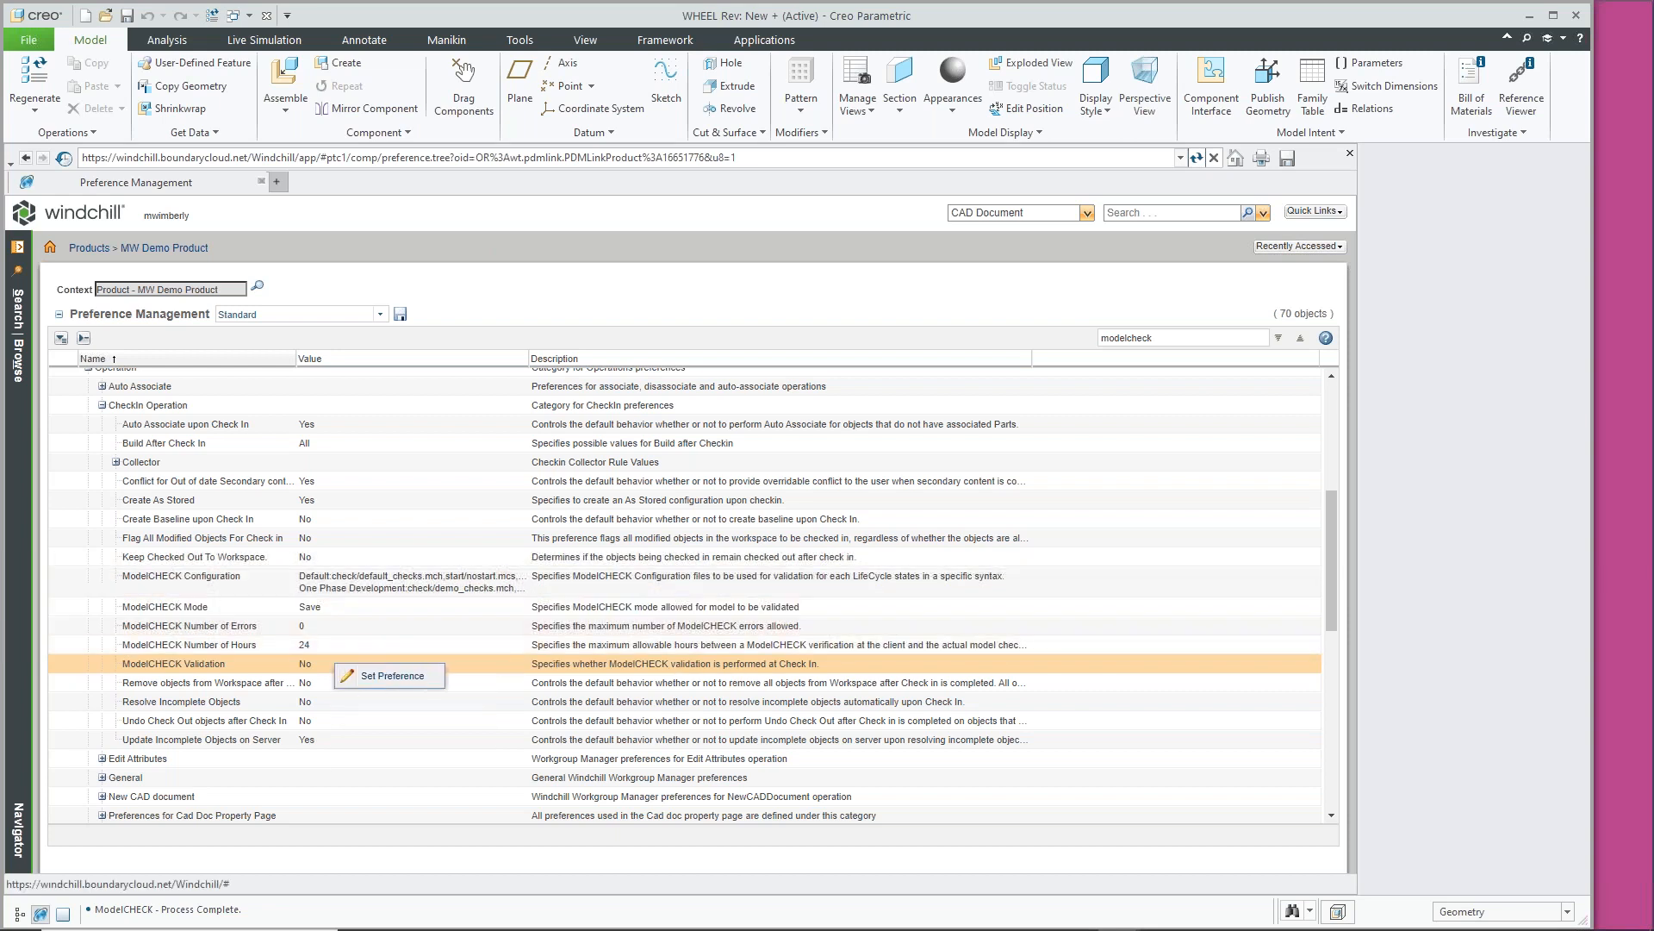
Open the ModelCHECK Validation preference settings, leave its value at No, and reselect it in the list
{"action": "left_click", "coordinate": [392, 677]}
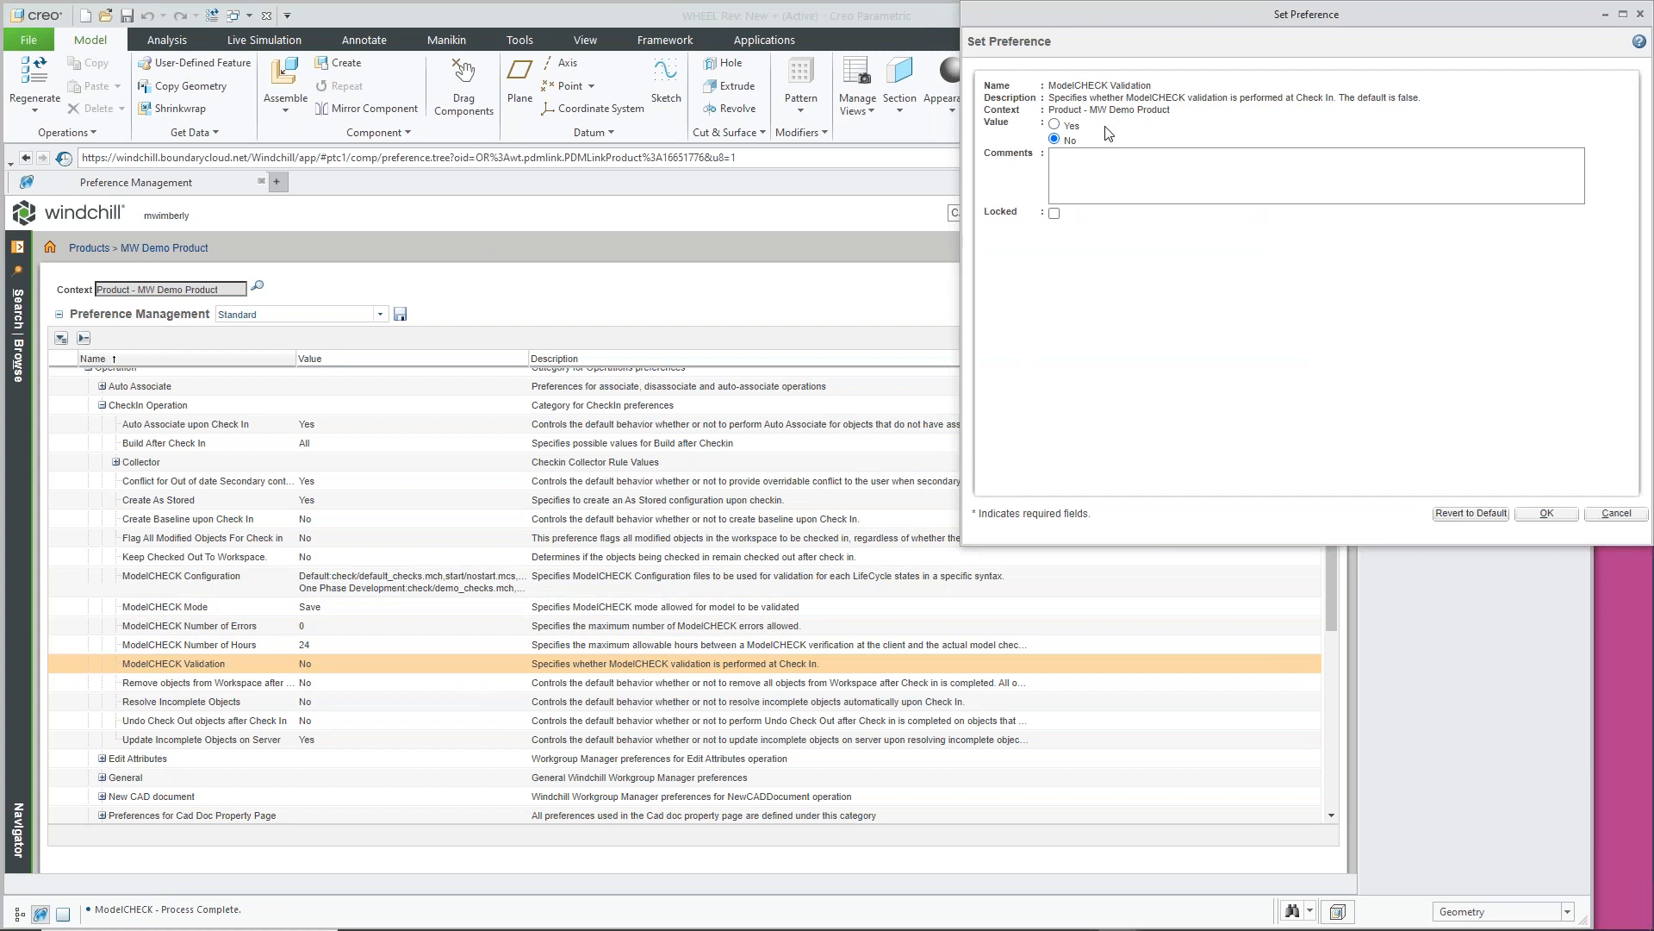
{"action": "left_click", "coordinate": [360, 603]}
{"action": "left_click", "coordinate": [360, 626]}
{"action": "left_click", "coordinate": [359, 658]}
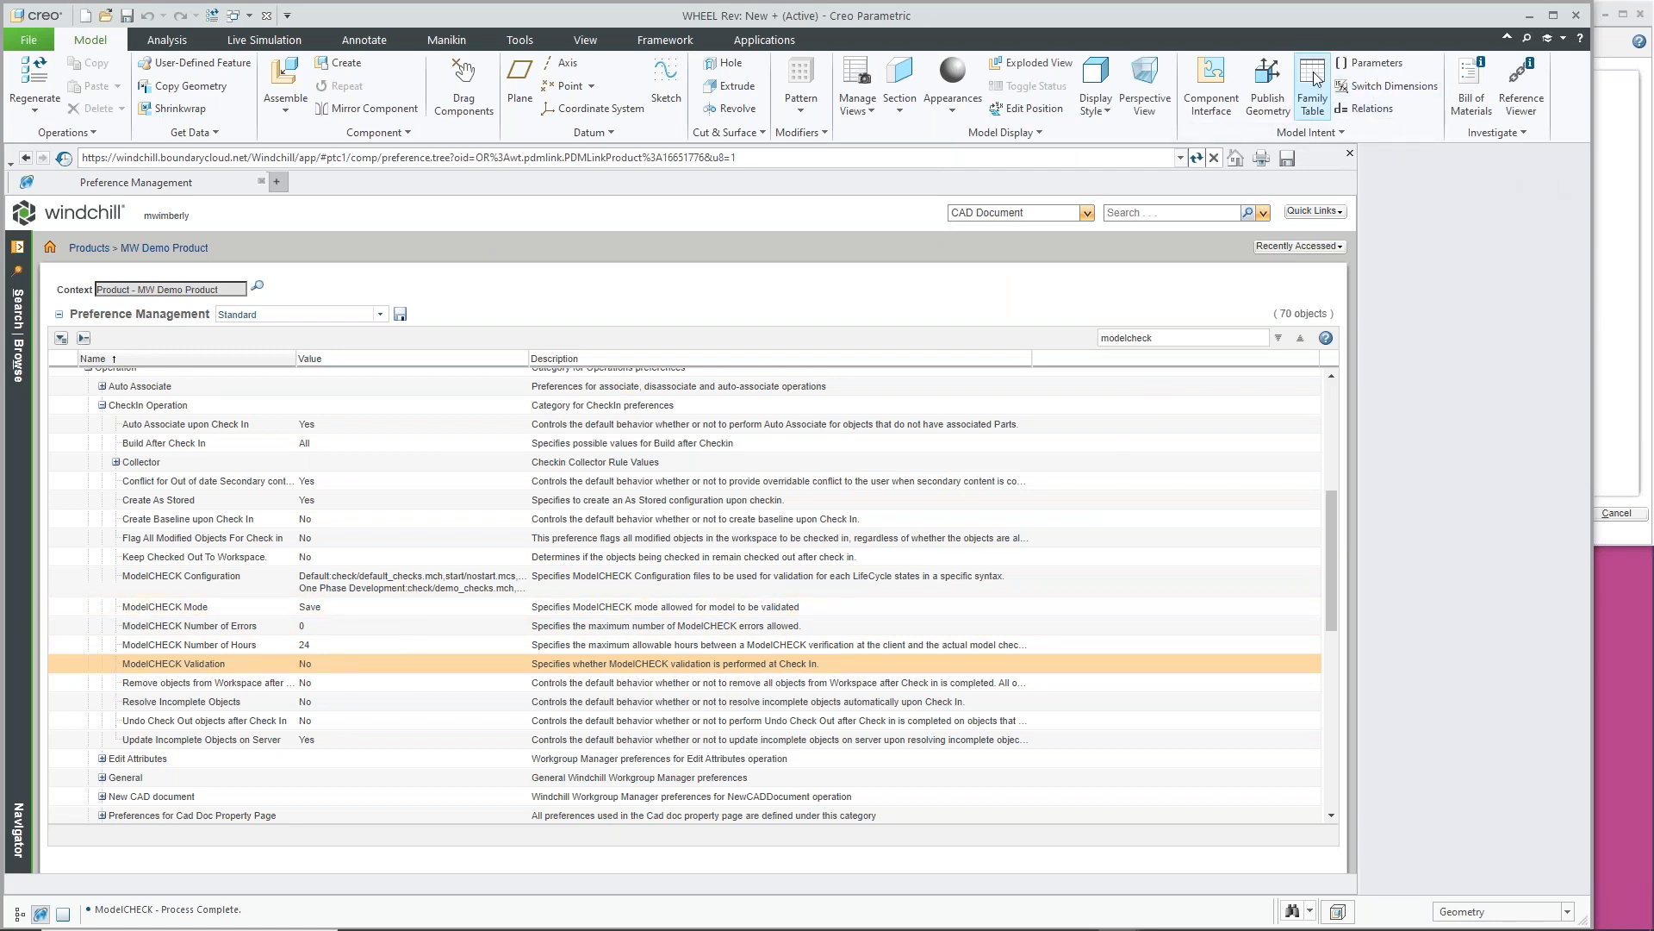
Review the WHEEL assembly's parameters, then run the PowerPoint slide show to the TRAINING CAPABILITIES slide
{"action": "left_click", "coordinate": [1372, 63]}
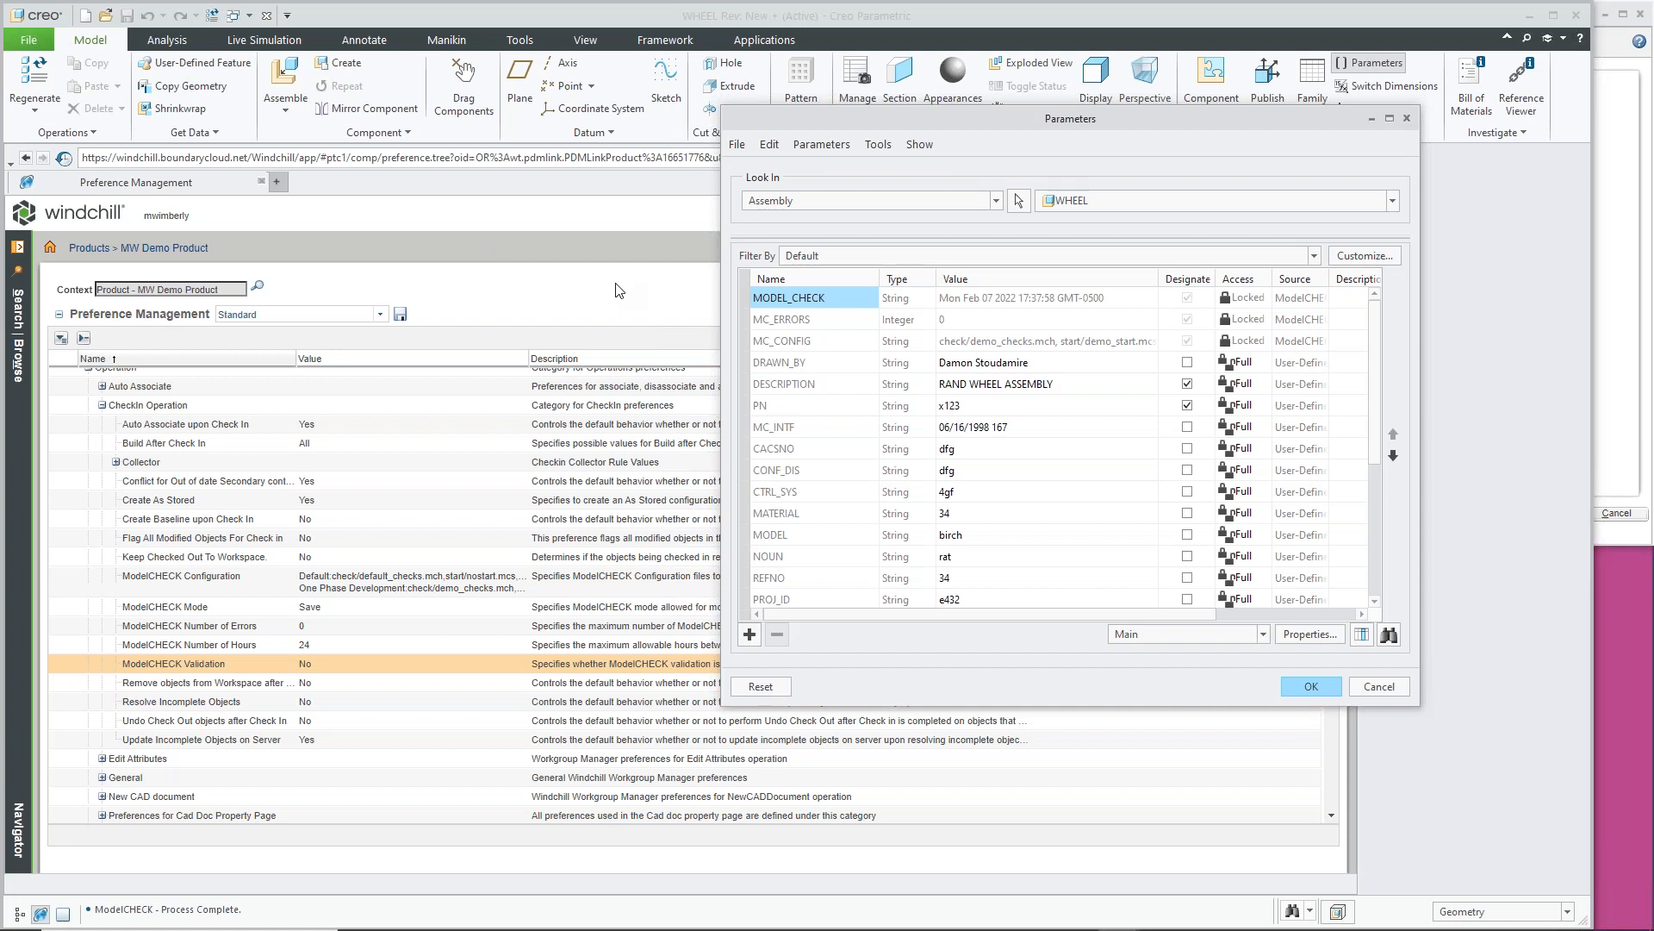
{"action": "left_click", "coordinate": [1312, 686]}
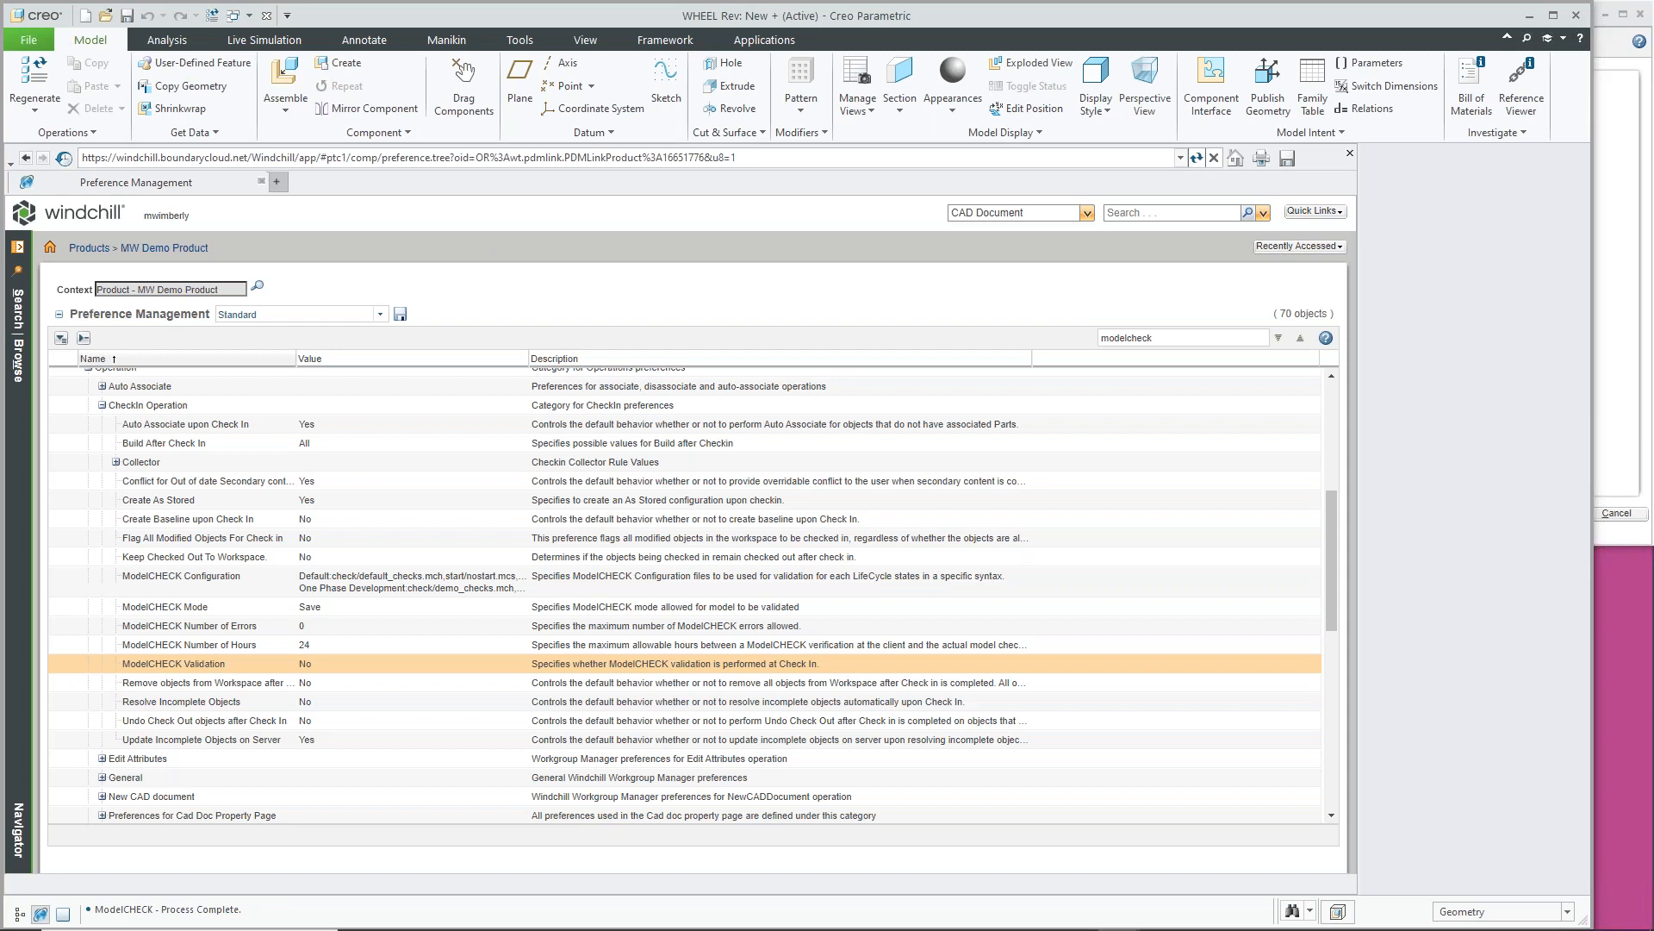
{"action": "key", "text": "alt+Tab"}
{"action": "left_click", "coordinate": [1405, 859]}
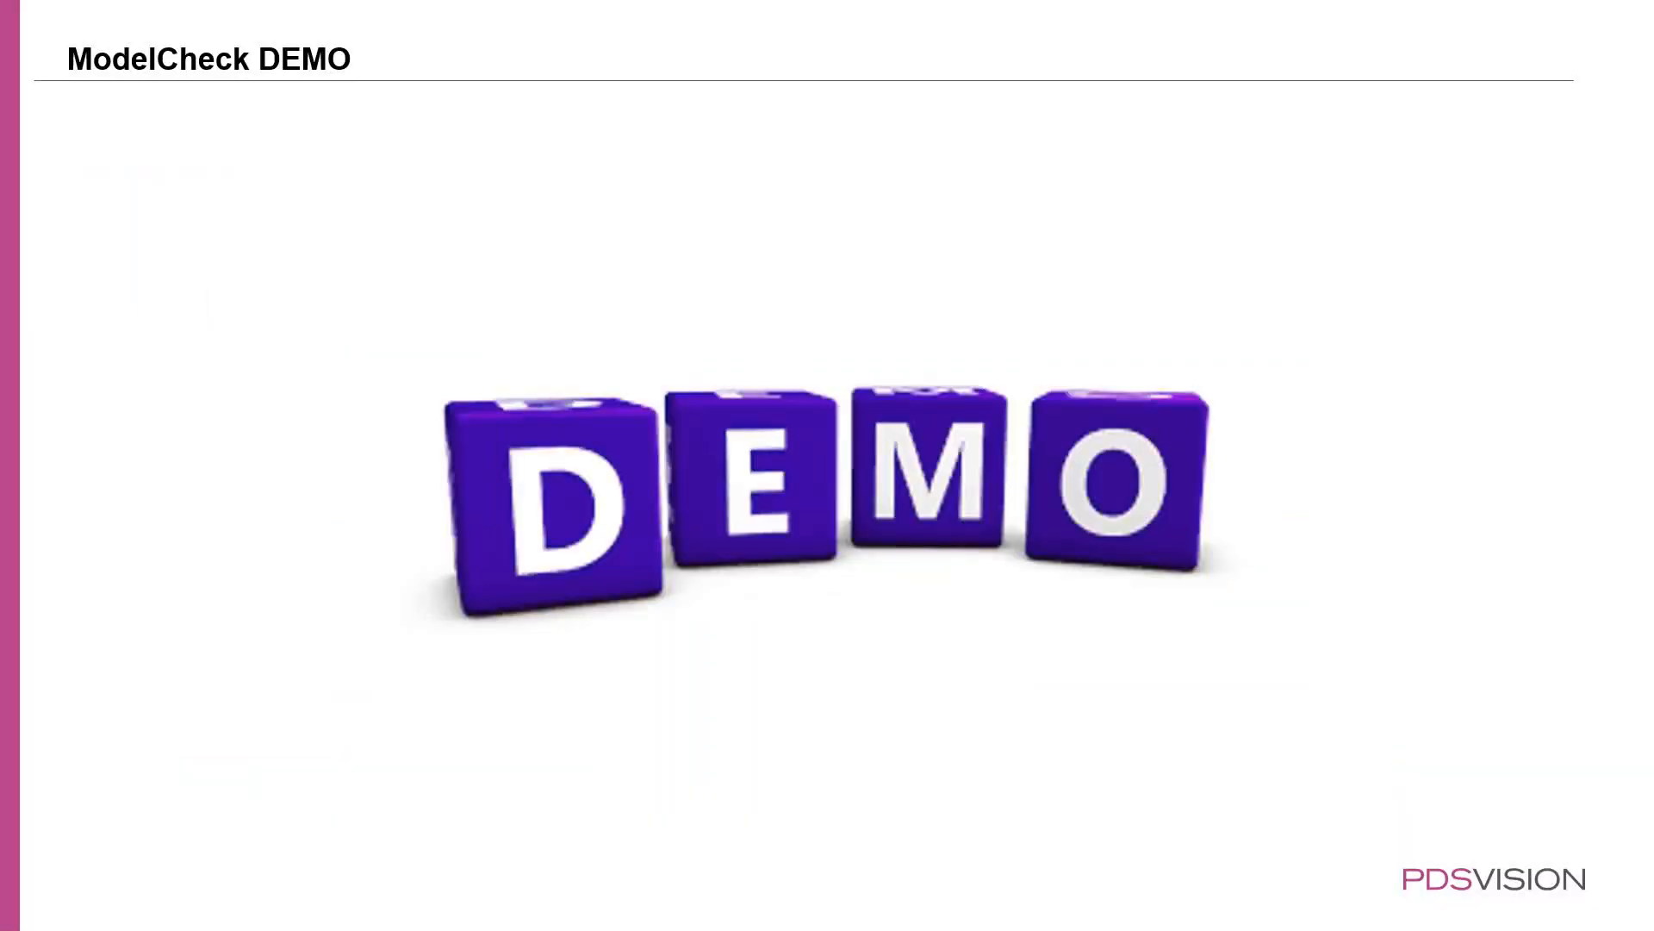
{"action": "key", "text": "Right"}
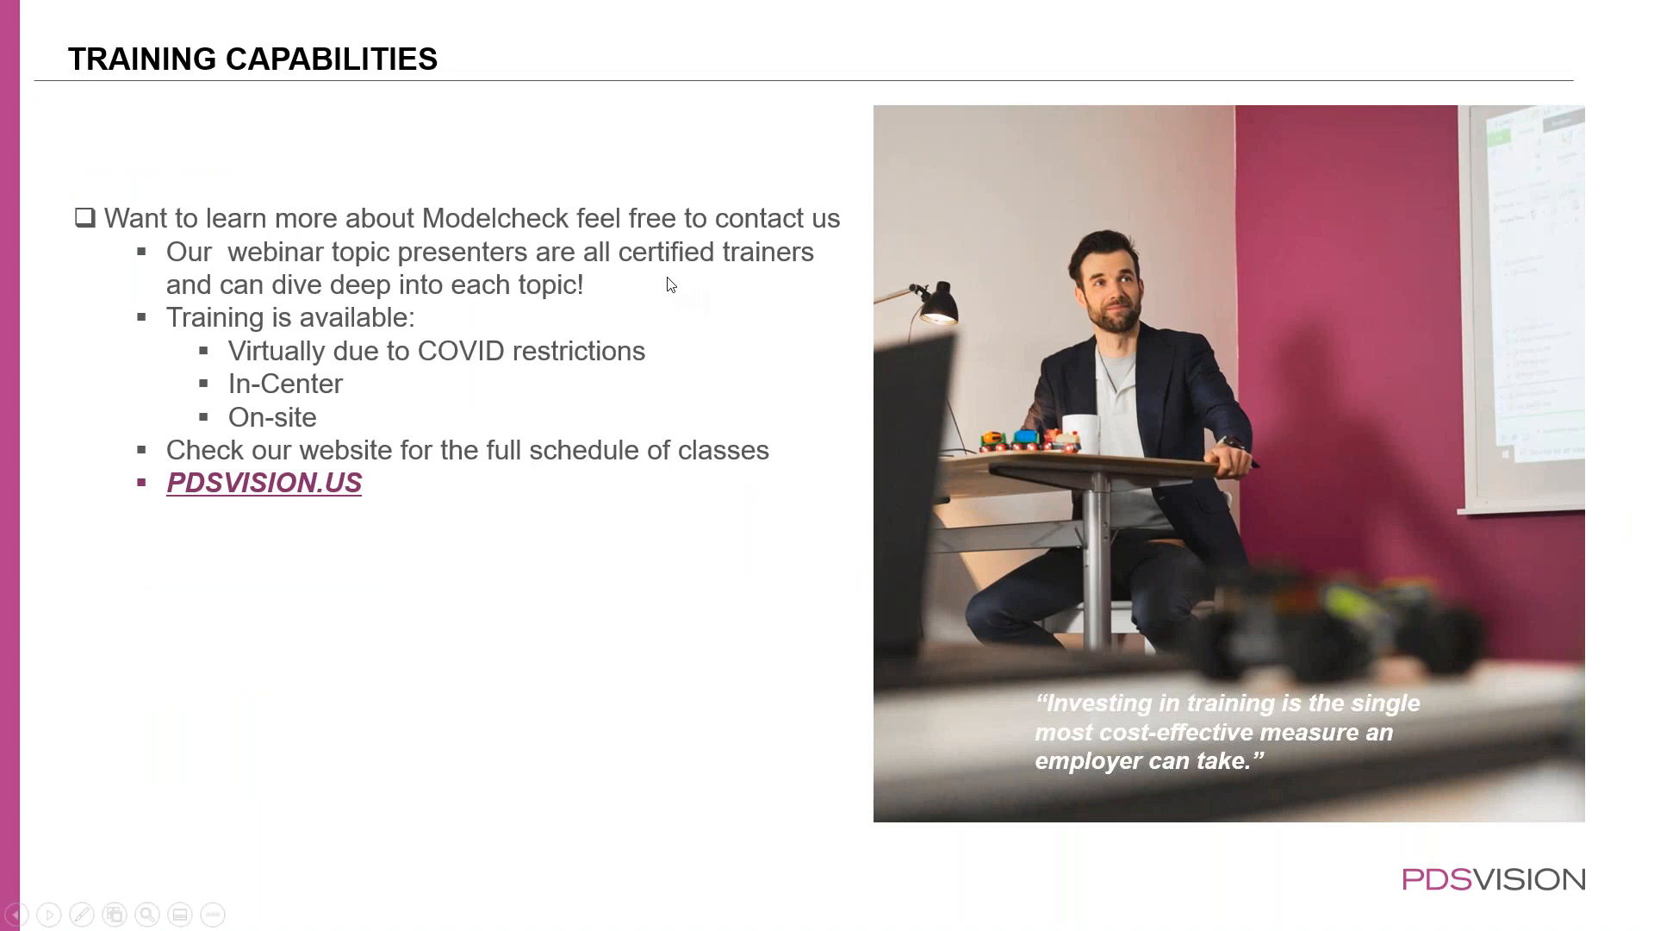